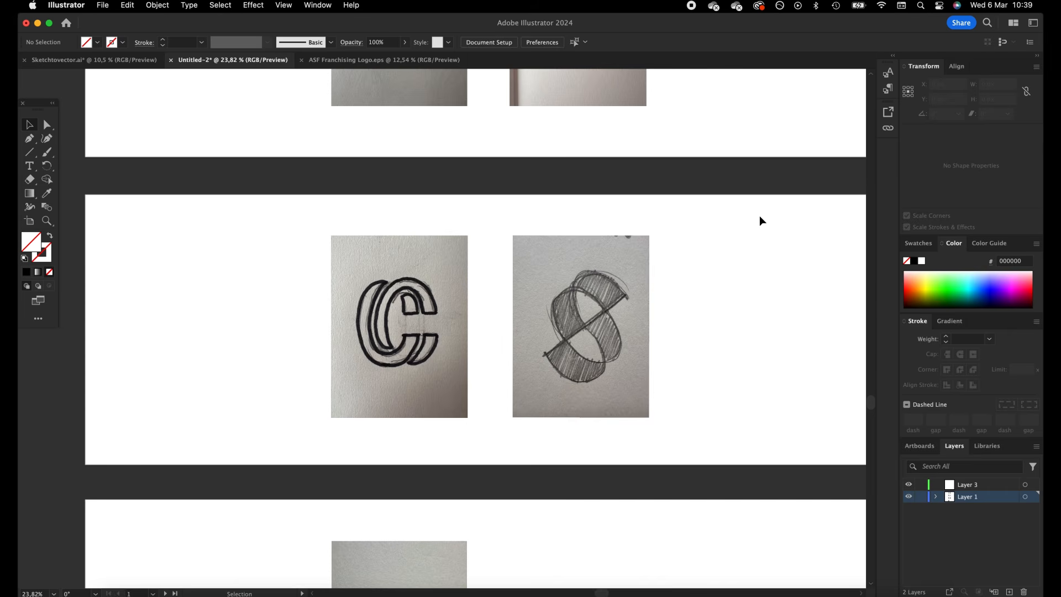
# Draw a square about 560.5 px wide on the first artboard, in the empty area beside the stripe sketch
pyautogui.scroll(-5, 760, 218)
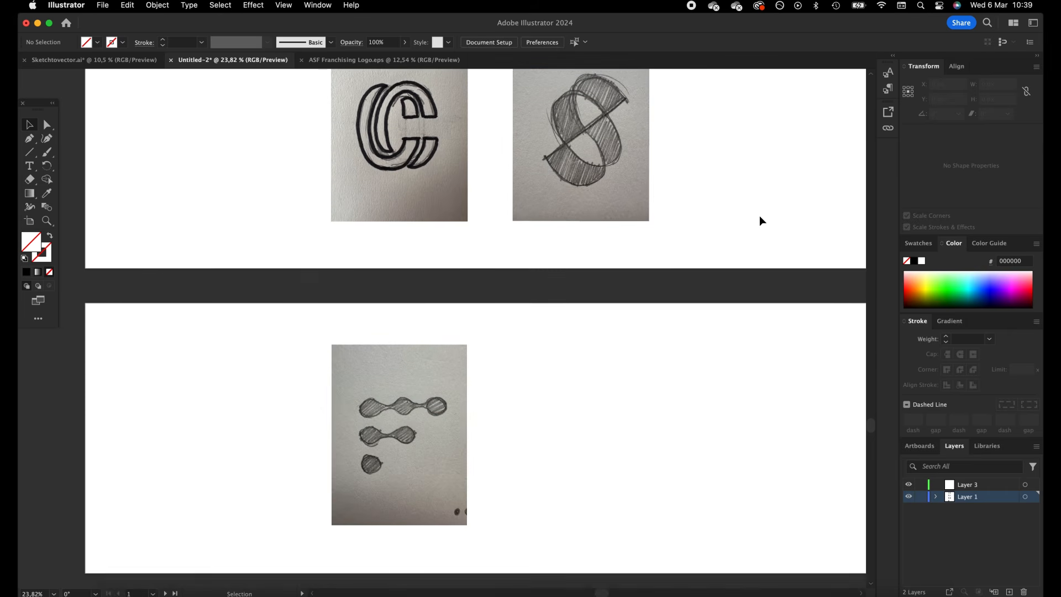
pyautogui.scroll(15, 760, 216)
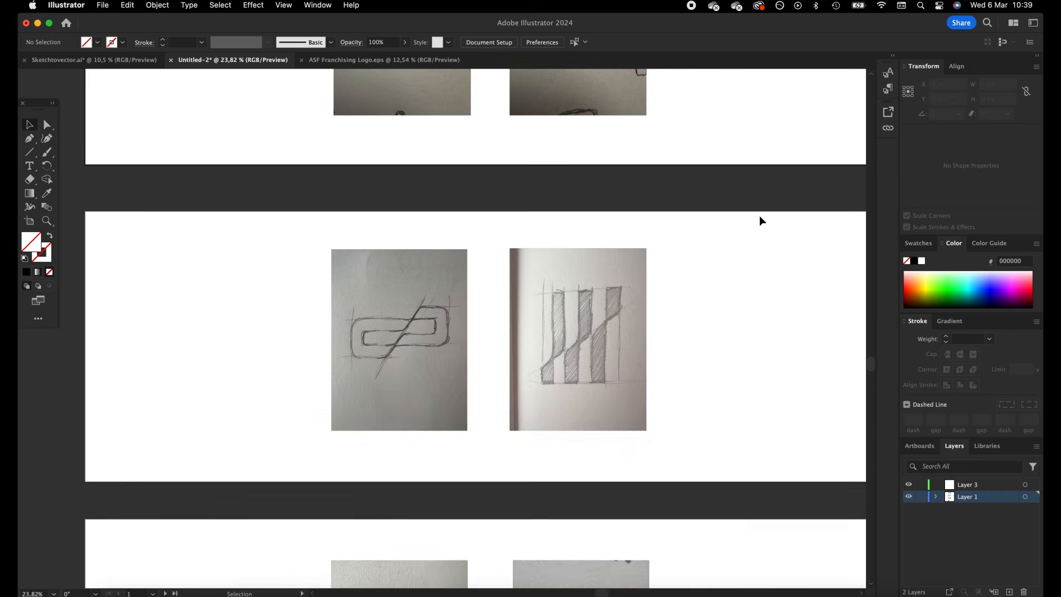
pyautogui.scroll(3, 759, 215)
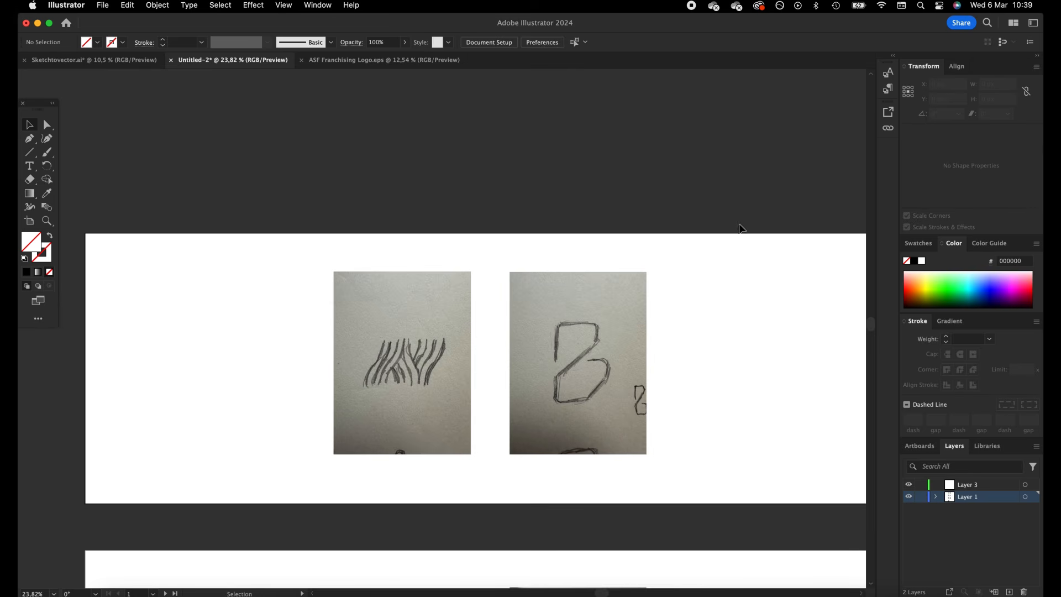
pyautogui.click(31, 154)
pyautogui.click(86, 152)
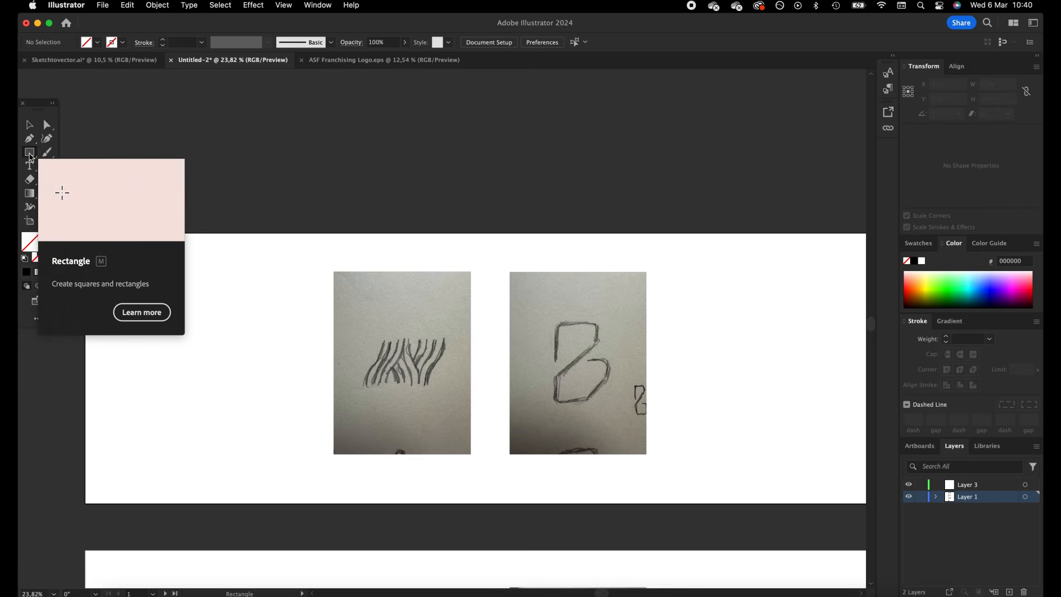
pyautogui.moveTo(100, 250); pyautogui.dragTo(241, 380)
pyautogui.click(30, 126)
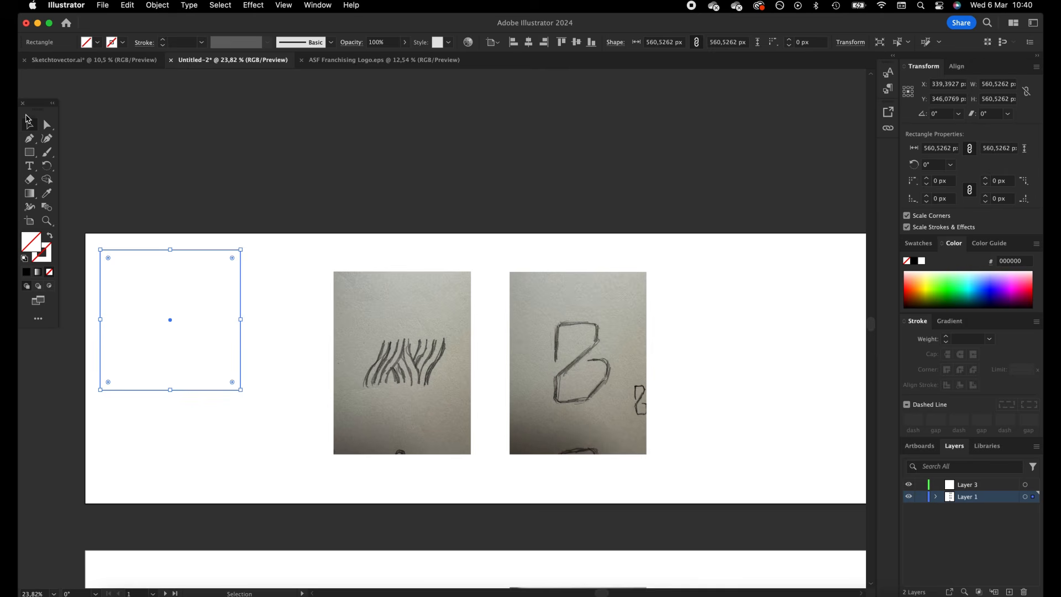
# Give the square a black stroke with a weight of 0.25 pt
pyautogui.moveTo(236, 168); pyautogui.dragTo(144, 313)
pyautogui.click(157, 7)
pyautogui.click(79, 254)
pyautogui.click(25, 273)
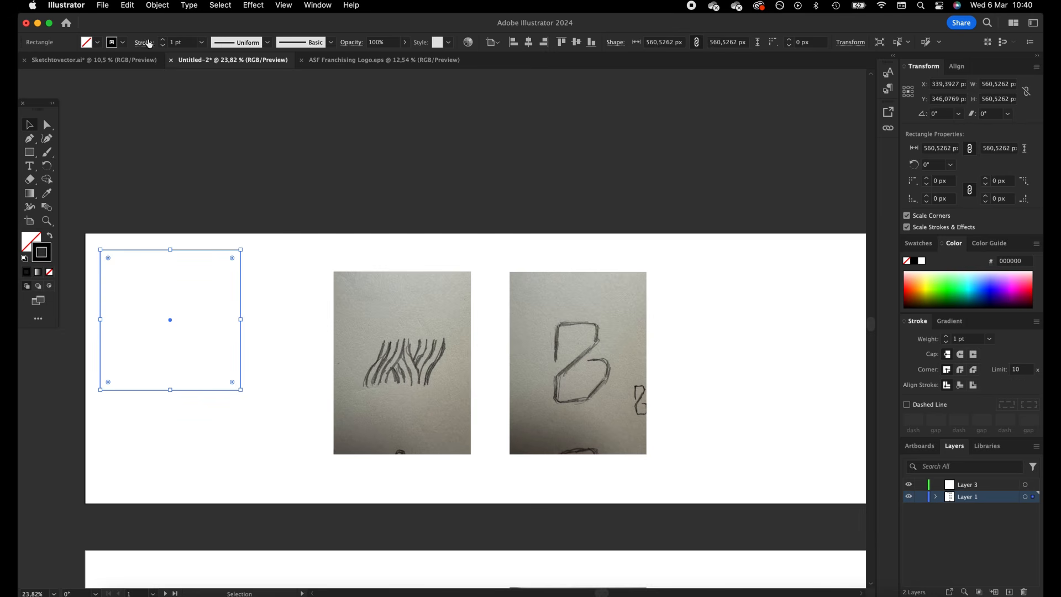
pyautogui.click(162, 45)
pyautogui.click(163, 45)
pyautogui.click(163, 46)
# Split the square into a grid of 20 rows and 20 columns with no gutter
pyautogui.click(157, 6)
pyautogui.moveTo(194, 306)
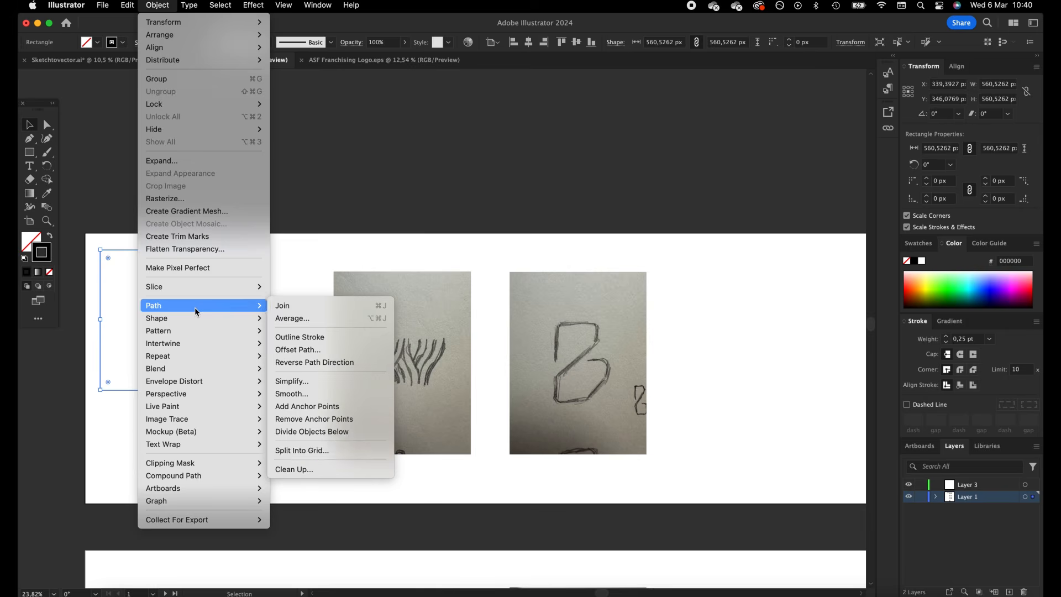
pyautogui.click(347, 450)
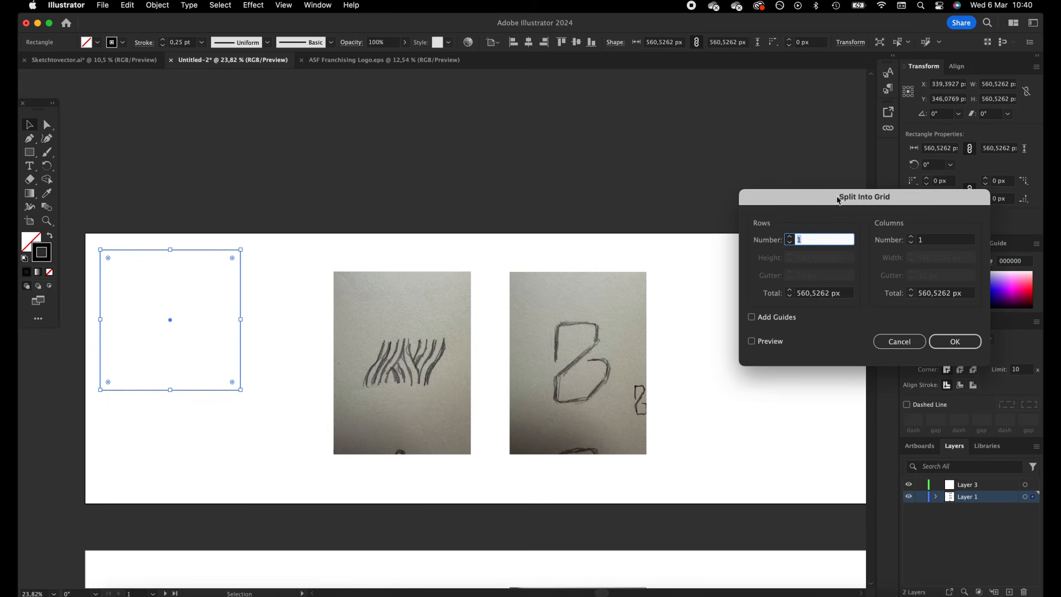
pyautogui.moveTo(838, 200); pyautogui.dragTo(378, 104)
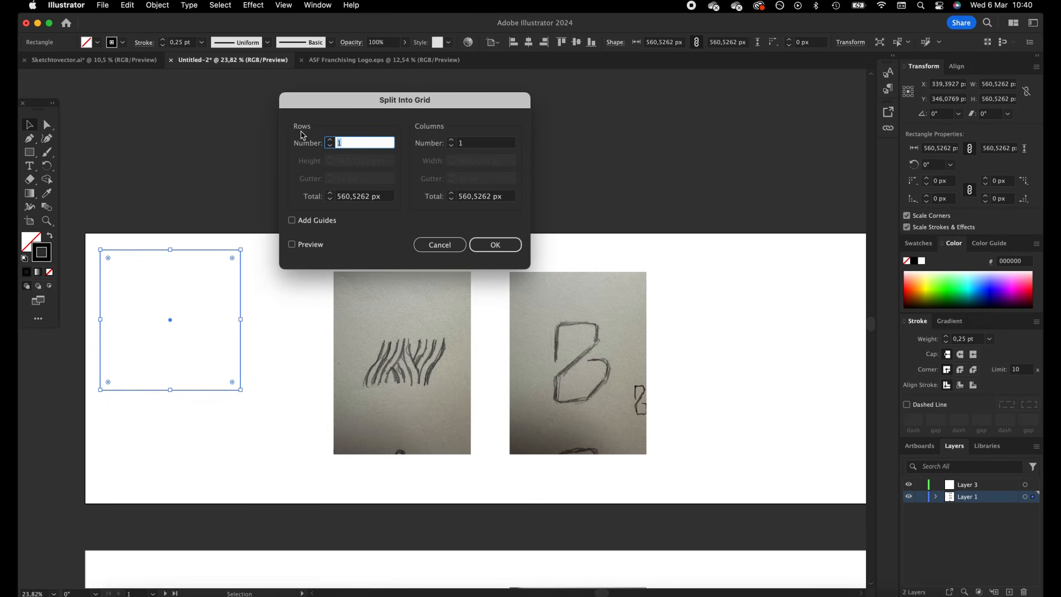
pyautogui.write('10')
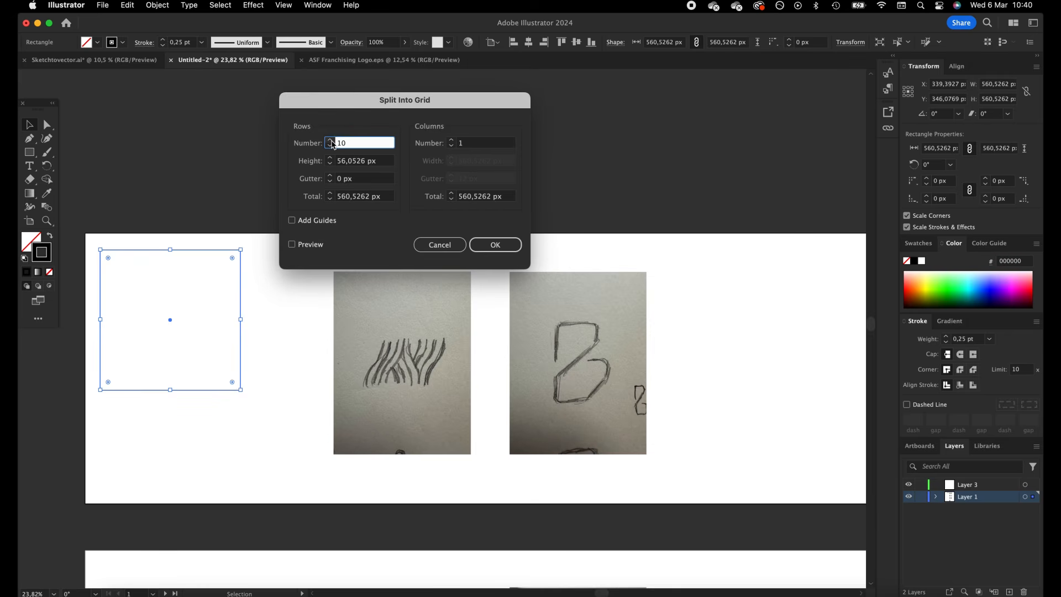
pyautogui.keyDown('shift'); pyautogui.click(331, 140); pyautogui.keyUp('shift')
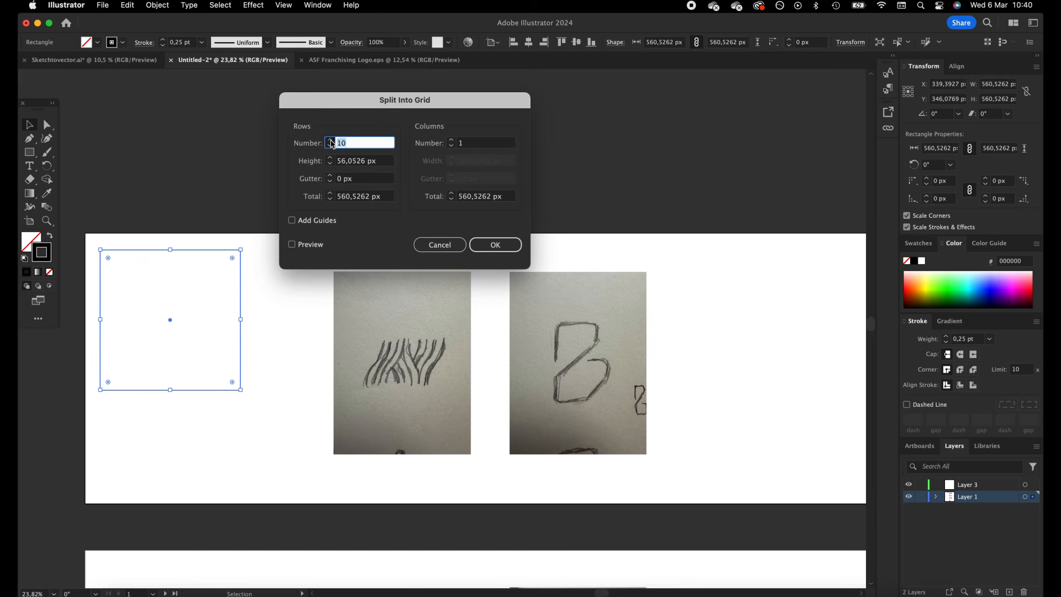
pyautogui.keyDown('shift'); pyautogui.click(451, 140); pyautogui.keyUp('shift')
pyautogui.keyDown('shift'); pyautogui.click(451, 140); pyautogui.keyUp('shift')
pyautogui.click(308, 245)
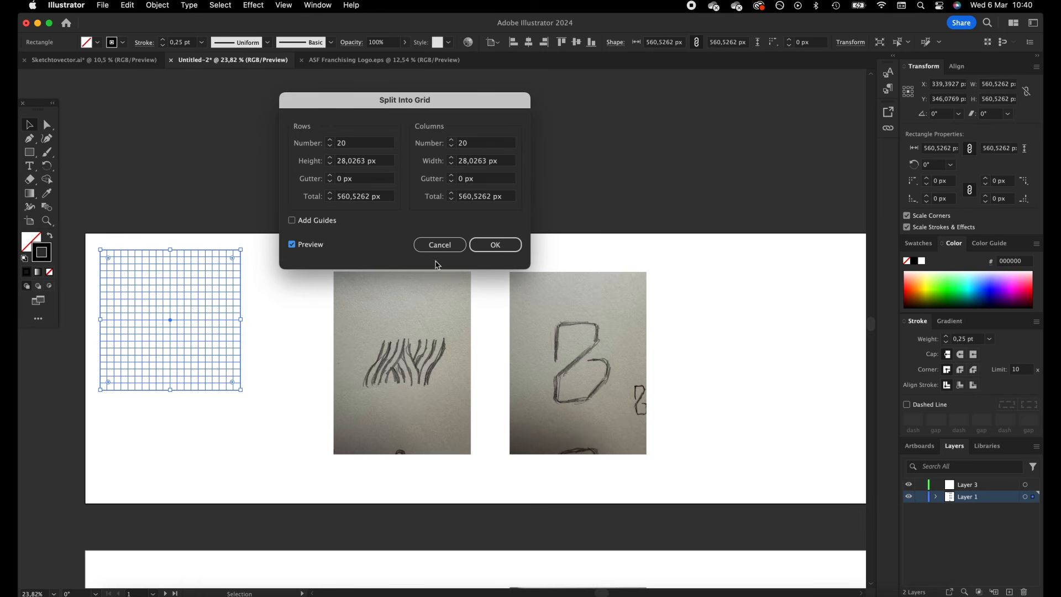
pyautogui.click(507, 250)
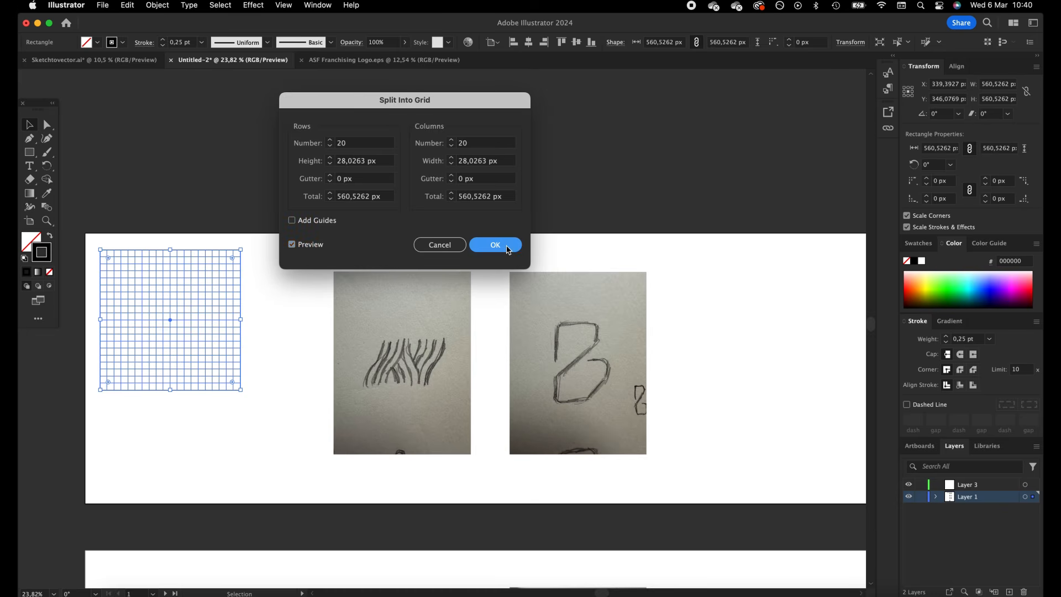
# Add a new layer beneath Layer 1 and transfer the selected grid squares onto it
pyautogui.click(1009, 592)
pyautogui.moveTo(977, 499); pyautogui.dragTo(975, 514)
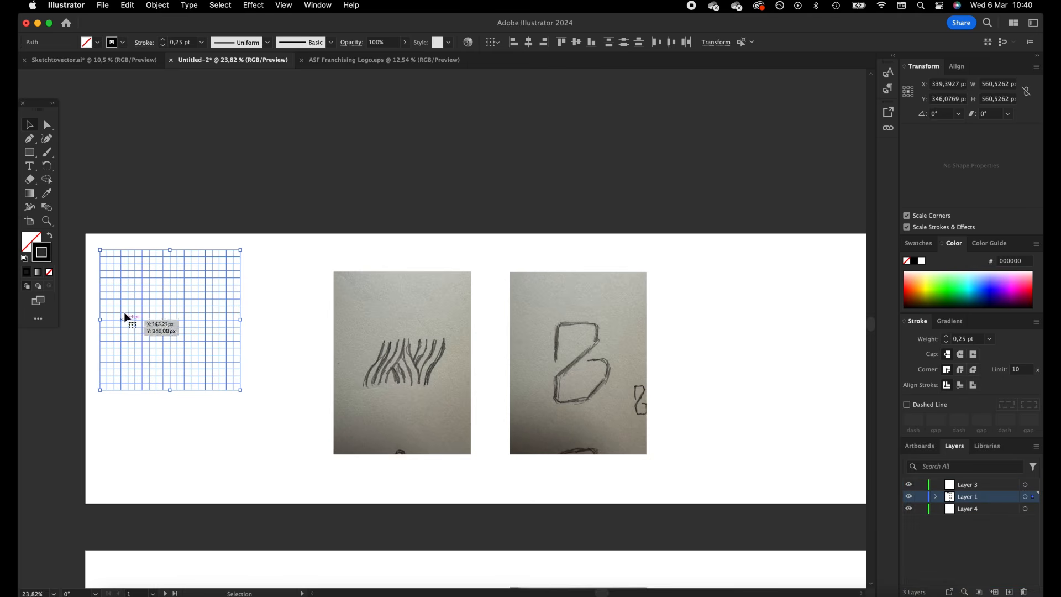
pyautogui.moveTo(1034, 497); pyautogui.dragTo(1033, 509)
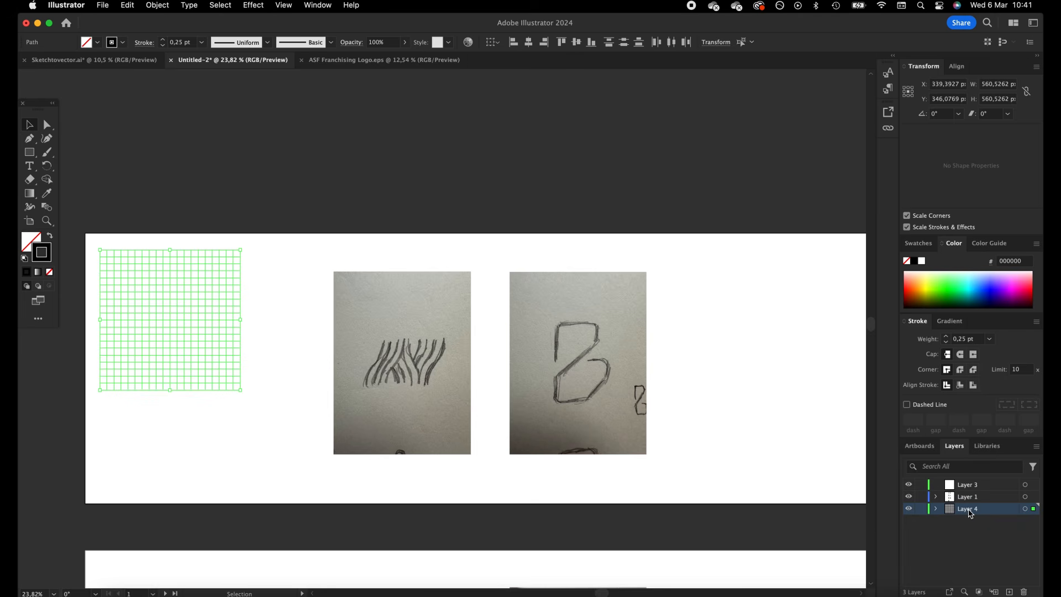
# Rename the grid's layer as Grid, Layer 1 as Sketches and Layer 3 as Design
pyautogui.doubleClick(968, 509)
pyautogui.write('Gr')
pyautogui.press('Return')
pyautogui.click(965, 497)
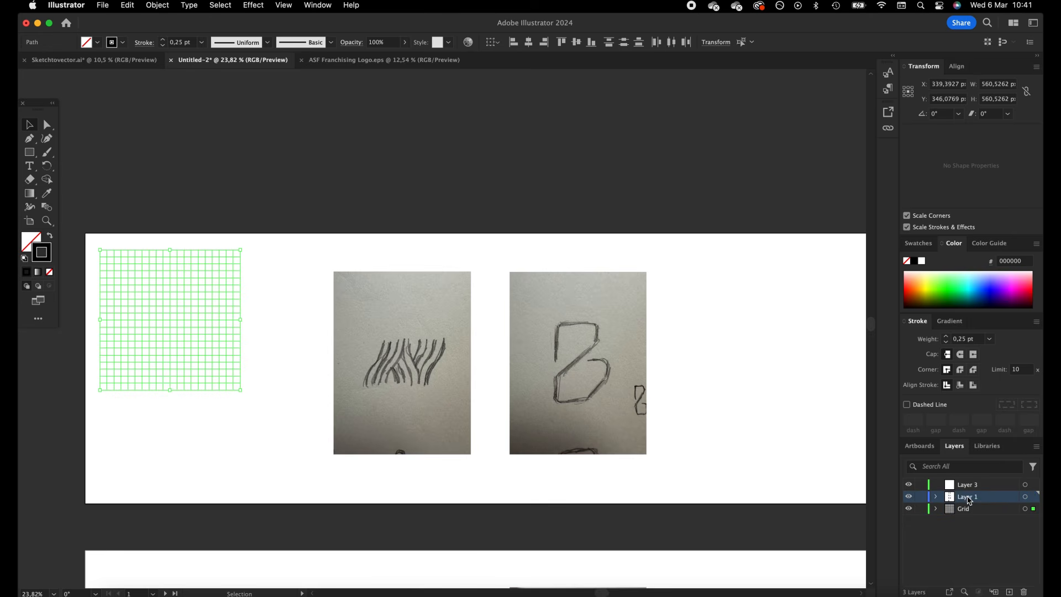
pyautogui.doubleClick(969, 498)
pyautogui.press('Return')
pyautogui.click(967, 486)
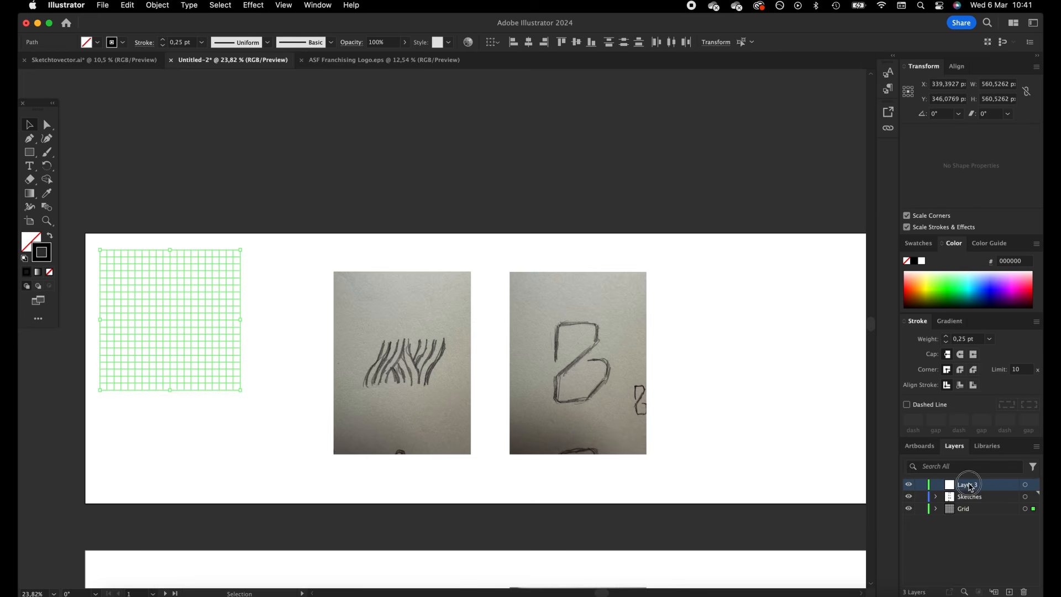
pyautogui.doubleClick(967, 486)
pyautogui.write('Oesign')
pyautogui.press('Return')
# Reorder the layers so that Sketches lies below Grid, and make Sketches the active layer
pyautogui.moveTo(970, 500); pyautogui.dragTo(971, 515)
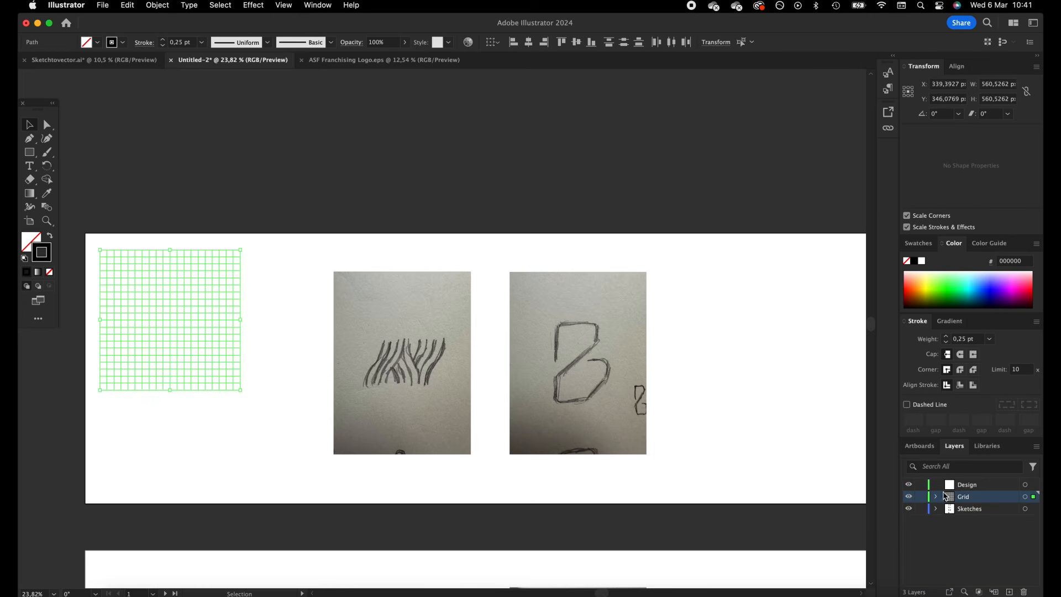
pyautogui.click(977, 487)
pyautogui.click(972, 509)
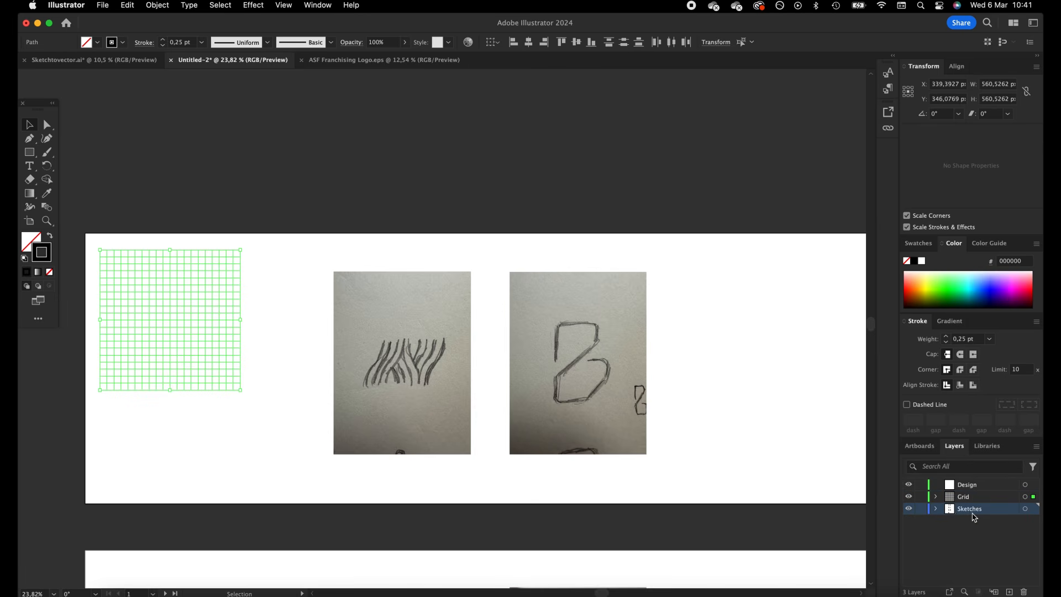
# Move the stripe sketch photo from its place beside the B sketch onto the square grid
pyautogui.click(464, 412)
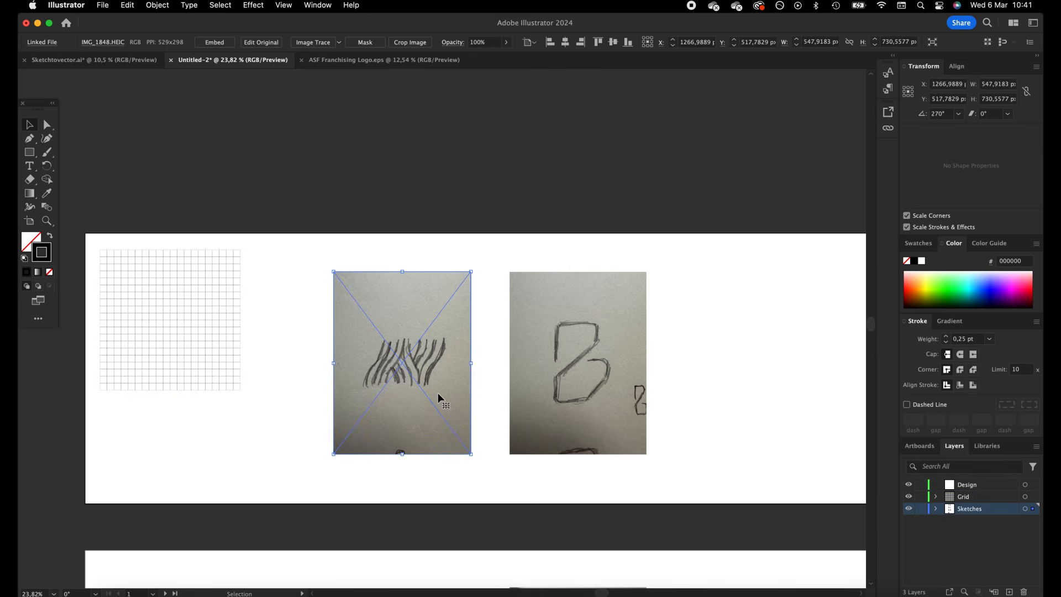
pyautogui.hscroll(-3, 438, 397)
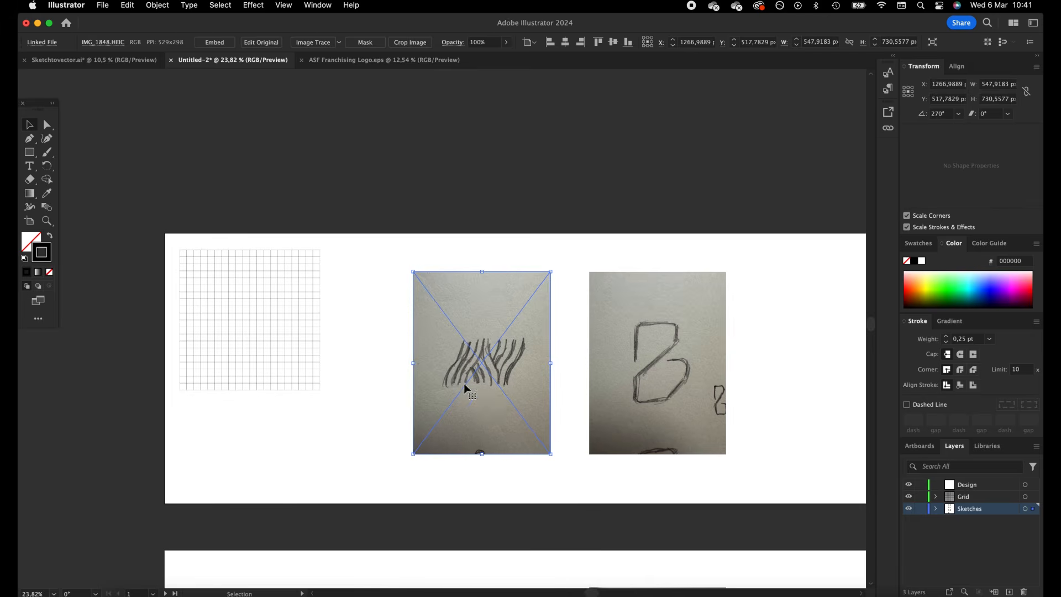
pyautogui.moveTo(499, 364)
pyautogui.mouseDown()
pyautogui.moveTo(260, 303)
pyautogui.moveTo(236, 273)
pyautogui.moveTo(299, 275)
pyautogui.mouseUp()
# Enlarge the stripe sketch photo to about 770 × 1027 px and nudge it to align the stripes with the grid
pyautogui.press('z')
pyautogui.press('v')
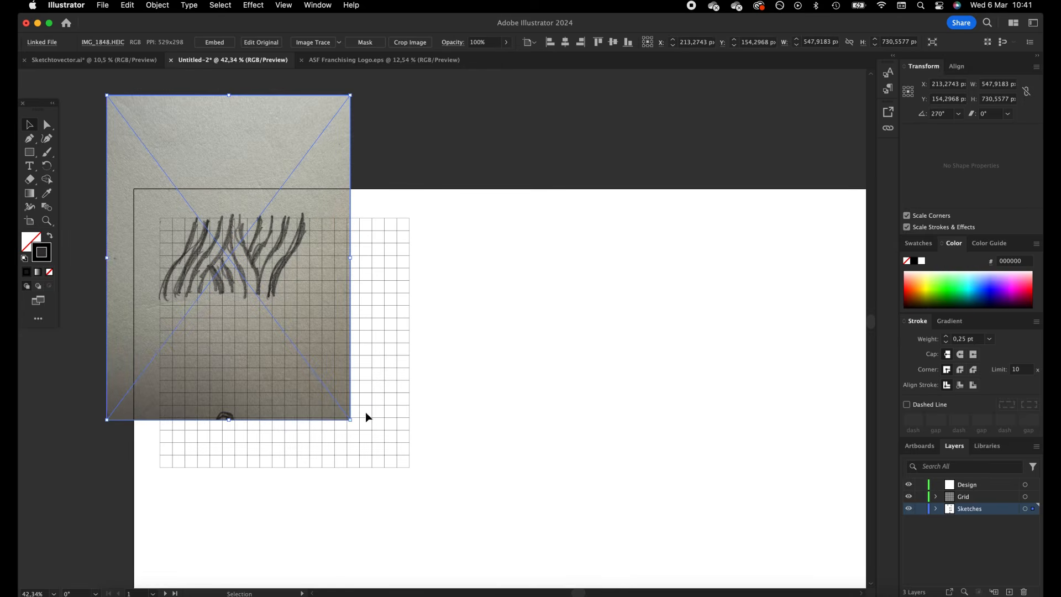
pyautogui.moveTo(349, 419)
pyautogui.mouseDown()
pyautogui.moveTo(465, 549)
pyautogui.moveTo(450, 550)
pyautogui.moveTo(397, 473)
pyautogui.mouseUp()
pyautogui.hotkey('shift', 'Left')
pyautogui.hotkey('shift', 'Up')
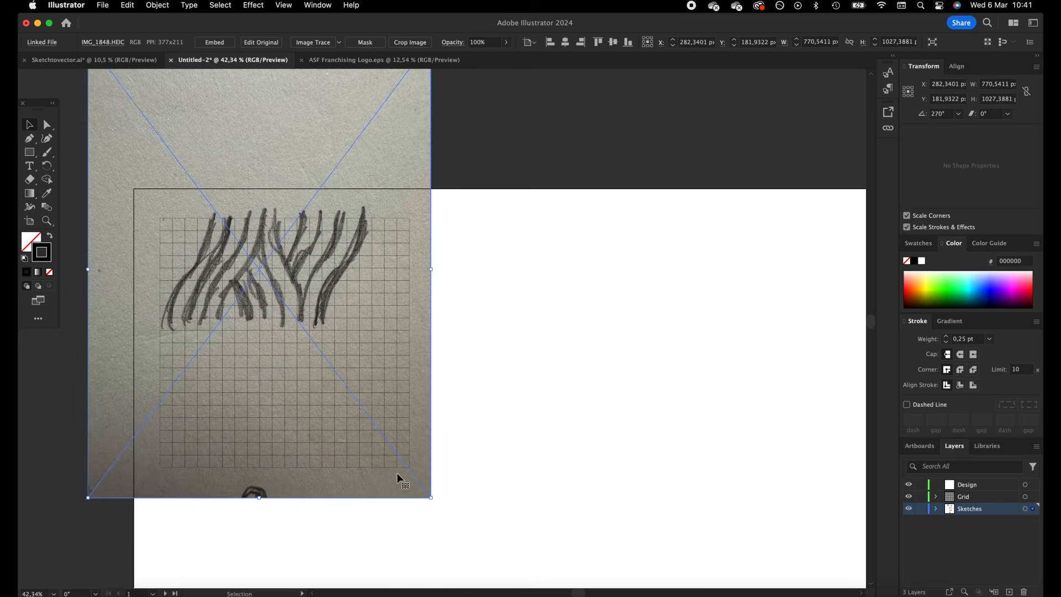
pyautogui.press('Up')
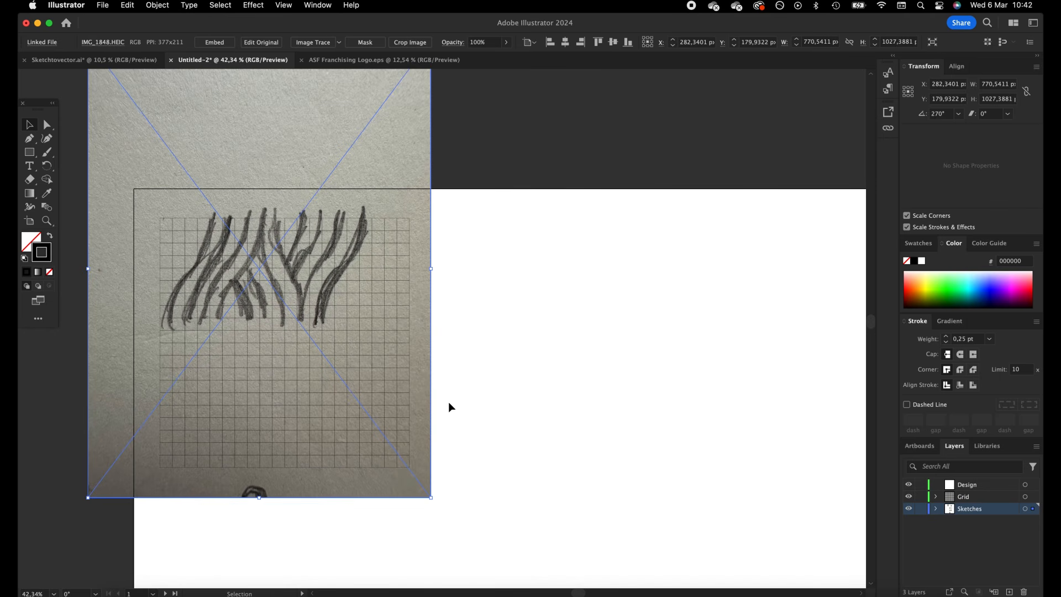
# Set the opacity of the stripe sketch photo to 60% and deselect it
pyautogui.click(496, 203)
pyautogui.click(422, 290)
pyautogui.write('60')
pyautogui.press('Return')
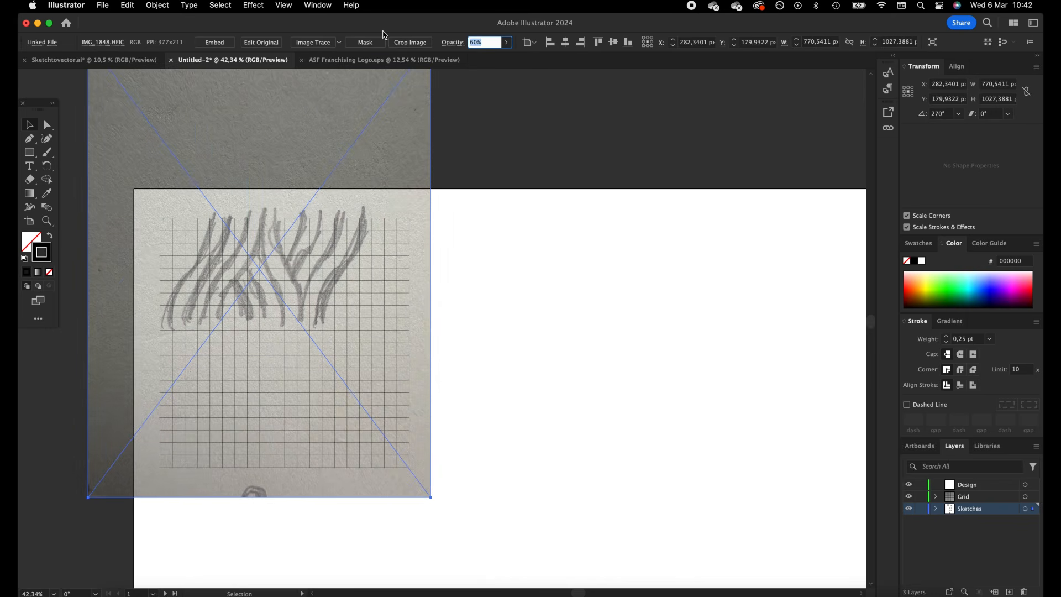
pyautogui.click(540, 182)
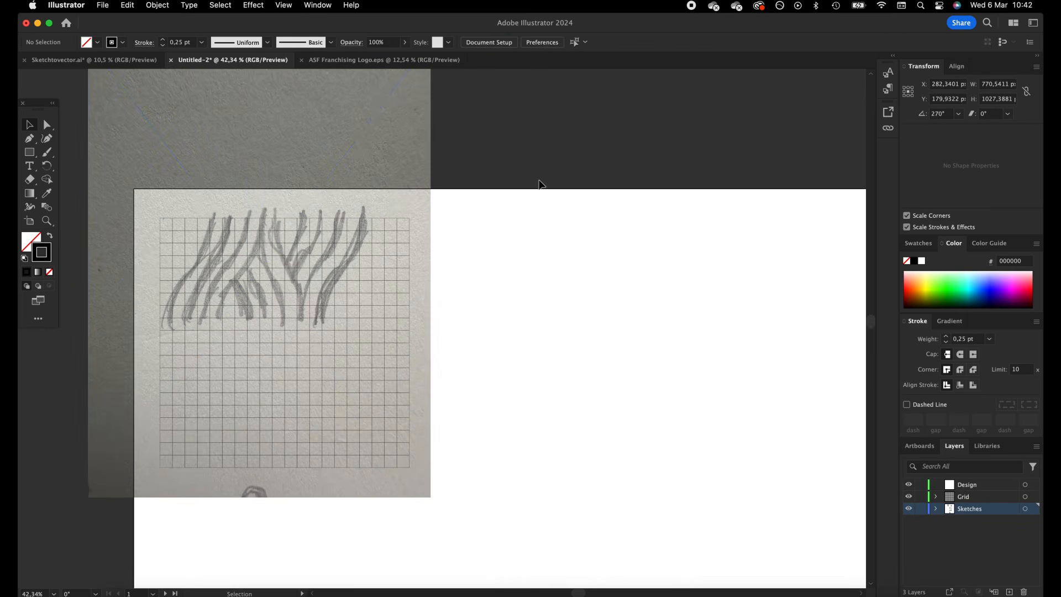
# Lock the Sketches and Grid layers and make the Design layer active
pyautogui.click(920, 509)
pyautogui.click(920, 496)
pyautogui.click(979, 486)
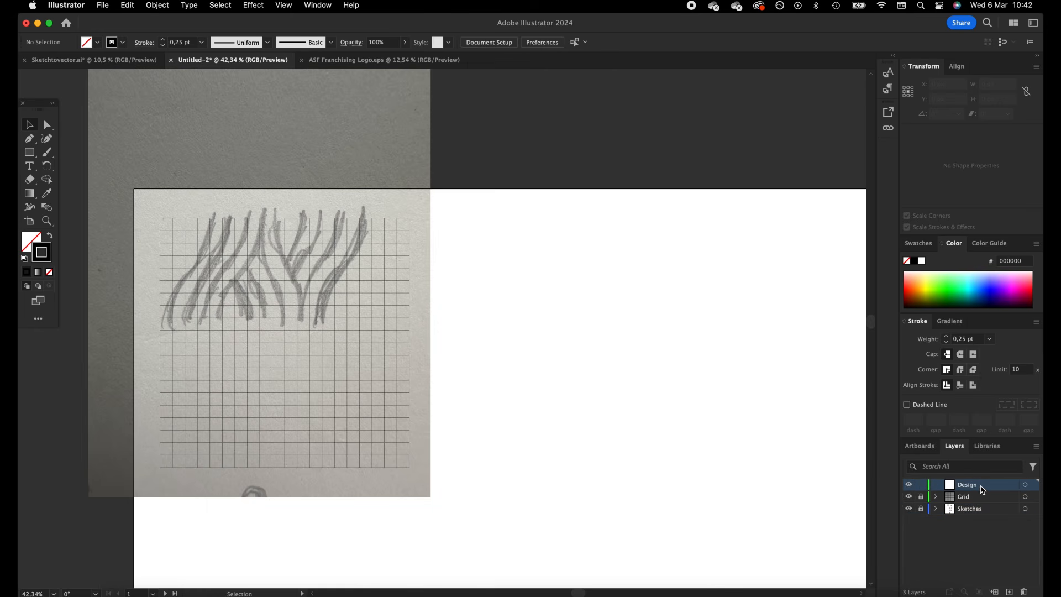
# Trace the sketch's leftmost stripe with a curved Pen path spanning about 84 × 224 px, from its lower end to the grid's top edge
pyautogui.click(31, 140)
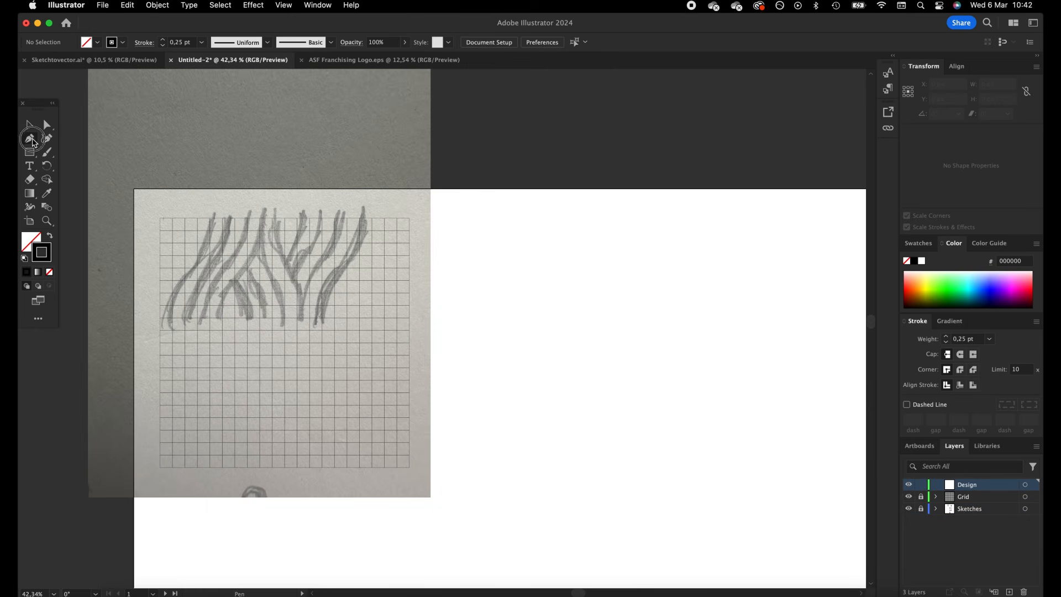
pyautogui.click(173, 318)
pyautogui.press('super+z')
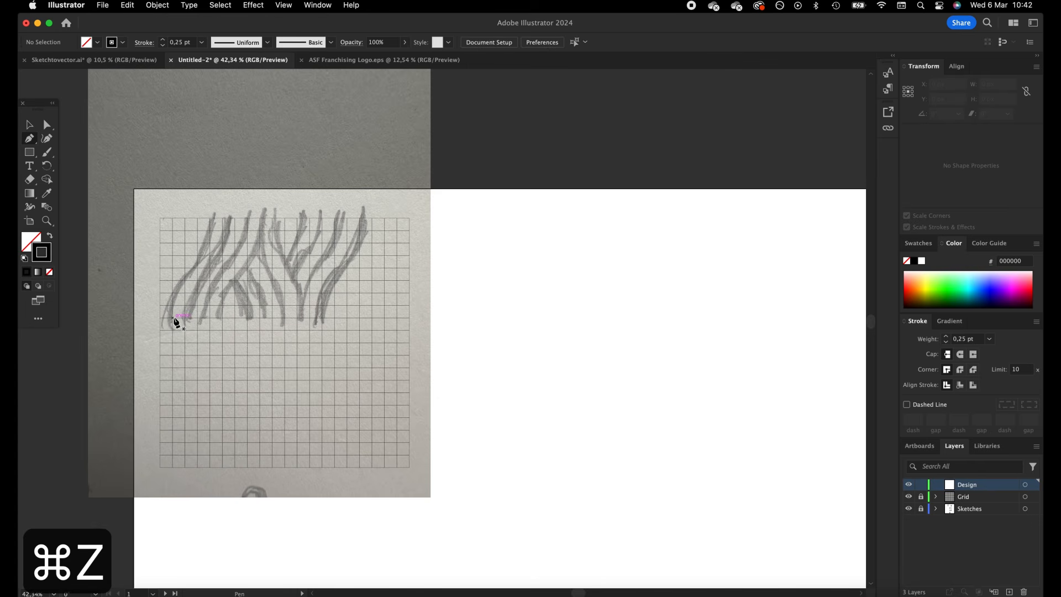
pyautogui.moveTo(173, 319); pyautogui.dragTo(173, 293)
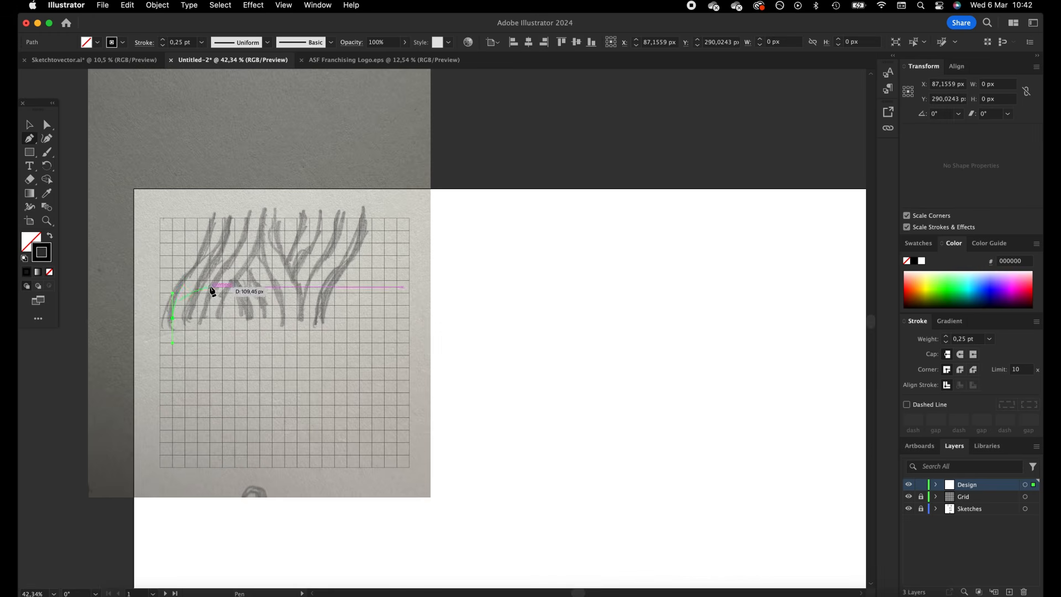
pyautogui.moveTo(210, 219); pyautogui.dragTo(214, 197)
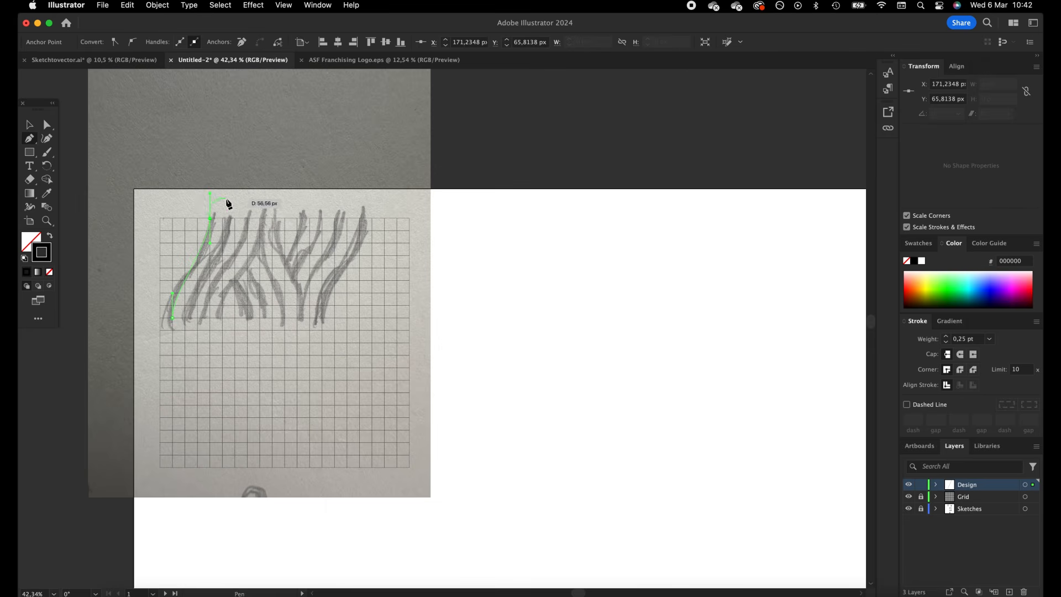
pyautogui.click(29, 126)
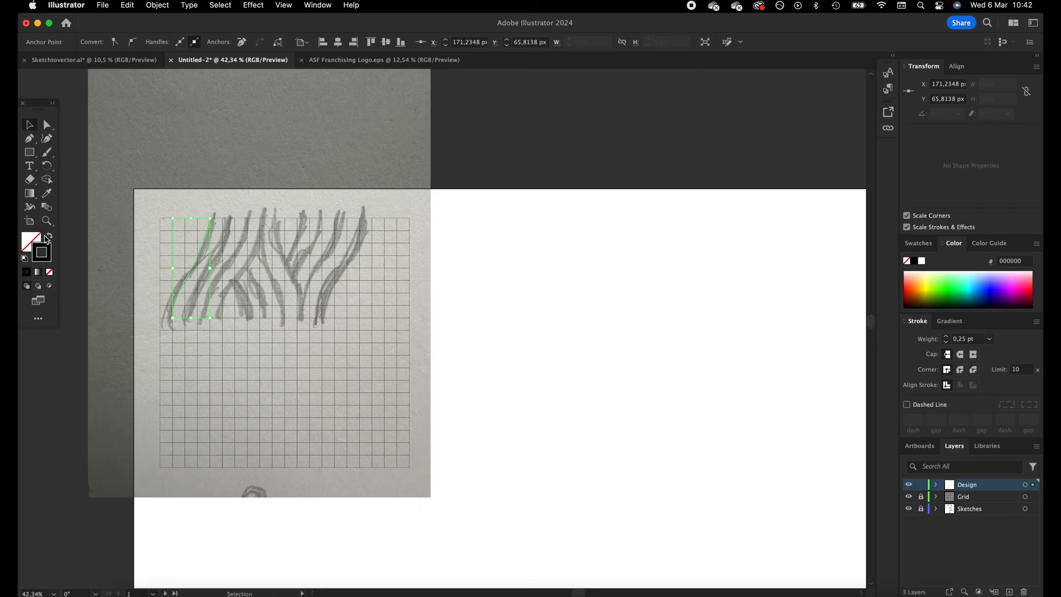
pyautogui.click(505, 262)
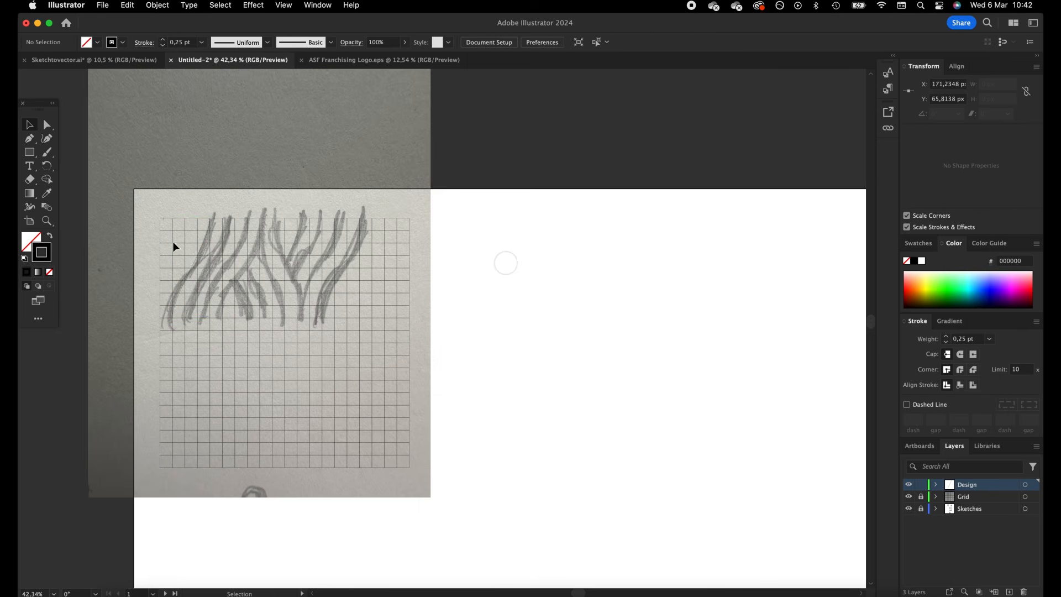
# Set the stroke weight of the traced stripe path to 10 pt
pyautogui.click(205, 248)
pyautogui.click(162, 39)
pyautogui.click(163, 39)
pyautogui.click(163, 39)
pyautogui.click(163, 39)
pyautogui.click(162, 39)
pyautogui.click(162, 40)
pyautogui.click(162, 39)
pyautogui.click(162, 39)
pyautogui.click(162, 39)
pyautogui.click(162, 39)
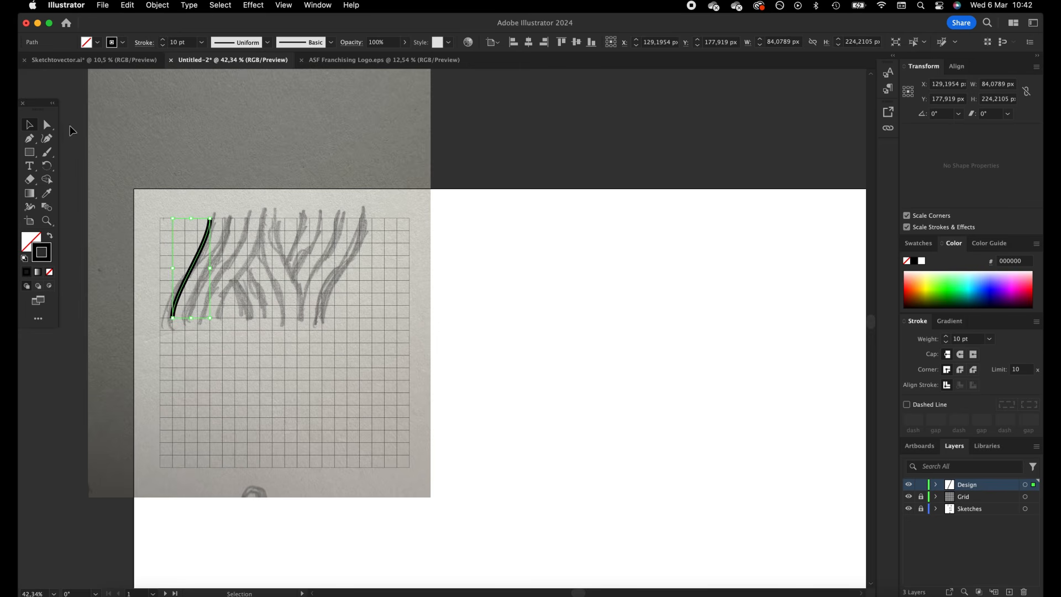
# Lengthen the lower direction handle of the stripe path's top anchor straight down to adjust the curve
pyautogui.click(47, 124)
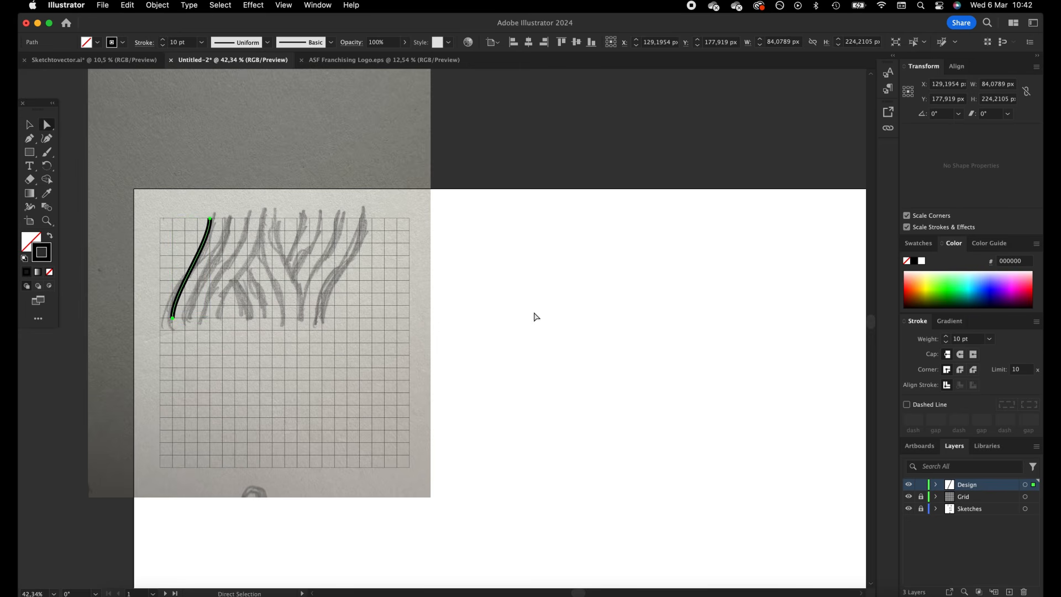
pyautogui.click(210, 218)
pyautogui.moveTo(210, 241); pyautogui.dragTo(210, 255)
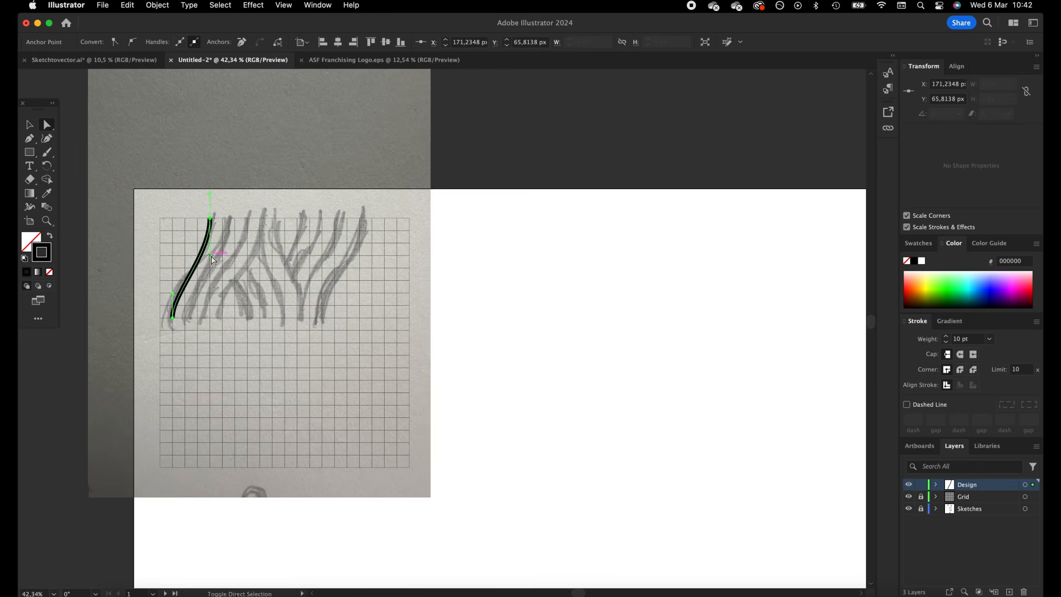
# Lengthen the upward handle of the stripe's bottom anchor and duplicate the stripe one grid square to the right
pyautogui.moveTo(173, 294); pyautogui.dragTo(173, 282)
pyautogui.click(29, 124)
pyautogui.click(422, 232)
pyautogui.moveTo(203, 249); pyautogui.dragTo(304, 256)
pyautogui.click(441, 273)
# Shorten the inward direction handles of the leftmost stripe's top and bottom anchors to straighten its middle section
pyautogui.press('z')
pyautogui.click(47, 125)
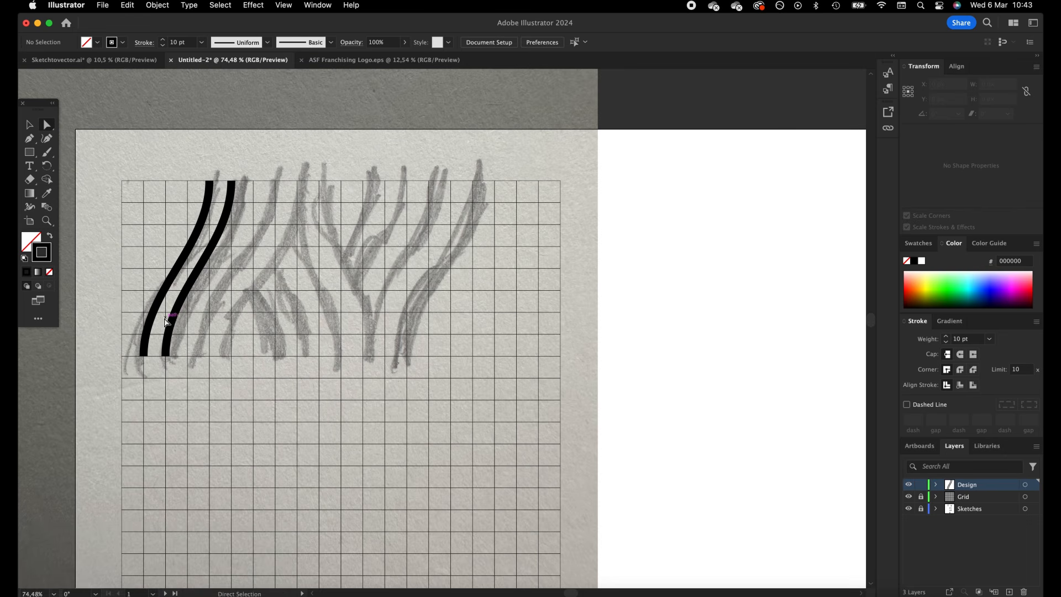
pyautogui.click(210, 181)
pyautogui.moveTo(210, 246); pyautogui.dragTo(210, 236)
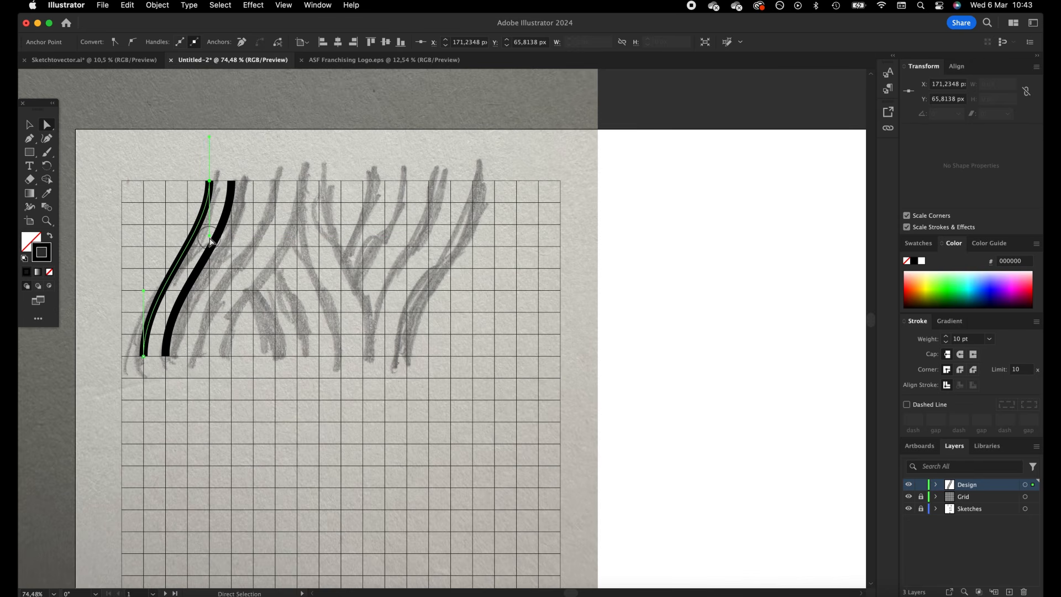
pyautogui.moveTo(146, 291); pyautogui.dragTo(144, 303)
# Replace the second stripe with a new duplicate of the adjusted first stripe, one grid square to the right
pyautogui.click(29, 126)
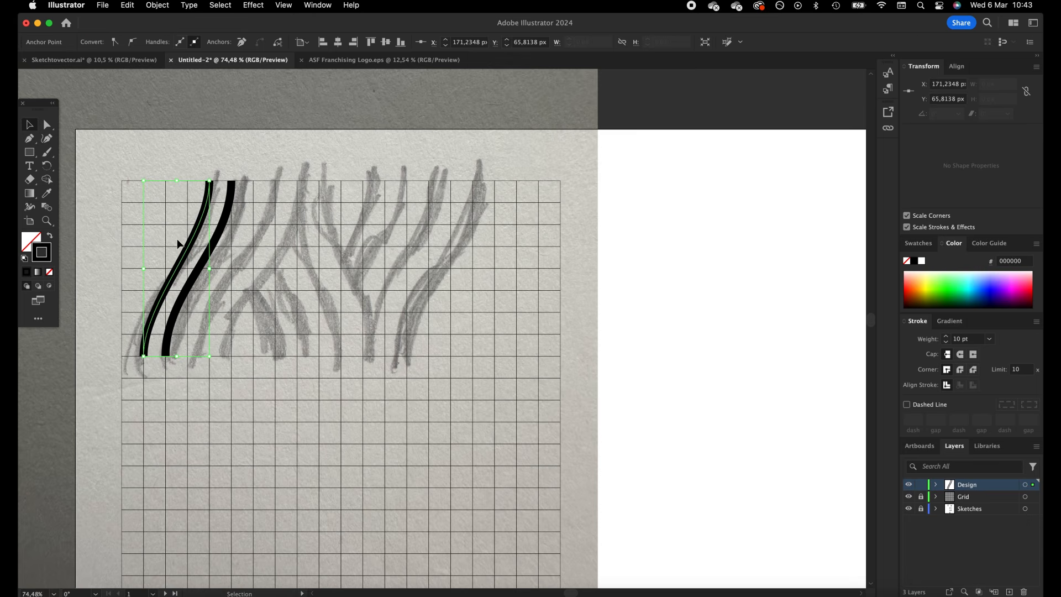
pyautogui.click(203, 267)
pyautogui.press('BackSpace')
pyautogui.moveTo(183, 258); pyautogui.dragTo(205, 257)
pyautogui.click(280, 240)
pyautogui.moveTo(134, 311); pyautogui.dragTo(202, 280)
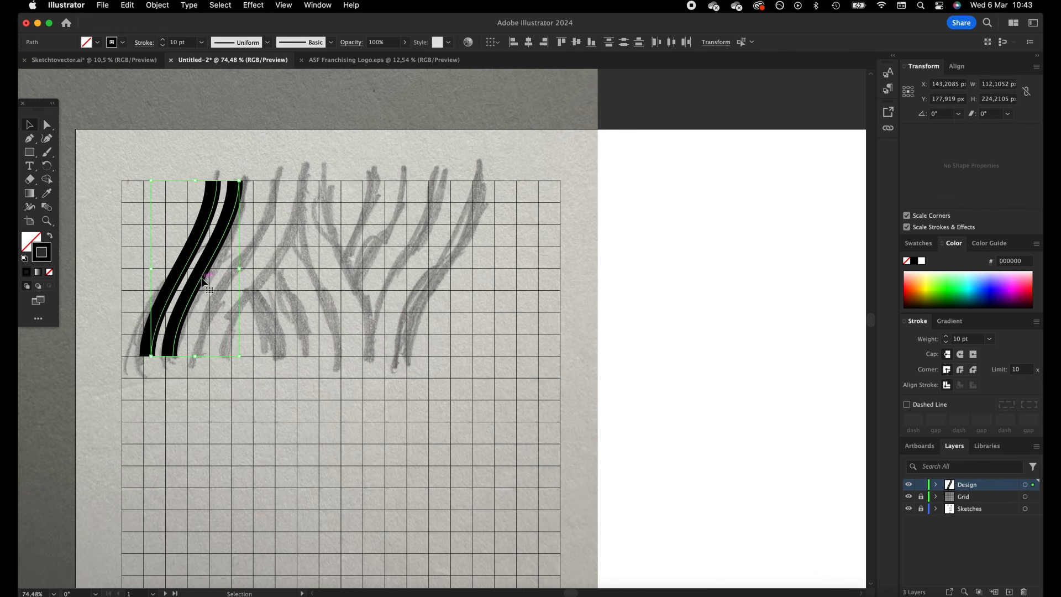
pyautogui.press('super+z')
pyautogui.click(238, 298)
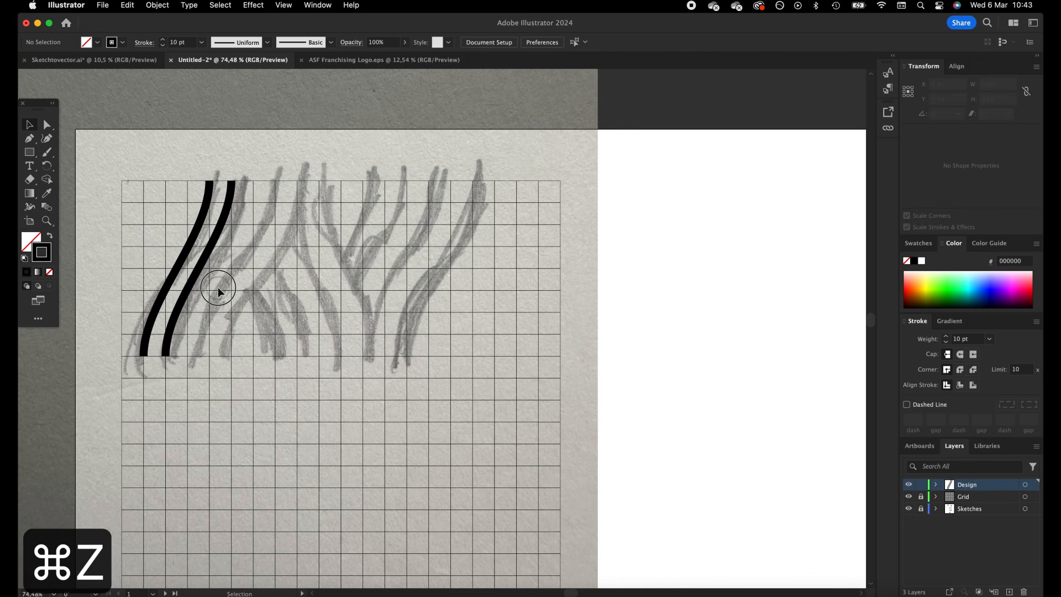
# Duplicate the two stripes two grid squares to the right, and duplicate the resulting four stripes five squares to the right
pyautogui.moveTo(151, 244); pyautogui.dragTo(247, 267)
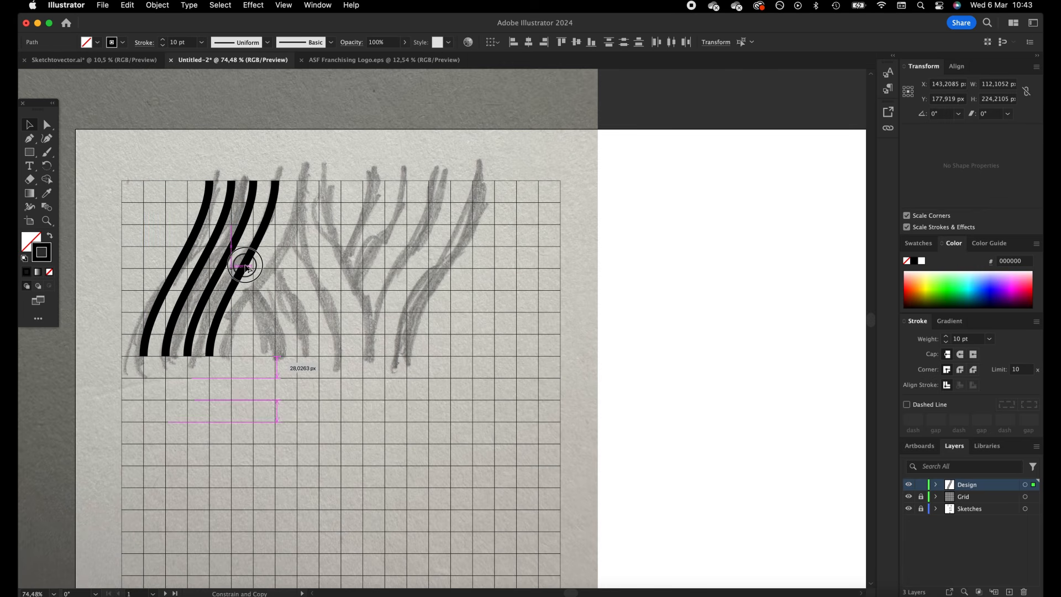
pyautogui.moveTo(245, 266); pyautogui.dragTo(247, 265)
pyautogui.press('super+z')
pyautogui.moveTo(306, 202)
pyautogui.mouseDown()
pyautogui.moveTo(120, 285)
pyautogui.moveTo(178, 265)
pyautogui.moveTo(293, 273)
pyautogui.moveTo(284, 276)
pyautogui.mouseUp()
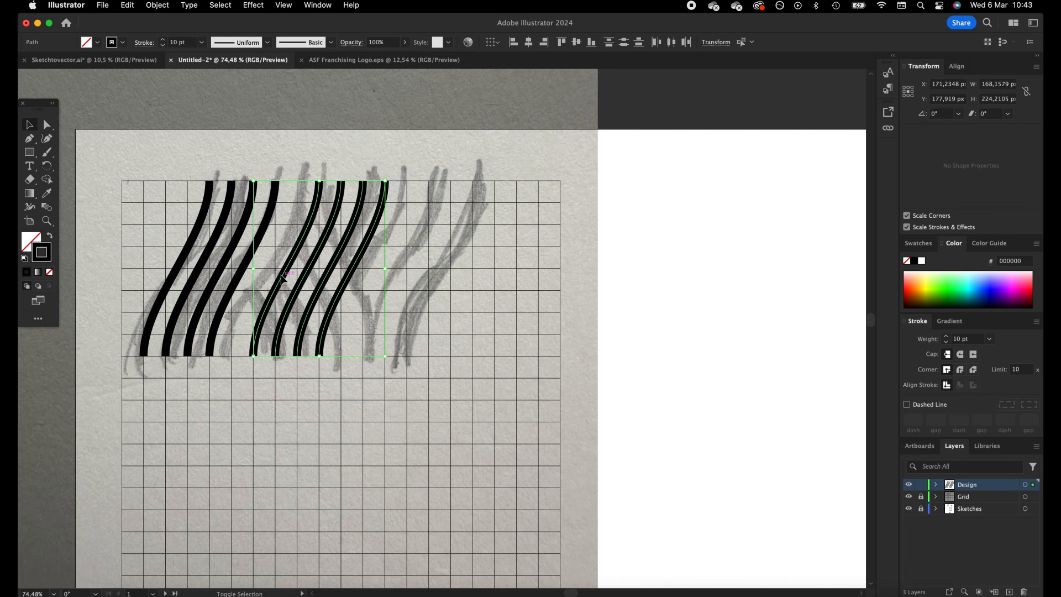
# Reflect the four copied stripes across the vertical axis and move them one grid square to the left
pyautogui.rightClick(283, 274)
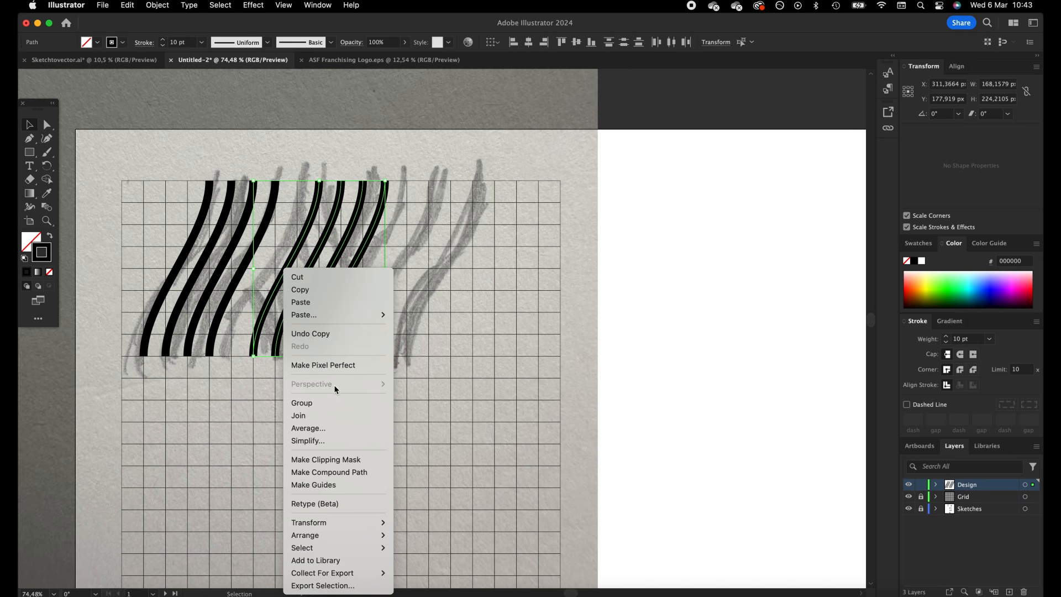
pyautogui.moveTo(368, 526)
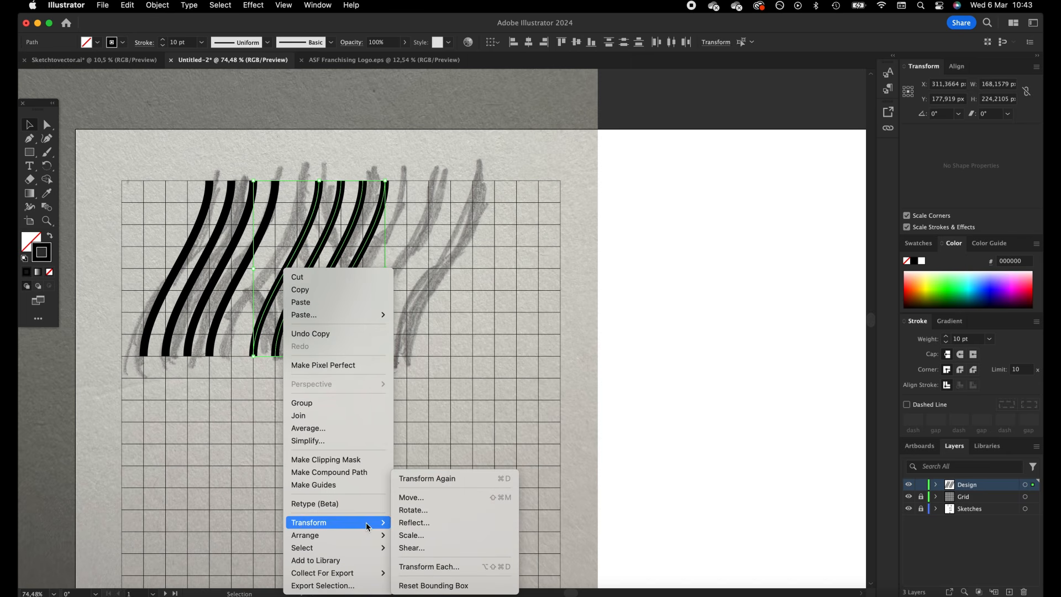
pyautogui.click(446, 523)
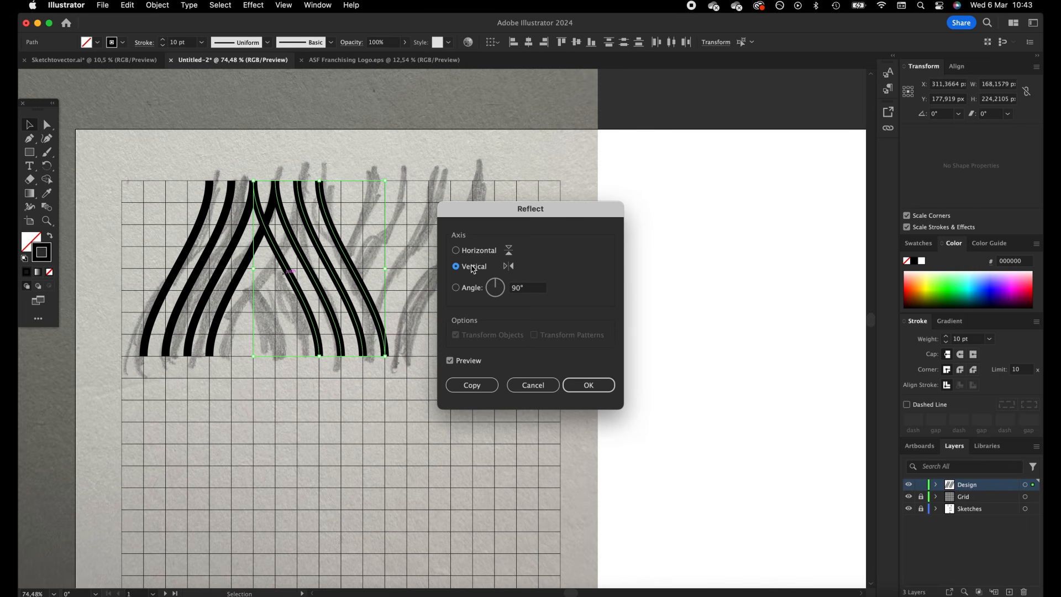
pyautogui.click(588, 386)
pyautogui.moveTo(354, 268)
pyautogui.mouseDown()
pyautogui.moveTo(515, 260)
pyautogui.moveTo(326, 260)
pyautogui.mouseUp()
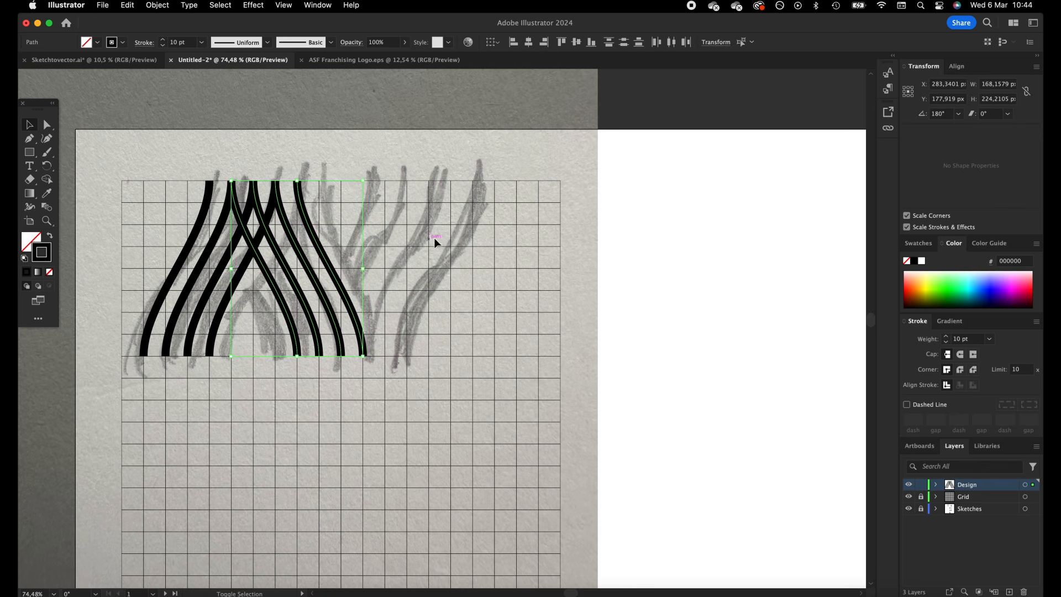
# Duplicate the original four leftmost stripes eight grid squares to the right, keeping them level with the originals
pyautogui.click(90, 396)
pyautogui.click(227, 309)
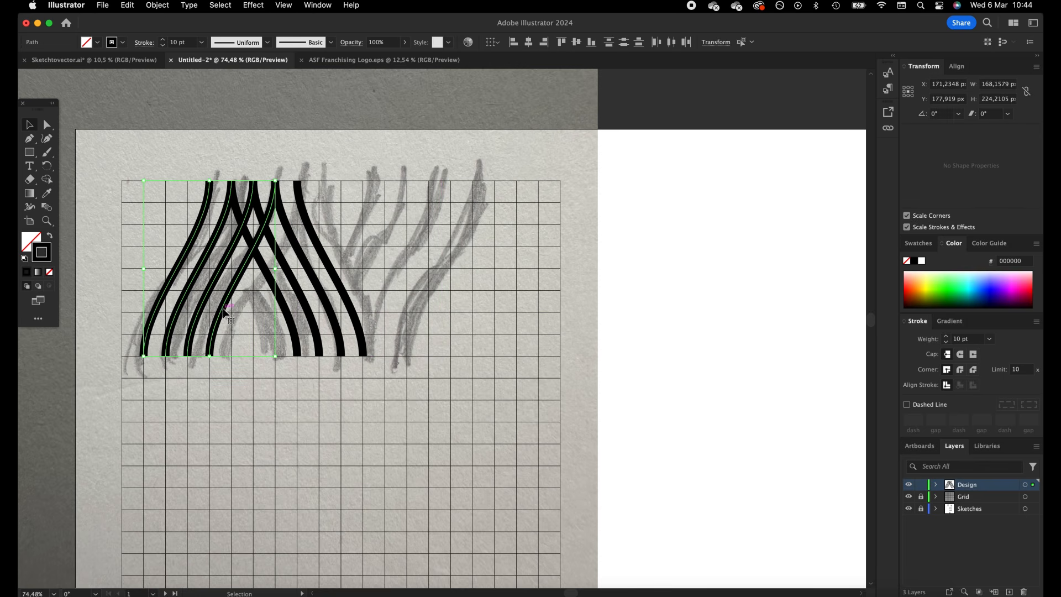
pyautogui.moveTo(237, 308)
pyautogui.mouseDown()
pyautogui.moveTo(396, 289)
pyautogui.moveTo(399, 297)
pyautogui.mouseUp()
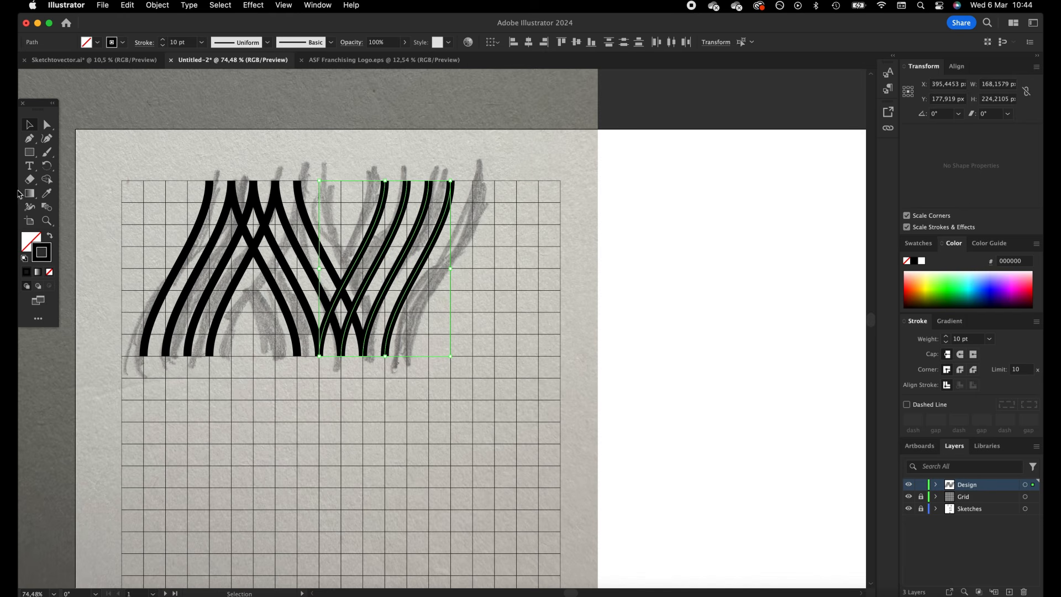
pyautogui.click(520, 175)
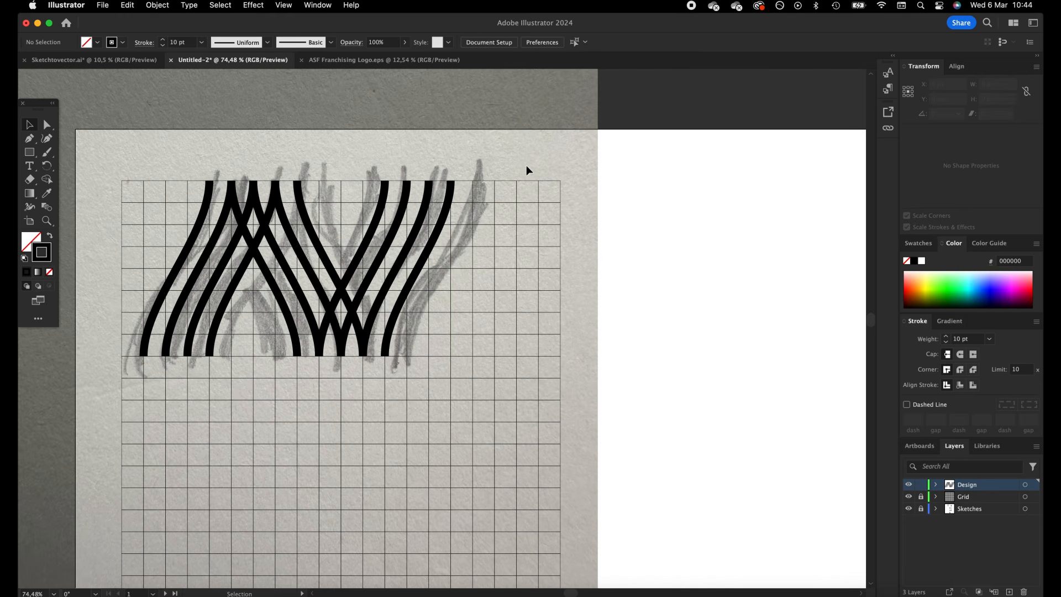
# Set the stroke weight of all the stripe paths to 15 pt
pyautogui.moveTo(525, 164); pyautogui.dragTo(138, 360)
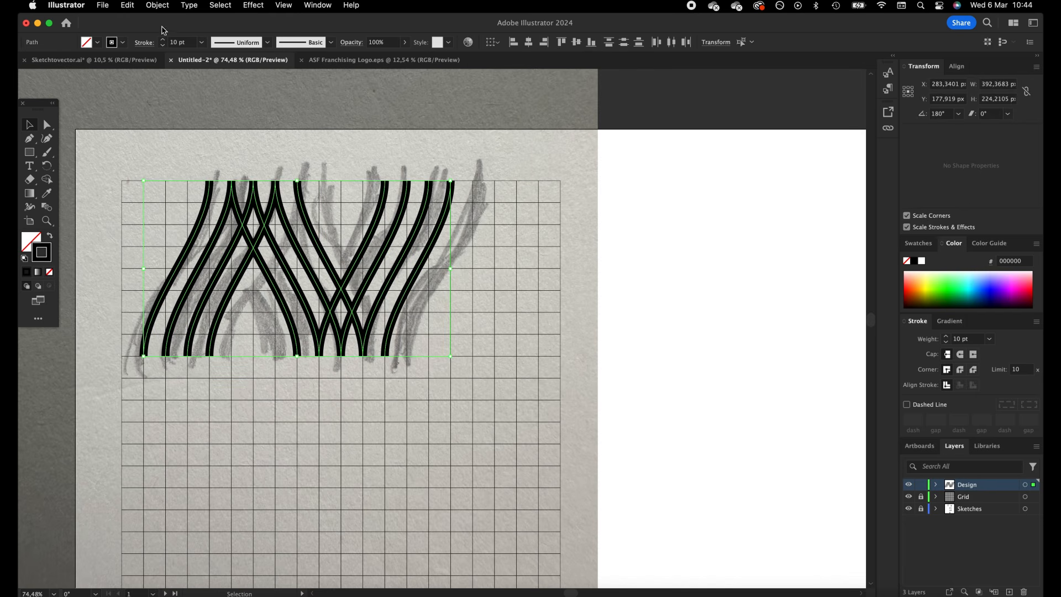
pyautogui.click(164, 40)
pyautogui.click(165, 40)
pyautogui.click(164, 40)
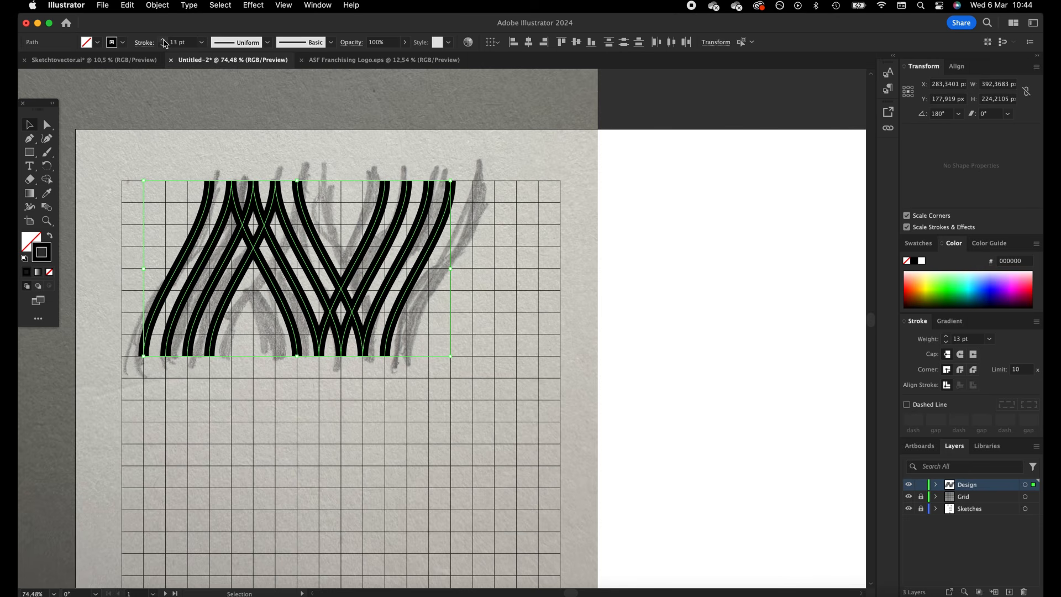
pyautogui.click(165, 40)
pyautogui.click(164, 40)
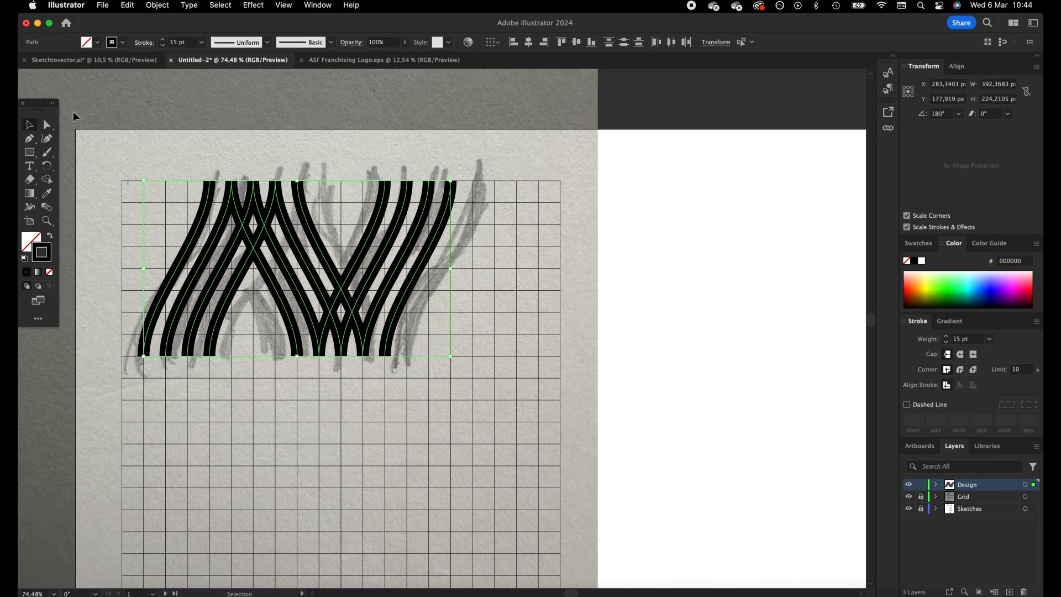
pyautogui.click(618, 164)
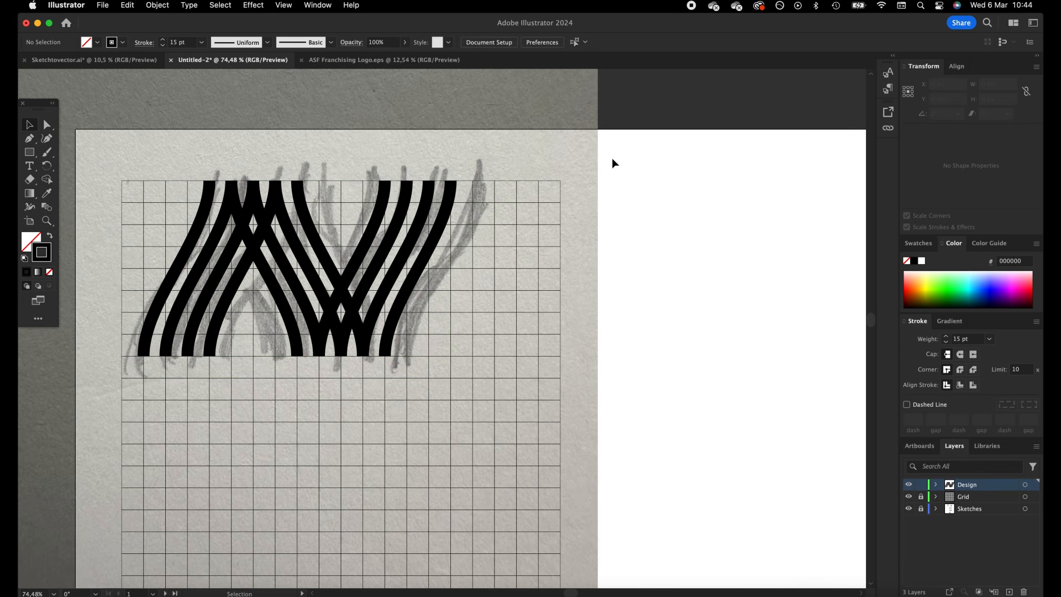
# Select all the stripes, move them straight down clear of the sketch and return them to their starting position
pyautogui.moveTo(104, 384); pyautogui.dragTo(649, 331)
pyautogui.click(650, 330)
pyautogui.moveTo(582, 295); pyautogui.dragTo(620, 292)
pyautogui.moveTo(583, 146); pyautogui.dragTo(180, 363)
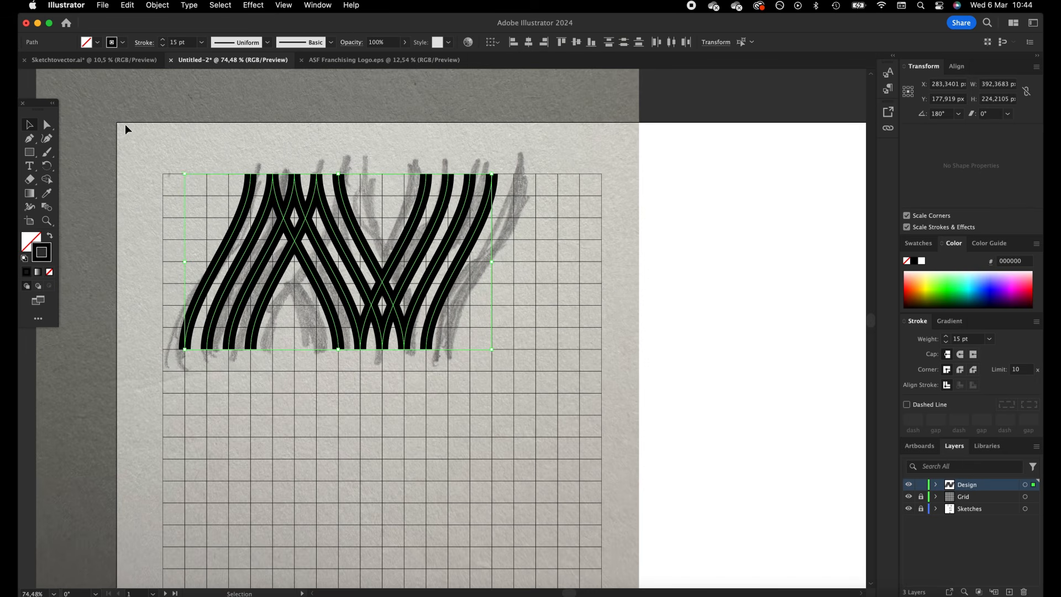
pyautogui.moveTo(263, 225); pyautogui.dragTo(264, 444)
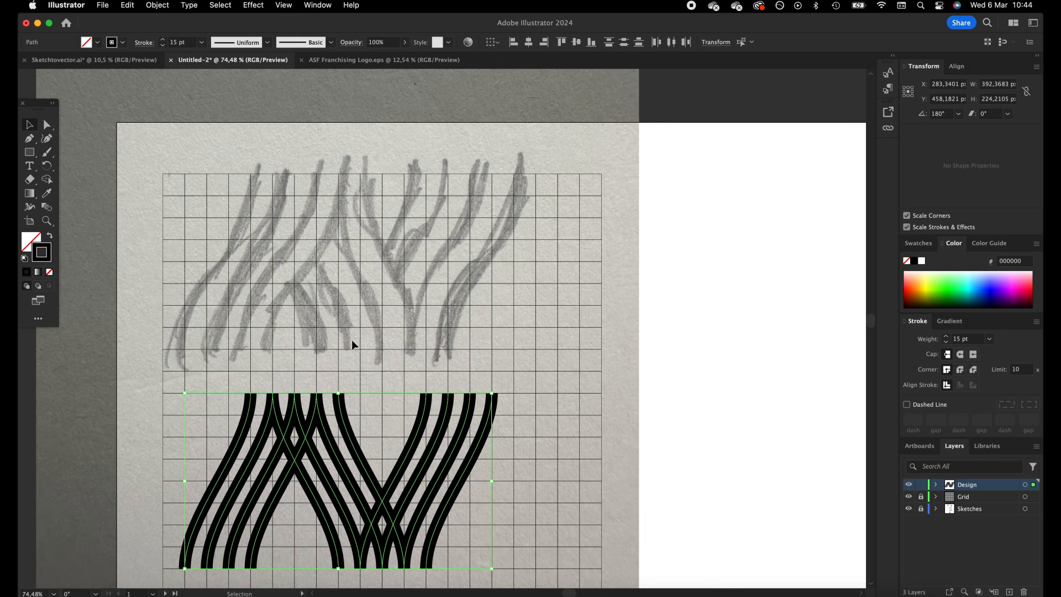
pyautogui.moveTo(344, 423); pyautogui.dragTo(345, 204)
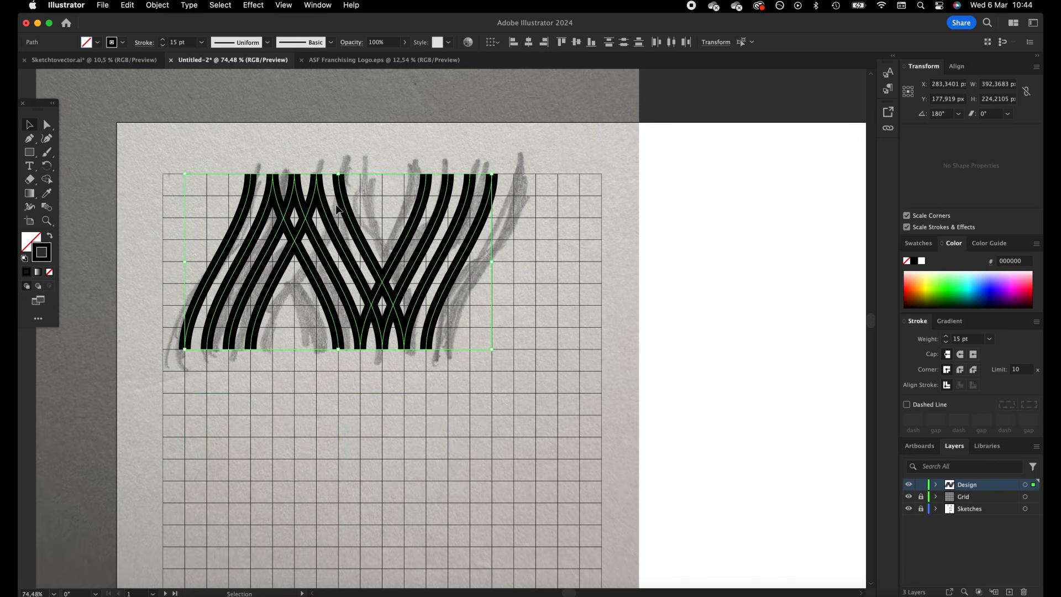
# Remove the crossing path segments at the upper peak and the lower valley of the stripes with the Shape Builder
pyautogui.hotkey('shift', 'm')
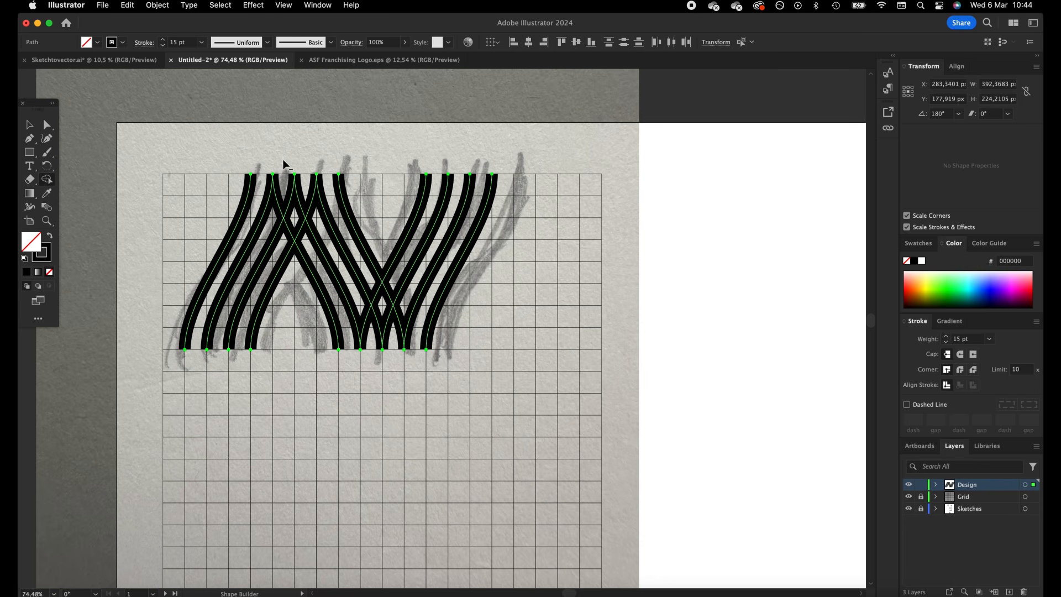
pyautogui.moveTo(283, 161); pyautogui.dragTo(273, 222)
pyautogui.moveTo(311, 174); pyautogui.dragTo(279, 255)
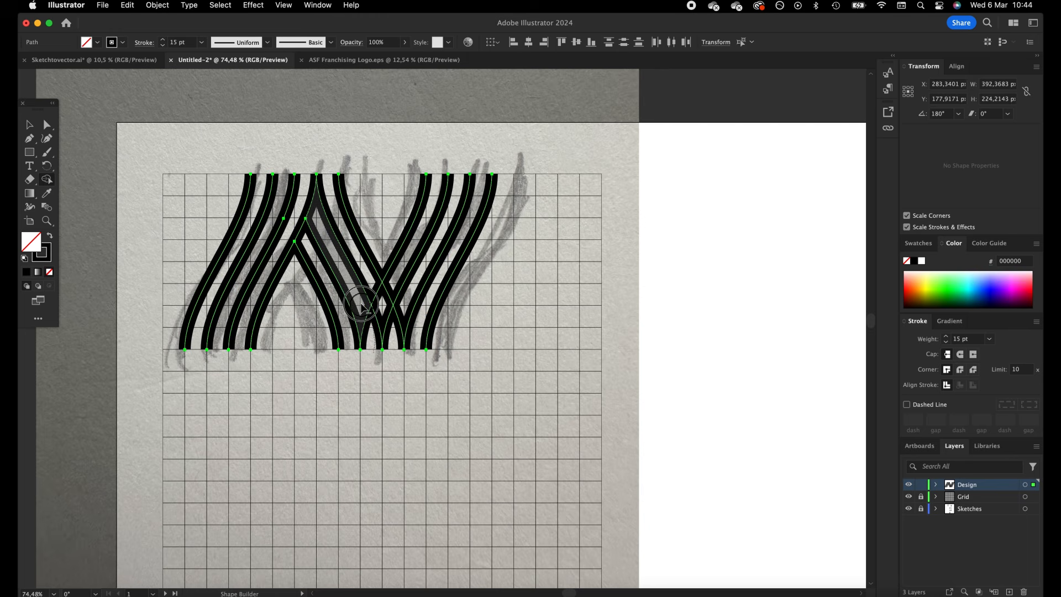
pyautogui.moveTo(395, 361); pyautogui.dragTo(381, 293)
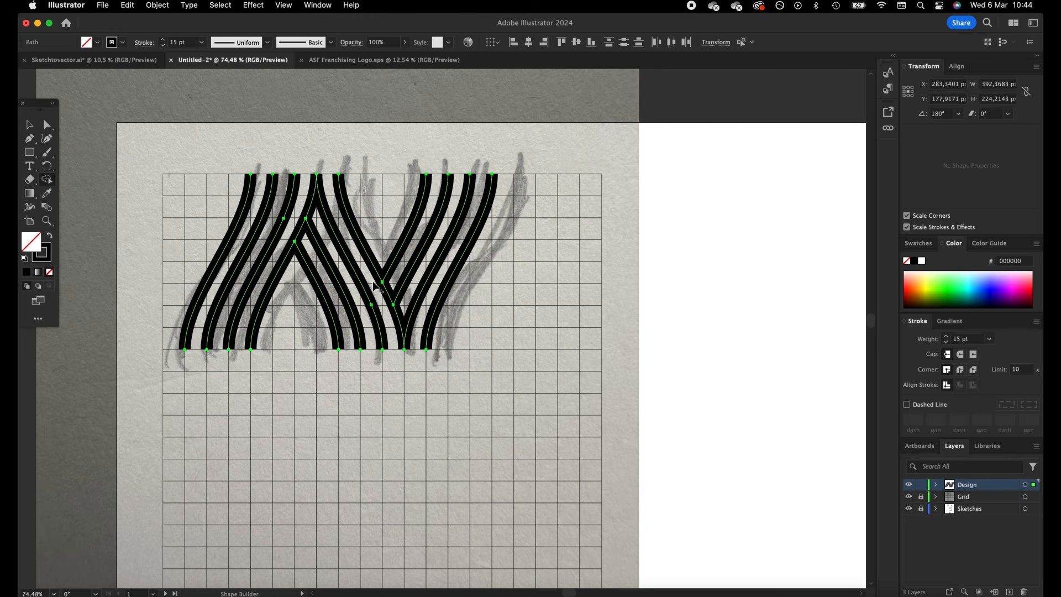
pyautogui.click(29, 125)
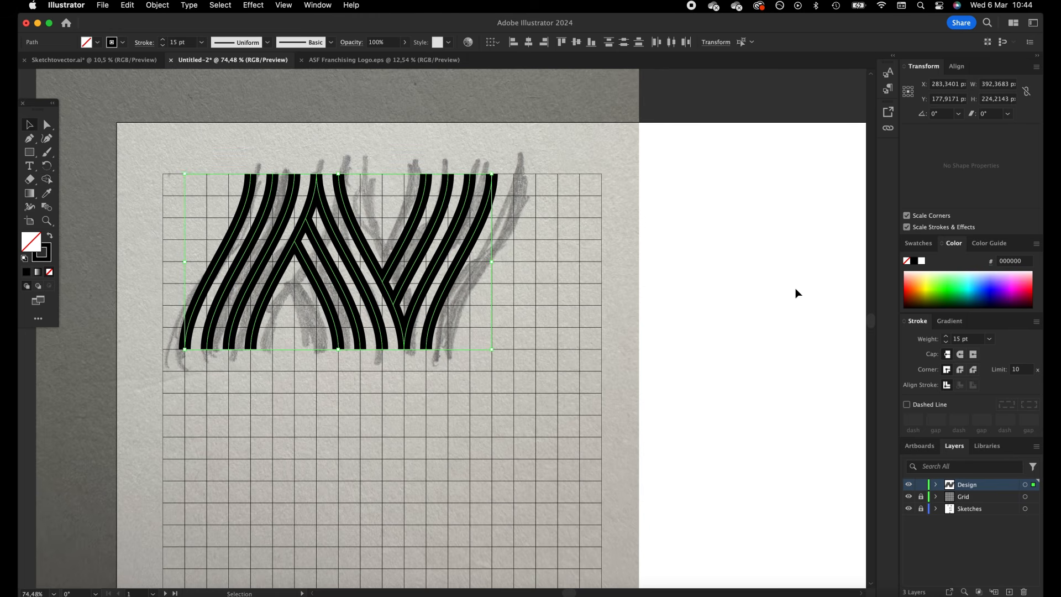
pyautogui.click(795, 287)
# Move the trimmed stripe logo off the grid onto the blank artboard area to the right of the sketch
pyautogui.press('z')
pyautogui.keyDown('alt'); pyautogui.click(744, 257); pyautogui.keyUp('alt')
pyautogui.click(30, 125)
pyautogui.moveTo(521, 221); pyautogui.dragTo(369, 207)
pyautogui.moveTo(183, 356); pyautogui.dragTo(495, 131)
pyautogui.moveTo(351, 246); pyautogui.dragTo(692, 246)
pyautogui.click(762, 367)
# Reposition the stripe logo in the blank space between its sketch and the B sketch, centred at about X 1110, Y 514 px
pyautogui.press('z')
pyautogui.keyDown('alt'); pyautogui.click(649, 323); pyautogui.keyUp('alt')
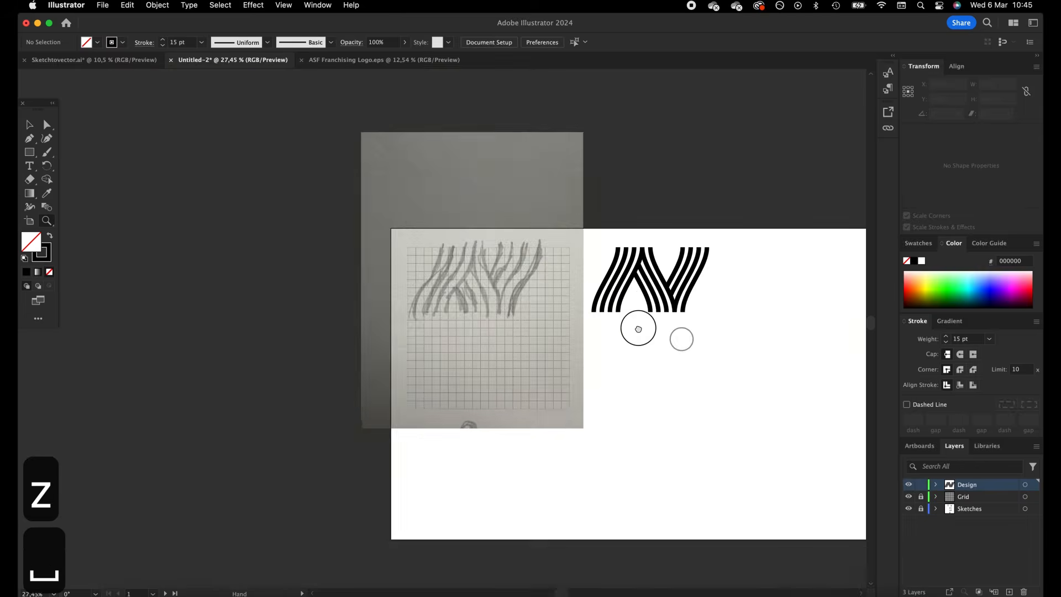
pyautogui.moveTo(638, 329); pyautogui.dragTo(466, 281)
pyautogui.click(29, 126)
pyautogui.moveTo(485, 178); pyautogui.dragTo(301, 307)
pyautogui.moveTo(402, 238); pyautogui.dragTo(462, 336)
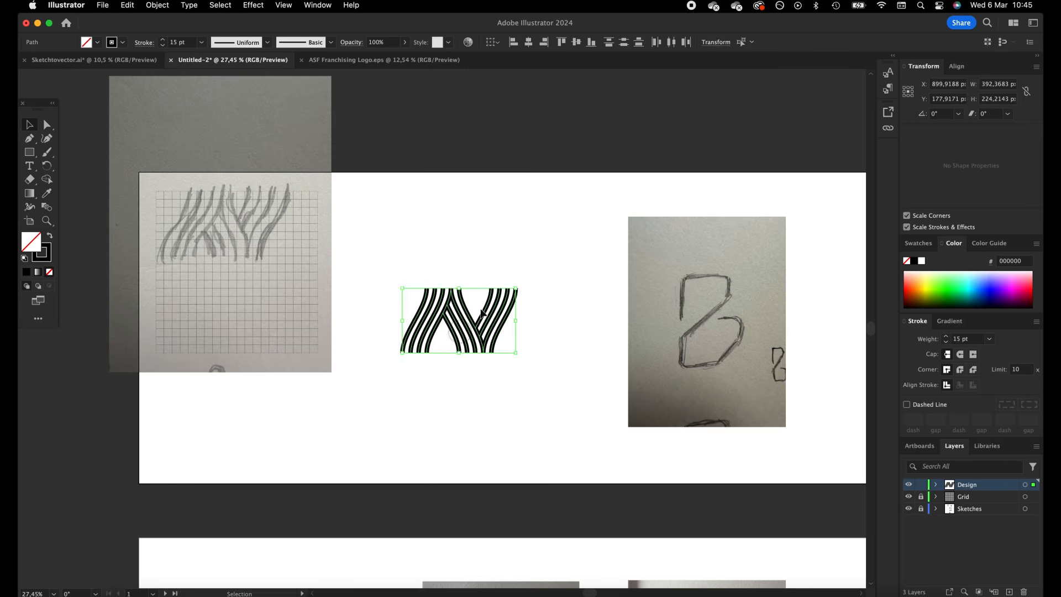
pyautogui.click(536, 243)
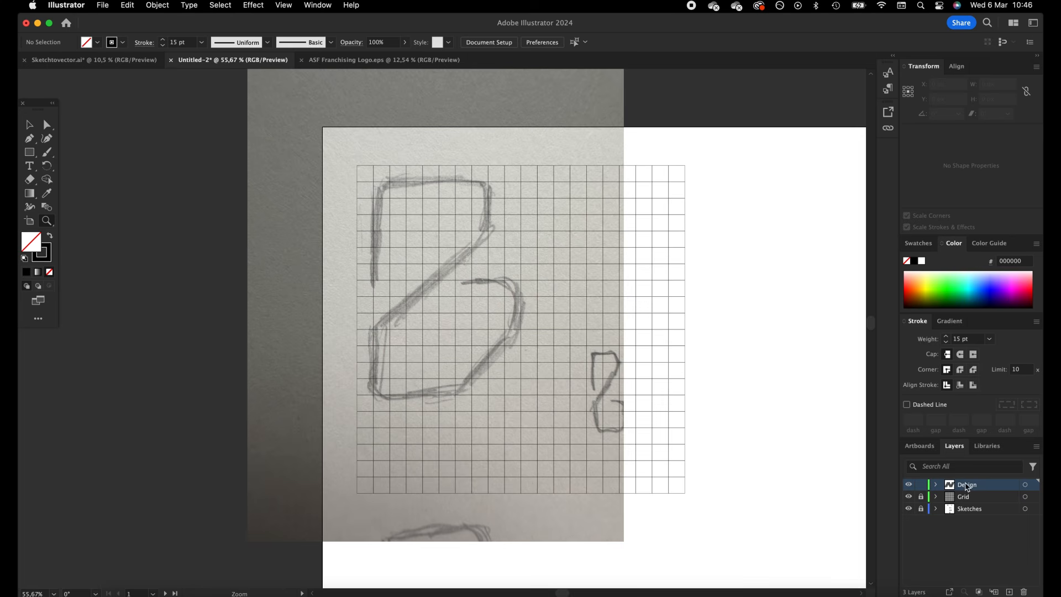
# Trace the upper B sketch with straight Pen segments: 6 grid squares up, 7 right, 3 down and a diagonal 7 squares down-left
pyautogui.click(30, 141)
pyautogui.click(373, 280)
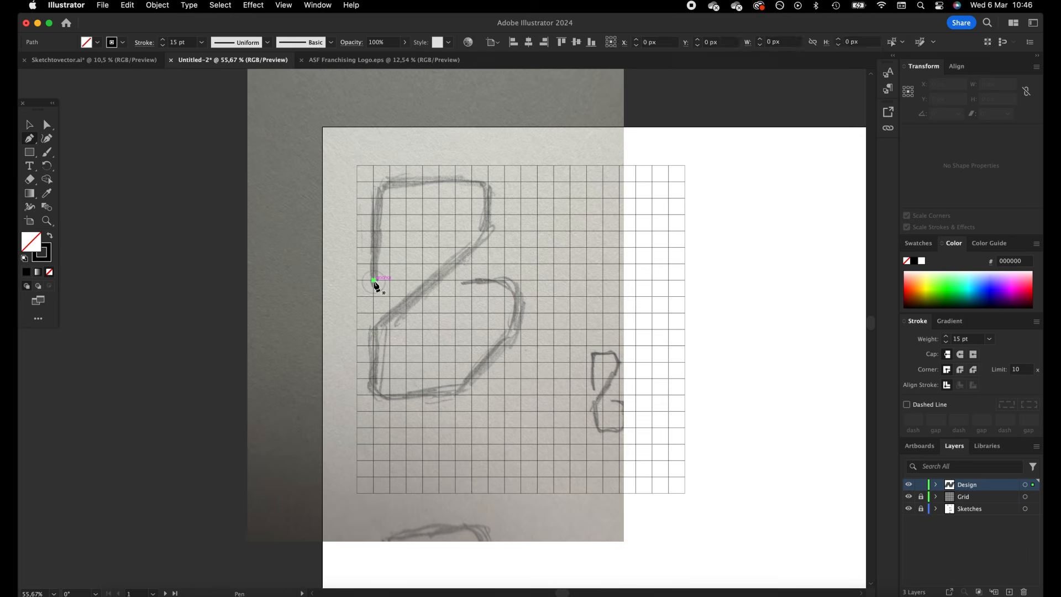
pyautogui.click(374, 181)
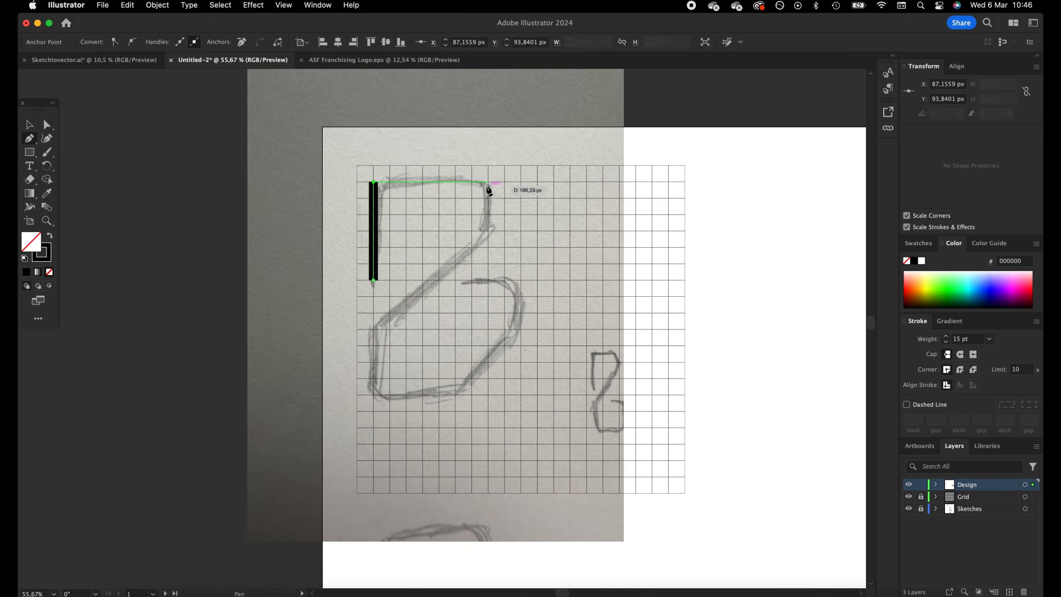
pyautogui.click(488, 181)
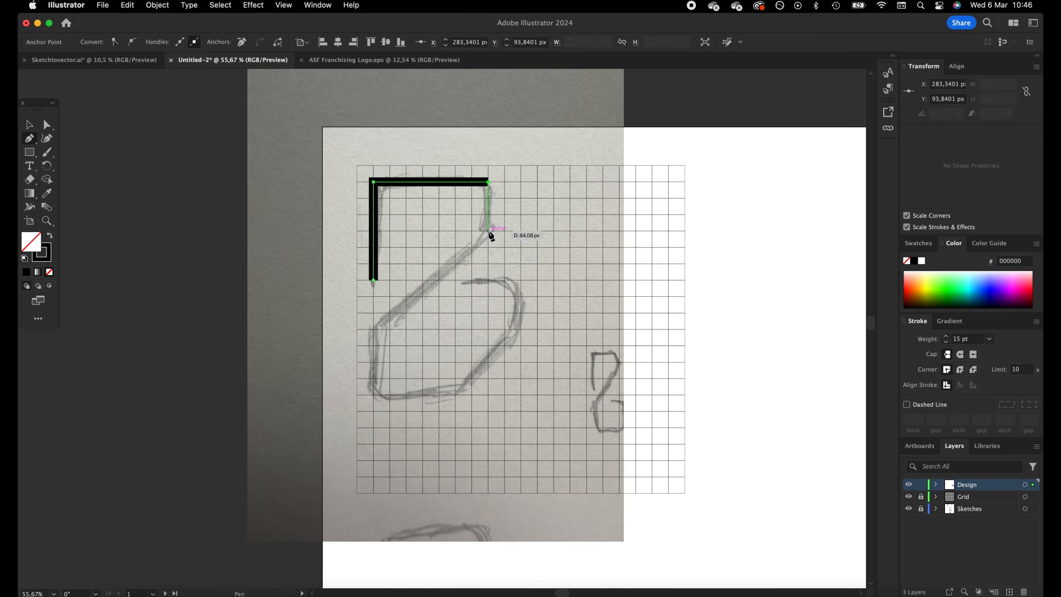
pyautogui.click(489, 231)
pyautogui.click(374, 345)
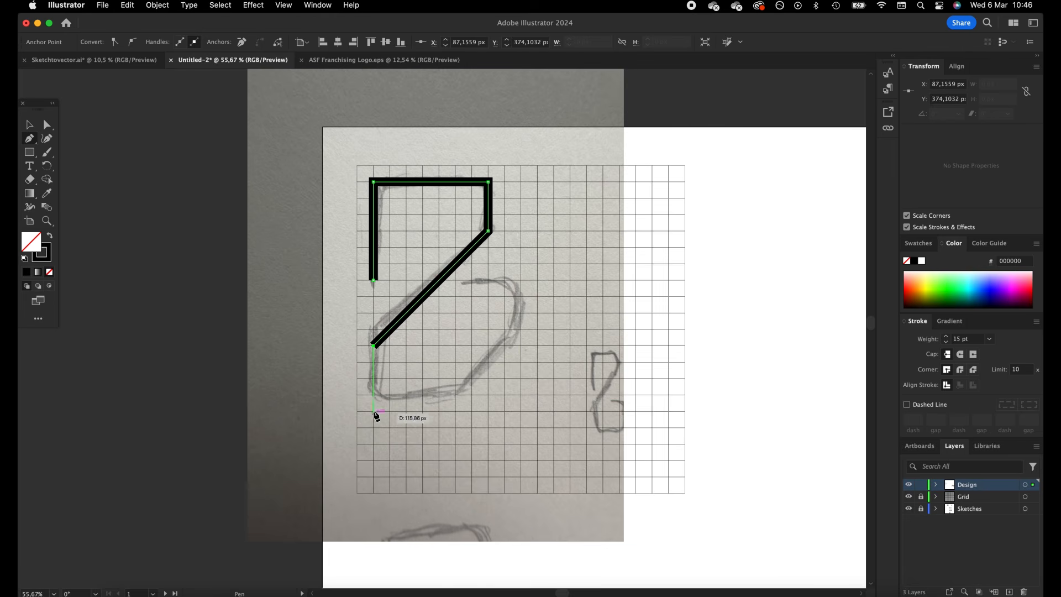
# Continue the B path 3 grid squares down, 5 right, diagonally 4 up-right, 3 up and 3 left
pyautogui.click(373, 394)
pyautogui.click(456, 395)
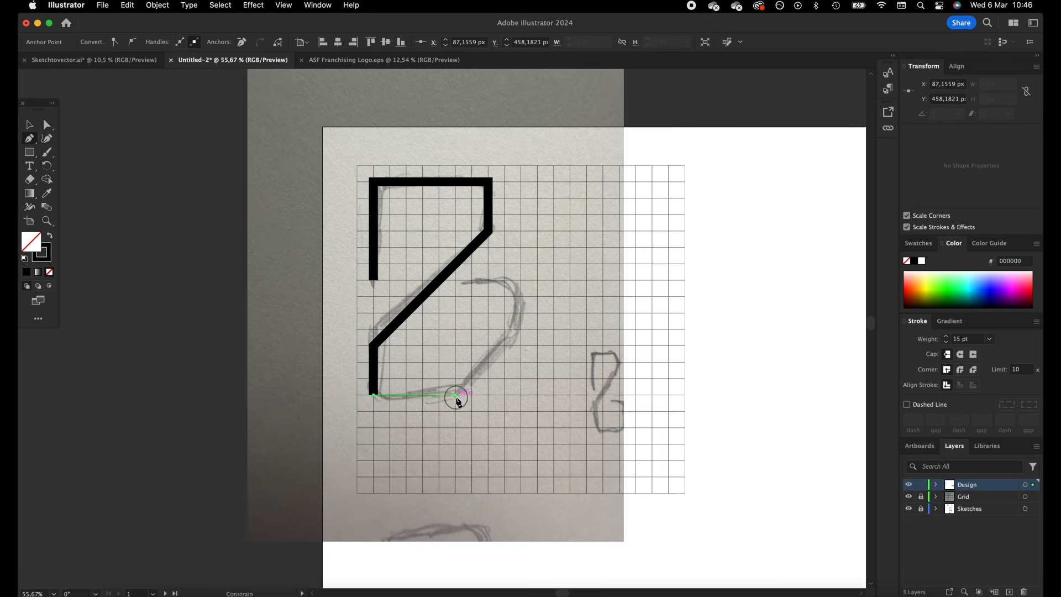
pyautogui.click(522, 330)
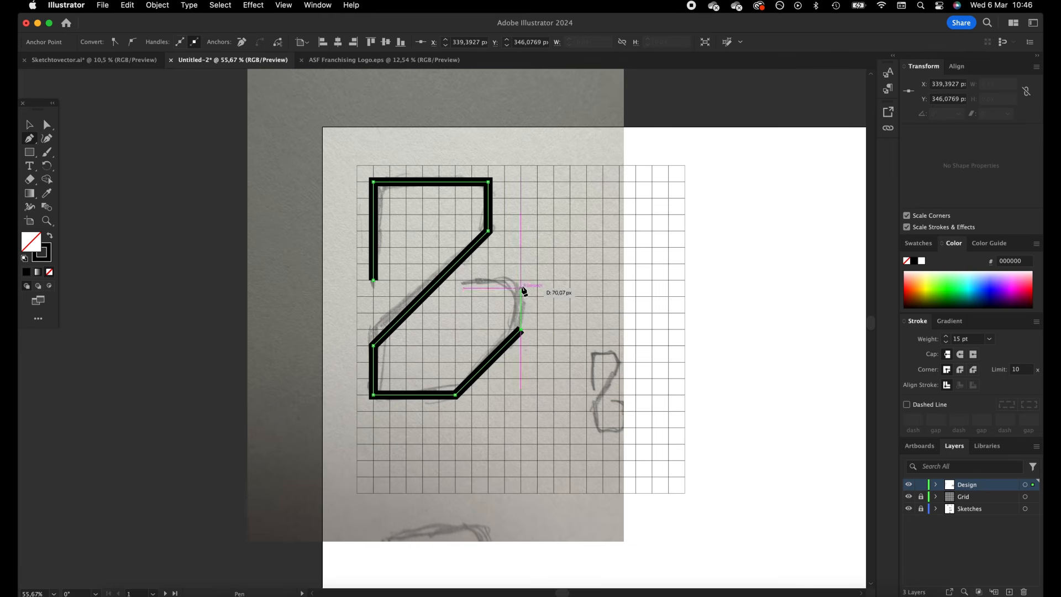
pyautogui.click(521, 281)
pyautogui.click(472, 280)
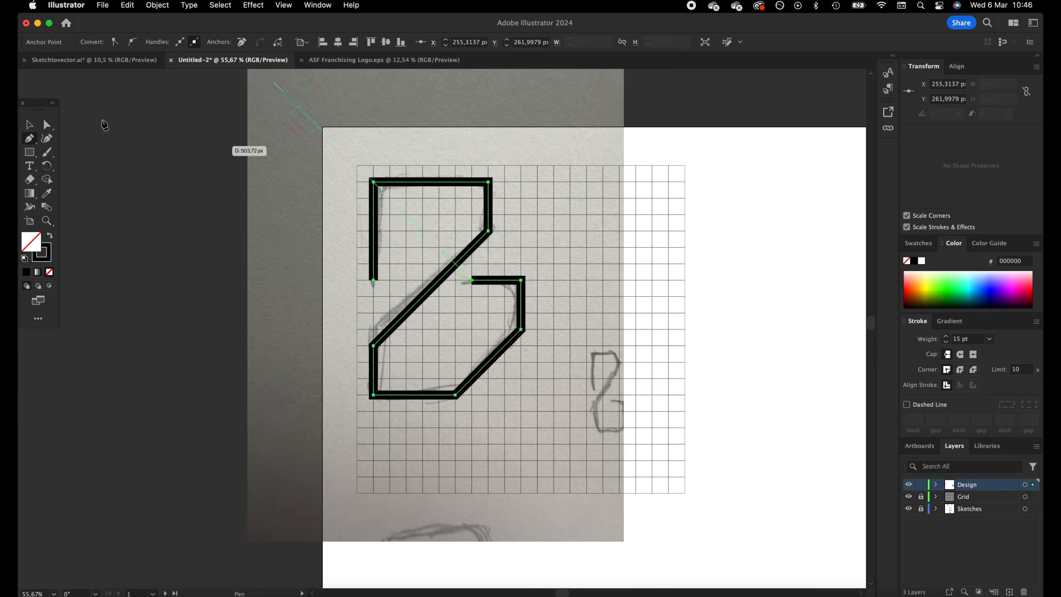
# Move the long diagonal segment of the B path up by half a grid square and deselect the path
pyautogui.click(47, 125)
pyautogui.moveTo(487, 228); pyautogui.dragTo(488, 225)
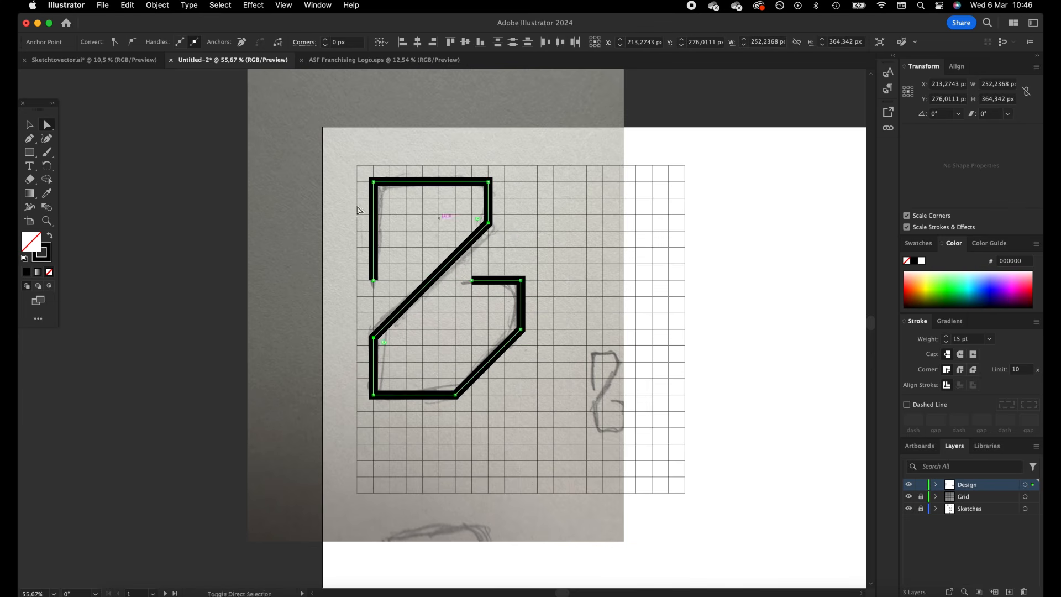
pyautogui.click(29, 124)
pyautogui.click(349, 161)
pyautogui.click(47, 125)
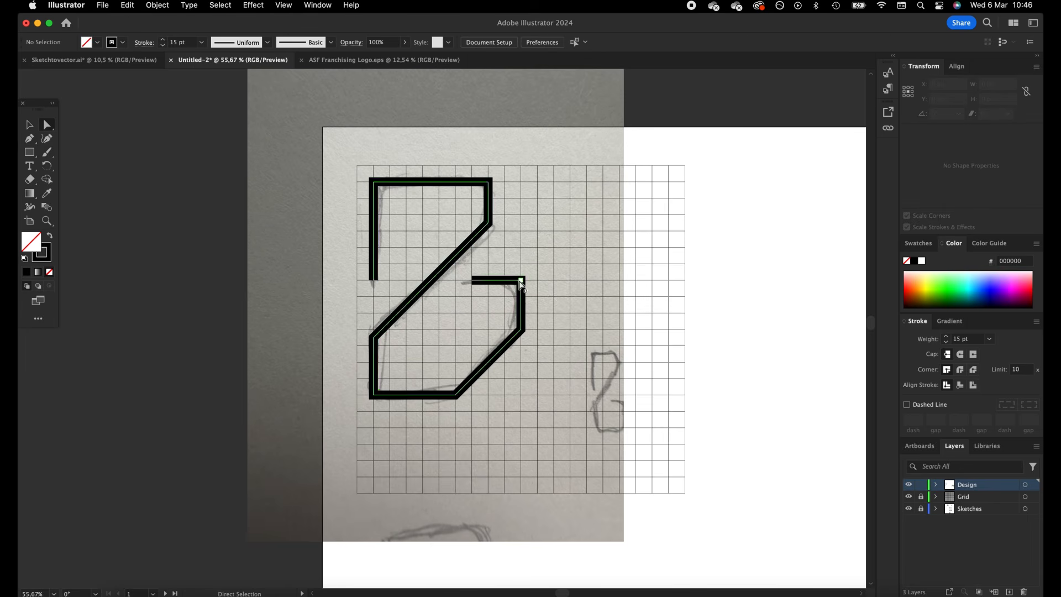
# Round the two upper-right and two lower-right corners of the B path together with a radius of 49,5439 px
pyautogui.click(517, 334)
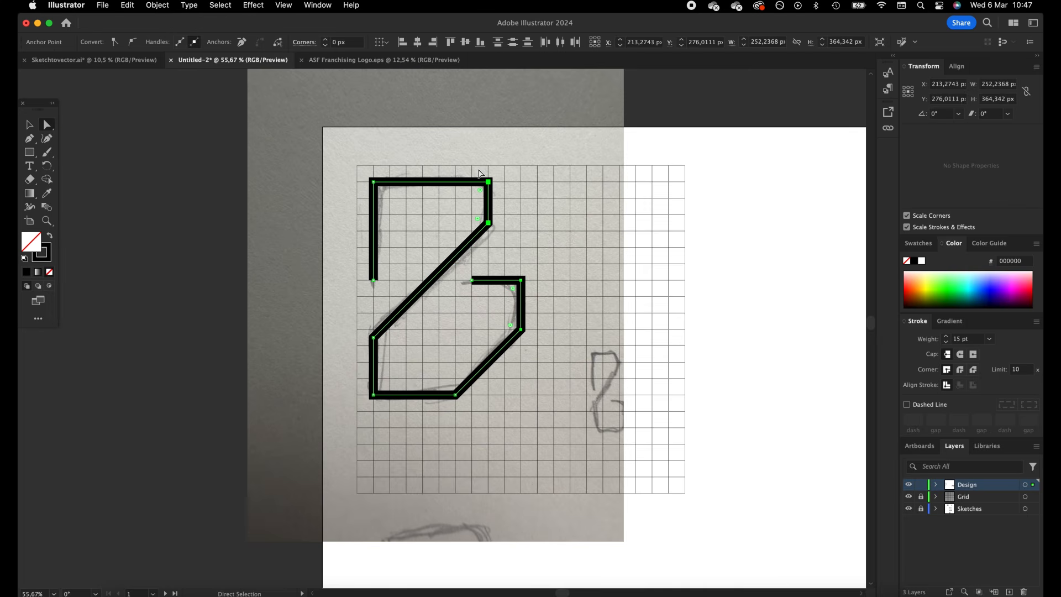
pyautogui.press('super+z')
pyautogui.moveTo(577, 223); pyautogui.dragTo(514, 336)
pyautogui.moveTo(518, 294); pyautogui.dragTo(371, 265)
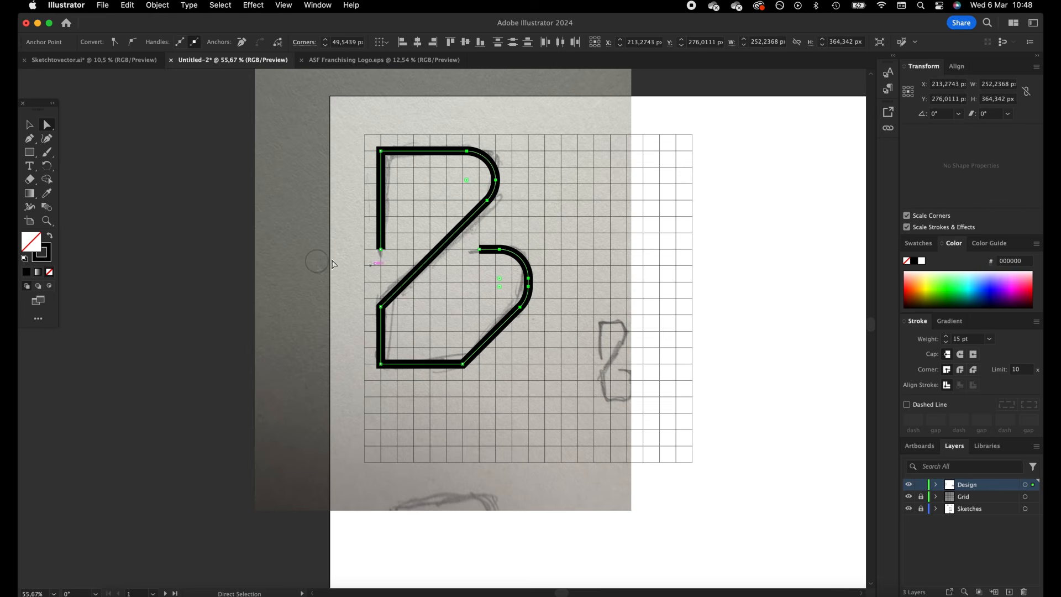
# Copy the radius of the rounded right-hand corners and apply 49,5439 px to the B's bottom corner where the diagonal starts
pyautogui.click(542, 232)
pyautogui.click(523, 299)
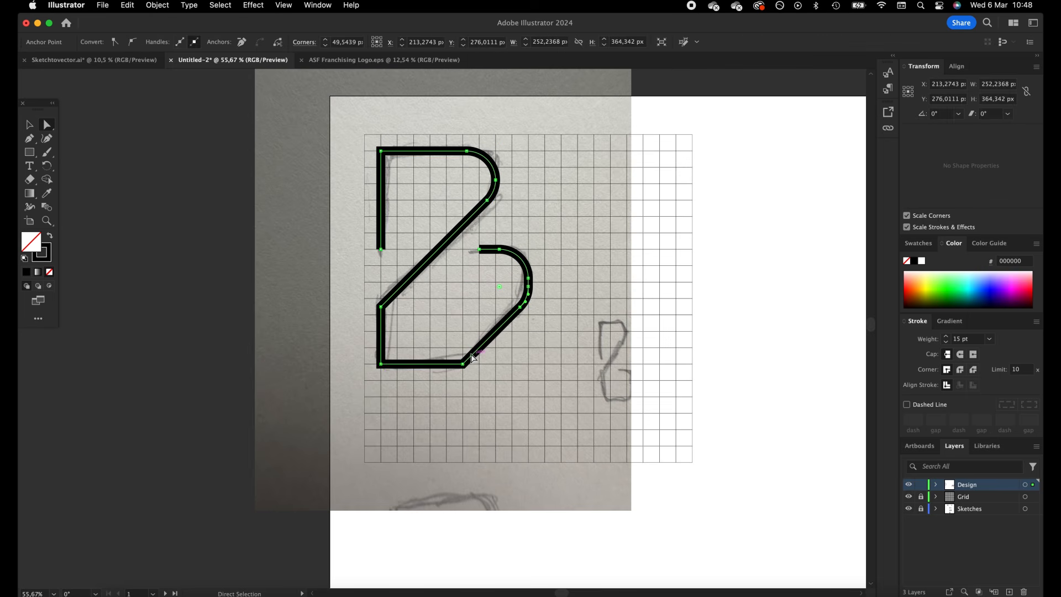
pyautogui.click(359, 42)
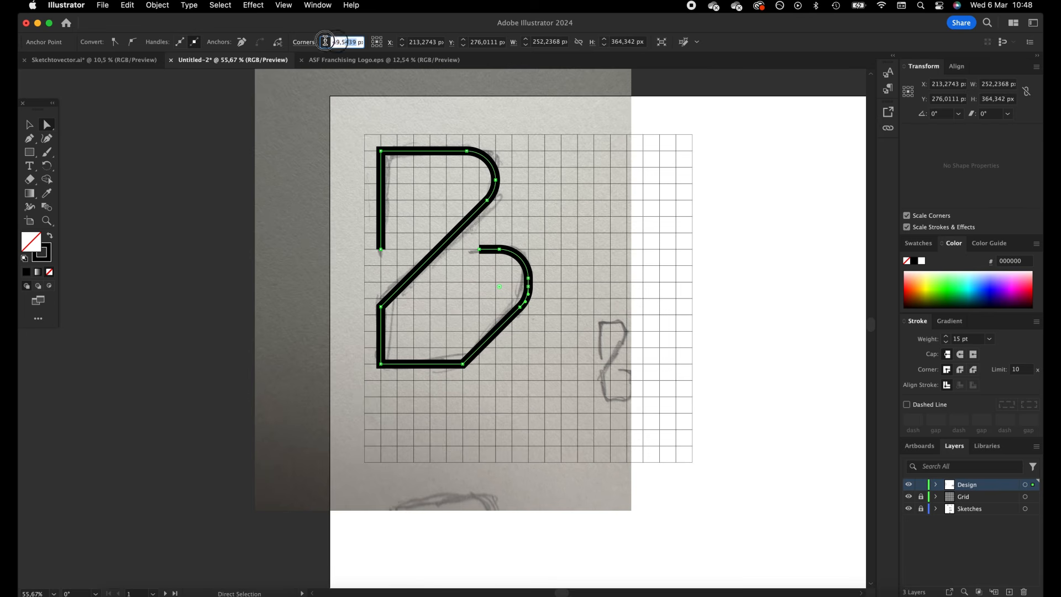
pyautogui.press('cmd+c')
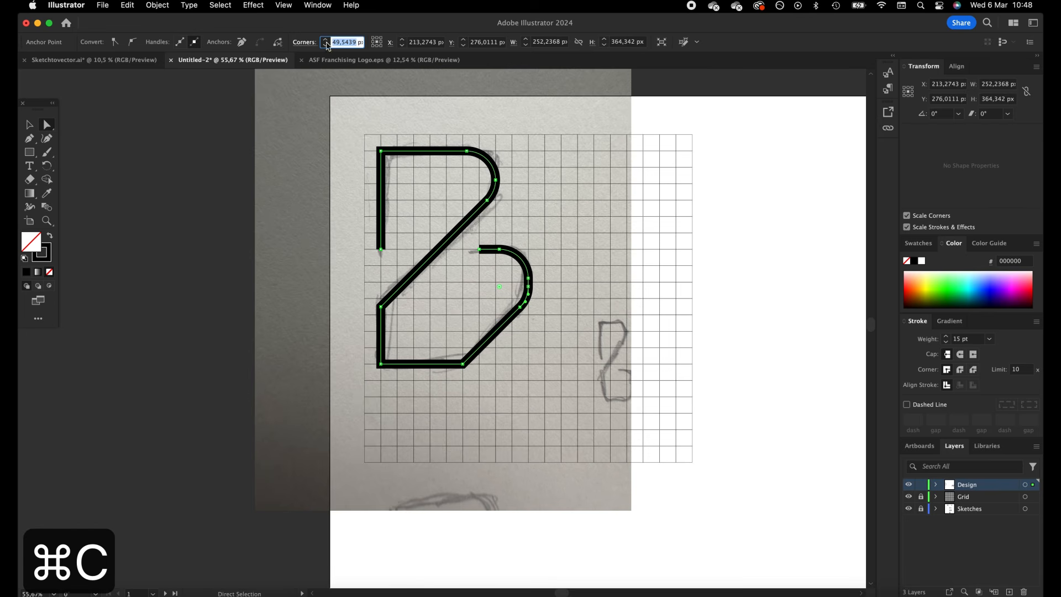
pyautogui.click(458, 361)
pyautogui.click(458, 362)
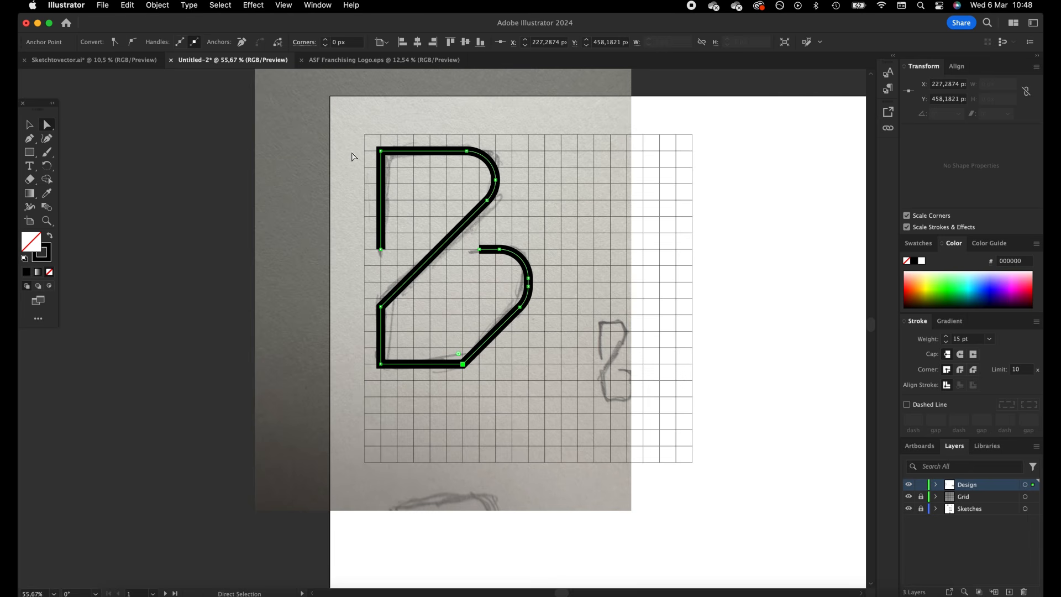
pyautogui.click(343, 42)
pyautogui.press('cmd+v')
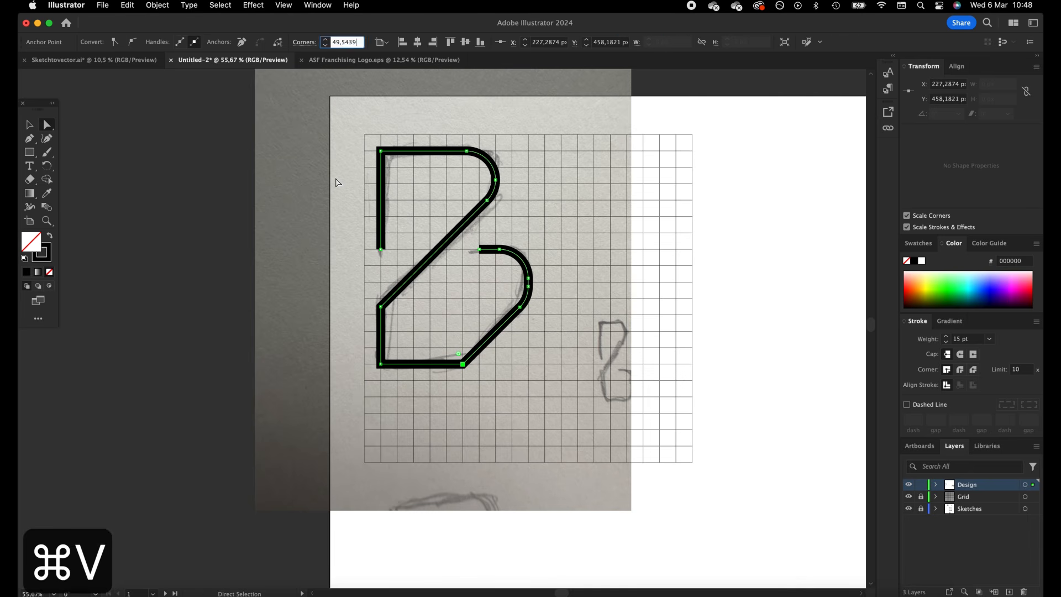
pyautogui.press('Tab')
# Round the B path's upper-left and bottom-left corners together by about one grid square and deselect the path
pyautogui.click(380, 363)
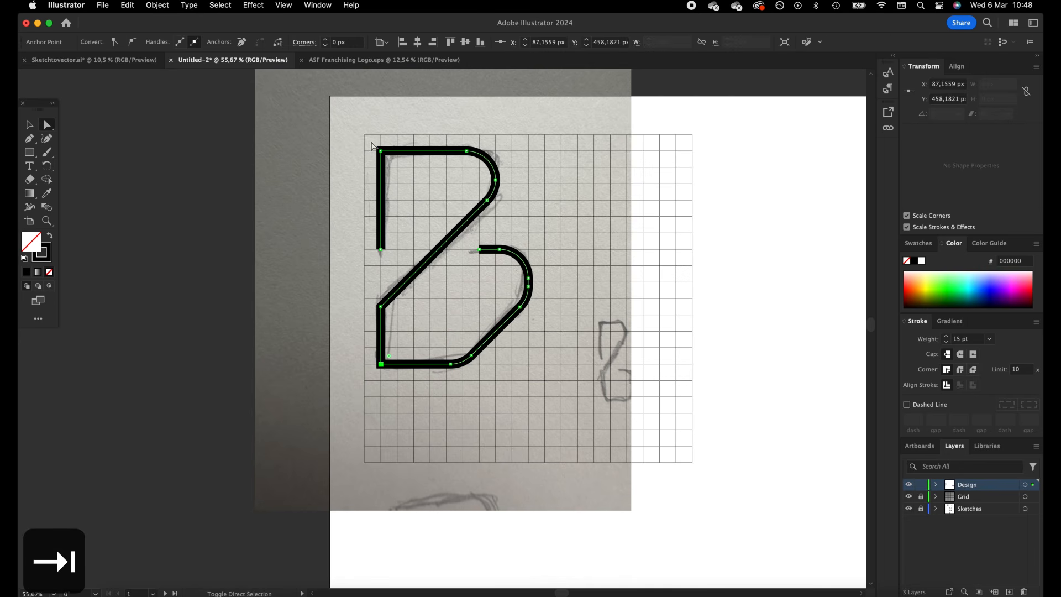
pyautogui.keyDown('shift'); pyautogui.click(381, 151); pyautogui.keyUp('shift')
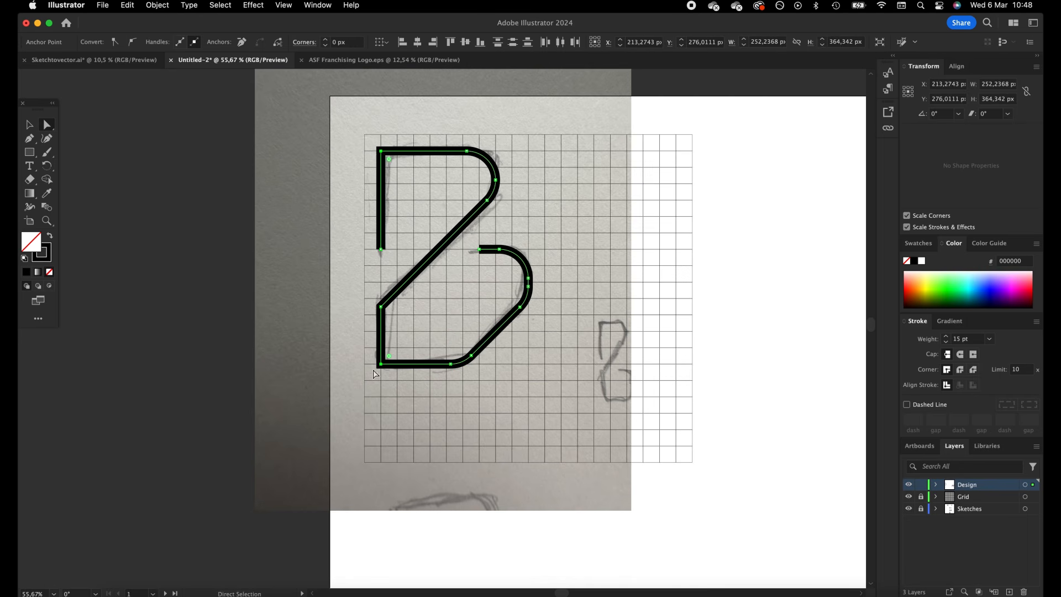
pyautogui.moveTo(386, 162); pyautogui.dragTo(398, 171)
pyautogui.click(34, 127)
pyautogui.click(301, 168)
# Draw a black-filled rectangle without stroke, 28,0263 × 280,2631 px, one square wide and ten tall in the grid's upper-right corner
pyautogui.press('space')
pyautogui.moveTo(708, 207); pyautogui.dragTo(682, 212)
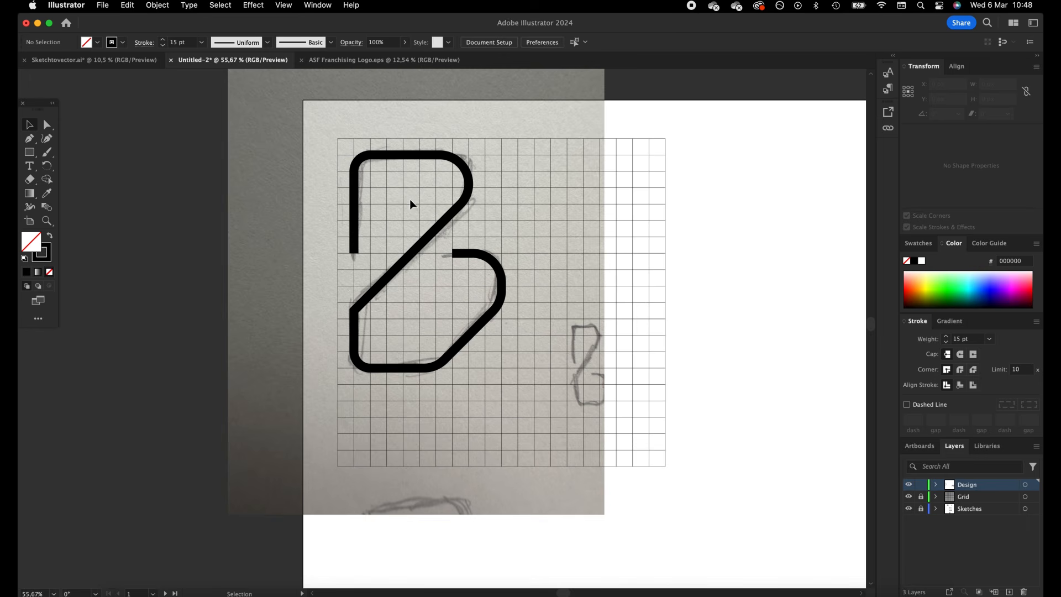
pyautogui.hscroll(5, 492, 204)
pyautogui.hscroll(2, 492, 208)
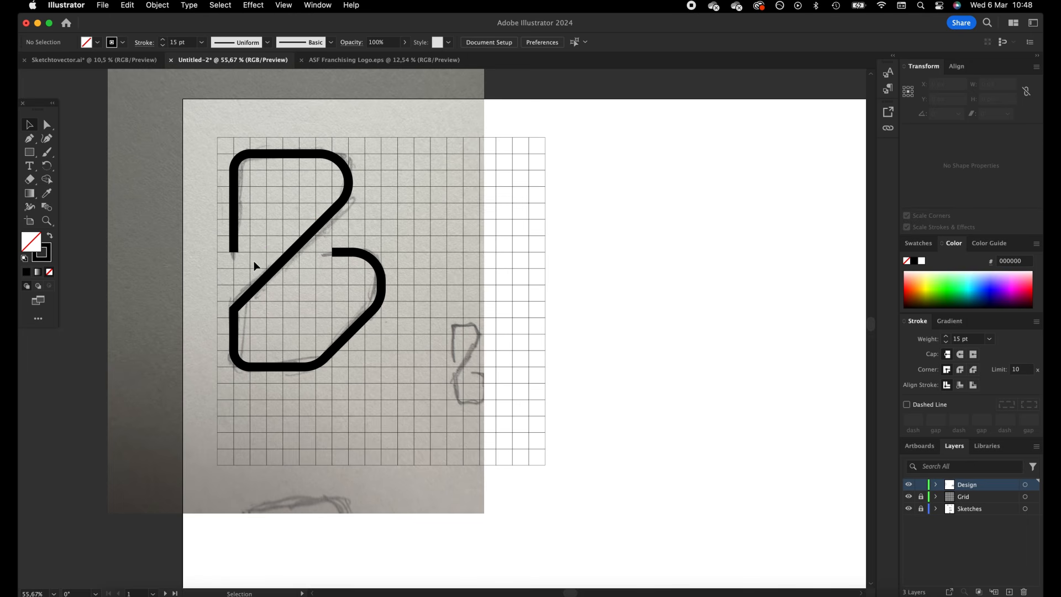
pyautogui.click(29, 151)
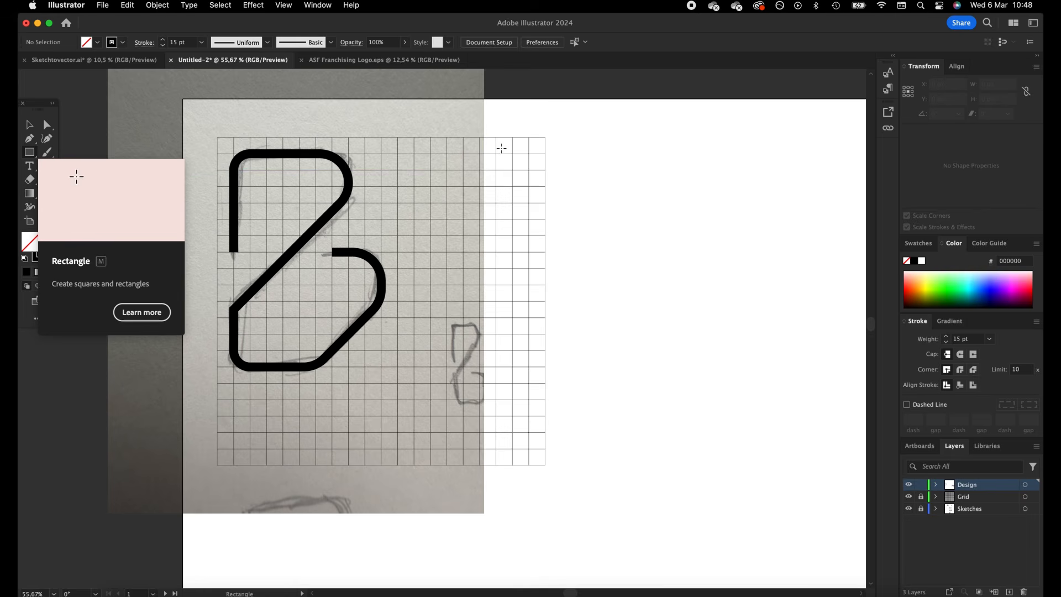
pyautogui.moveTo(527, 135); pyautogui.dragTo(545, 301)
pyautogui.click(49, 235)
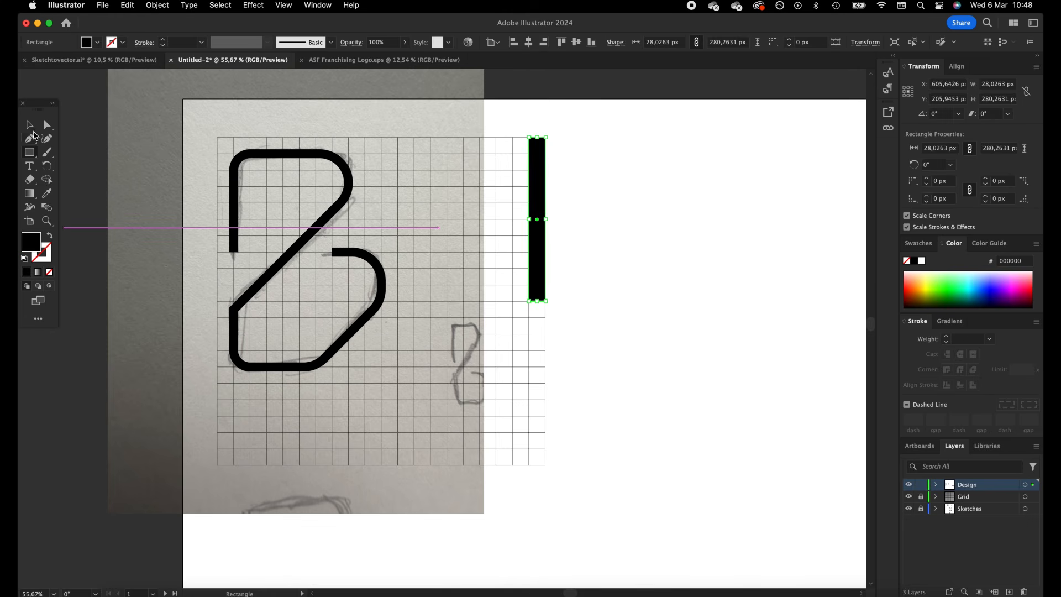
# Duplicate the black bar one bar width to the right, flush against the original, and fill the copy white
pyautogui.click(32, 129)
pyautogui.moveTo(538, 183); pyautogui.dragTo(559, 193)
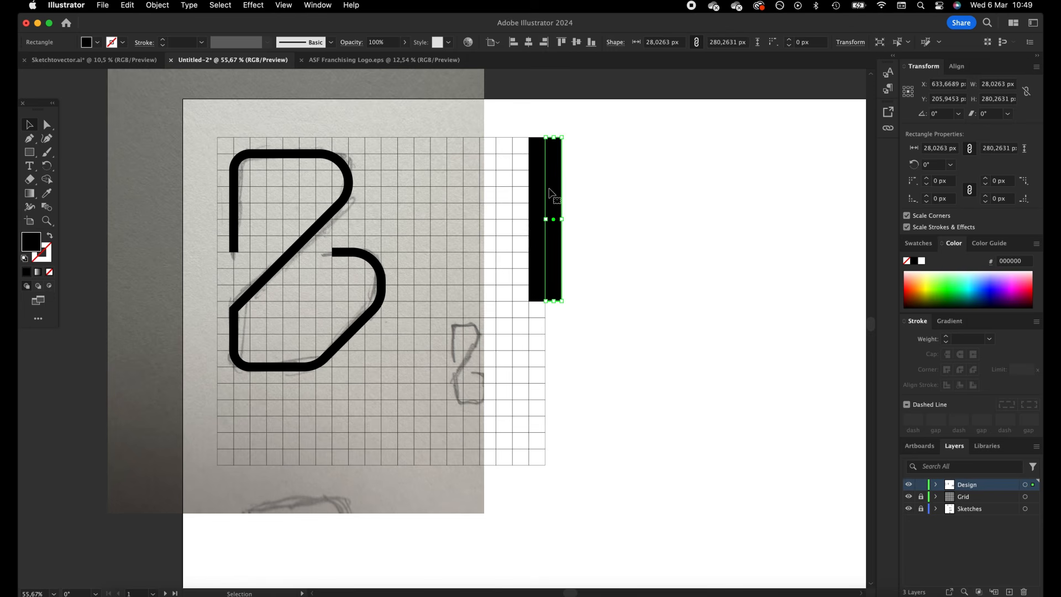
pyautogui.click(922, 261)
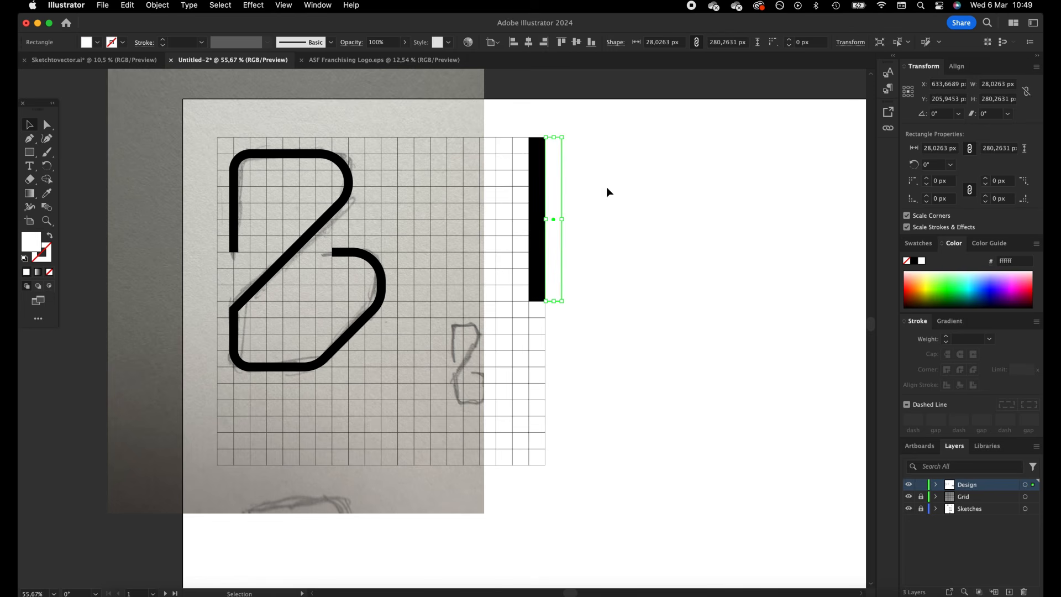
# Repeat the black-and-white bar pair twice to the right and delete the outermost white bar, leaving three black stripes
pyautogui.keyDown('shift'); pyautogui.click(535, 247); pyautogui.keyUp('shift')
pyautogui.moveTo(542, 237); pyautogui.dragTo(602, 243)
pyautogui.click(630, 229)
pyautogui.click(670, 237)
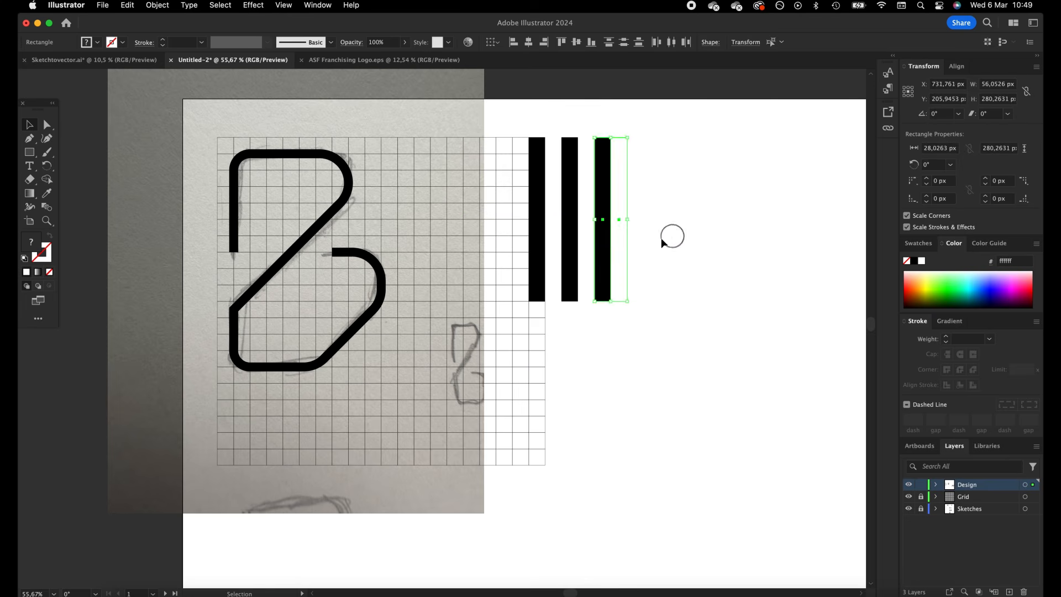
pyautogui.click(622, 246)
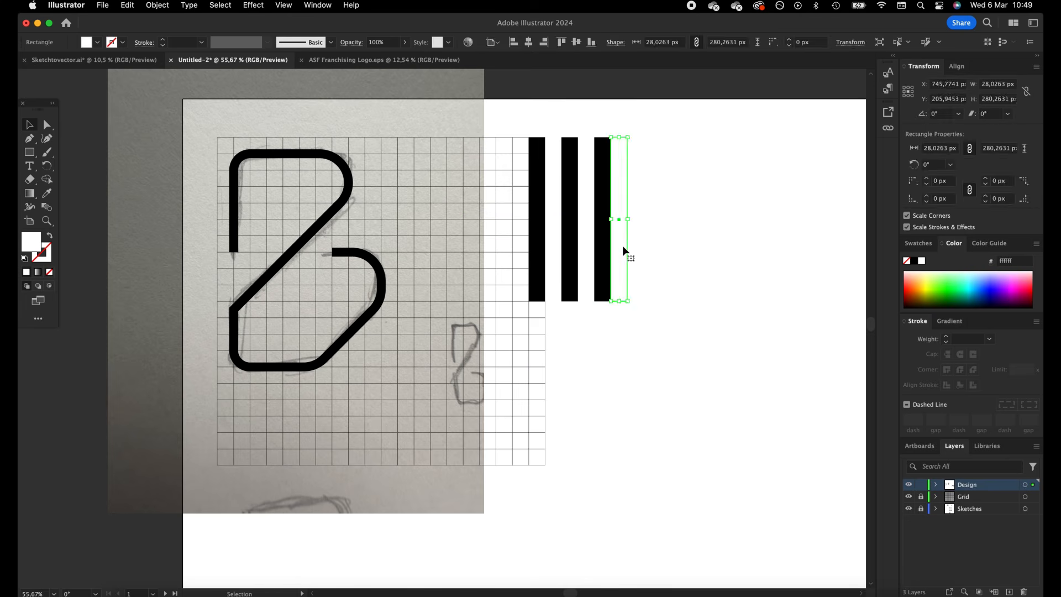
pyautogui.press('BackSpace')
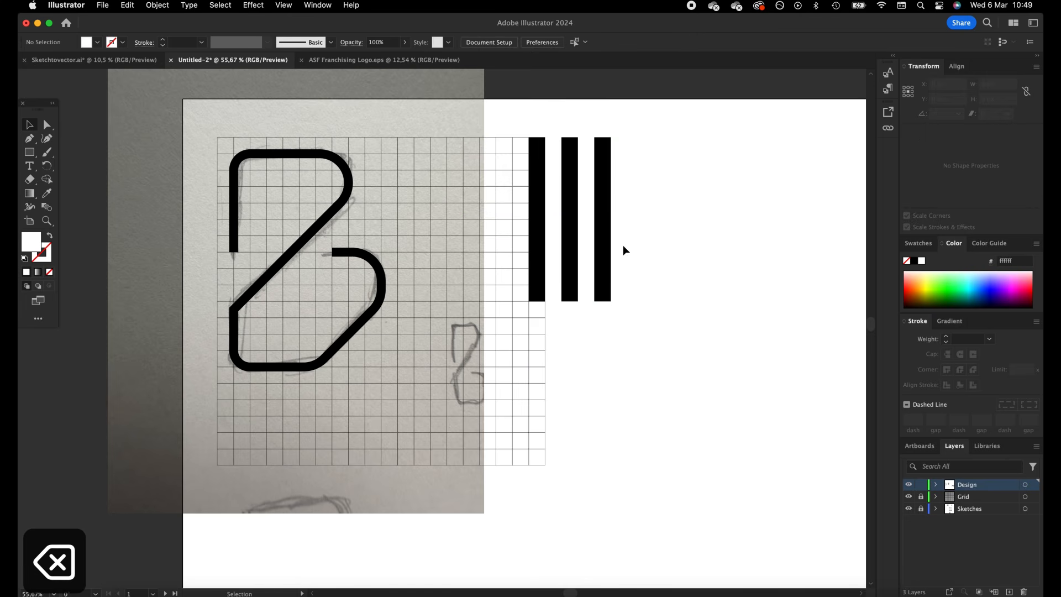
# Create a new Art Brush from the five alternating stripe bars, keeping the default brush options
pyautogui.moveTo(633, 210); pyautogui.dragTo(495, 330)
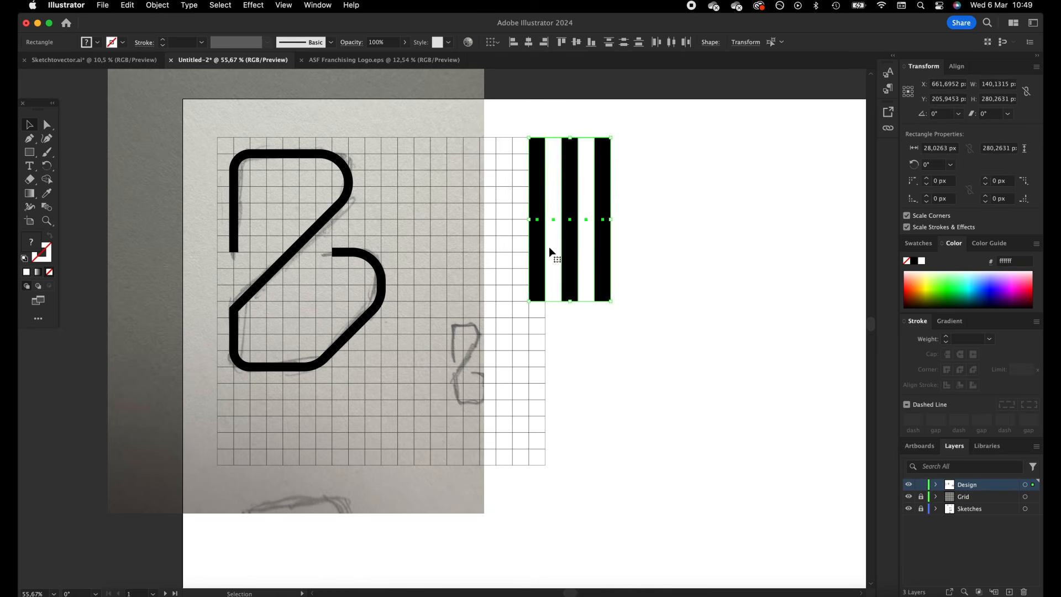
pyautogui.click(319, 5)
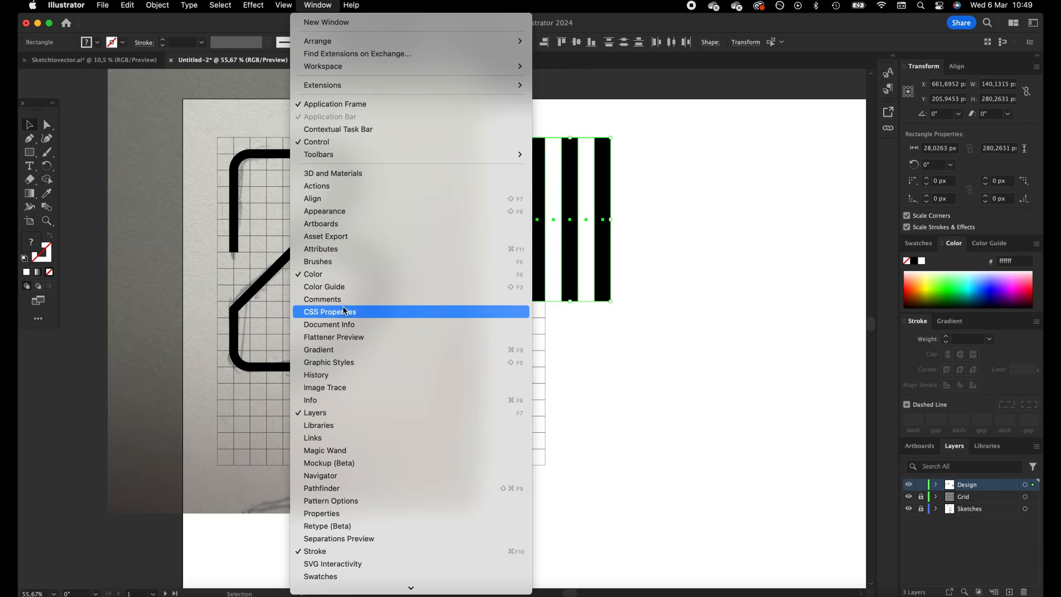
pyautogui.click(342, 260)
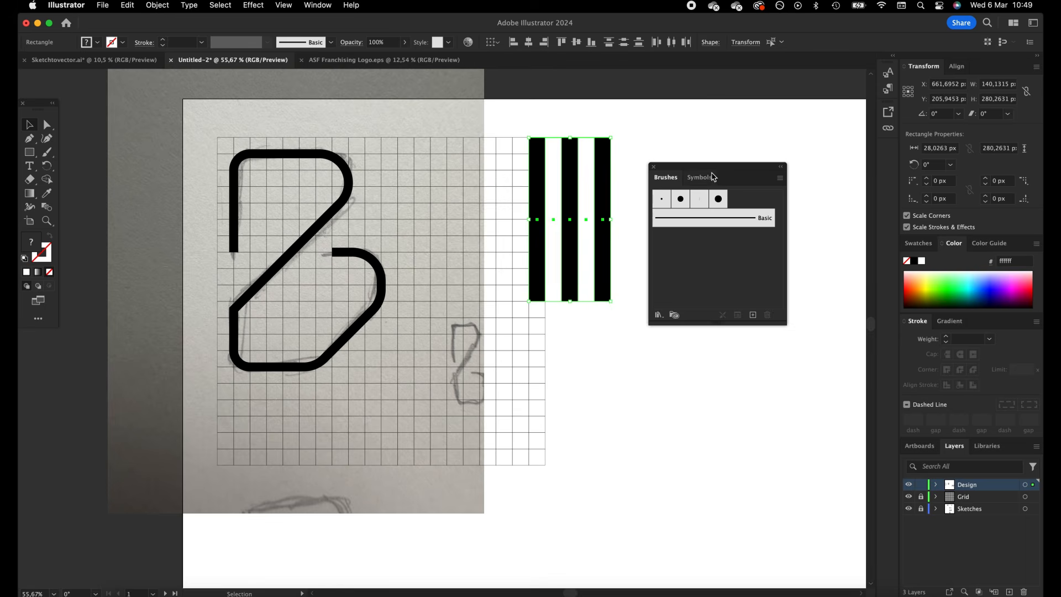
pyautogui.moveTo(712, 177); pyautogui.dragTo(726, 172)
pyautogui.moveTo(569, 198)
pyautogui.mouseDown()
pyautogui.moveTo(587, 221)
pyautogui.moveTo(540, 193)
pyautogui.moveTo(568, 185)
pyautogui.moveTo(644, 256)
pyautogui.moveTo(596, 227)
pyautogui.moveTo(569, 192)
pyautogui.moveTo(687, 246)
pyautogui.moveTo(707, 268)
pyautogui.mouseUp()
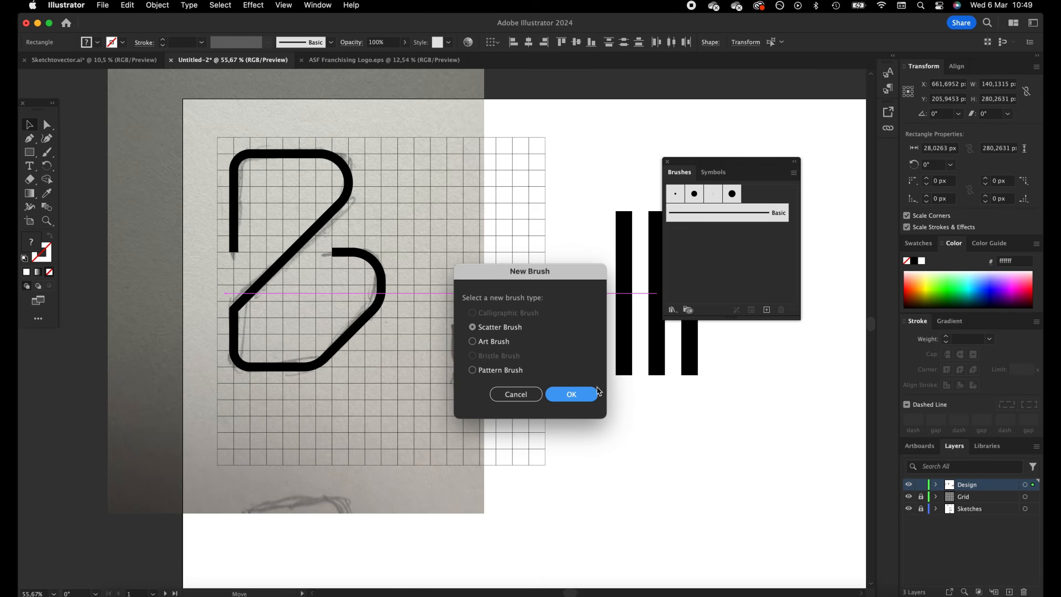
pyautogui.click(494, 343)
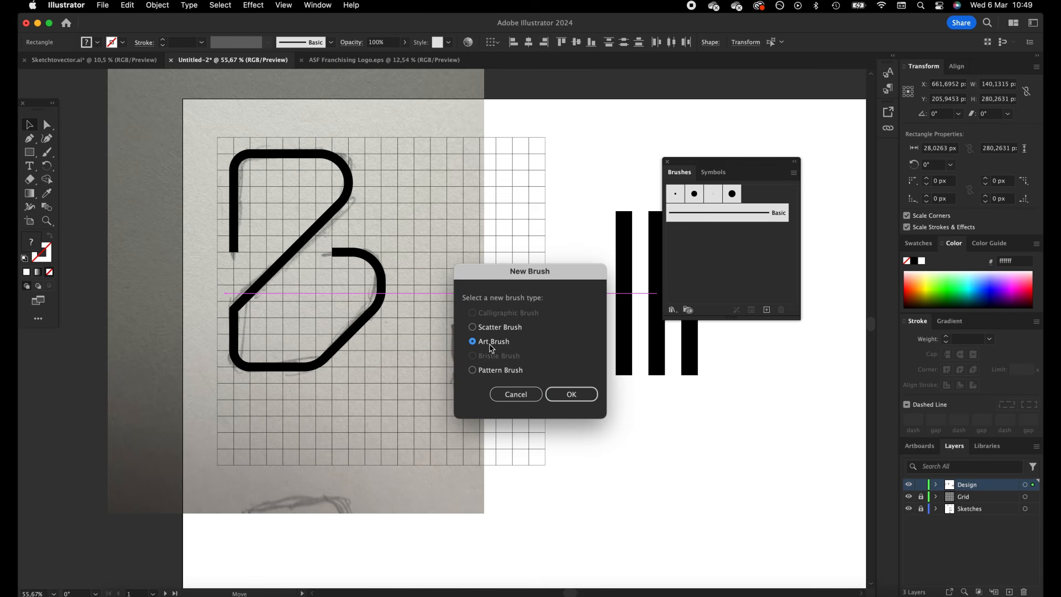
pyautogui.click(575, 395)
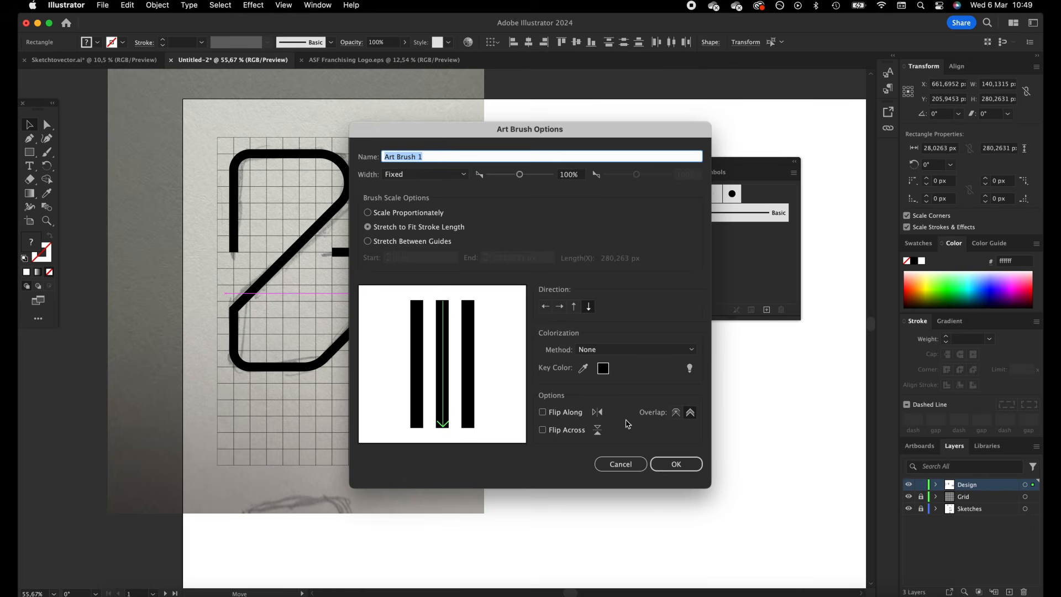
pyautogui.click(672, 467)
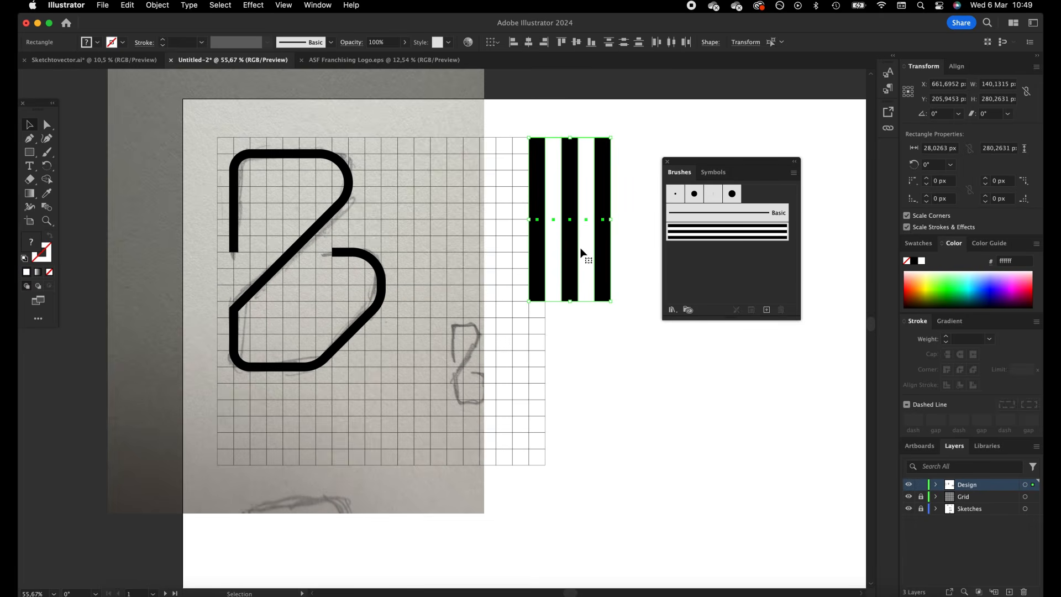
# Delete the source stripe bars and apply the new striped art brush to the B path
pyautogui.press('BackSpace')
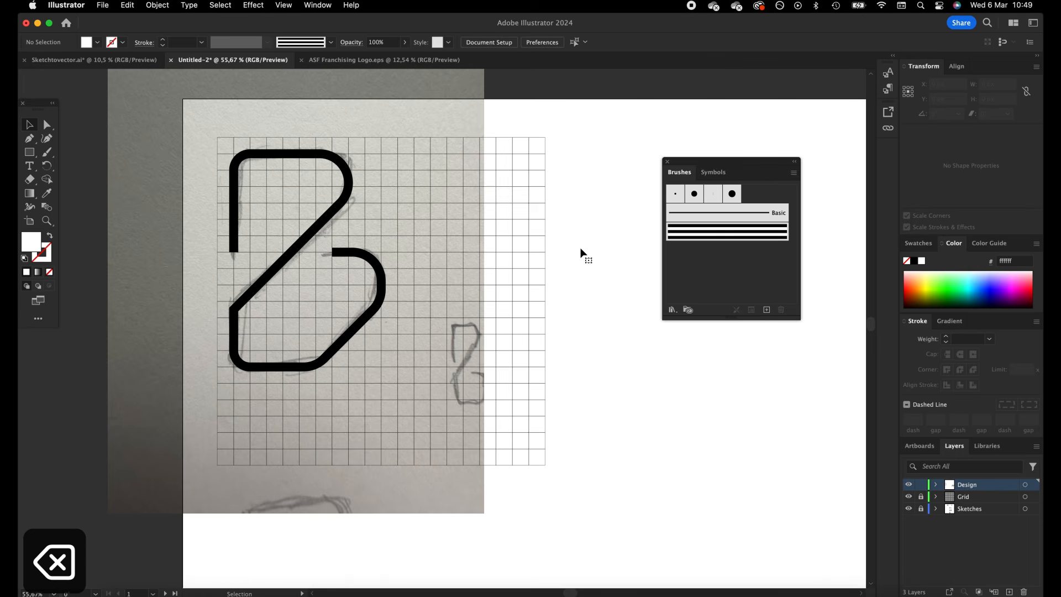
pyautogui.click(383, 280)
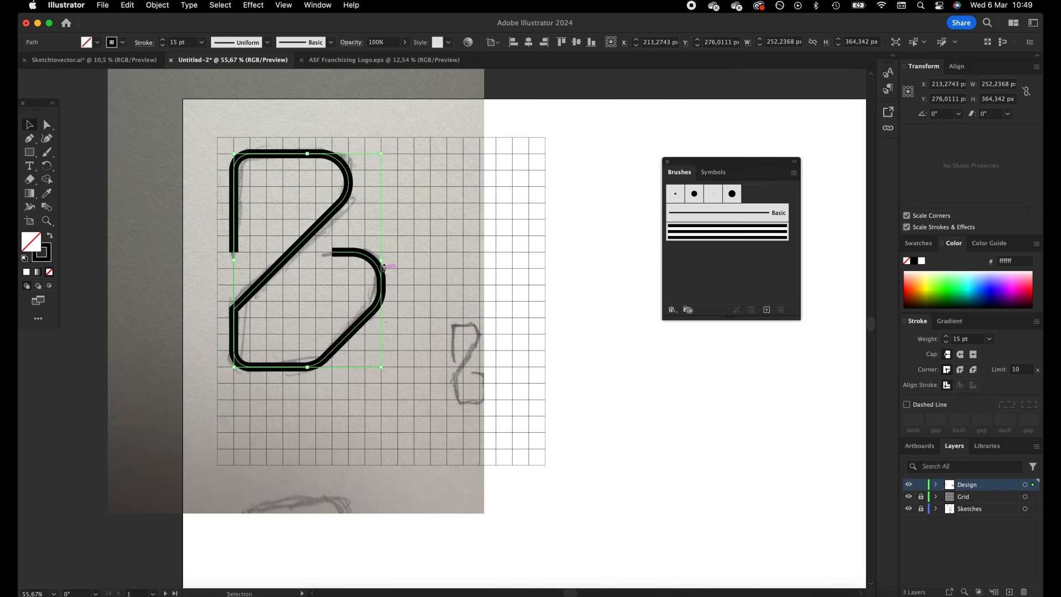
pyautogui.click(702, 241)
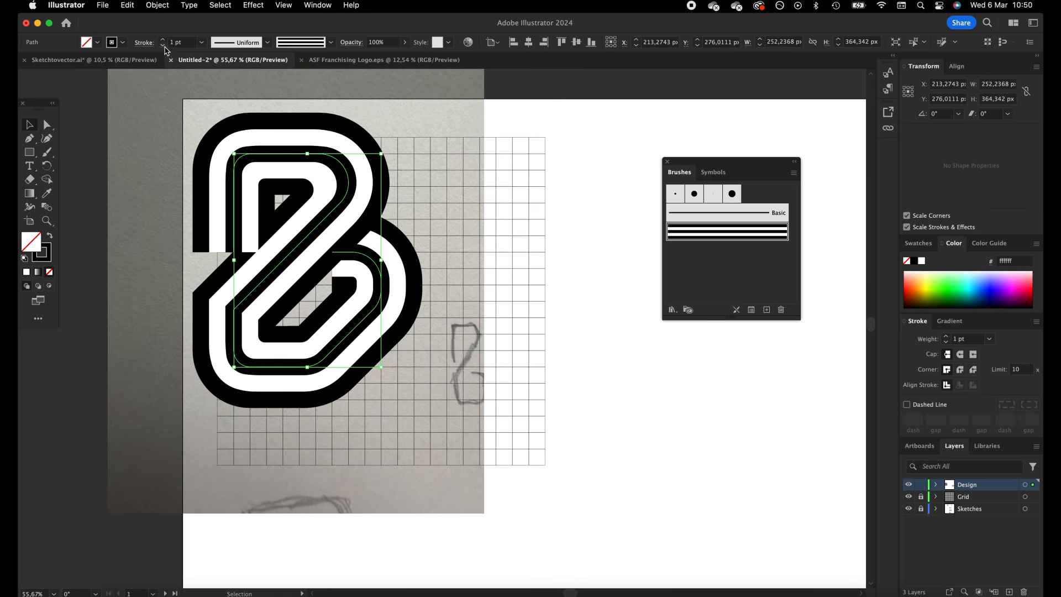
# Try a stroke weight of 0,75 pt on the striped B path
pyautogui.moveTo(176, 42); pyautogui.dragTo(169, 43)
pyautogui.write('0,7')
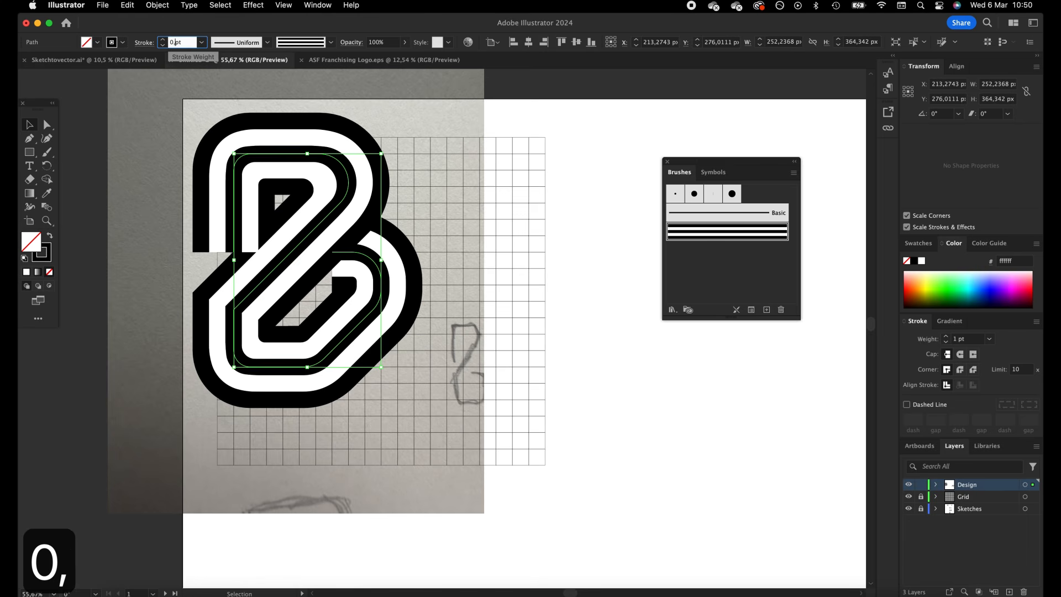
pyautogui.write('5')
pyautogui.press('Tab')
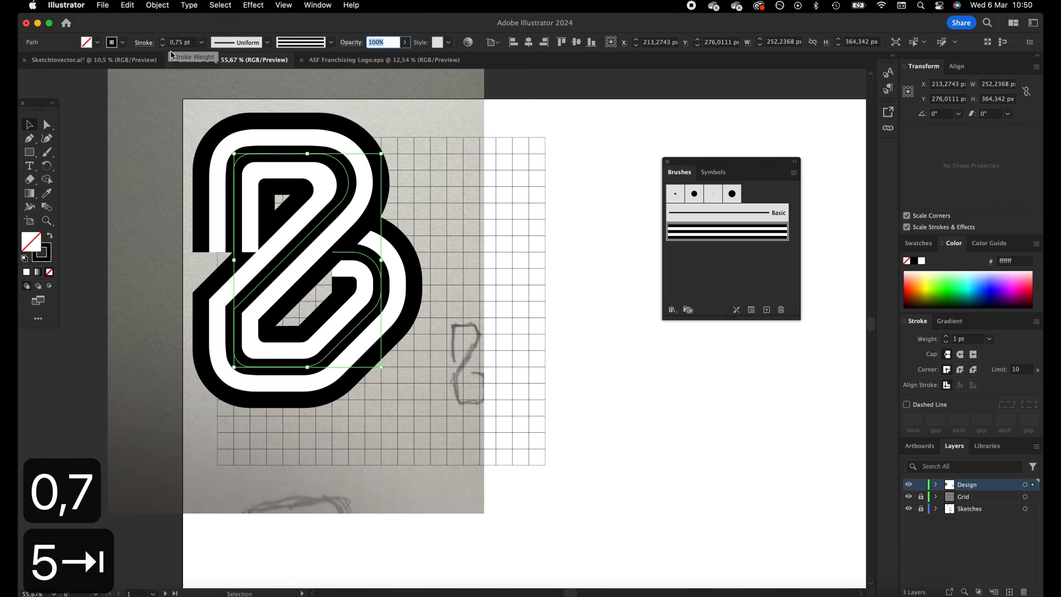
pyautogui.click(521, 221)
# Set the stroke weight of the striped B path to 0,6 pt and deselect it
pyautogui.click(337, 218)
pyautogui.click(187, 43)
pyautogui.press('BackSpace')
pyautogui.press('BackSpace')
pyautogui.write('6')
pyautogui.press('Tab')
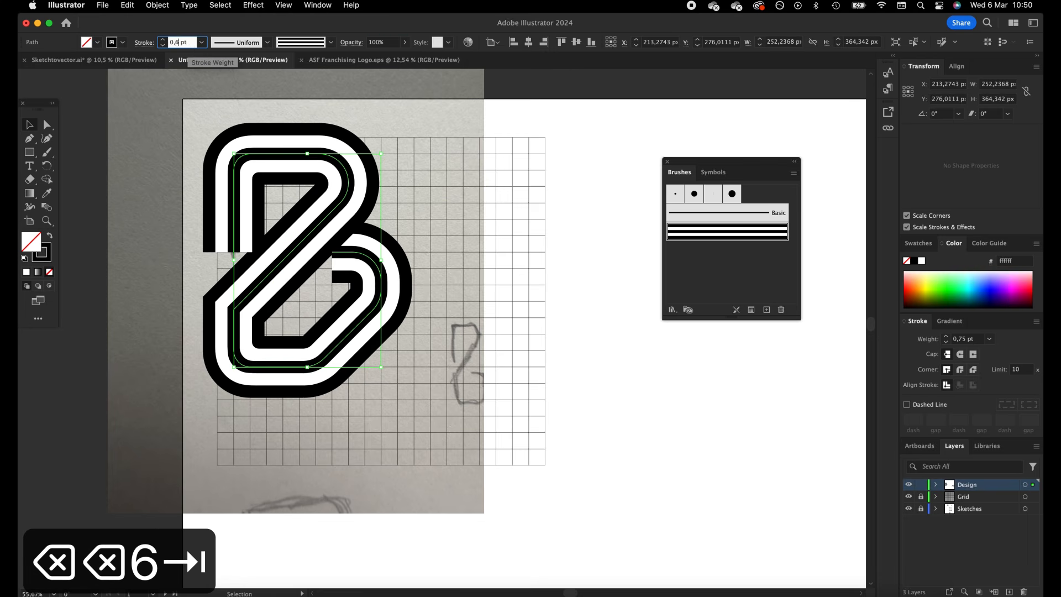
pyautogui.click(510, 213)
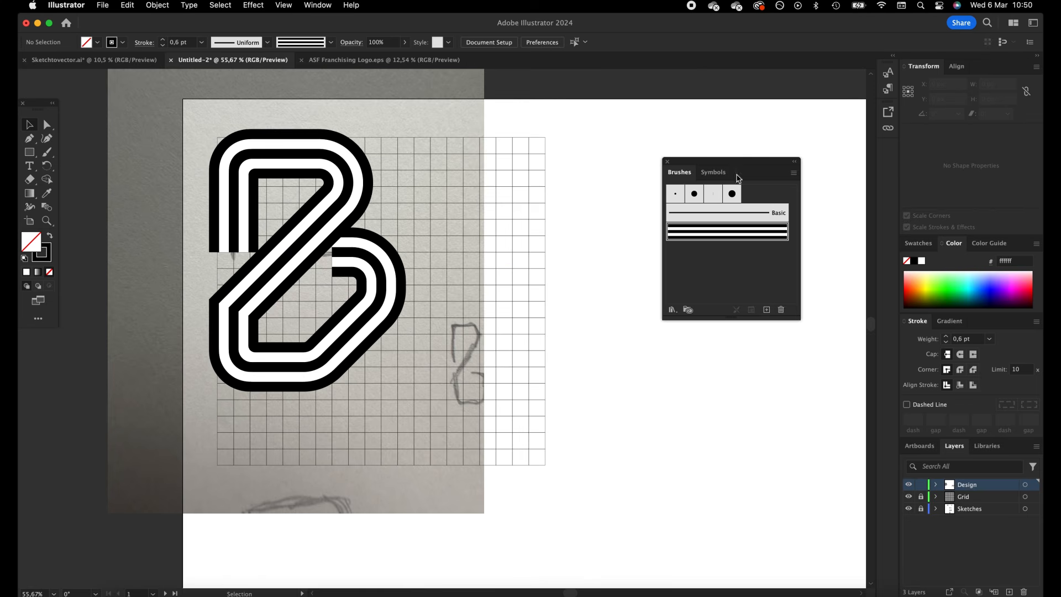
pyautogui.click(234, 251)
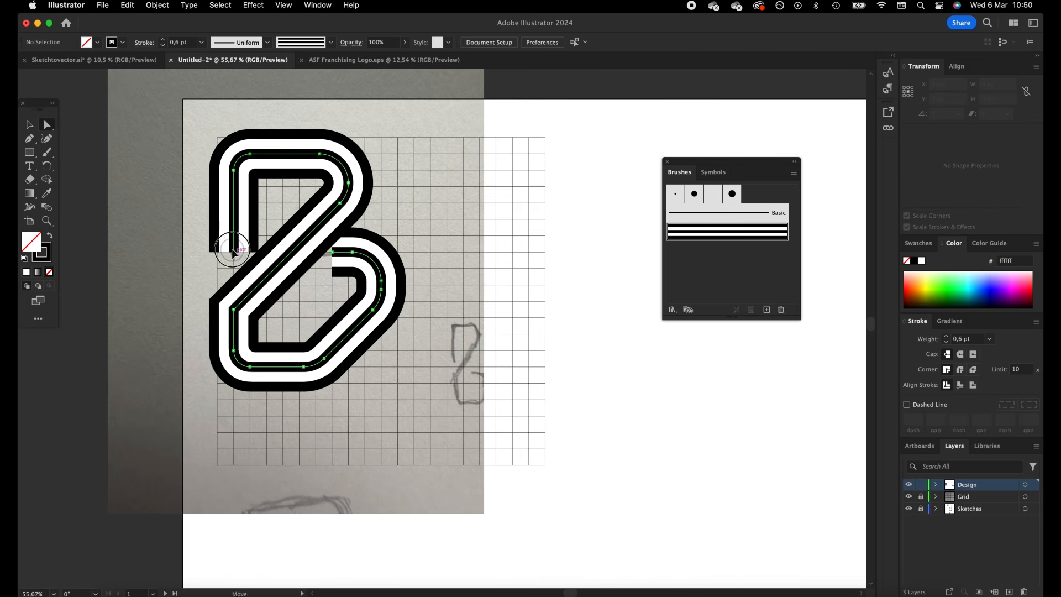
pyautogui.click(460, 258)
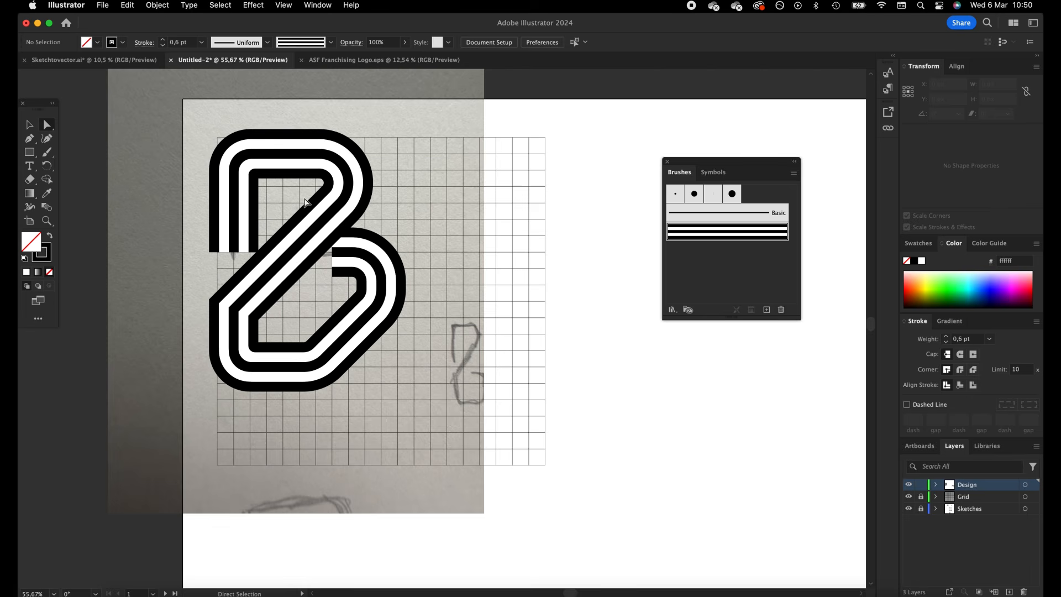
# Expand the appearance of the striped B path into editable shapes
pyautogui.click(30, 126)
pyautogui.click(343, 173)
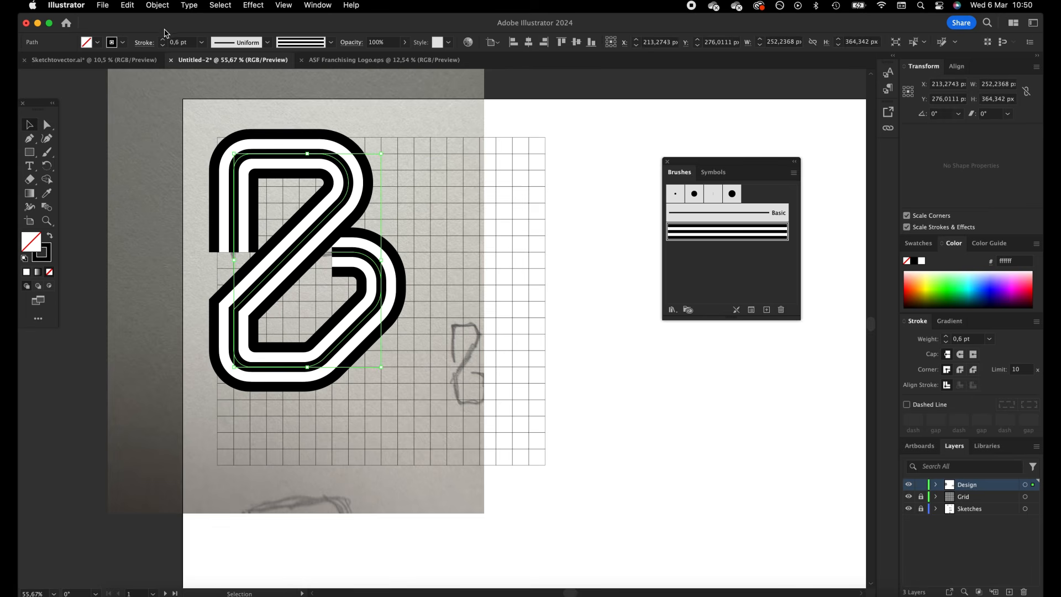
pyautogui.click(156, 5)
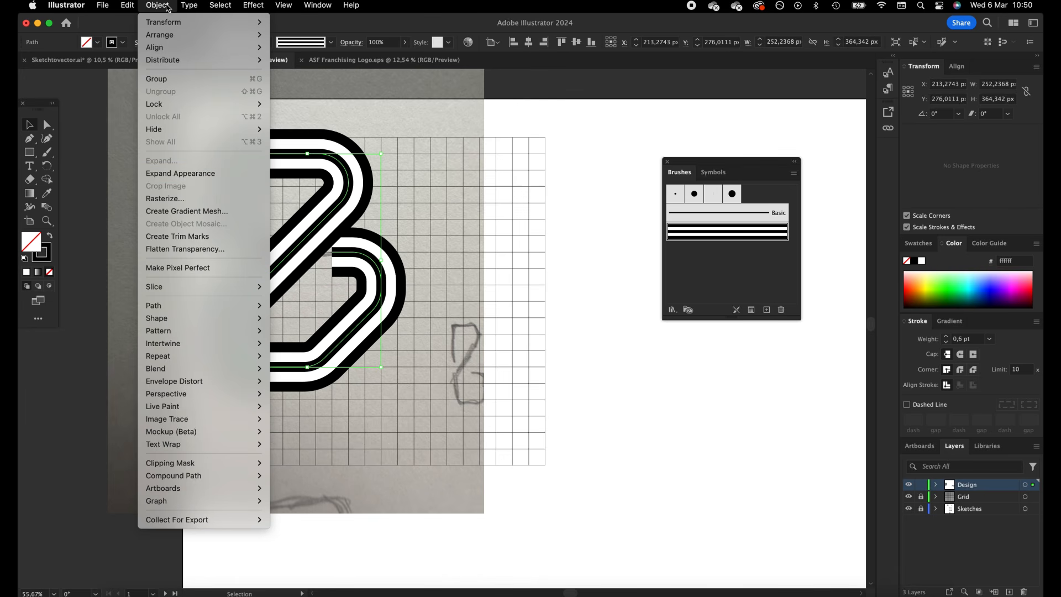
pyautogui.click(231, 173)
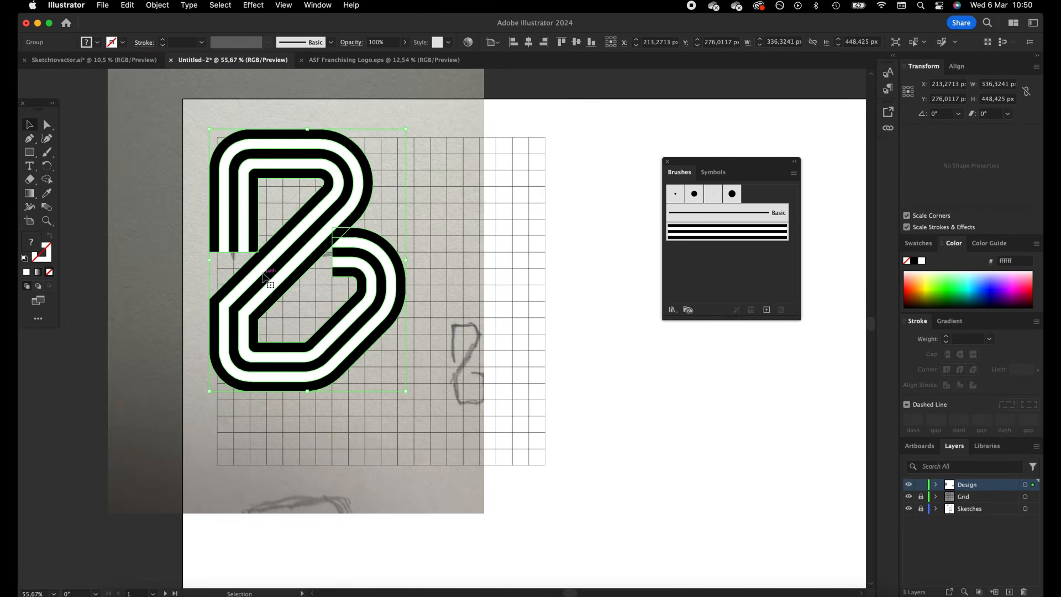
# Copy the straight edge of the expanded B's diagonal stroke and paste it in place as a separate line
pyautogui.press('z')
pyautogui.moveTo(265, 276); pyautogui.dragTo(258, 233)
pyautogui.click(47, 125)
pyautogui.press('space')
pyautogui.moveTo(267, 140); pyautogui.dragTo(304, 164)
pyautogui.click(307, 168)
pyautogui.click(328, 202)
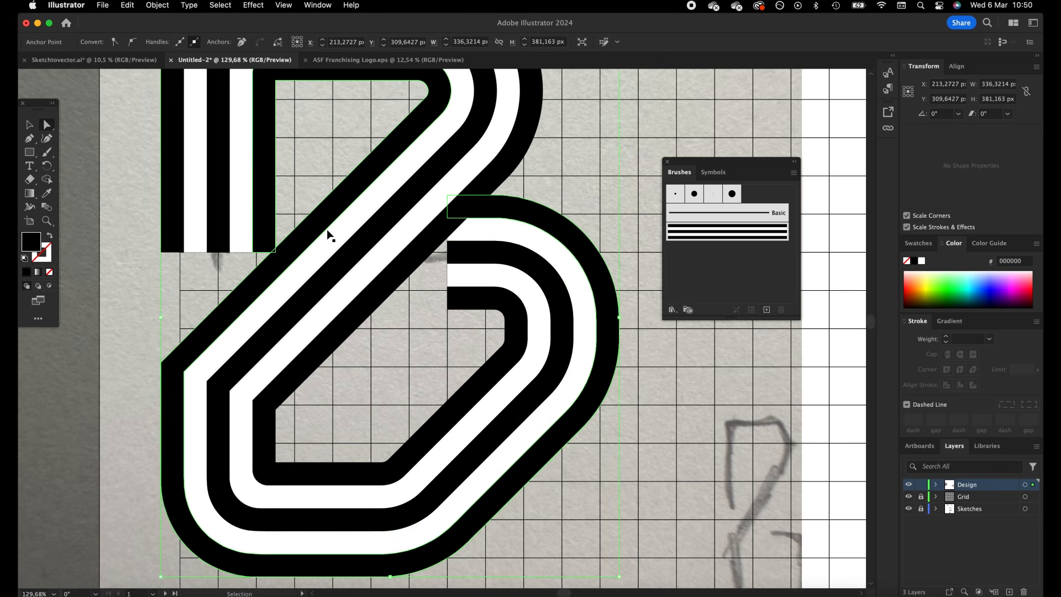
pyautogui.press('super+c')
pyautogui.press('super+v')
# Place offset copies of the diagonal line parallel to the B's diagonal stroke, one on each side, as trimming guides
pyautogui.click(29, 125)
pyautogui.moveTo(459, 332)
pyautogui.mouseDown()
pyautogui.moveTo(184, 289)
pyautogui.moveTo(168, 315)
pyautogui.moveTo(198, 288)
pyautogui.moveTo(248, 276)
pyautogui.mouseUp()
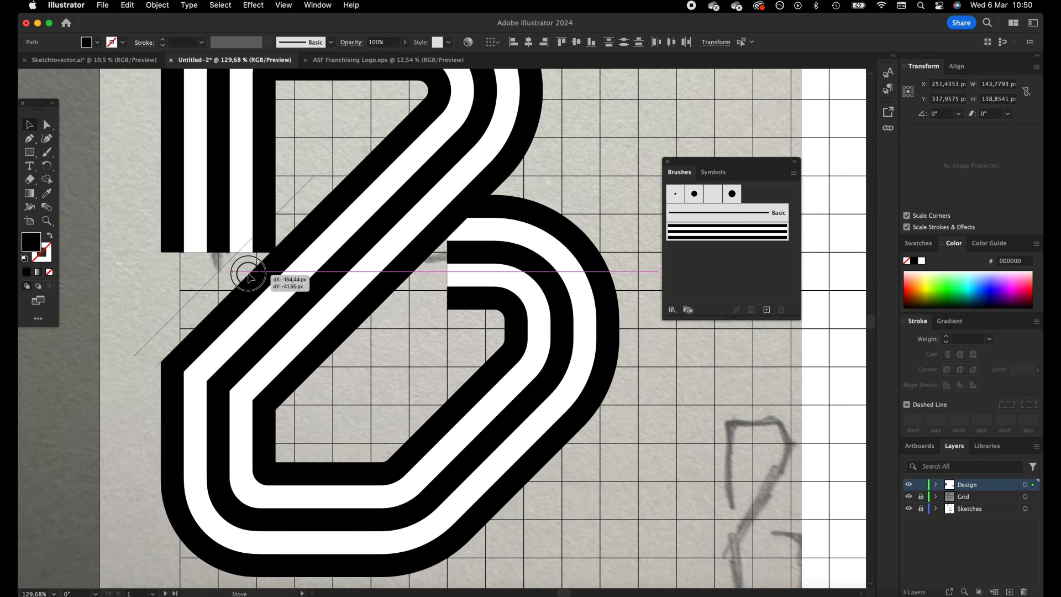
pyautogui.moveTo(250, 277); pyautogui.dragTo(414, 274)
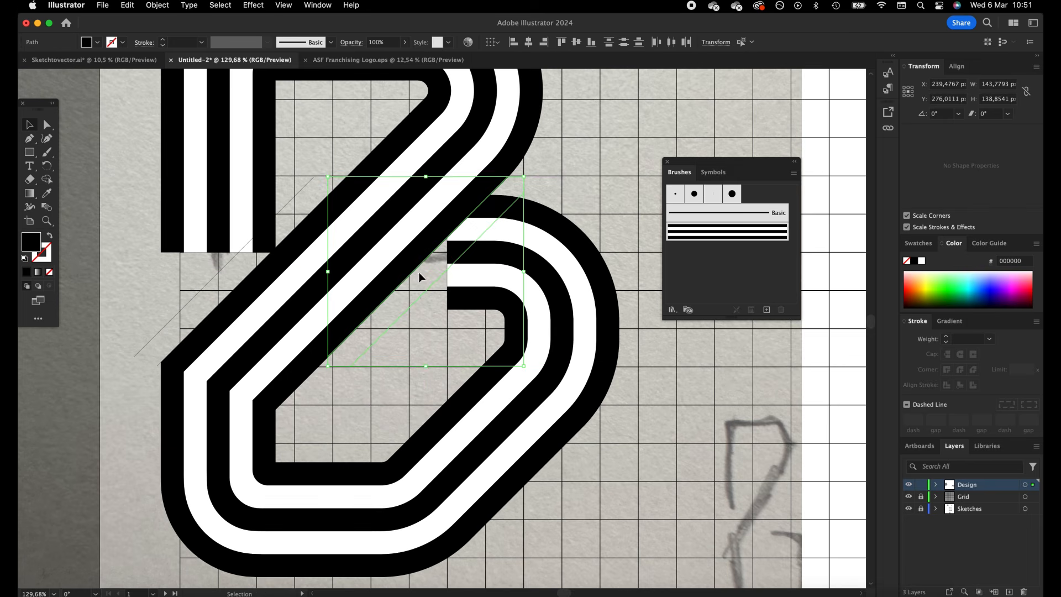
# Delete the pasted line copies lying directly on the diagonal stroke's edges, keeping the two offset guides
pyautogui.click(570, 191)
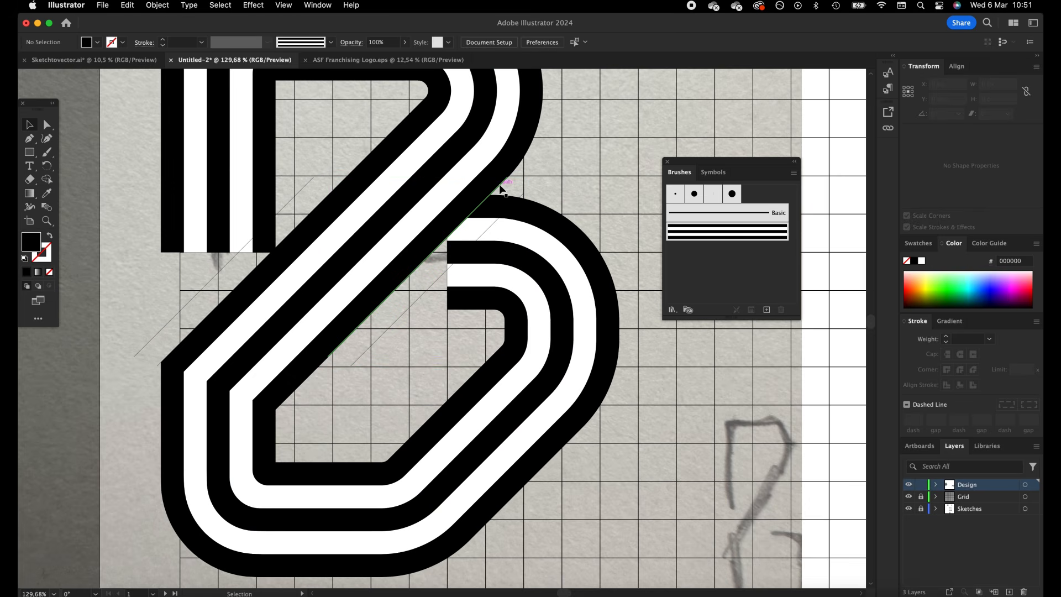
pyautogui.click(499, 186)
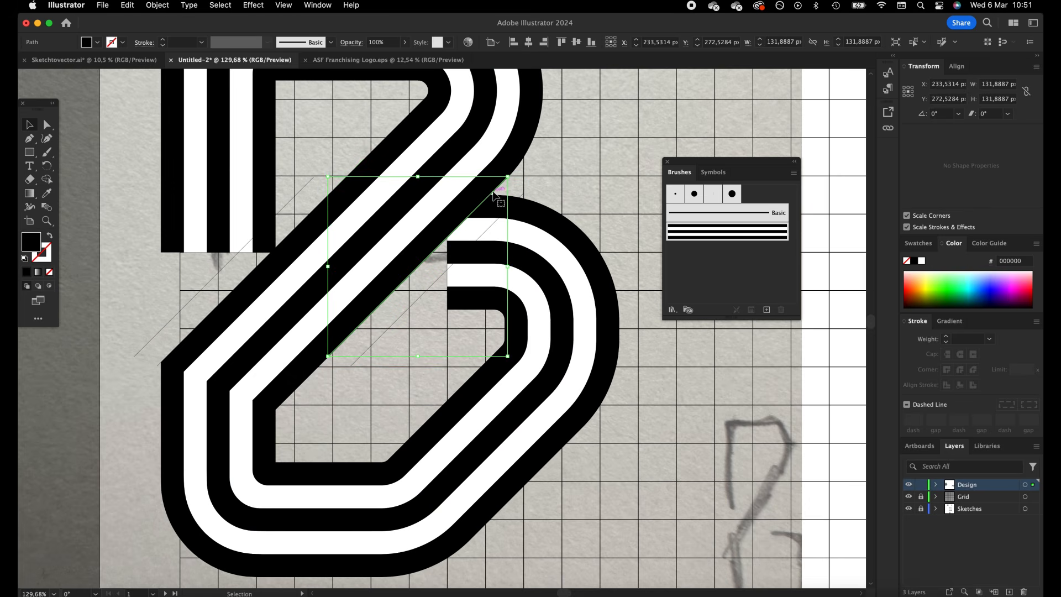
pyautogui.press('BackSpace')
pyautogui.click(330, 198)
pyautogui.press('BackSpace')
# Slant the lower ends of the stem's inner black and inner white stripes toward the left guide line
pyautogui.click(47, 125)
pyautogui.click(276, 252)
pyautogui.click(275, 251)
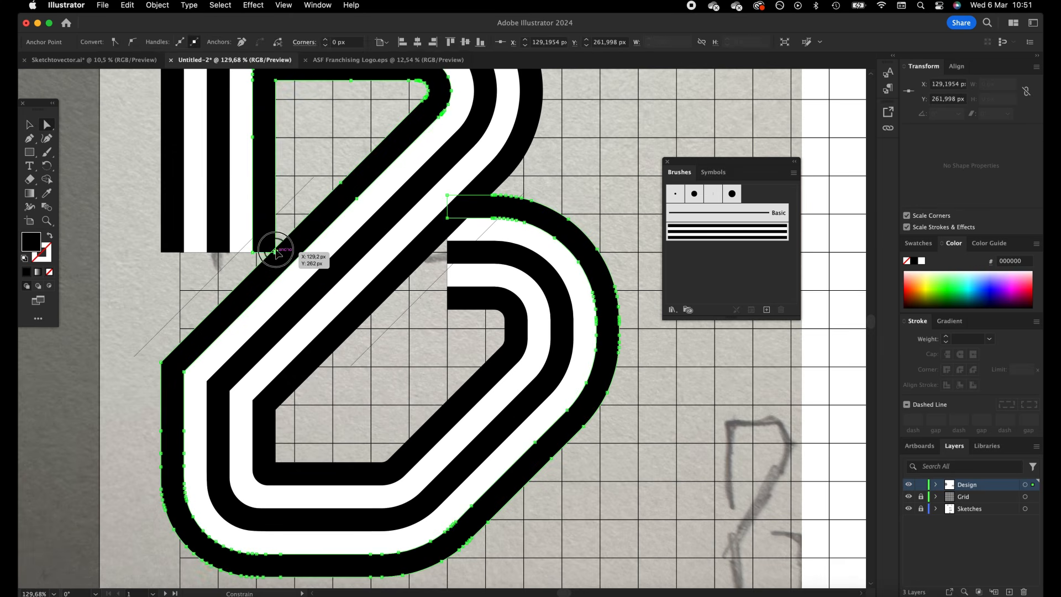
pyautogui.click(238, 245)
pyautogui.moveTo(231, 253); pyautogui.dragTo(230, 271)
pyautogui.click(253, 263)
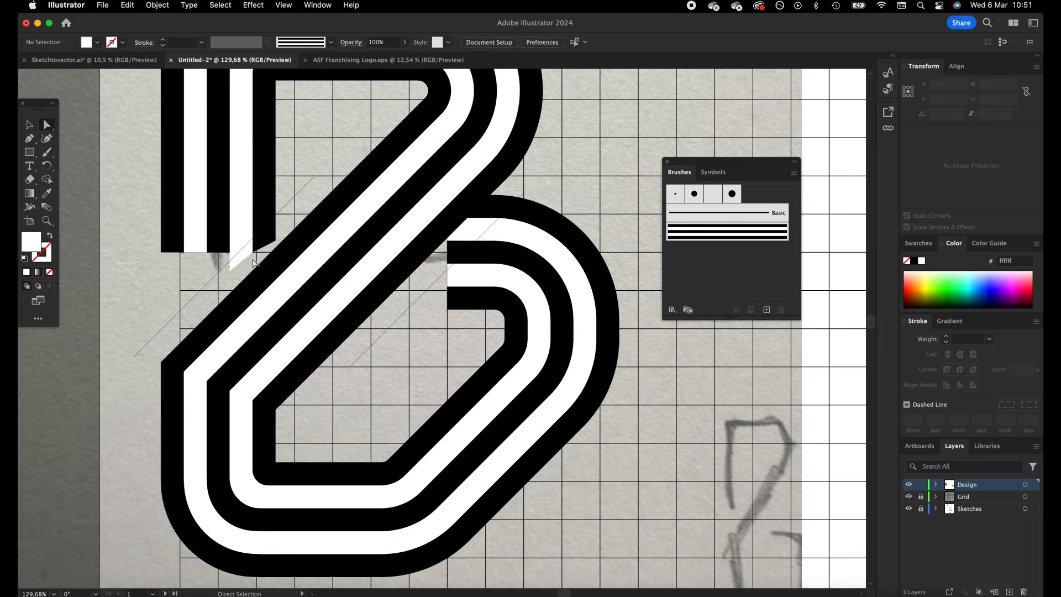
# Extend the lower ends of the stem's middle black, outer white and outer black stripes toward the left guide line
pyautogui.click(230, 253)
pyautogui.click(216, 251)
pyautogui.click(208, 253)
pyautogui.moveTo(207, 253); pyautogui.dragTo(229, 271)
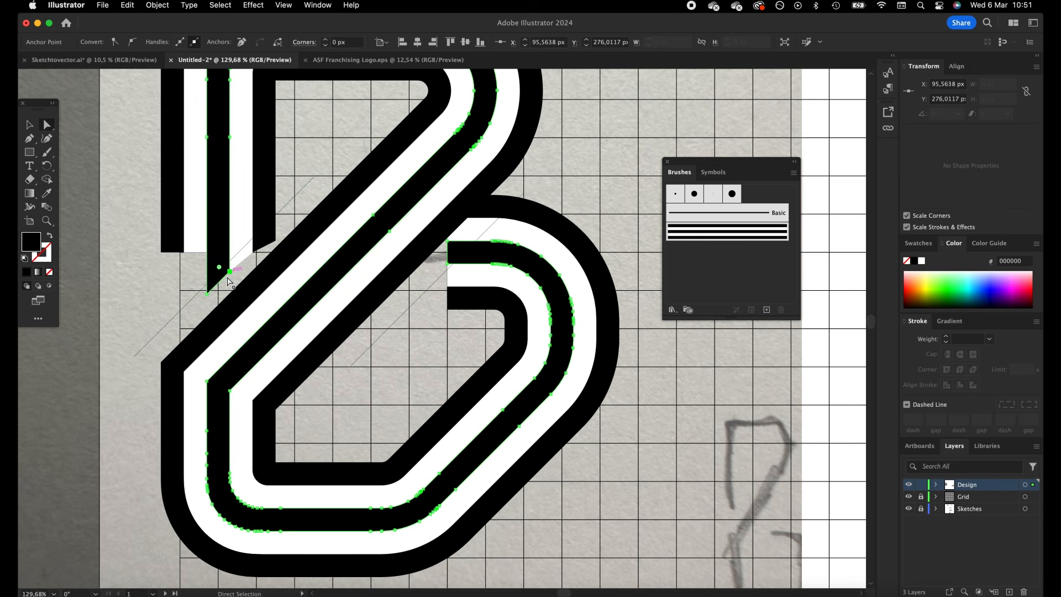
pyautogui.click(189, 237)
pyautogui.moveTo(185, 255); pyautogui.dragTo(208, 302)
pyautogui.click(165, 242)
pyautogui.moveTo(162, 252); pyautogui.dragTo(163, 326)
pyautogui.moveTo(184, 253); pyautogui.dragTo(184, 320)
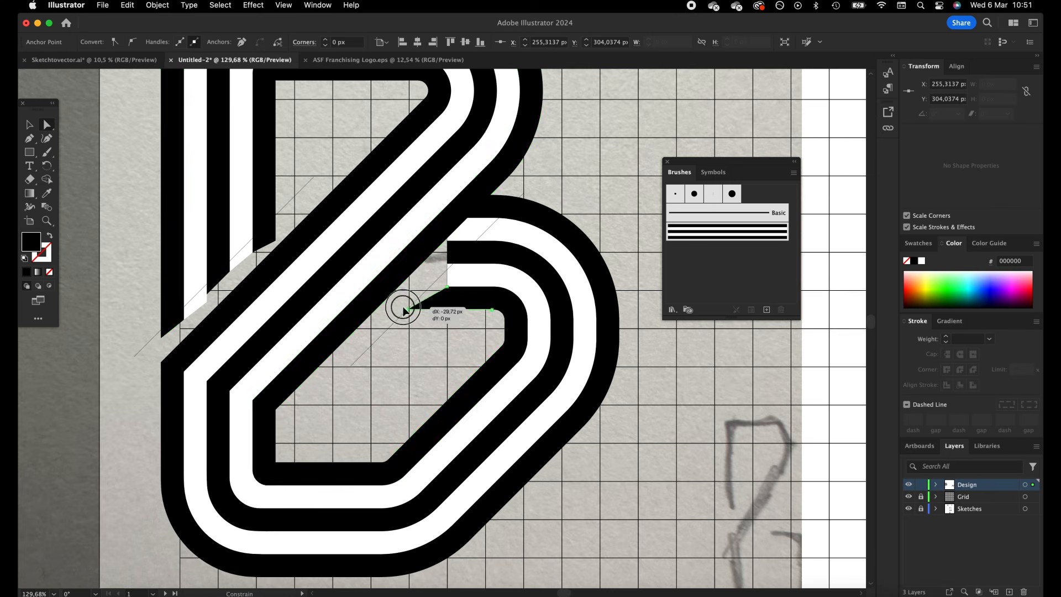
# Slant the open ends of the lower bowl's stripes to follow the right guide line beside the diagonal
pyautogui.moveTo(447, 288); pyautogui.dragTo(421, 286)
pyautogui.click(456, 281)
pyautogui.click(447, 288)
pyautogui.click(449, 255)
pyautogui.moveTo(448, 241); pyautogui.dragTo(475, 220)
pyautogui.click(456, 231)
pyautogui.click(491, 207)
# Use Shape Builder on the B and both guide lines to make the stem and bowl stripe ends flush with the guides
pyautogui.click(31, 126)
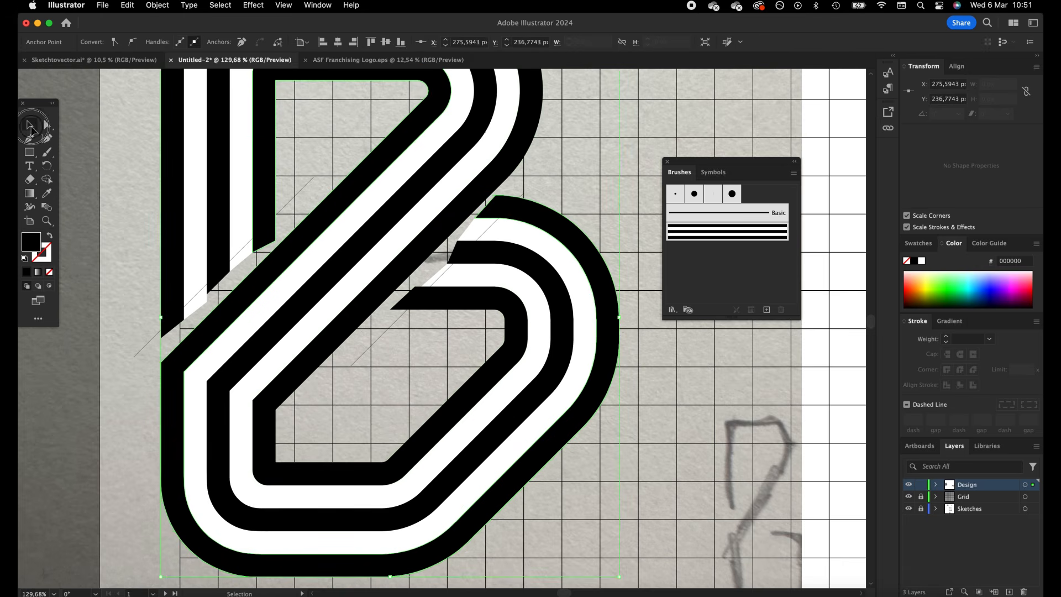
pyautogui.moveTo(134, 141); pyautogui.dragTo(611, 449)
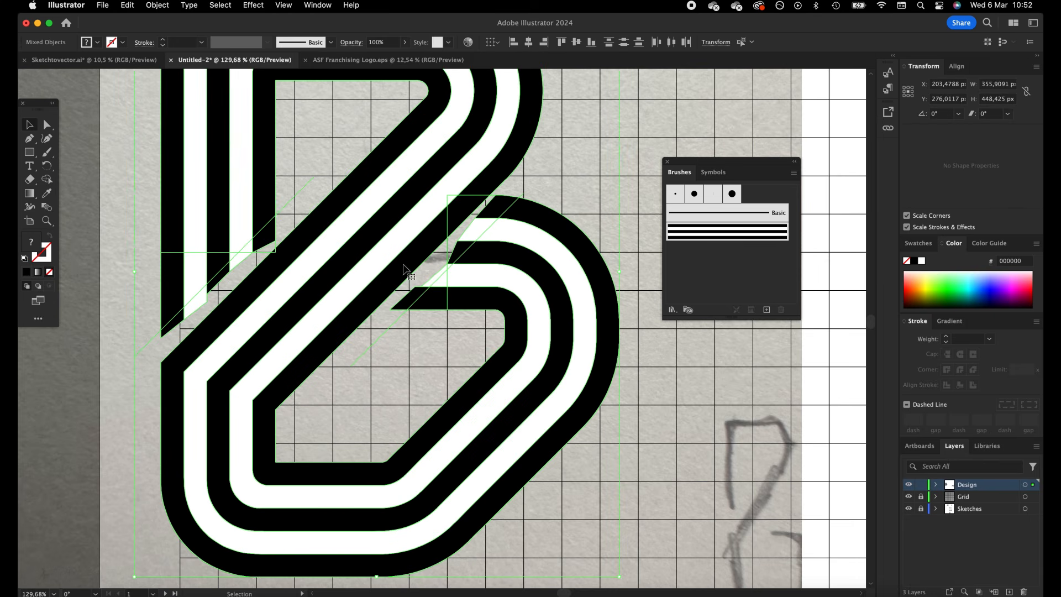
pyautogui.hotkey('shift', 'm')
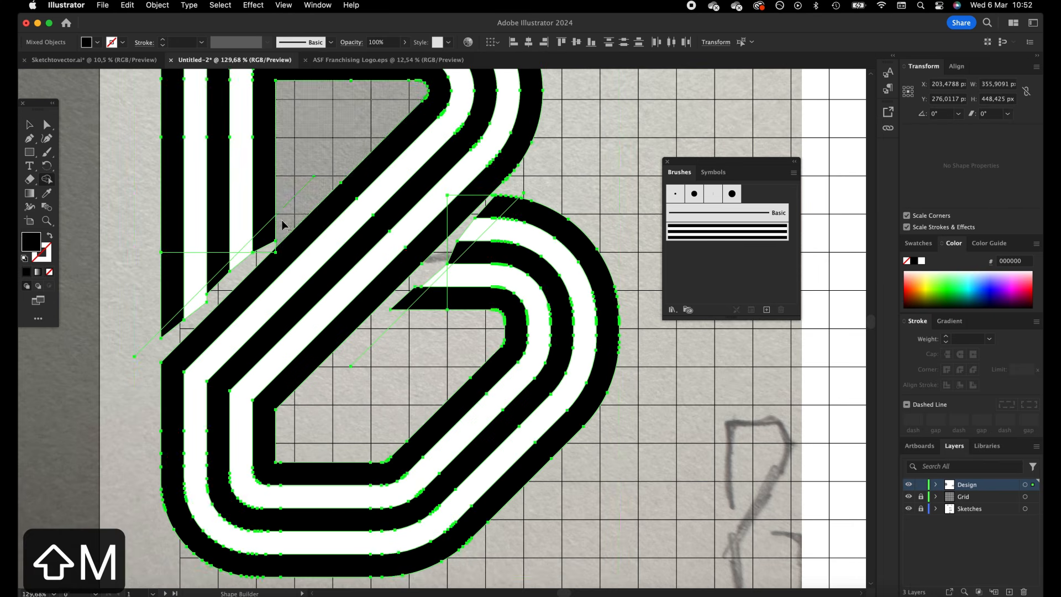
pyautogui.moveTo(256, 252)
pyautogui.mouseDown()
pyautogui.moveTo(229, 270)
pyautogui.moveTo(248, 246)
pyautogui.moveTo(161, 339)
pyautogui.mouseUp()
pyautogui.keyDown('alt'); pyautogui.click(289, 207); pyautogui.keyUp('alt')
pyautogui.keyDown('alt'); pyautogui.click(154, 346); pyautogui.keyUp('alt')
pyautogui.moveTo(410, 310)
pyautogui.mouseDown()
pyautogui.moveTo(511, 190)
pyautogui.moveTo(486, 214)
pyautogui.mouseUp()
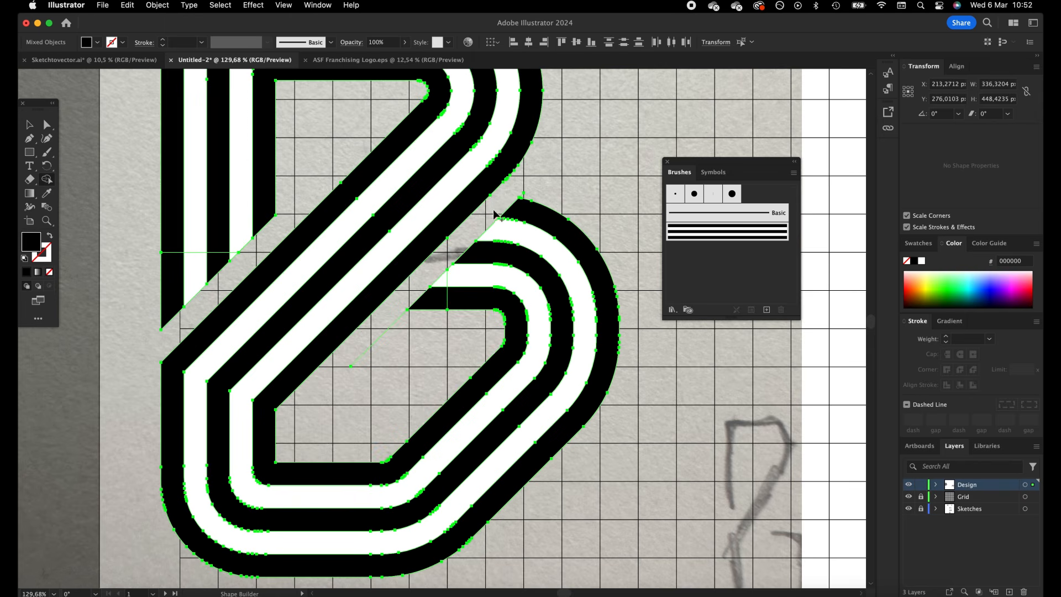
# Cut the finished B artwork and delete the leftover guide lines
pyautogui.click(29, 124)
pyautogui.click(79, 144)
pyautogui.click(314, 156)
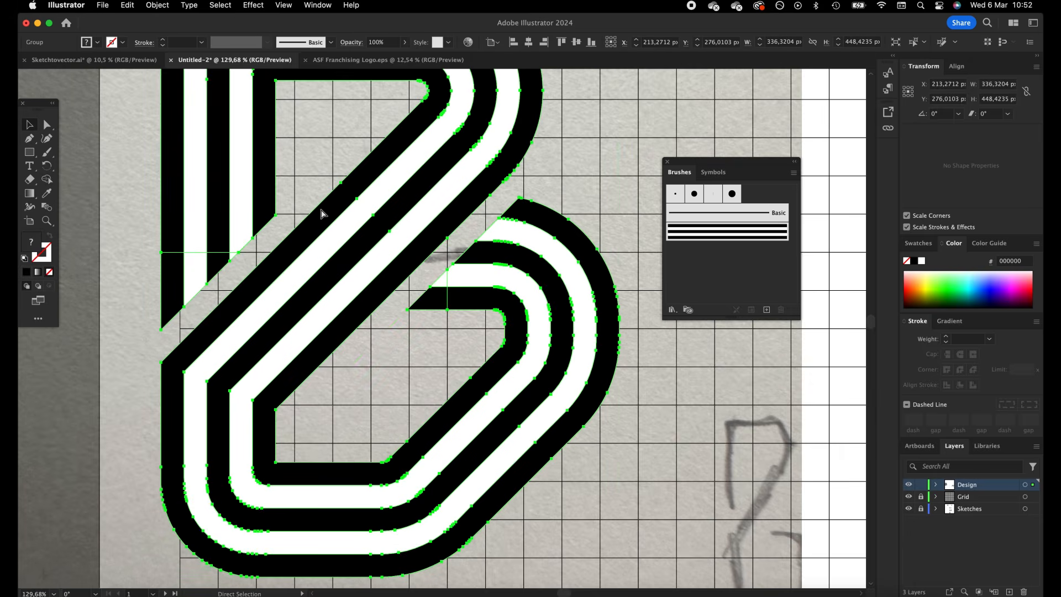
pyautogui.press('cmd+x')
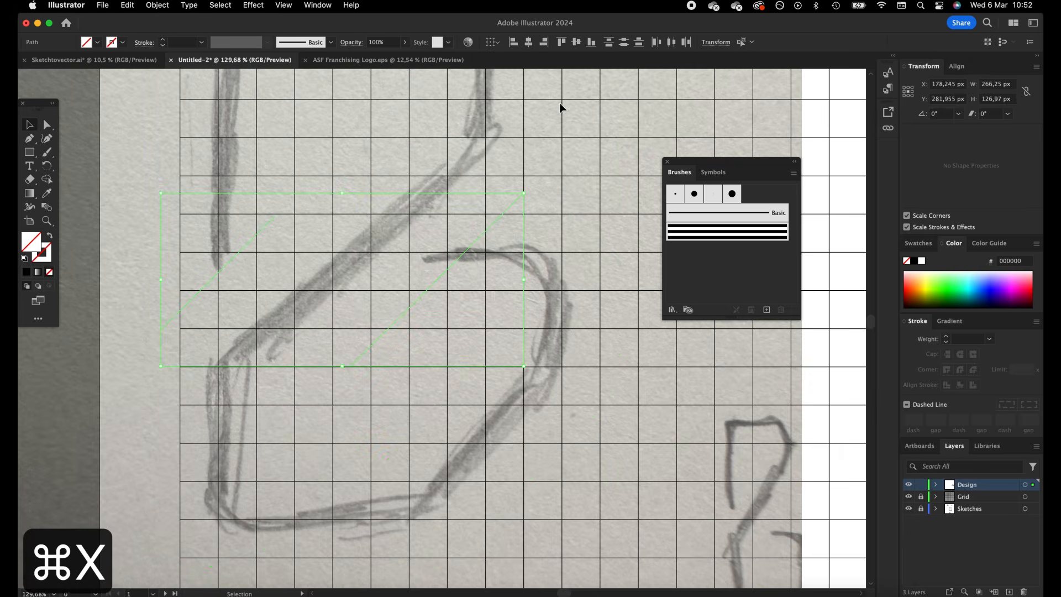
pyautogui.press('BackSpace')
pyautogui.press('super+minus')
pyautogui.press('super+minus')
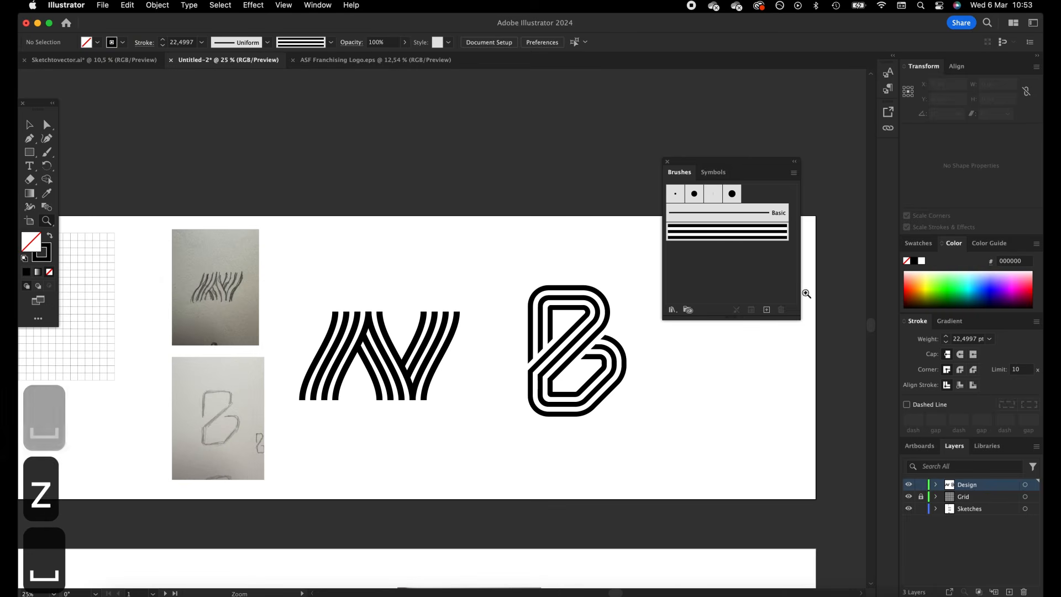
# Close the Brushes panel and adjust the positions of the B and the stripe mark beside their sketches
pyautogui.click(671, 165)
pyautogui.click(29, 124)
pyautogui.moveTo(441, 260); pyautogui.dragTo(459, 255)
pyautogui.moveTo(333, 280); pyautogui.dragTo(484, 435)
pyautogui.moveTo(424, 365); pyautogui.dragTo(429, 360)
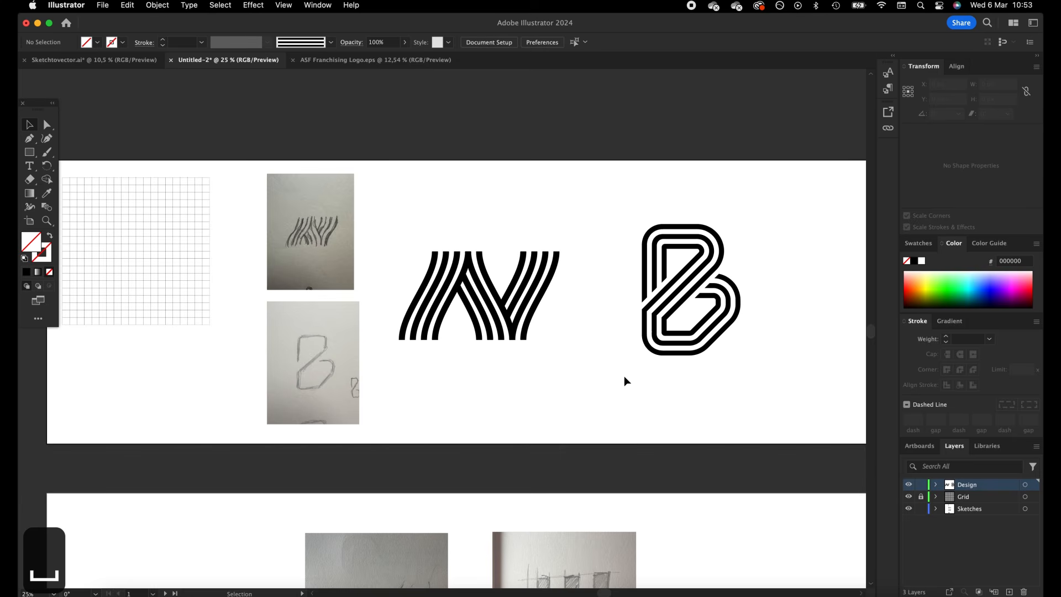
# Copy the grid from the first artboard to the second, beside its sketches, and lock the Grid layer again
pyautogui.scroll(-8, 625, 375)
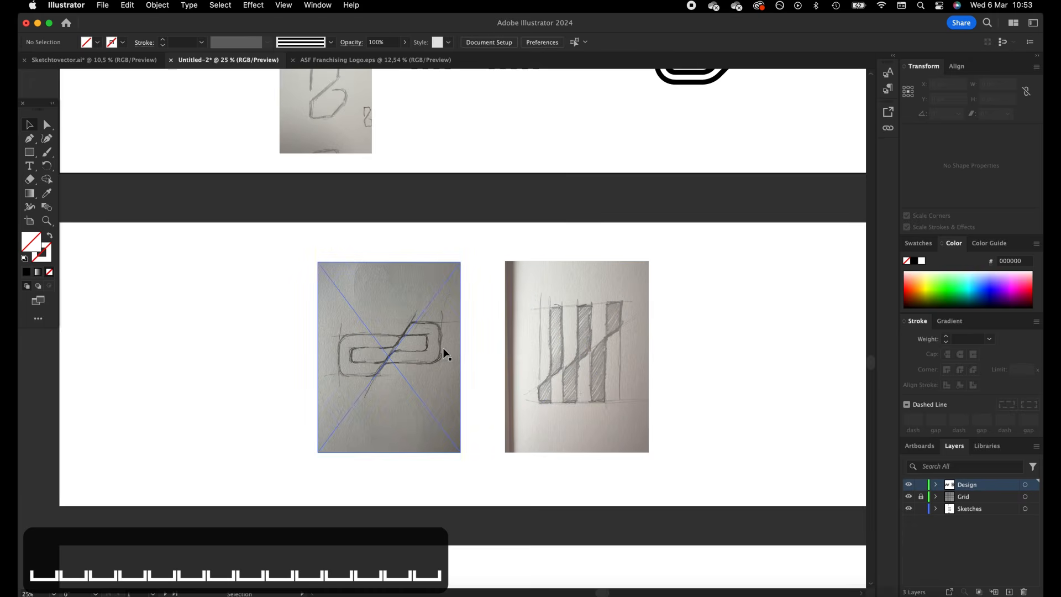
pyautogui.moveTo(275, 276); pyautogui.dragTo(478, 523)
pyautogui.moveTo(264, 314); pyautogui.dragTo(431, 149)
pyautogui.click(921, 496)
pyautogui.press('a')
pyautogui.moveTo(256, 356); pyautogui.dragTo(420, 137)
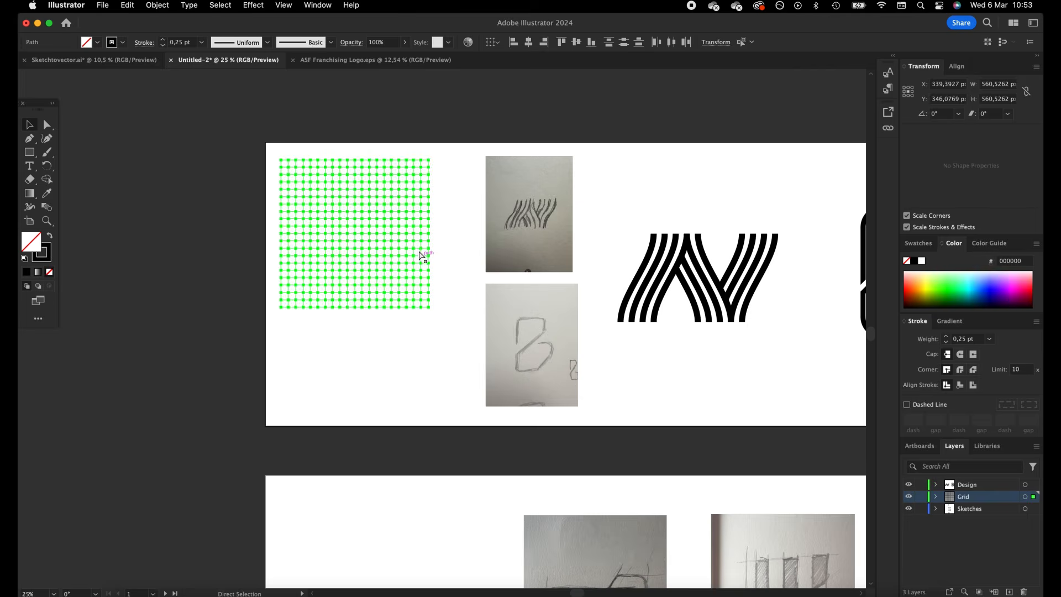
pyautogui.press('super+c')
pyautogui.scroll(-5, 450, 372)
pyautogui.press('super+v')
pyautogui.moveTo(443, 299); pyautogui.dragTo(373, 284)
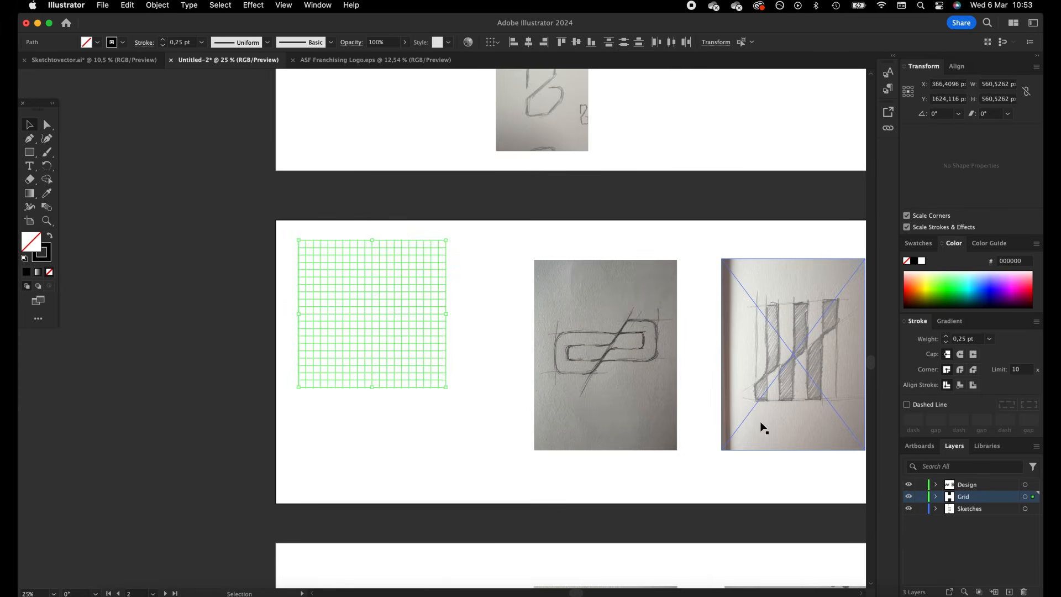
pyautogui.click(920, 496)
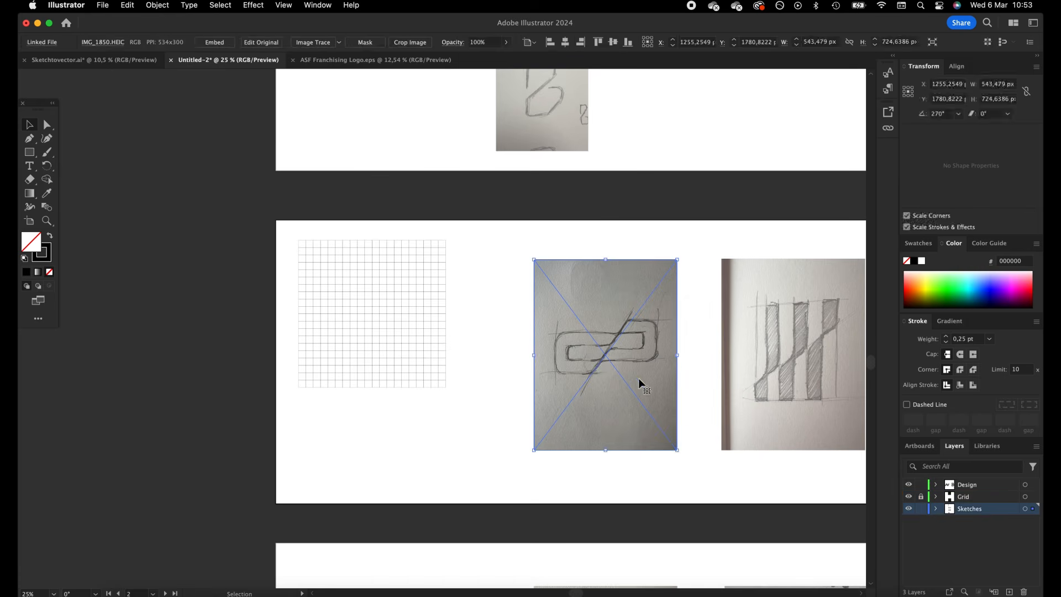
# On the Design layer, draw a black-filled rectangle about 168 × 70 px over the upper arm of the interlocking sketch
pyautogui.press('z')
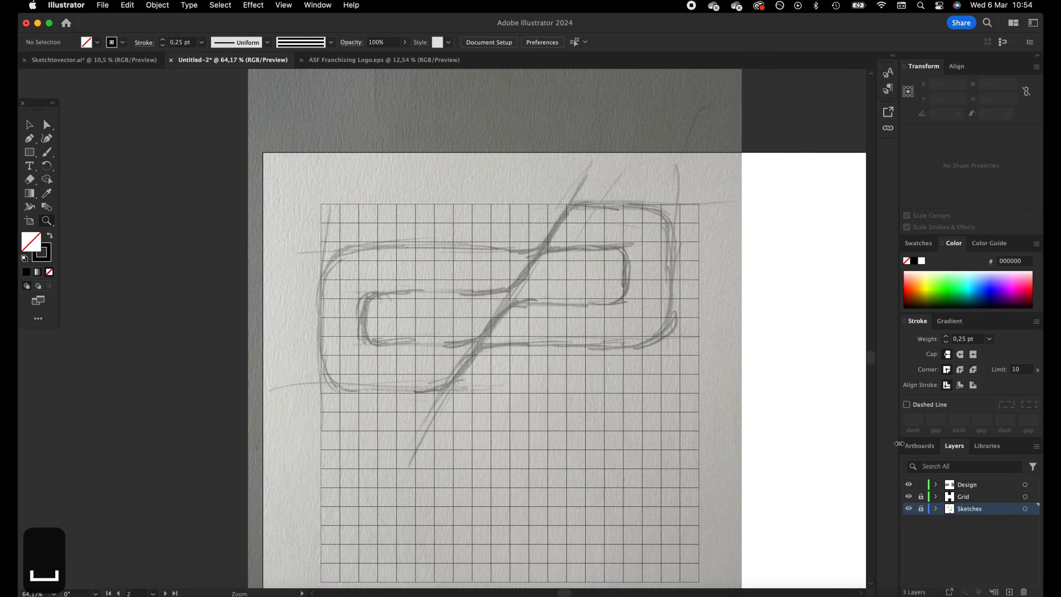
pyautogui.click(955, 489)
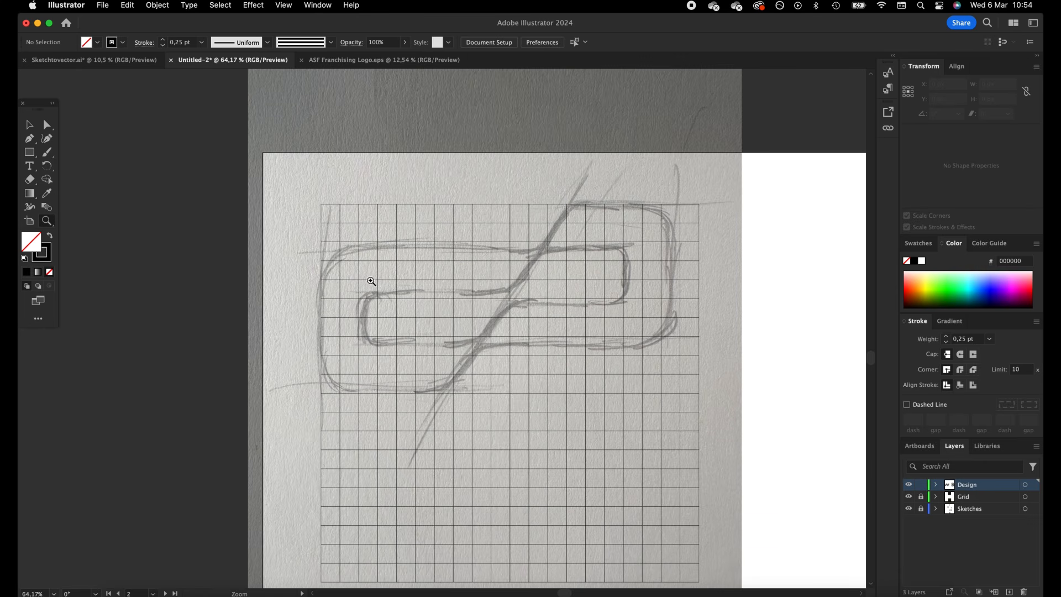
pyautogui.click(29, 153)
pyautogui.moveTo(680, 204); pyautogui.dragTo(566, 252)
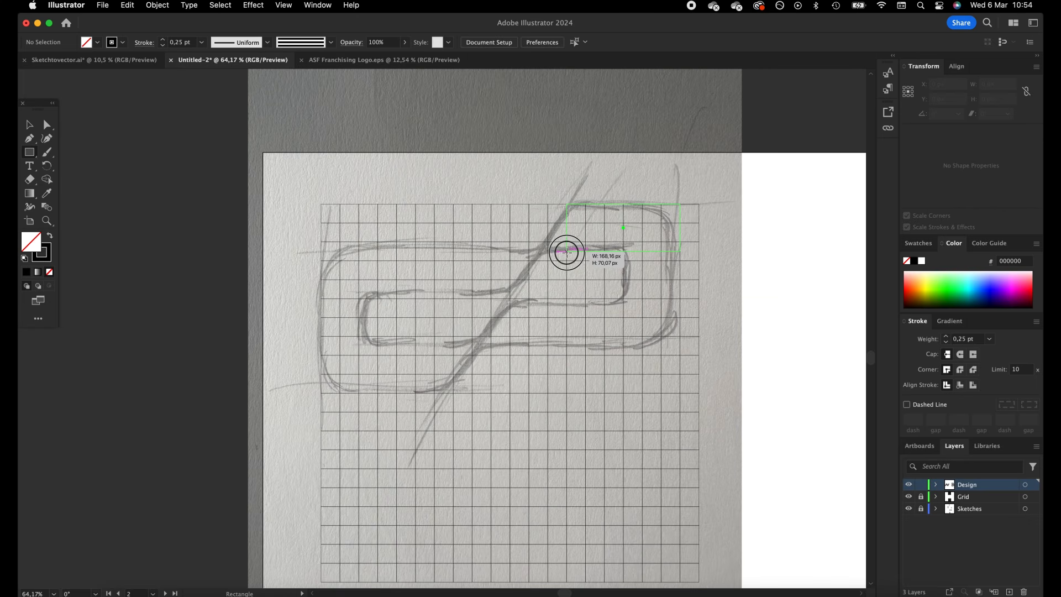
pyautogui.moveTo(566, 252); pyautogui.dragTo(566, 252)
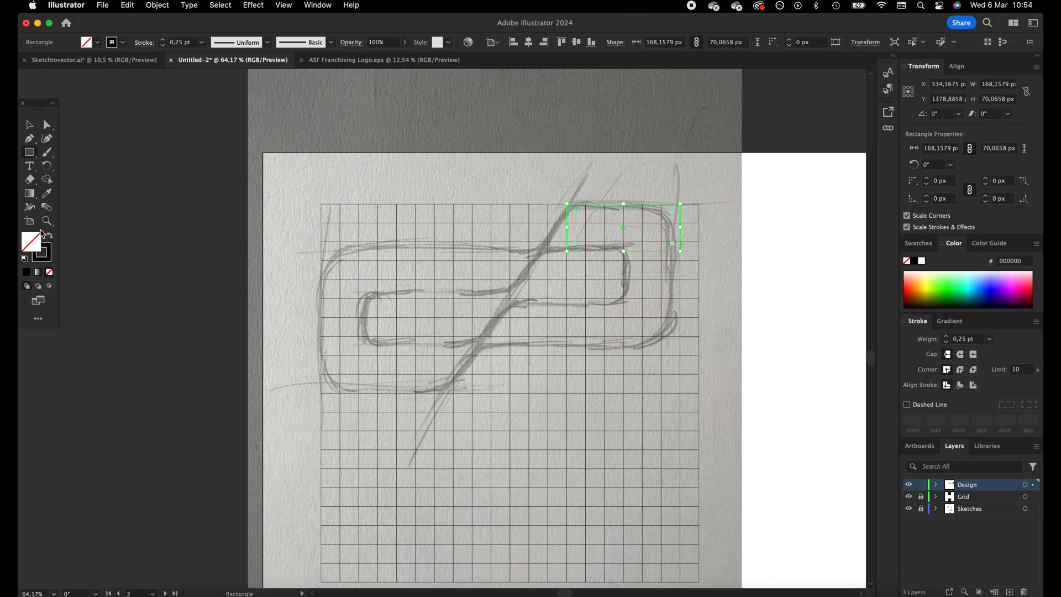
pyautogui.click(50, 238)
pyautogui.click(31, 123)
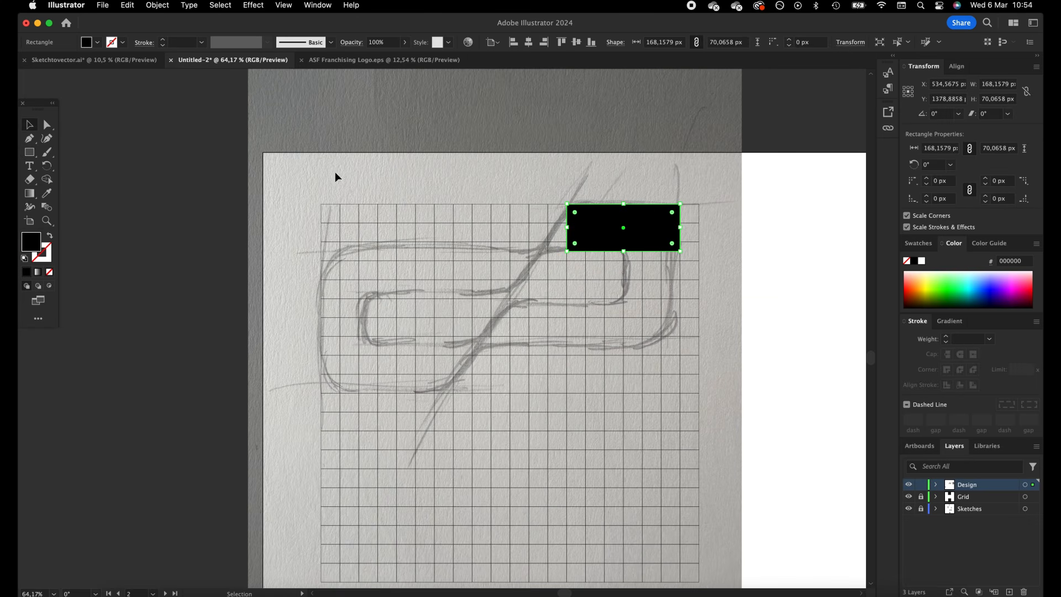
# Duplicate the rectangle onto the sketch's lower arm, widen the copy to about 252 px, and connect both bars with a vertical bar
pyautogui.moveTo(593, 236); pyautogui.dragTo(597, 327)
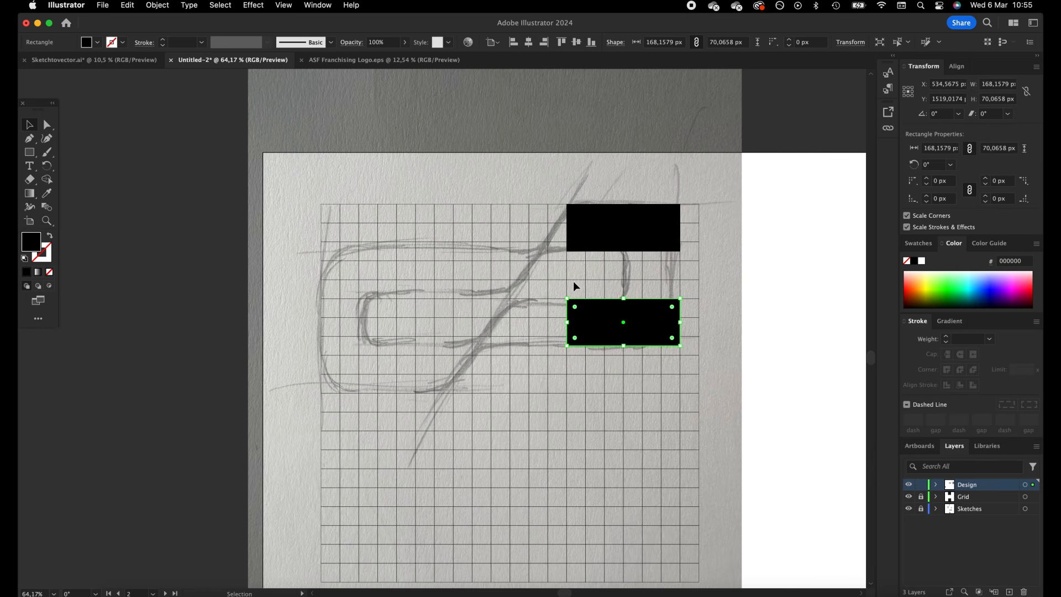
pyautogui.moveTo(565, 324); pyautogui.dragTo(509, 324)
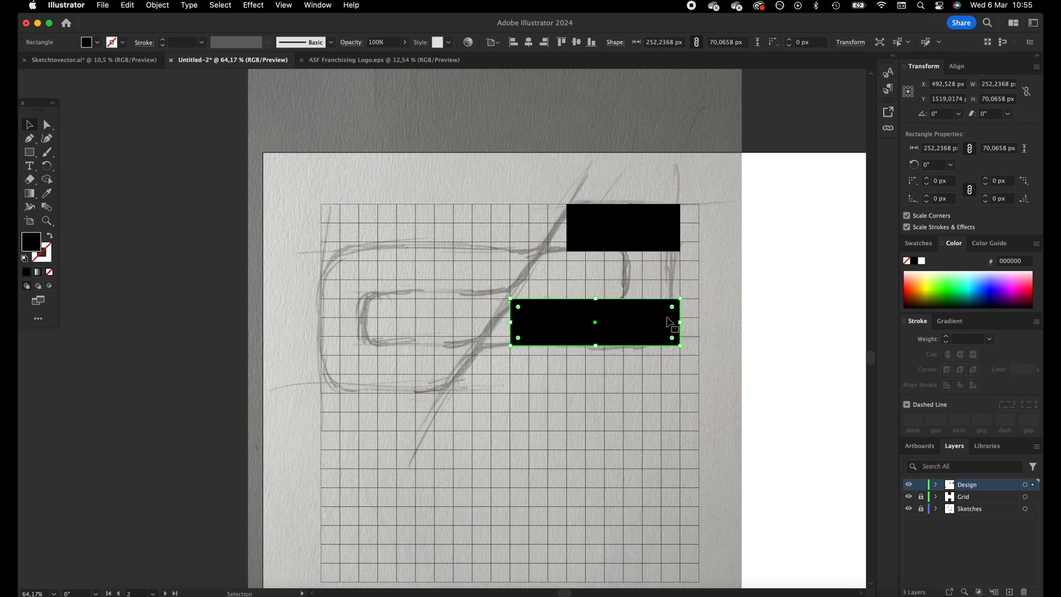
pyautogui.click(631, 245)
pyautogui.keyDown('shift'); pyautogui.click(649, 322); pyautogui.keyUp('shift')
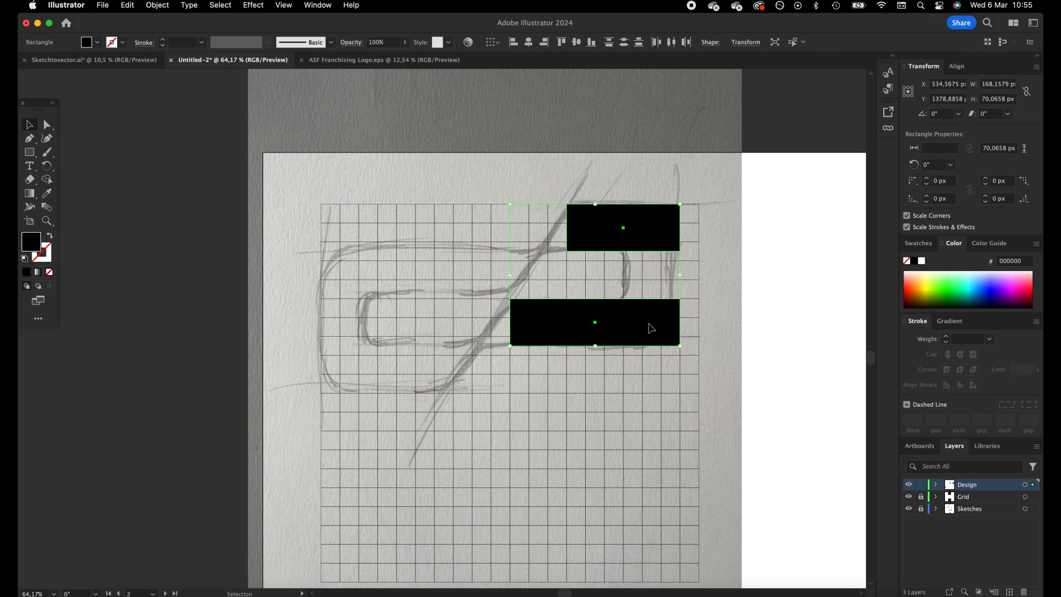
pyautogui.click(646, 275)
pyautogui.click(648, 271)
pyautogui.moveTo(648, 272); pyautogui.dragTo(648, 284)
pyautogui.press('super+shift+a')
pyautogui.click(625, 278)
pyautogui.moveTo(567, 275); pyautogui.dragTo(633, 284)
# Duplicate the hook shape rotated 180° onto the sketch's other half so the two long bars meet corner to corner
pyautogui.scroll(-1, 651, 283)
pyautogui.press('super+a')
pyautogui.moveTo(668, 228); pyautogui.dragTo(371, 324)
pyautogui.moveTo(379, 370); pyautogui.dragTo(418, 289)
pyautogui.keyDown('shift'); pyautogui.moveTo(499, 152); pyautogui.dragTo(494, 212); pyautogui.keyUp('shift')
pyautogui.scroll(-4, 498, 198)
pyautogui.hscroll(-4, 498, 198)
pyautogui.press('super+z')
pyautogui.hscroll(3, 557, 181)
pyautogui.scroll(2, 557, 182)
pyautogui.scroll(3, 557, 182)
pyautogui.hscroll(2, 557, 182)
pyautogui.click(726, 223)
# Draw a diagonal line through the meeting corner, from the left hook's lower inner corner to the right hook's upper inner corner
pyautogui.press('space')
pyautogui.moveTo(757, 208); pyautogui.dragTo(747, 228)
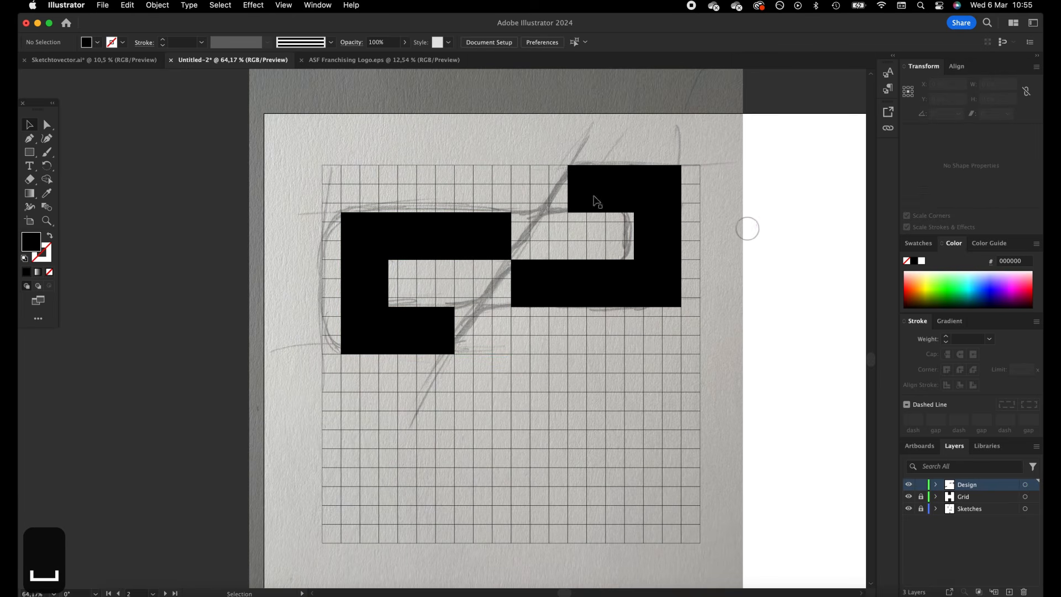
pyautogui.moveTo(40, 154); pyautogui.dragTo(126, 207)
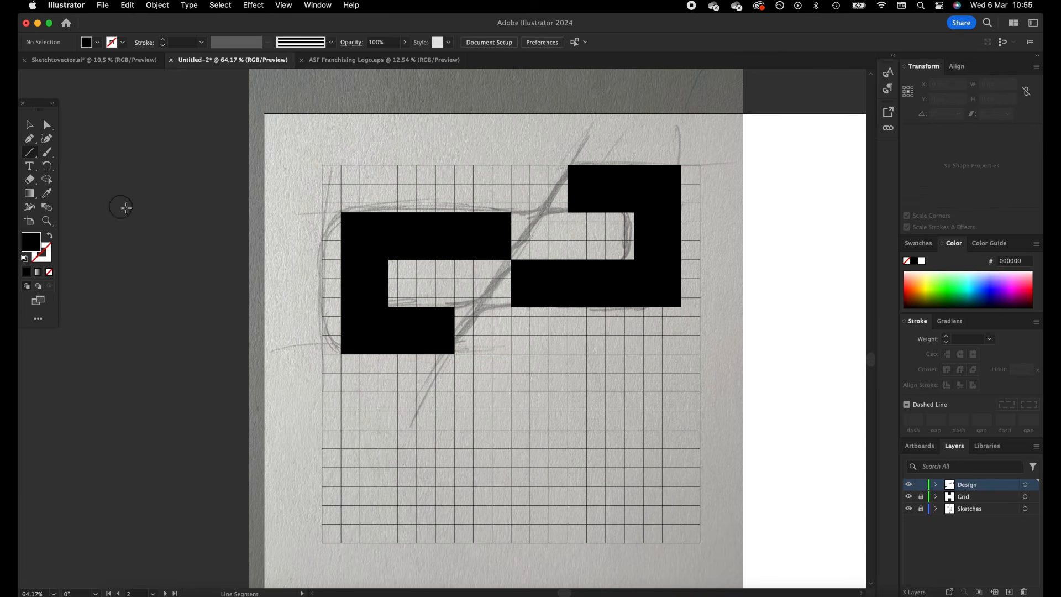
pyautogui.keyDown('alt'); pyautogui.keyDown('shift'); pyautogui.moveTo(511, 259); pyautogui.dragTo(570, 165); pyautogui.keyUp('shift'); pyautogui.keyUp('alt')
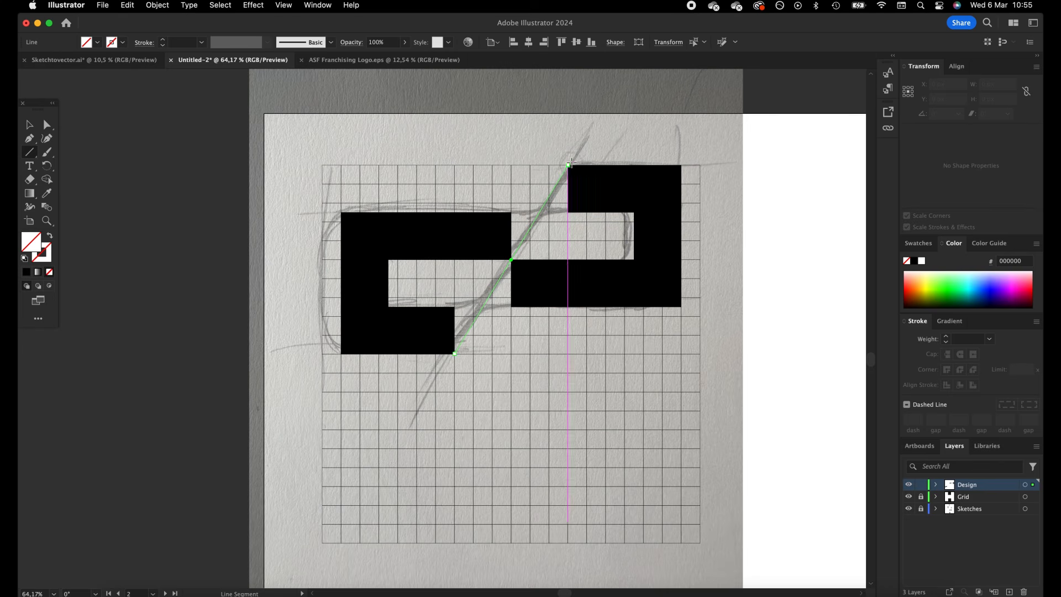
# Apply a thin black stroke to the diagonal line
pyautogui.click(49, 127)
pyautogui.click(555, 184)
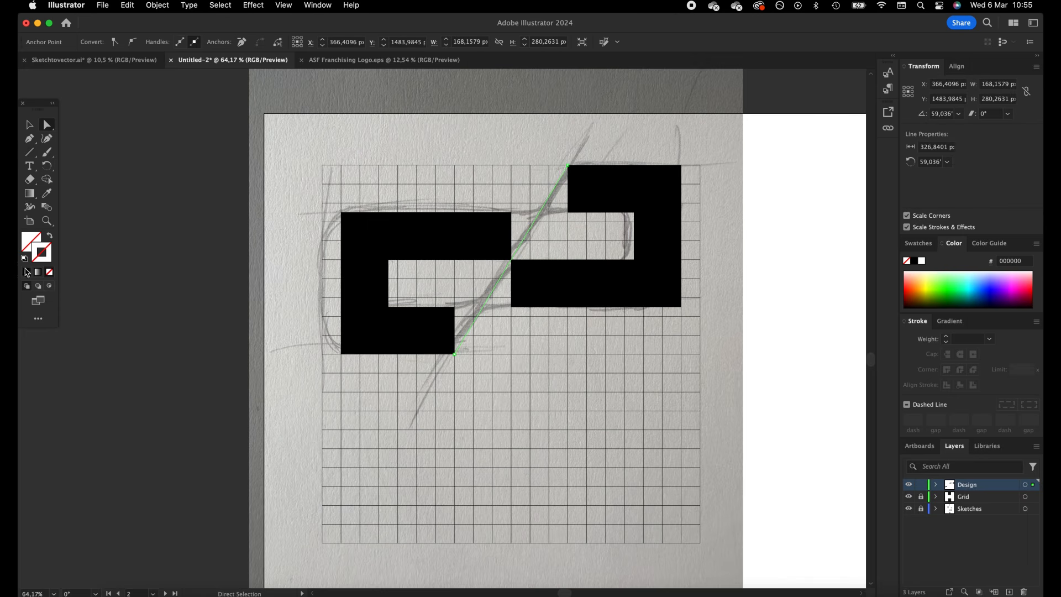
pyautogui.click(27, 272)
pyautogui.click(322, 150)
# Pull the inner corners of the four horizontal bars onto the diagonal line so that their ends slant along it
pyautogui.press('z')
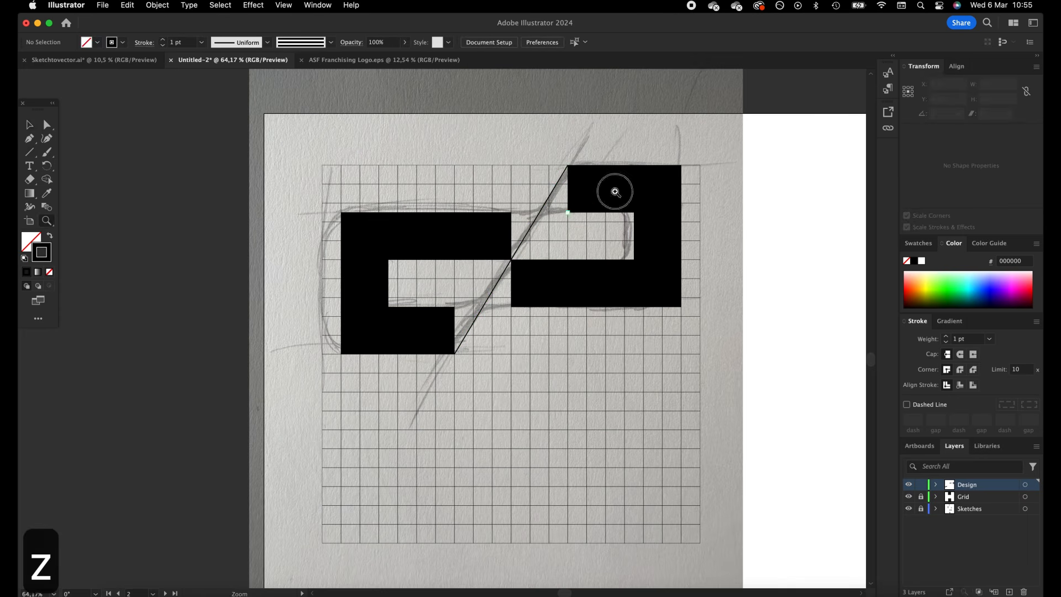
pyautogui.click(615, 192)
pyautogui.click(46, 125)
pyautogui.click(568, 212)
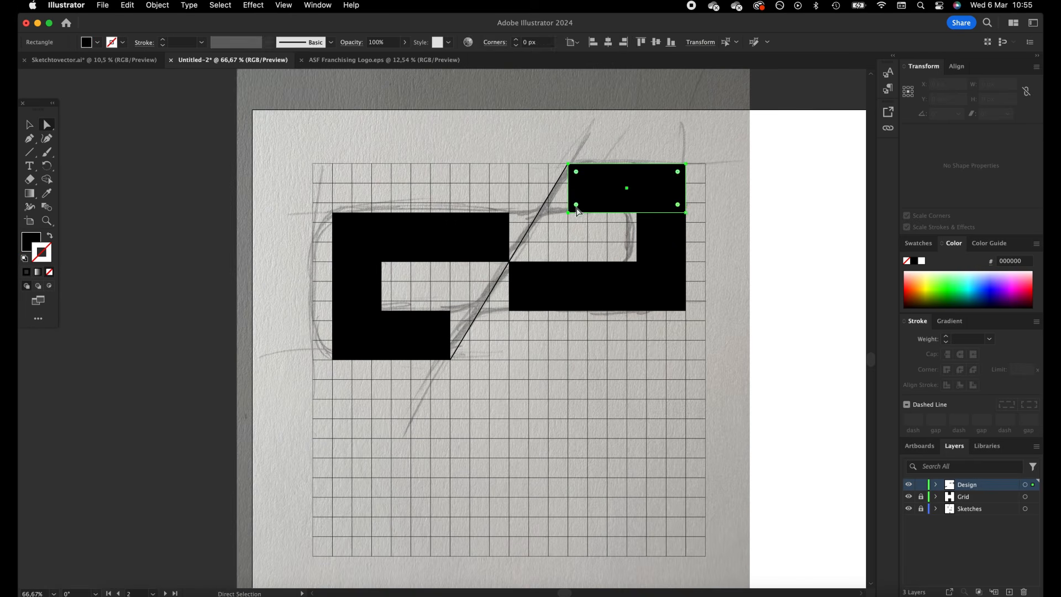
pyautogui.moveTo(568, 215); pyautogui.dragTo(539, 212)
pyautogui.click(525, 288)
pyautogui.moveTo(509, 311); pyautogui.dragTo(480, 311)
pyautogui.click(297, 207)
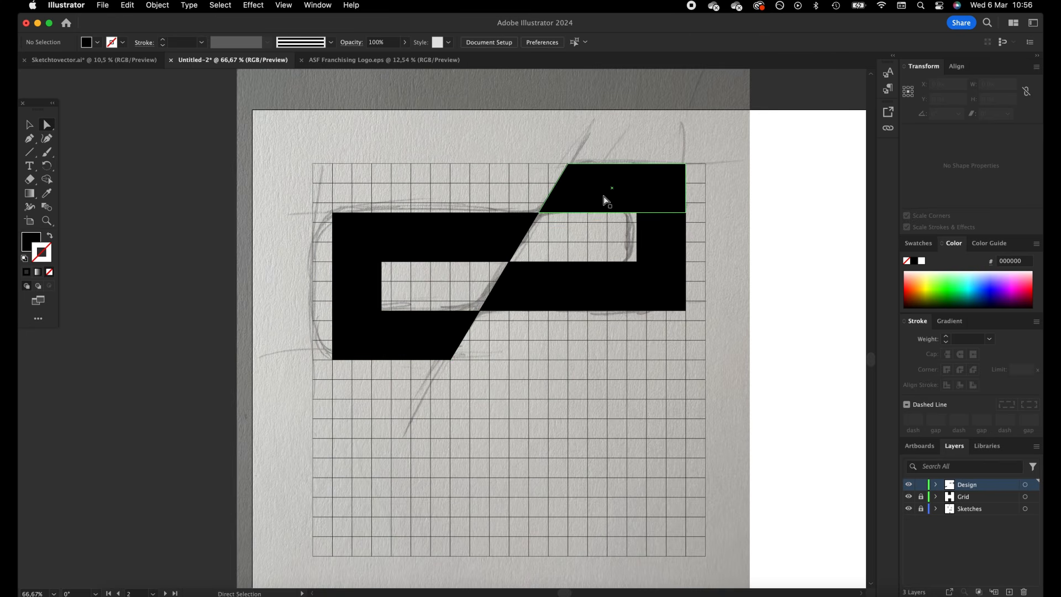
# Shorten both hooks by moving their outer ends inward one and a half grid squares, making each hook about 252 px wide
pyautogui.click(384, 219)
pyautogui.moveTo(382, 263); pyautogui.dragTo(402, 261)
pyautogui.moveTo(617, 346); pyautogui.dragTo(774, 135)
pyautogui.moveTo(687, 165); pyautogui.dragTo(668, 166)
pyautogui.click(733, 170)
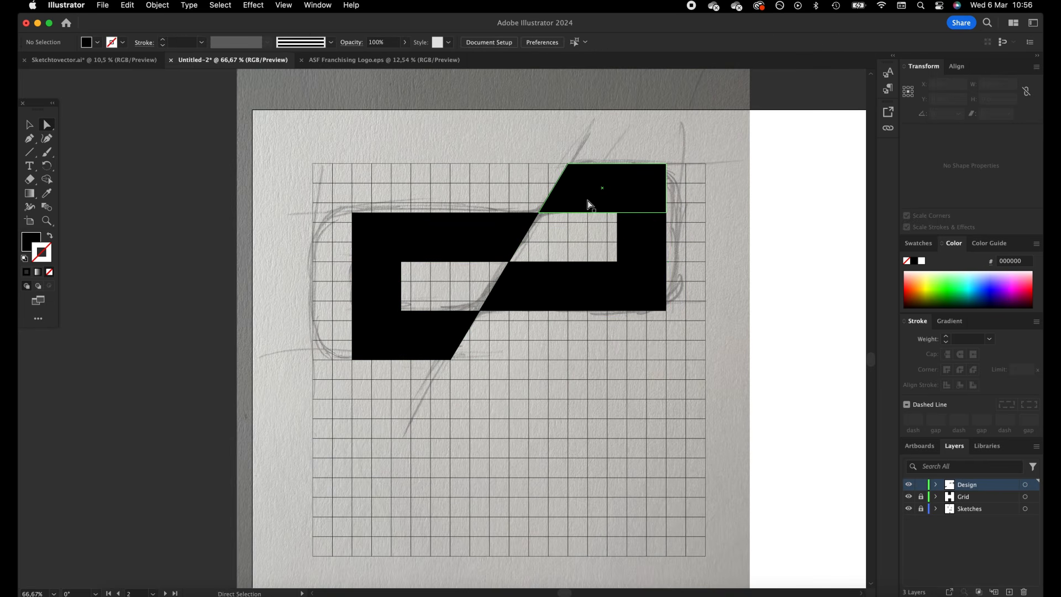
pyautogui.moveTo(713, 331); pyautogui.dragTo(656, 166)
pyautogui.moveTo(275, 402); pyautogui.dragTo(365, 217)
# Delete the diagonal line between the two hooks
pyautogui.press('v')
pyautogui.click(429, 182)
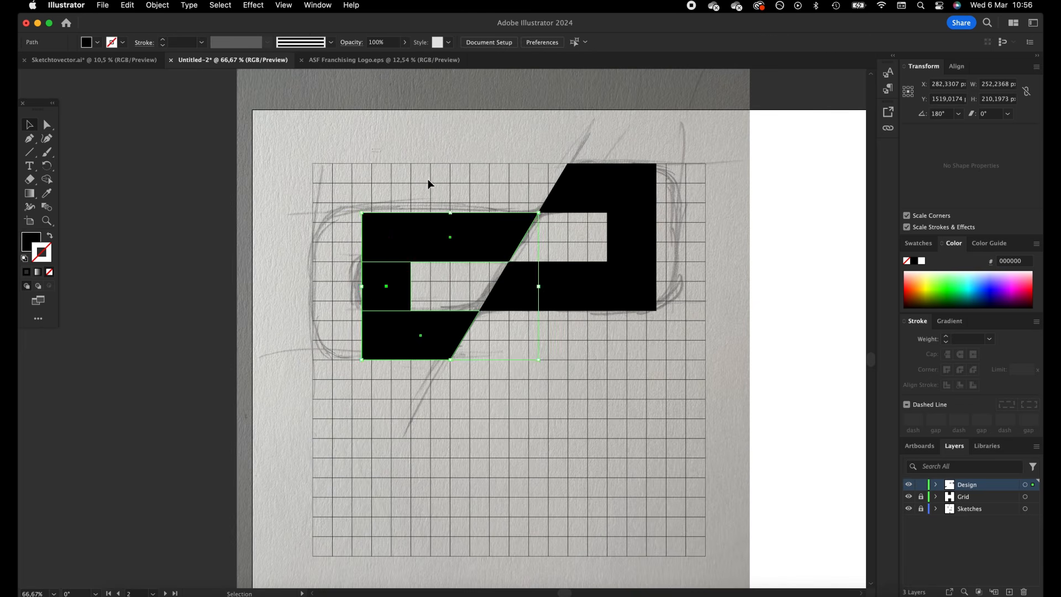
pyautogui.click(532, 226)
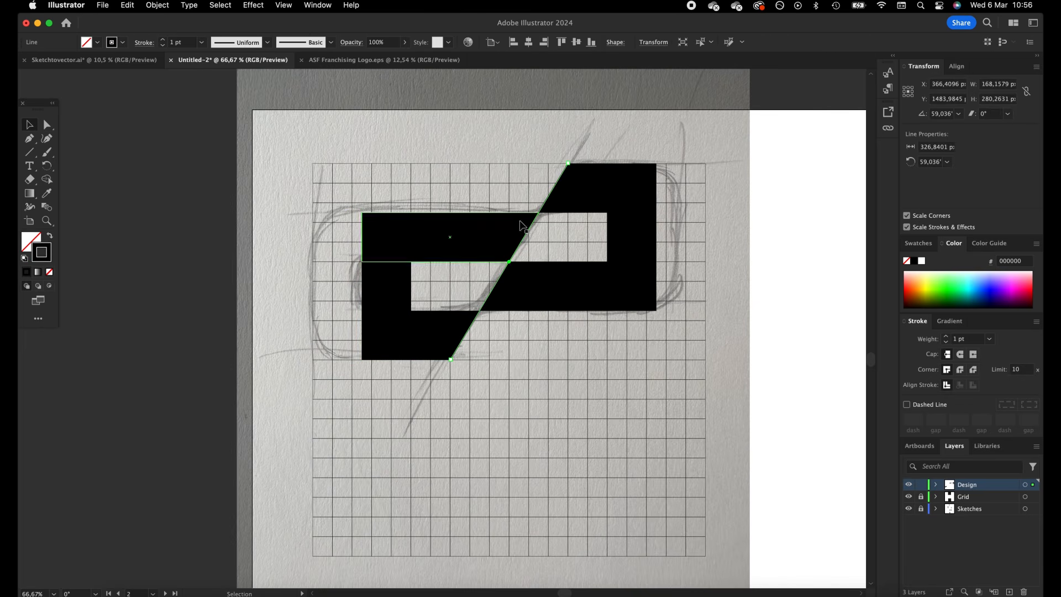
pyautogui.press('BackSpace')
pyautogui.click(450, 373)
pyautogui.click(442, 325)
# Give all six pieces of the mark a 0,1 pt stroke and expand them into plain filled shapes
pyautogui.moveTo(294, 404); pyautogui.dragTo(694, 169)
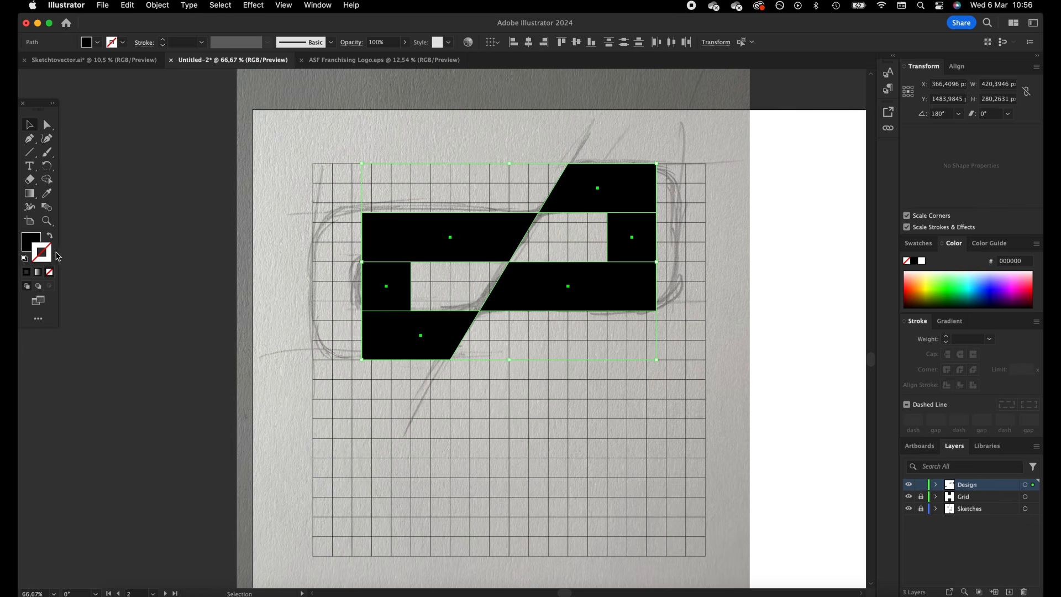
pyautogui.click(185, 41)
pyautogui.write('0,1')
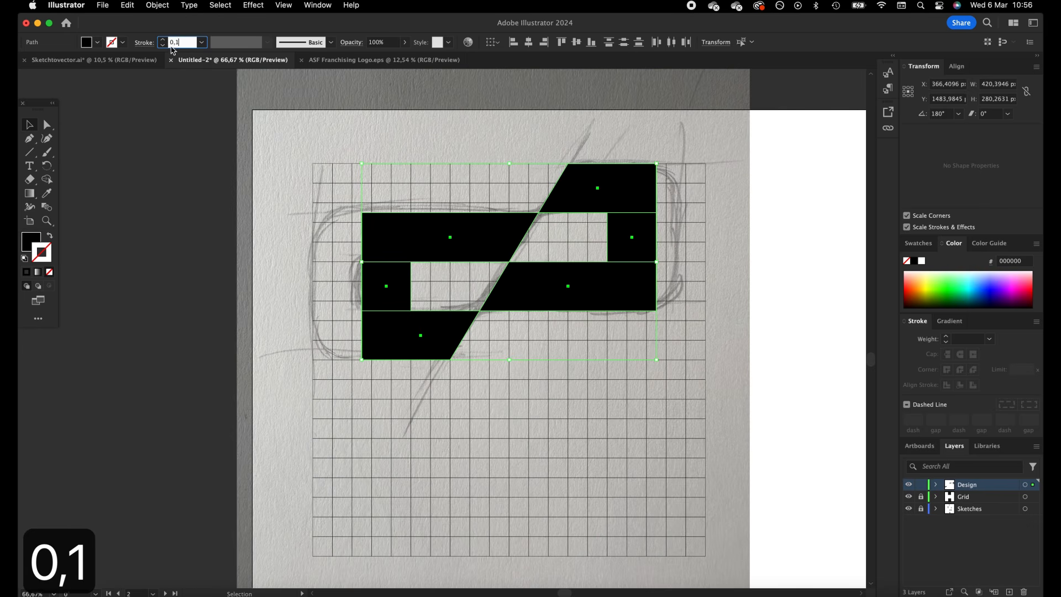
pyautogui.press('Tab')
pyautogui.click(158, 5)
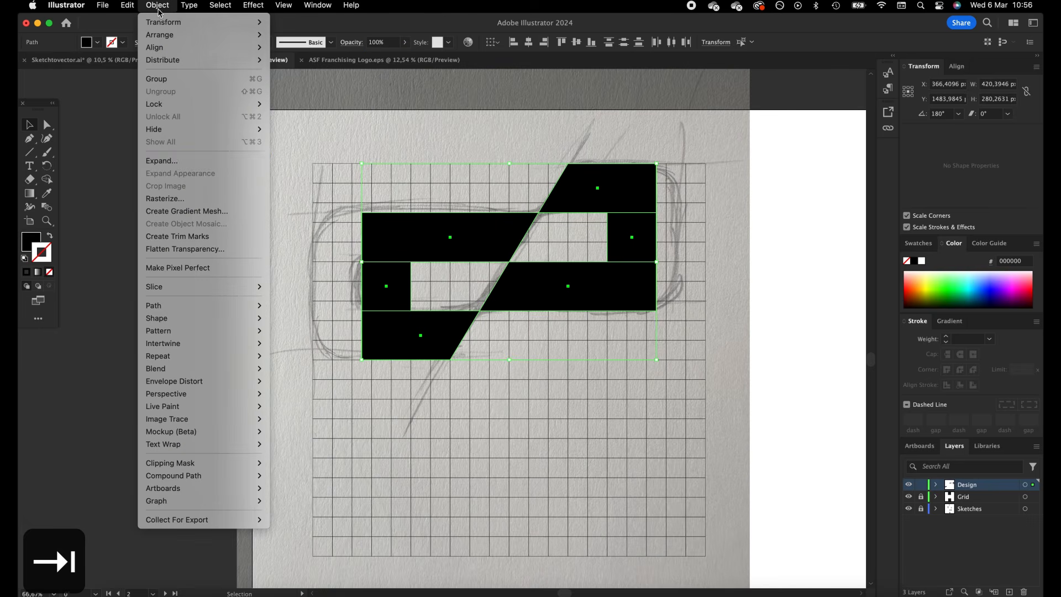
pyautogui.click(202, 165)
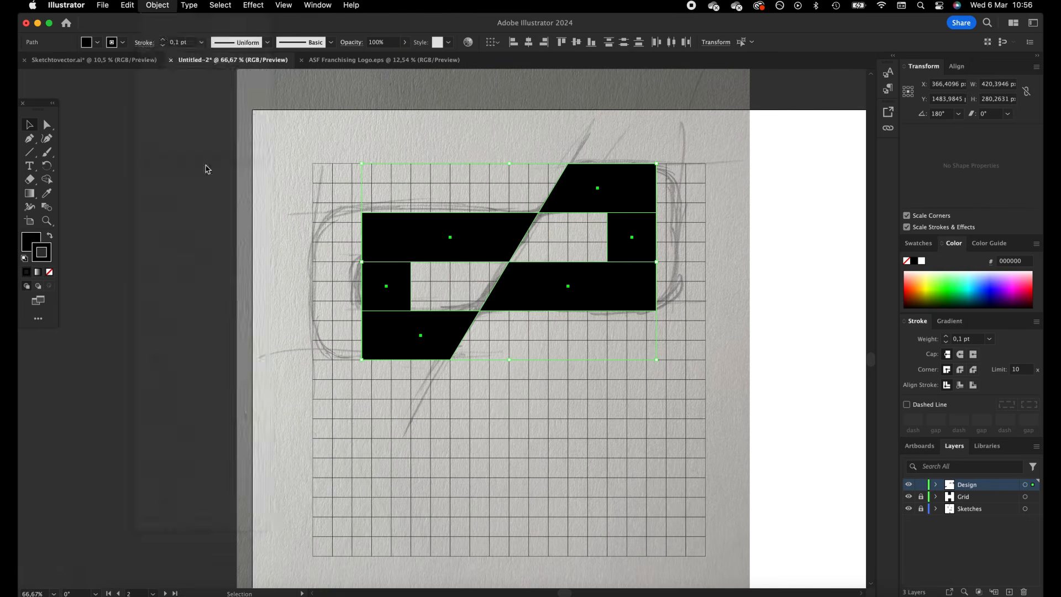
pyautogui.click(570, 382)
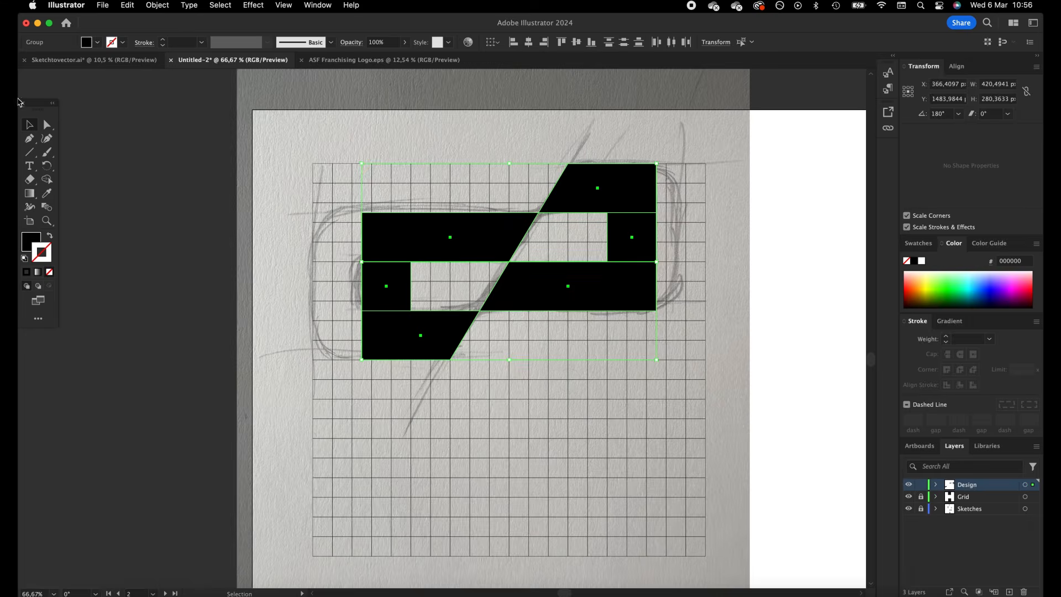
# Unite the right hook's lower bar with the left hook's lower bar using Pathfinder
pyautogui.click(528, 320)
pyautogui.click(547, 293)
pyautogui.keyDown('shift'); pyautogui.click(457, 327); pyautogui.keyUp('shift')
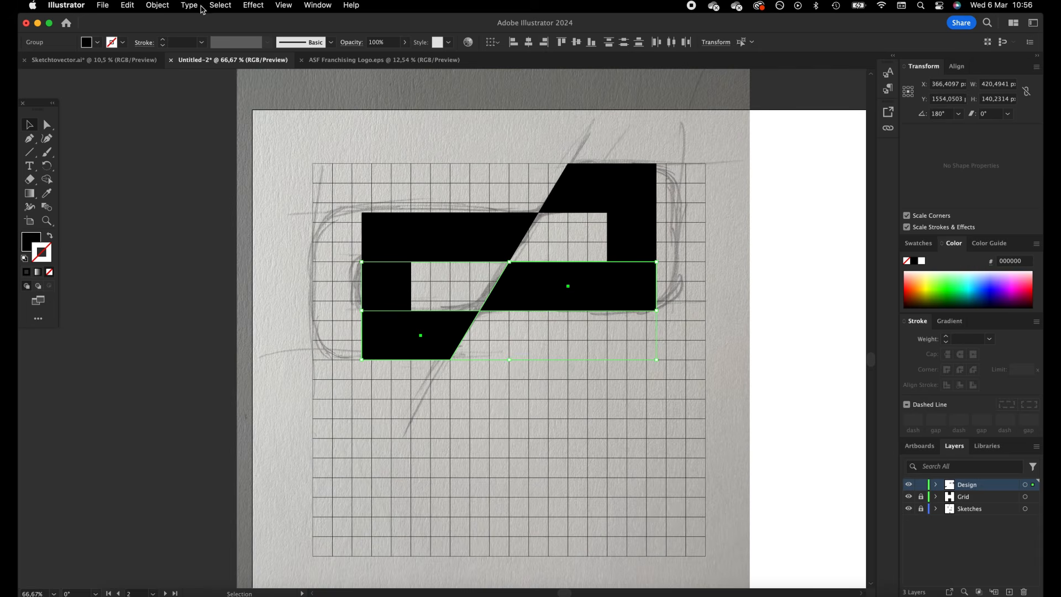
pyautogui.click(314, 4)
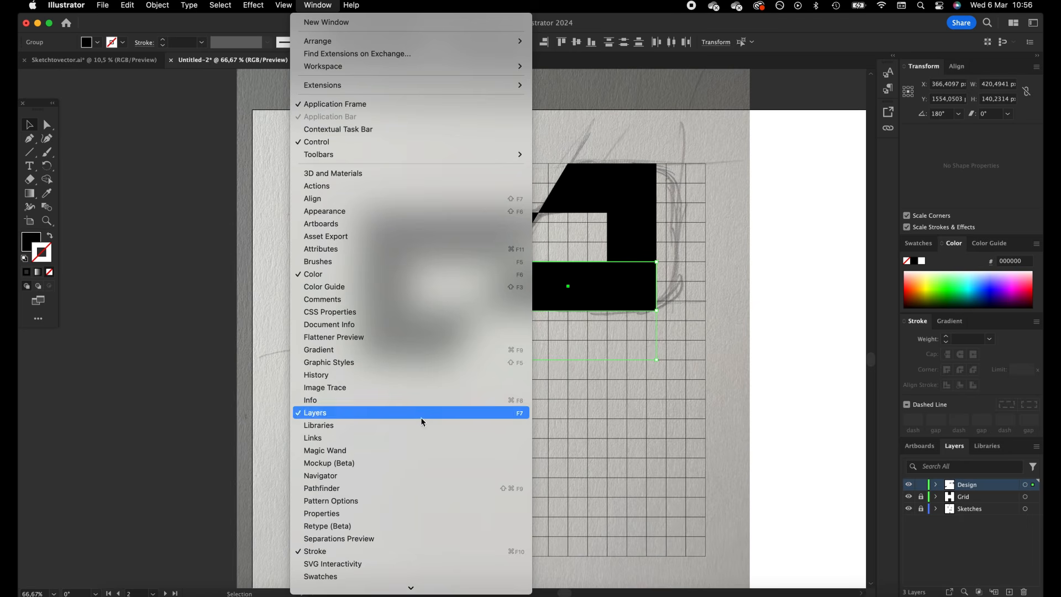
pyautogui.click(410, 488)
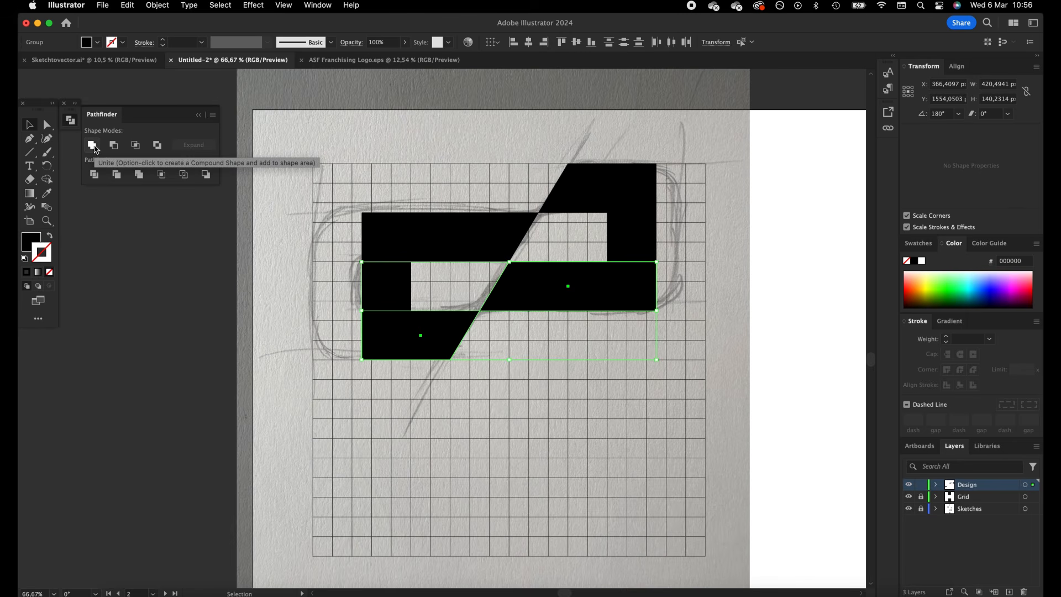
pyautogui.click(92, 145)
# Round the two outer diagonal corners of the united lower bars and soften the narrow junction where they meet
pyautogui.click(47, 126)
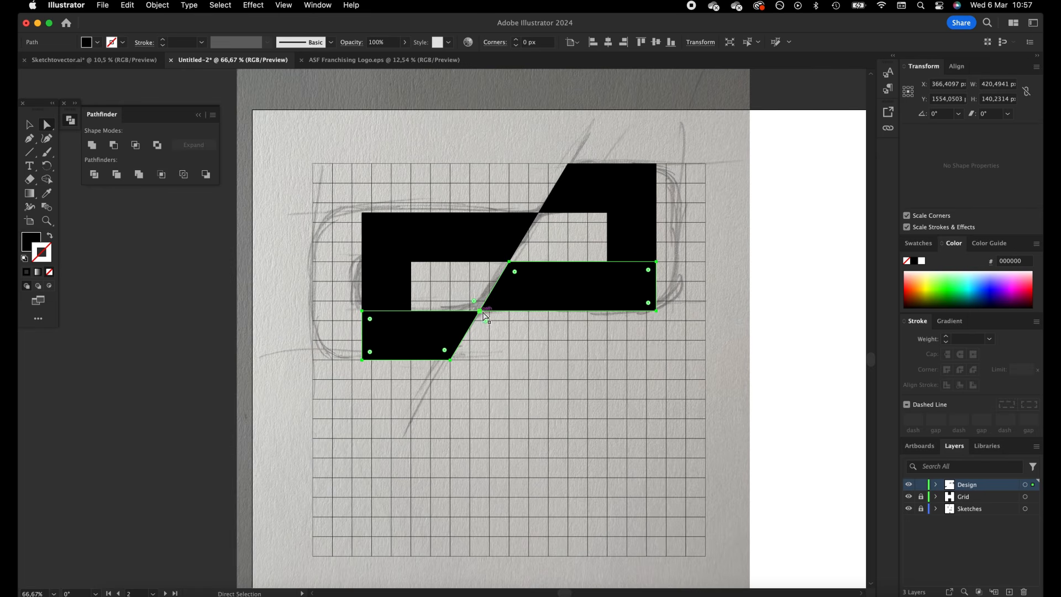
pyautogui.moveTo(465, 293); pyautogui.dragTo(481, 315)
pyautogui.moveTo(493, 394); pyautogui.dragTo(441, 356)
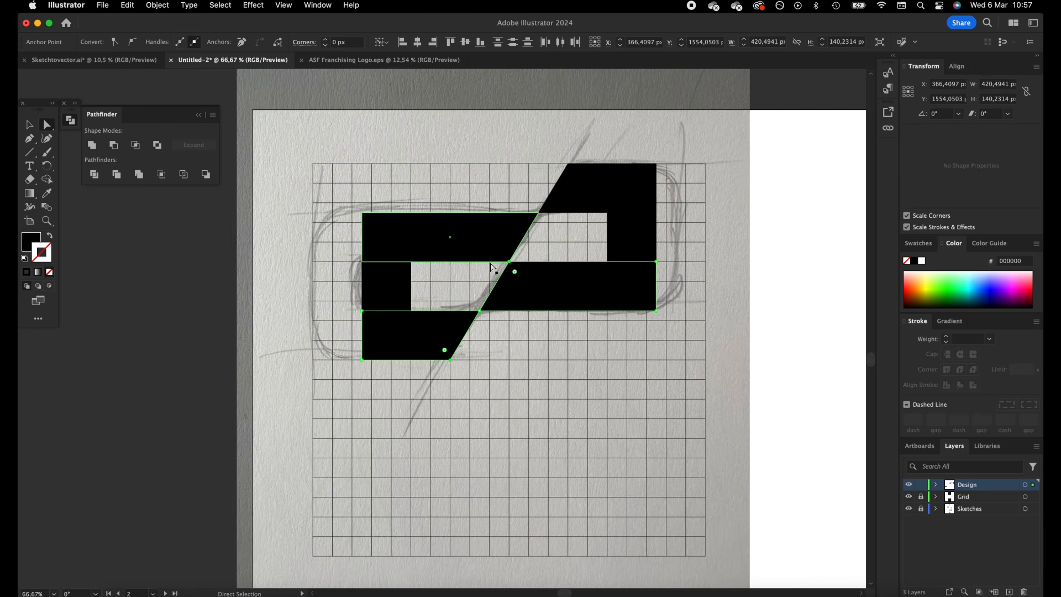
pyautogui.click(515, 267)
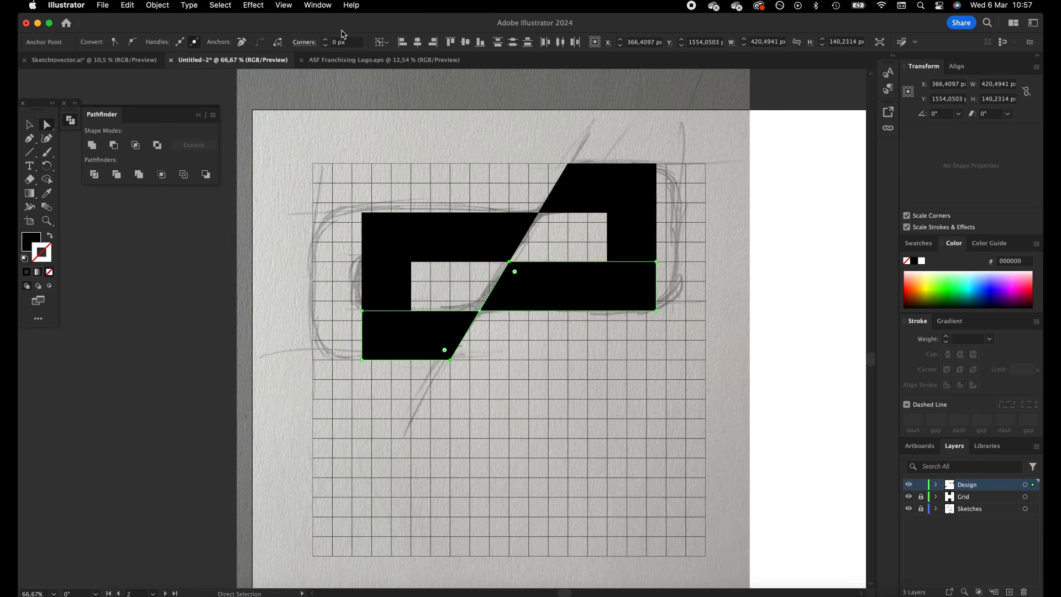
pyautogui.click(327, 41)
pyautogui.click(326, 41)
pyautogui.moveTo(476, 294); pyautogui.dragTo(494, 333)
pyautogui.click(326, 41)
# Unite the mark's two upper bars with Pathfinder
pyautogui.press('v')
pyautogui.click(498, 232)
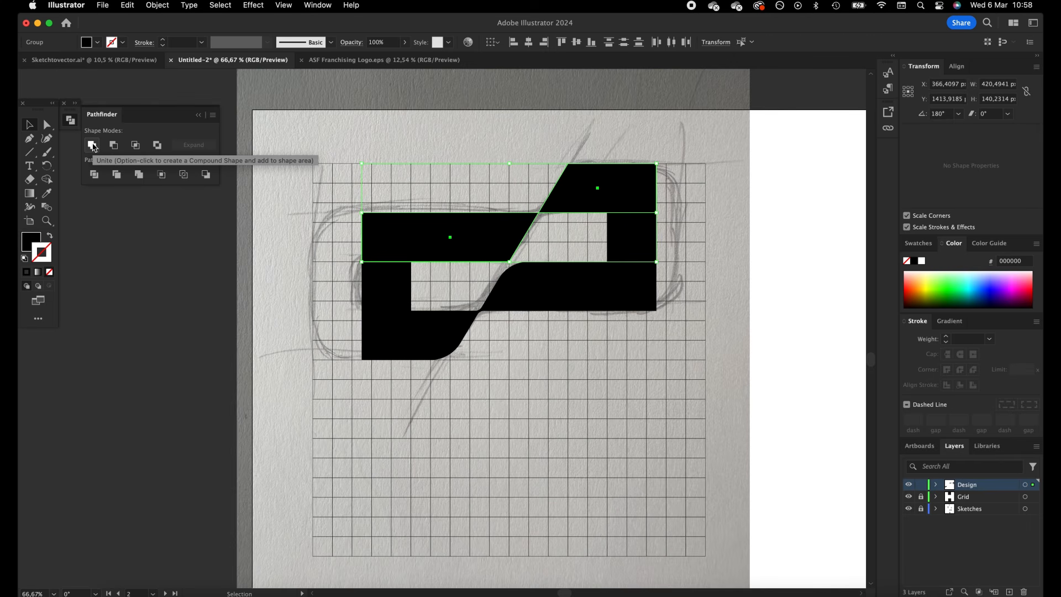
pyautogui.click(92, 145)
# Round the united upper bars' two outer diagonal corners to match the lower bars, and soften their narrow junction
pyautogui.click(44, 130)
pyautogui.click(368, 130)
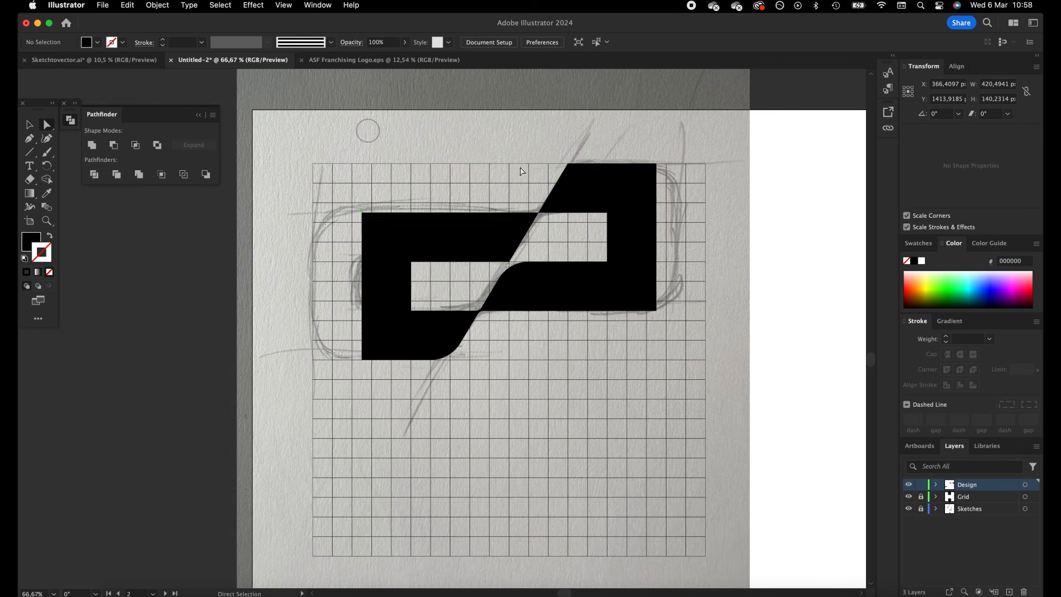
pyautogui.moveTo(597, 193); pyautogui.dragTo(586, 231)
pyautogui.press('super+z')
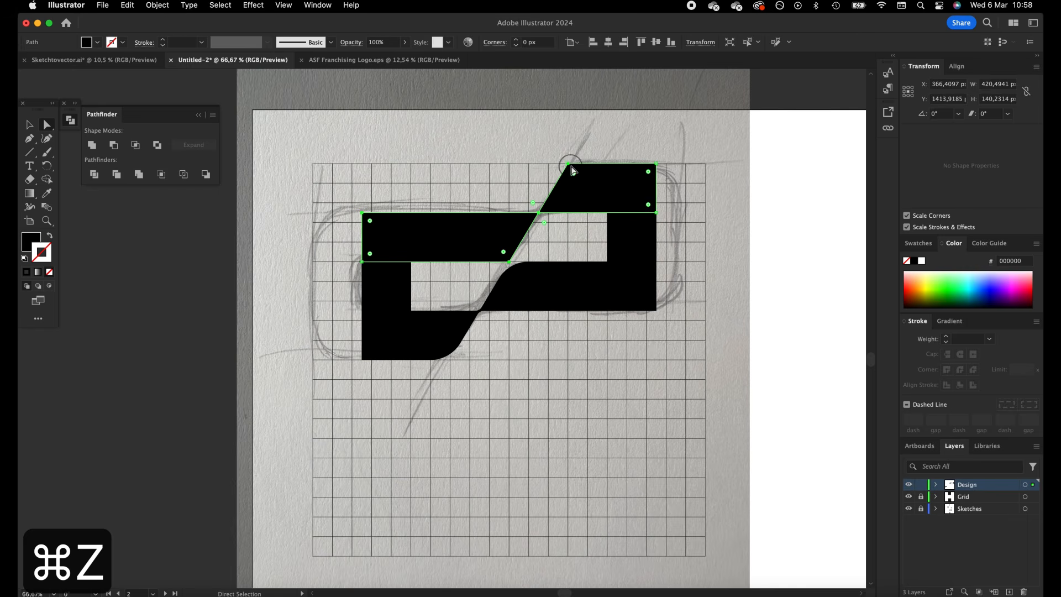
pyautogui.click(568, 164)
pyautogui.click(505, 256)
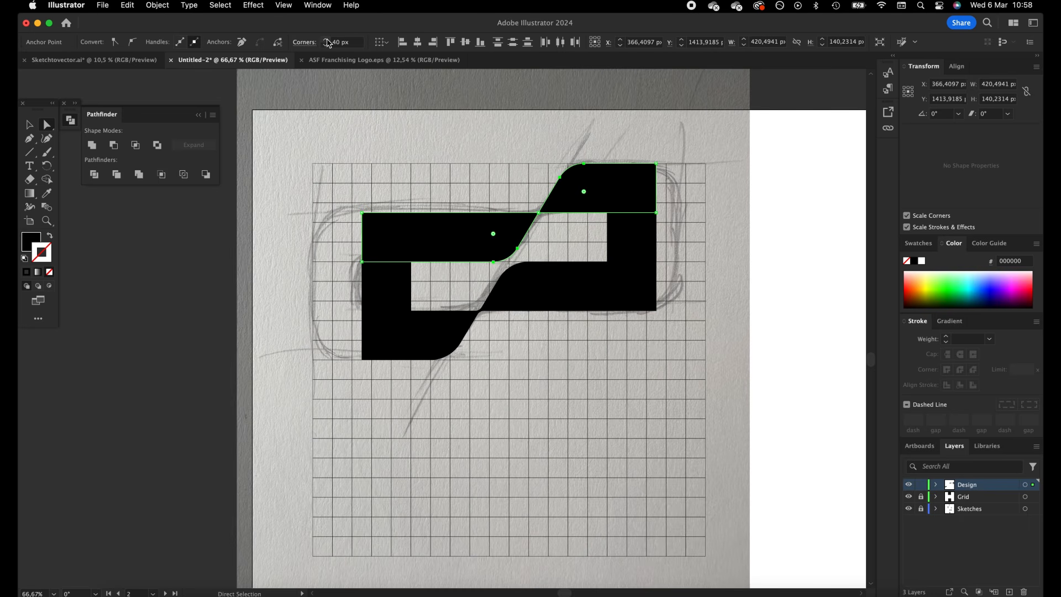
pyautogui.click(539, 212)
pyautogui.moveTo(558, 239); pyautogui.dragTo(524, 207)
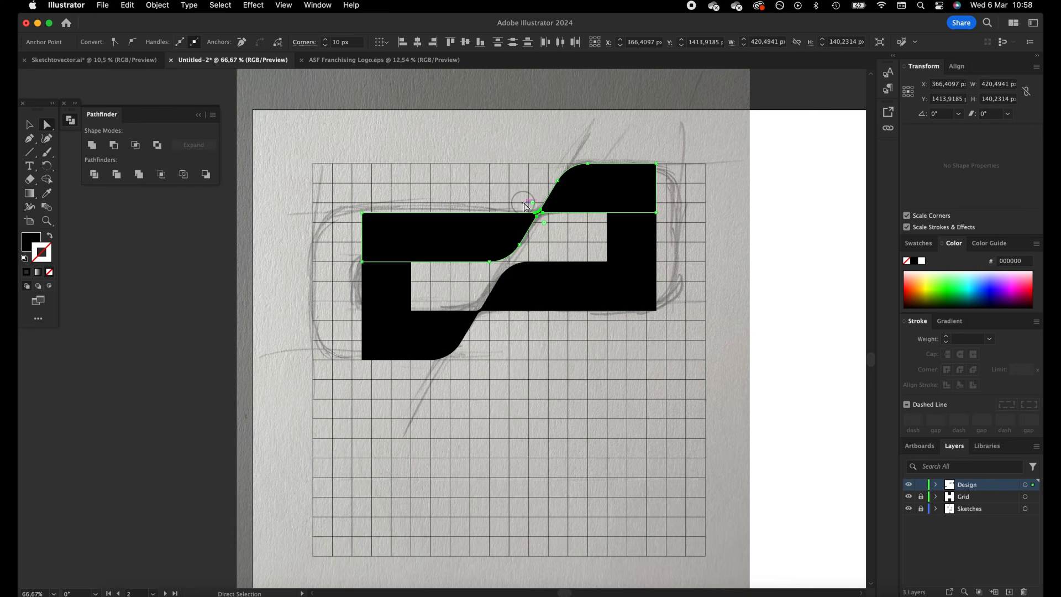
pyautogui.click(474, 177)
# Merge the upper bars, lower bars and both end squares into one continuous shape with the Shape Builder
pyautogui.click(386, 296)
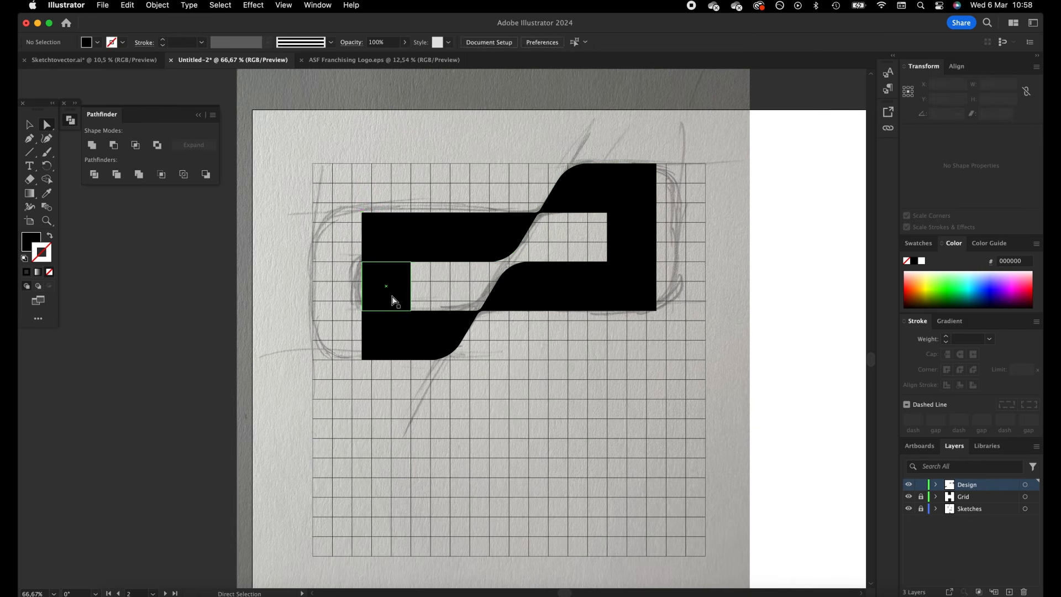
pyautogui.keyDown('shift'); pyautogui.click(443, 239); pyautogui.keyUp('shift')
pyautogui.keyDown('shift'); pyautogui.click(639, 287); pyautogui.keyUp('shift')
pyautogui.keyDown('shift'); pyautogui.click(634, 237); pyautogui.keyUp('shift')
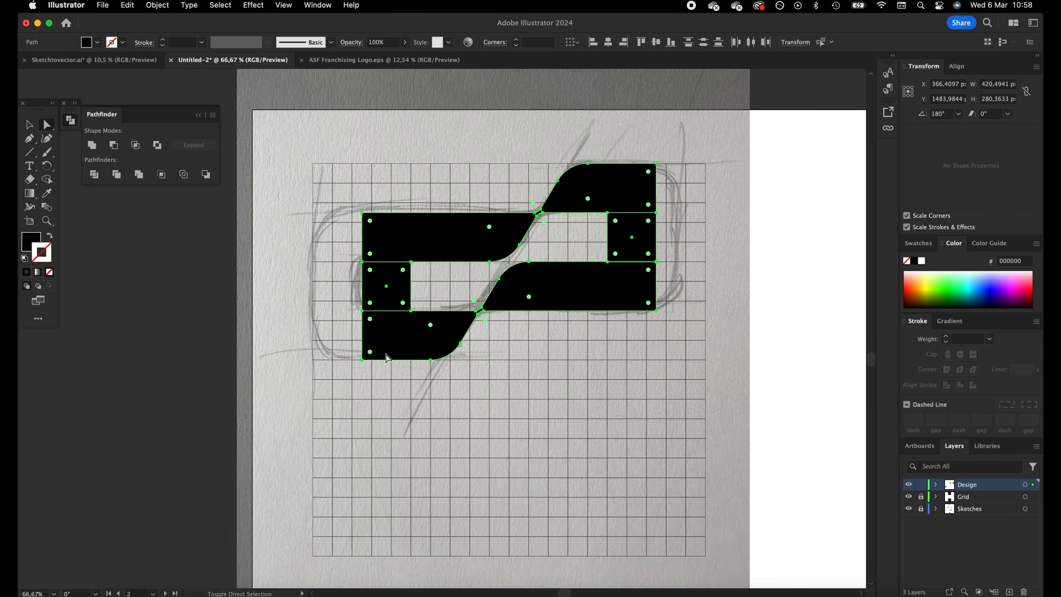
pyautogui.hotkey('shift', 'm')
pyautogui.moveTo(377, 242); pyautogui.dragTo(391, 331)
pyautogui.moveTo(628, 287); pyautogui.dragTo(644, 206)
pyautogui.press('a')
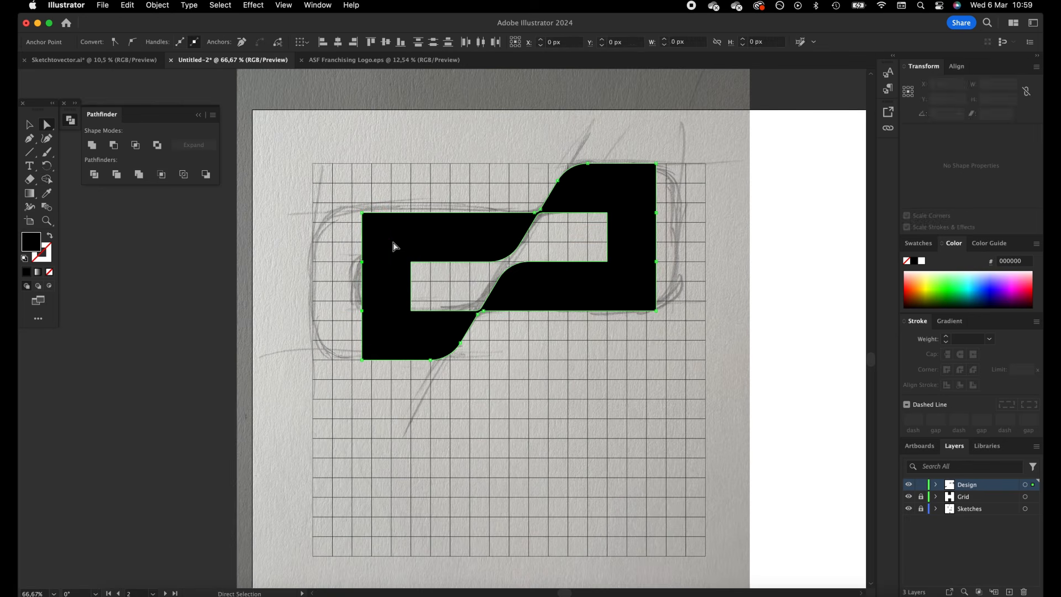
pyautogui.press('super+shift+a')
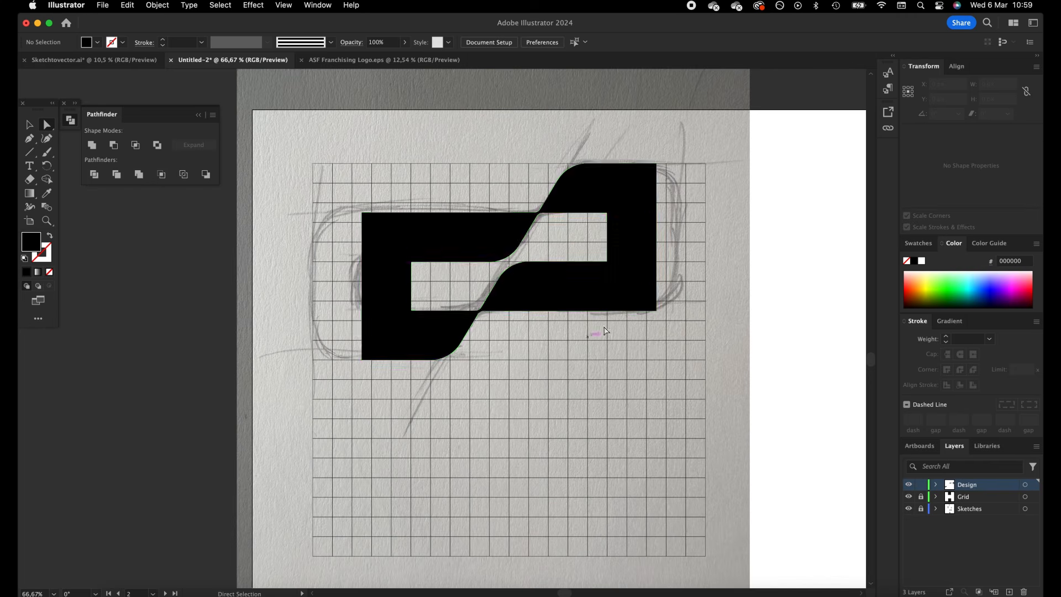
# Round the four outer corners at the left and right ends of the merged mark into large curves
pyautogui.click(407, 239)
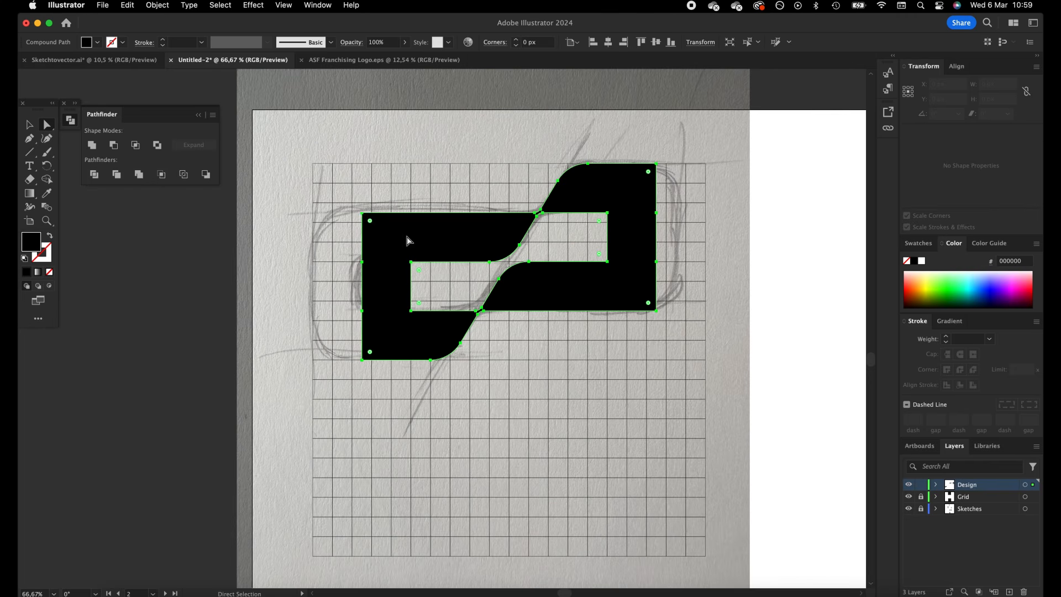
pyautogui.click(363, 213)
pyautogui.keyDown('shift'); pyautogui.click(362, 360); pyautogui.keyUp('shift')
pyautogui.keyDown('shift'); pyautogui.click(656, 311); pyautogui.keyUp('shift')
pyautogui.keyDown('shift'); pyautogui.click(656, 163); pyautogui.keyUp('shift')
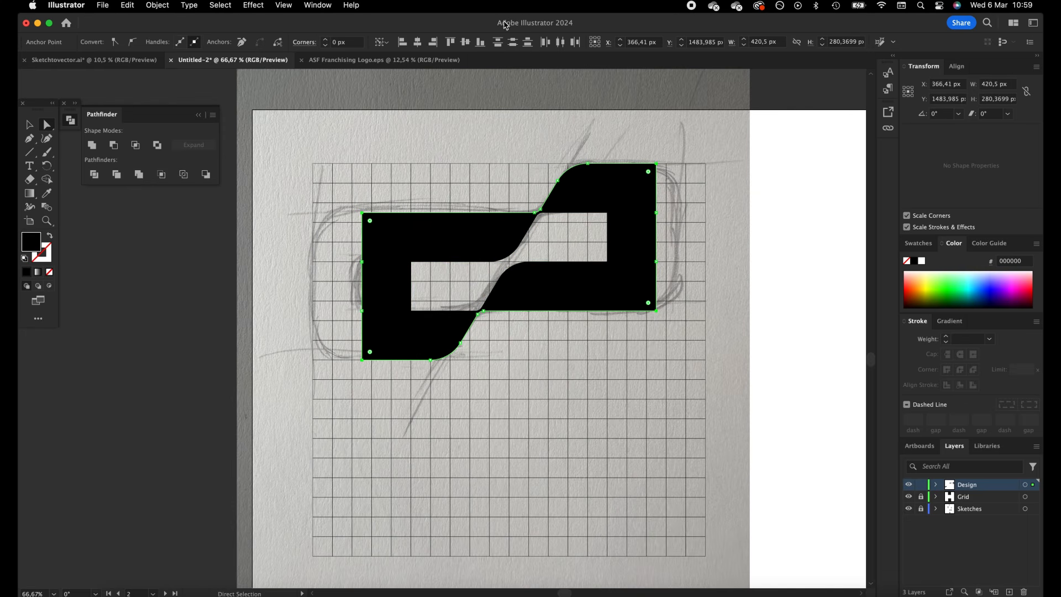
pyautogui.keyDown('shift'); pyautogui.click(326, 41); pyautogui.keyUp('shift')
pyautogui.keyDown('shift'); pyautogui.click(326, 41); pyautogui.keyUp('shift')
pyautogui.keyDown('shift'); pyautogui.click(326, 41); pyautogui.keyUp('shift')
pyautogui.keyDown('shift'); pyautogui.click(327, 40); pyautogui.keyUp('shift')
pyautogui.keyDown('shift'); pyautogui.click(326, 41); pyautogui.keyUp('shift')
# Round the four inner corners of the mark's two openings to 5 px
pyautogui.moveTo(592, 234); pyautogui.dragTo(611, 210)
pyautogui.moveTo(592, 253); pyautogui.dragTo(618, 277)
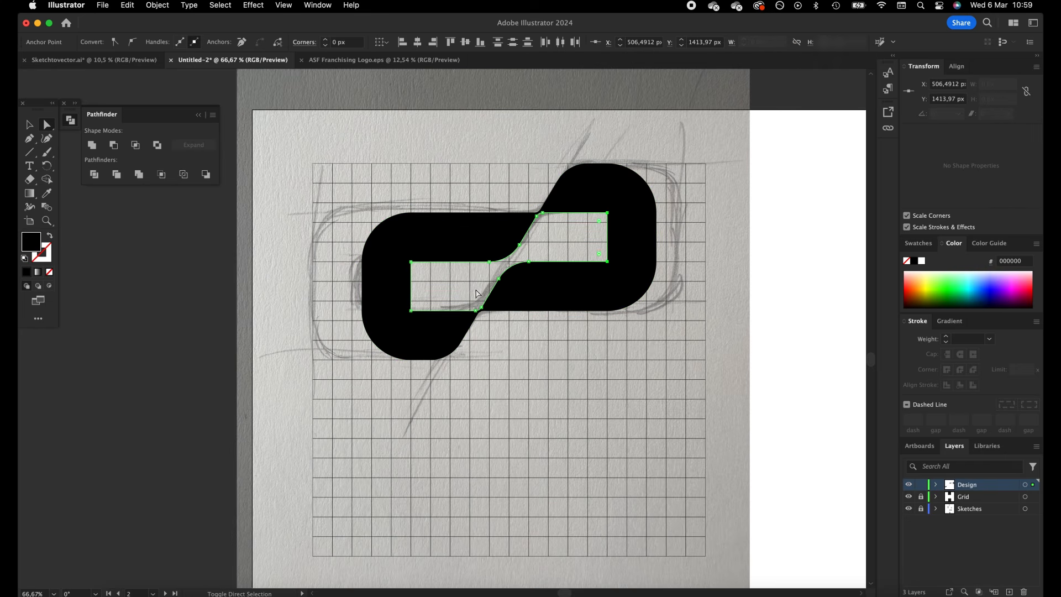
pyautogui.moveTo(404, 258); pyautogui.dragTo(403, 256)
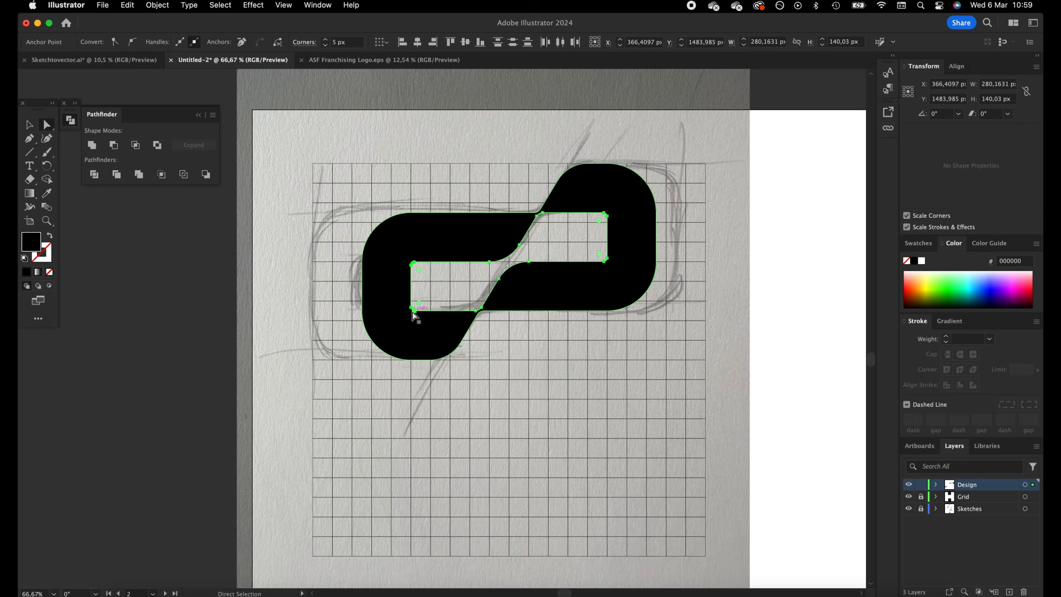
pyautogui.click(29, 125)
pyautogui.click(744, 321)
# Look over the interlocking mark and bring the stripe sketch with its grid into view
pyautogui.press('z')
pyautogui.moveTo(745, 310); pyautogui.dragTo(610, 362)
pyautogui.click(28, 123)
pyautogui.moveTo(790, 301); pyautogui.dragTo(533, 304)
pyautogui.moveTo(410, 310)
pyautogui.mouseDown()
pyautogui.moveTo(697, 350)
pyautogui.moveTo(713, 365)
pyautogui.moveTo(465, 354)
pyautogui.mouseUp()
pyautogui.click(521, 254)
pyautogui.press('z')
pyautogui.moveTo(500, 260); pyautogui.dragTo(521, 319)
pyautogui.click(31, 131)
pyautogui.click(534, 287)
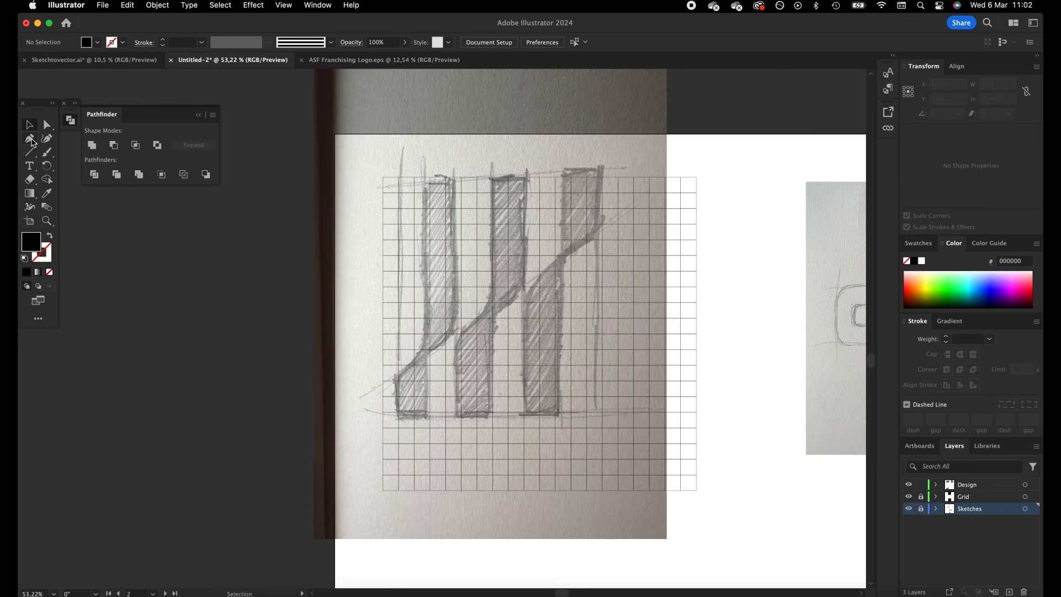
# On the Design layer, draw a black rectangle about 56 × 210 px over the middle upper stripe and duplicate it onto the middle lower stripe
pyautogui.moveTo(29, 155); pyautogui.dragTo(96, 145)
pyautogui.click(976, 485)
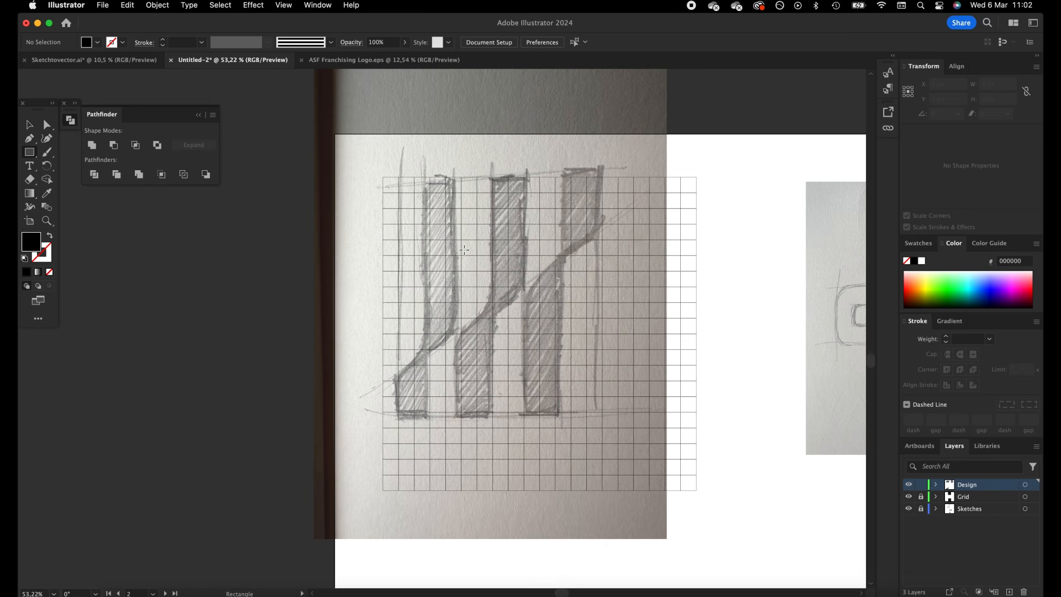
pyautogui.moveTo(492, 177); pyautogui.dragTo(524, 287)
pyautogui.press('v')
pyautogui.moveTo(495, 233); pyautogui.dragTo(486, 366)
# Duplicate the two bars onto the sketch's right-hand stripes and shorten the upper copy to about 140 px tall
pyautogui.moveTo(479, 303); pyautogui.dragTo(572, 255)
pyautogui.click(513, 284)
pyautogui.click(573, 285)
pyautogui.click(483, 319)
pyautogui.keyDown('shift'); pyautogui.click(506, 282); pyautogui.keyUp('shift')
pyautogui.click(575, 326)
pyautogui.click(575, 292)
# Extend the lower right bar upward to the level of the upper right bar's bottom edge
pyautogui.click(542, 313)
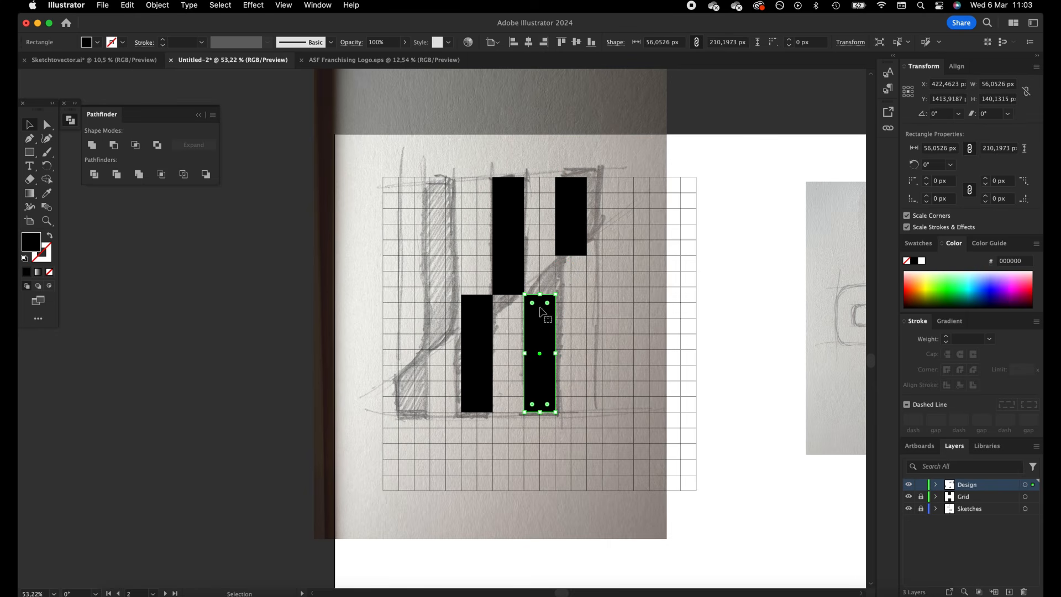
pyautogui.click(599, 295)
pyautogui.click(540, 307)
pyautogui.moveTo(547, 293); pyautogui.dragTo(443, 253)
# Duplicate the right-hand pair onto the left stripes, lengthening the upper copy and shortening the lower one so they meet corner to corner
pyautogui.keyDown('shift'); pyautogui.click(571, 247); pyautogui.keyUp('shift')
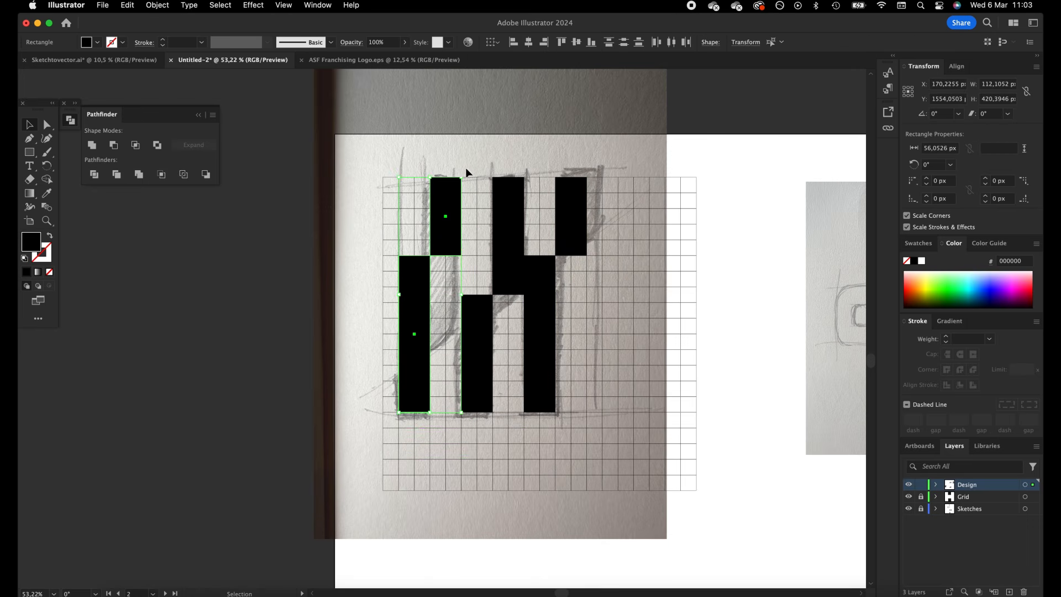
pyautogui.moveTo(457, 171); pyautogui.dragTo(438, 405)
pyautogui.click(652, 330)
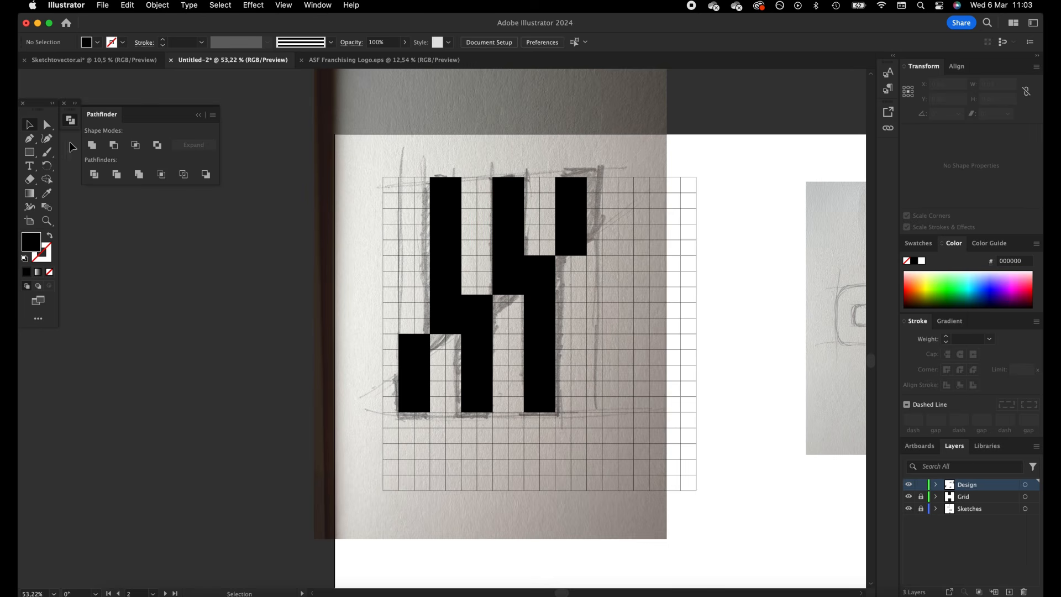
# Draw a straight diagonal line about 466 px long at about 32.7° through the meeting corners of the bars, with a black stroke
pyautogui.moveTo(32, 154); pyautogui.dragTo(87, 209)
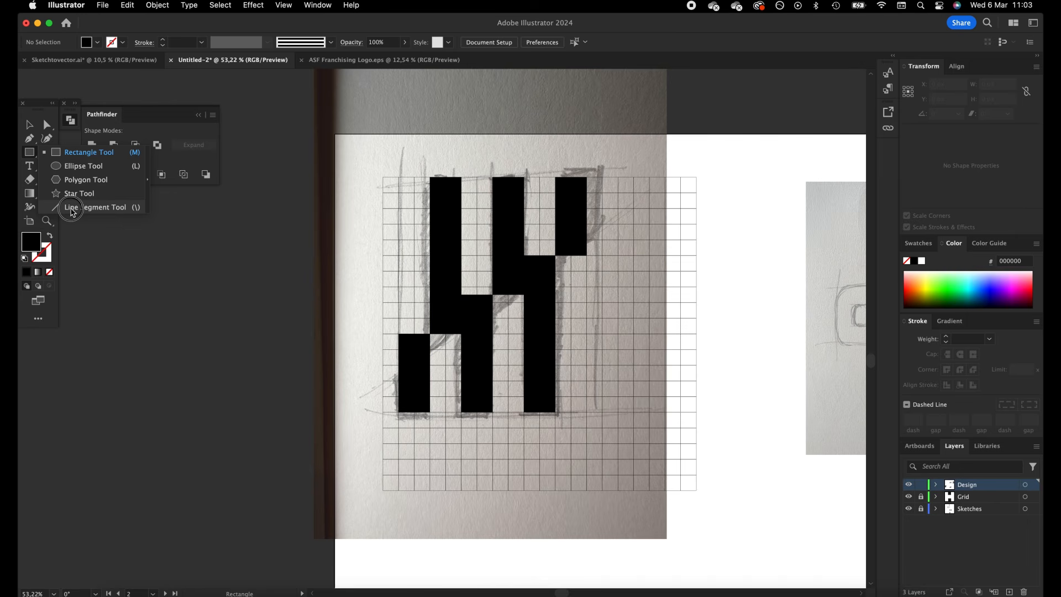
pyautogui.click(72, 209)
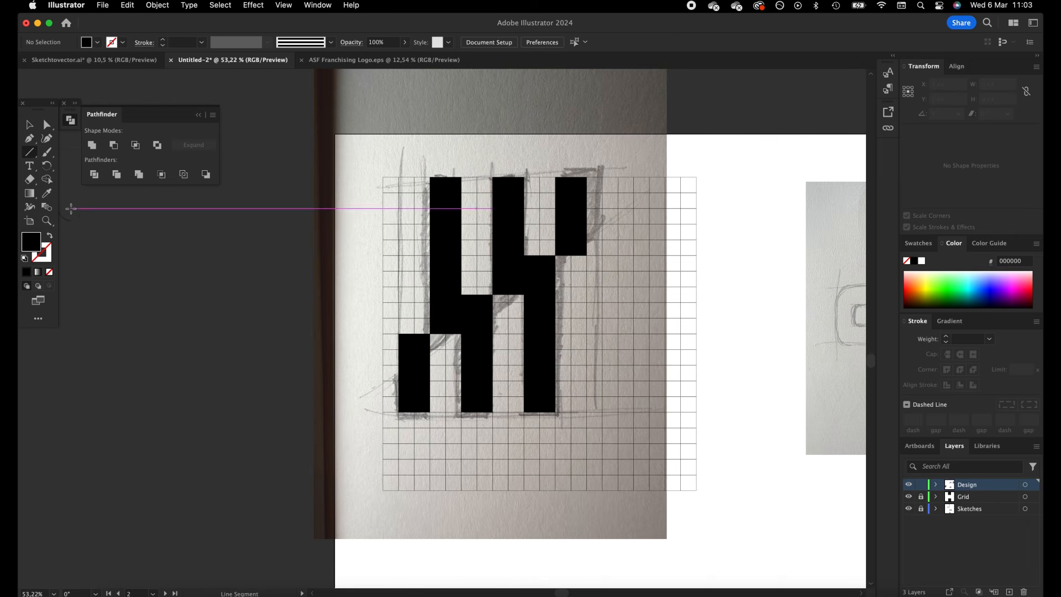
pyautogui.moveTo(492, 295); pyautogui.dragTo(598, 226)
pyautogui.press('z')
pyautogui.press('z')
pyautogui.click(28, 127)
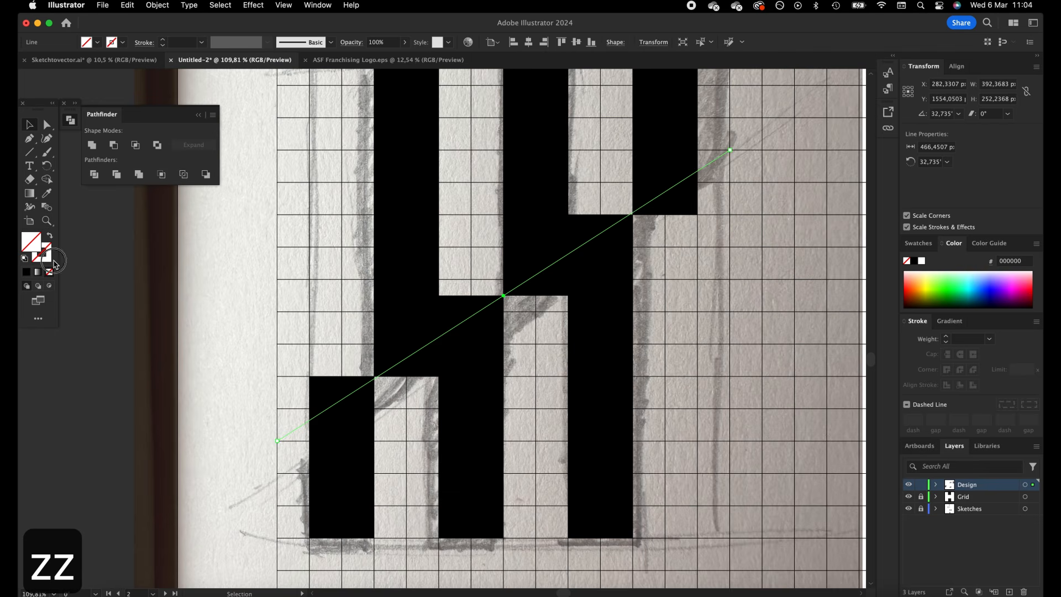
pyautogui.click(51, 260)
pyautogui.click(26, 272)
# Slant the facing ends of the right-hand upper and lower bars by moving their outer corner anchors onto the diagonal line
pyautogui.click(49, 127)
pyautogui.click(718, 239)
pyautogui.press('space')
pyautogui.moveTo(714, 235)
pyautogui.mouseDown()
pyautogui.moveTo(661, 240)
pyautogui.moveTo(642, 177)
pyautogui.mouseUp()
pyautogui.moveTo(579, 222)
pyautogui.mouseDown()
pyautogui.moveTo(579, 194)
pyautogui.moveTo(579, 215)
pyautogui.mouseUp()
pyautogui.press('super+equal')
pyautogui.press('super+equal')
pyautogui.press('super+equal')
pyautogui.moveTo(446, 332)
pyautogui.mouseDown()
pyautogui.moveTo(439, 369)
pyautogui.moveTo(443, 347)
pyautogui.mouseUp()
# Slant the facing ends of the middle upper and lower bars by moving their outer corner anchors onto the diagonal line
pyautogui.press('space')
pyautogui.moveTo(265, 356); pyautogui.dragTo(427, 339)
pyautogui.moveTo(425, 449); pyautogui.dragTo(430, 335)
pyautogui.press('space')
pyautogui.moveTo(281, 448); pyautogui.dragTo(564, 287)
pyautogui.moveTo(355, 287); pyautogui.dragTo(354, 403)
# Slant the facing ends of the left-hand upper and lower bars by moving their outer corner anchors onto the diagonal line
pyautogui.press('space')
pyautogui.moveTo(374, 409); pyautogui.dragTo(564, 267)
pyautogui.moveTo(543, 362); pyautogui.dragTo(545, 258)
pyautogui.moveTo(368, 366)
pyautogui.mouseDown()
pyautogui.moveTo(369, 338)
pyautogui.moveTo(367, 398)
pyautogui.moveTo(368, 371)
pyautogui.mouseUp()
pyautogui.click(343, 373)
pyautogui.moveTo(193, 376); pyautogui.dragTo(193, 487)
# Delete the diagonal guide line that crosses the slanted bars
pyautogui.press('z')
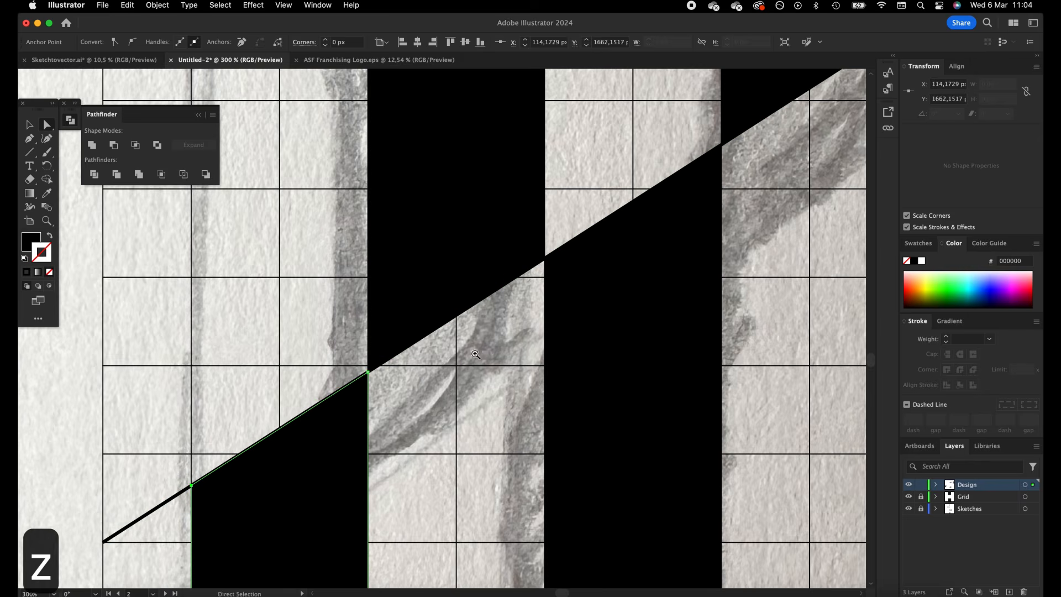
pyautogui.moveTo(505, 344); pyautogui.dragTo(310, 467)
pyautogui.press('space')
pyautogui.moveTo(561, 280); pyautogui.dragTo(453, 317)
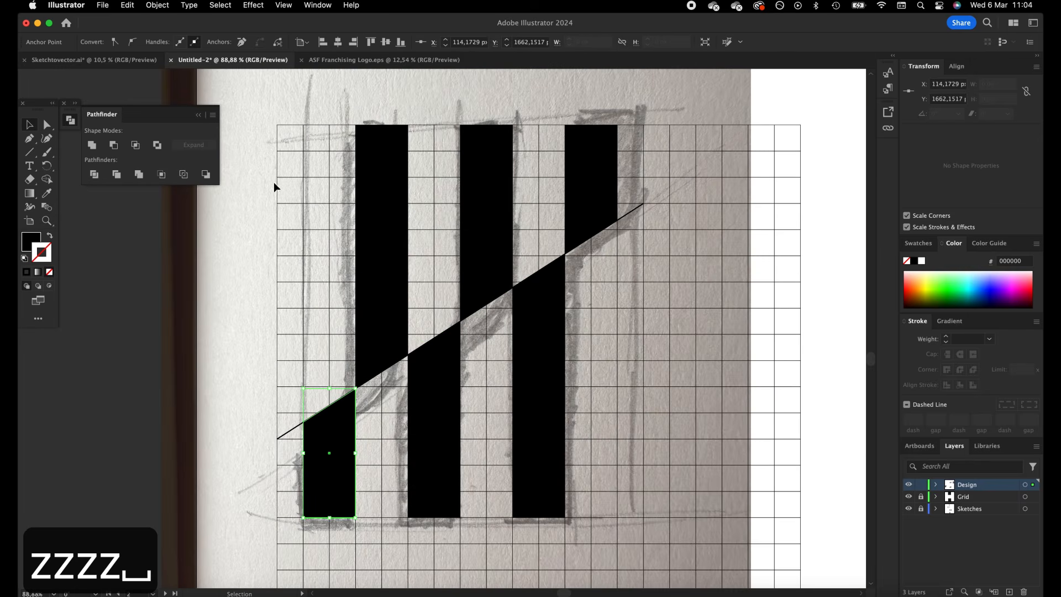
pyautogui.click(283, 435)
pyautogui.press('space')
pyautogui.moveTo(364, 410); pyautogui.dragTo(334, 403)
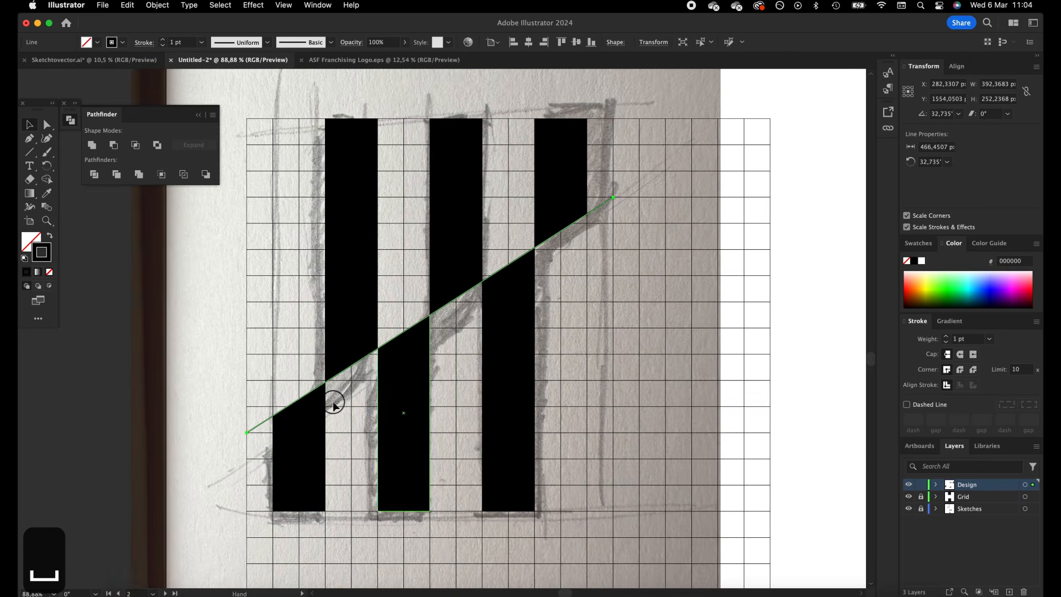
pyautogui.press('BackSpace')
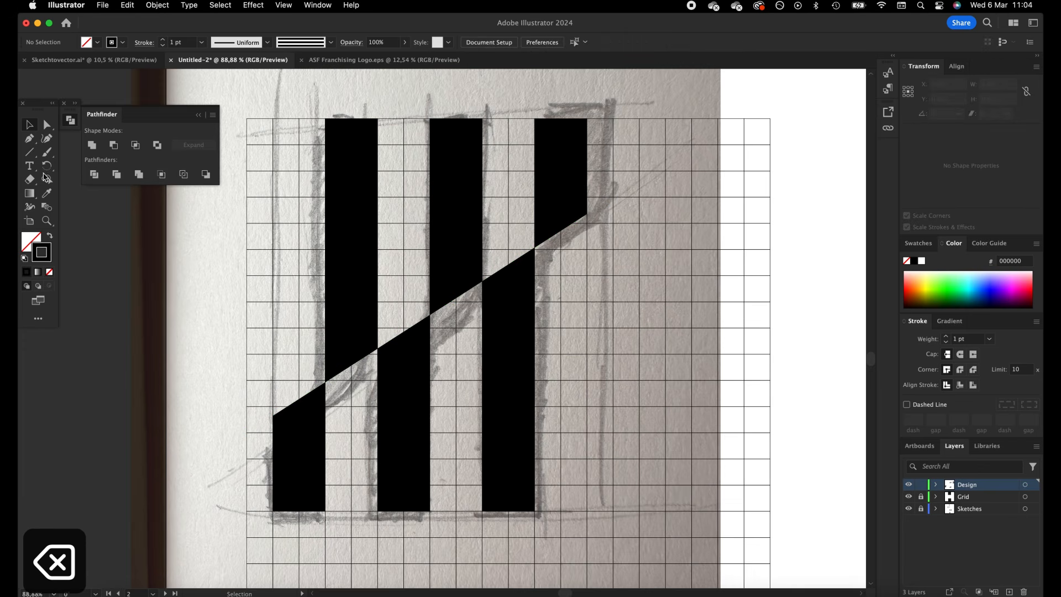
# Shorten the mark by lowering the upper bars' top edges and raising the lower bars' bottom edges by one grid row each
pyautogui.click(47, 126)
pyautogui.moveTo(303, 102); pyautogui.dragTo(588, 144)
pyautogui.press('space')
pyautogui.moveTo(634, 284); pyautogui.dragTo(704, 200)
pyautogui.moveTo(304, 490); pyautogui.dragTo(606, 405)
pyautogui.scroll(3, 658, 308)
pyautogui.hscroll(2, 658, 307)
pyautogui.click(27, 125)
pyautogui.click(221, 304)
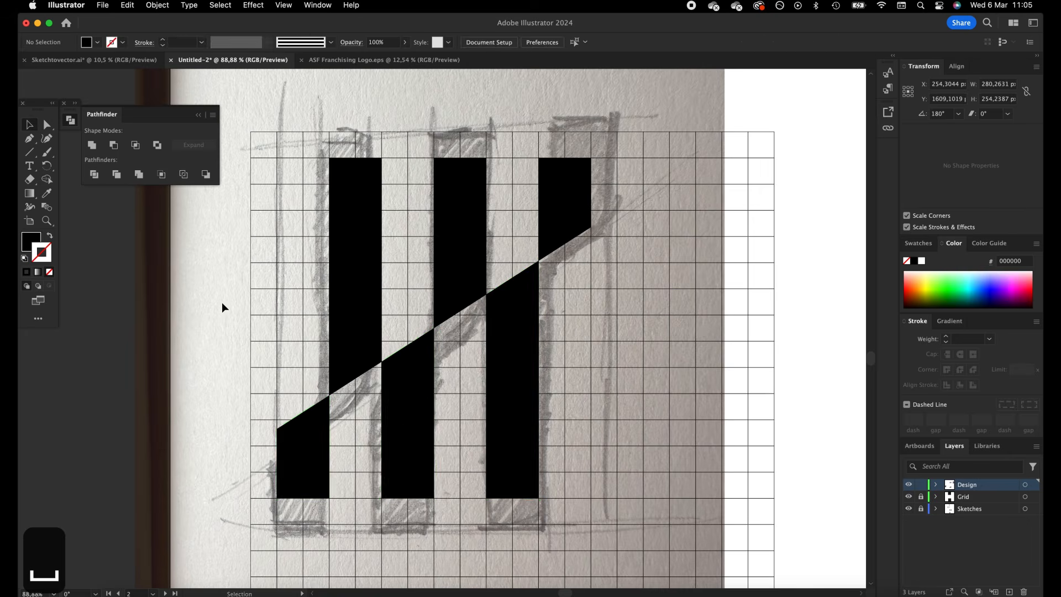
# Give the right-hand upper and lower bars a 0.1 pt stroke
pyautogui.press('space')
pyautogui.moveTo(247, 358); pyautogui.dragTo(274, 324)
pyautogui.moveTo(256, 412); pyautogui.dragTo(549, 251)
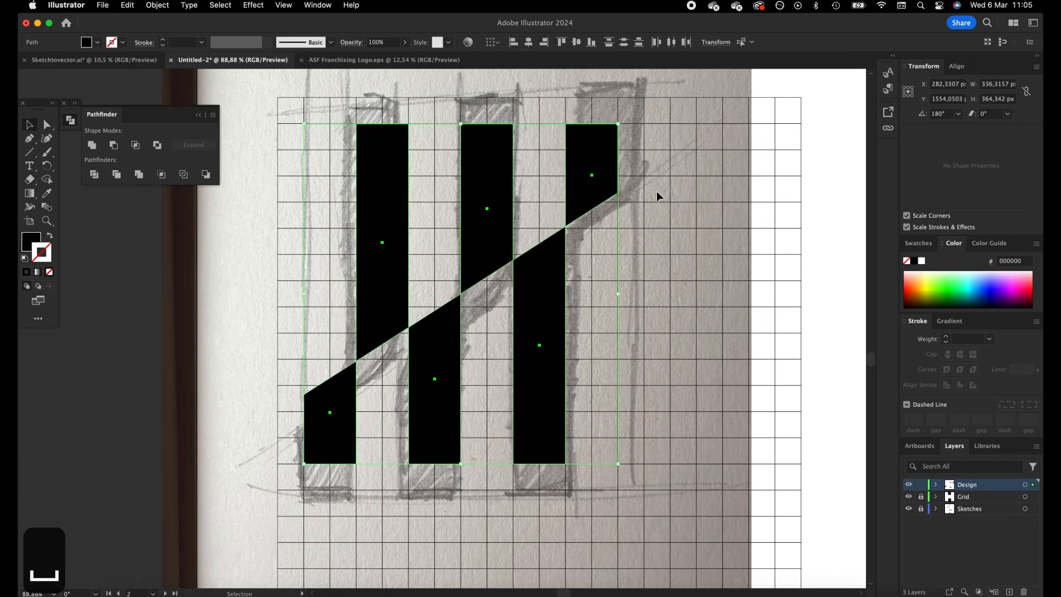
pyautogui.click(642, 221)
pyautogui.click(540, 287)
pyautogui.keyDown('shift'); pyautogui.click(599, 177); pyautogui.keyUp('shift')
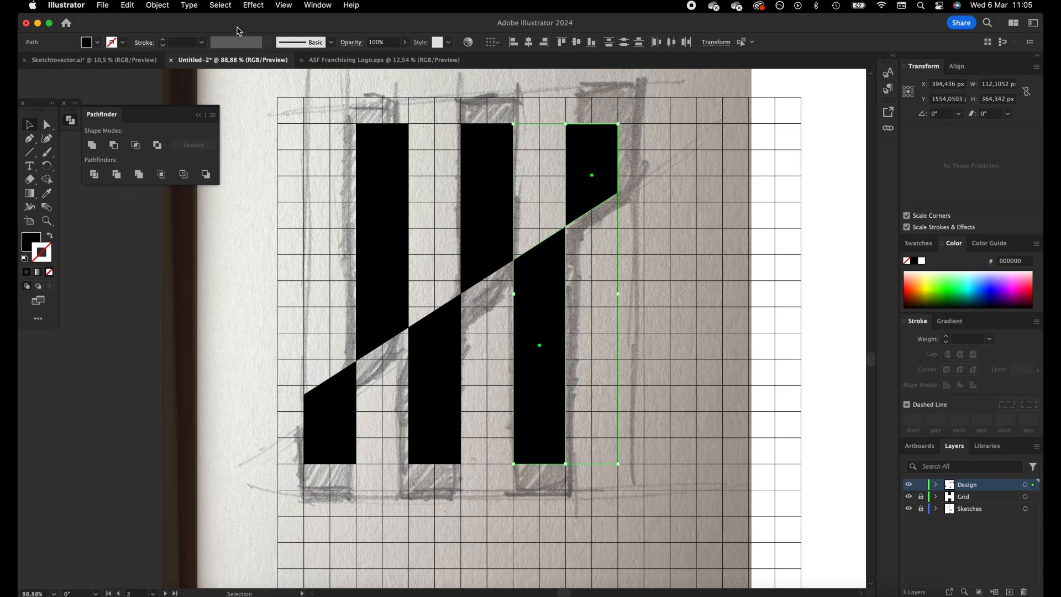
pyautogui.write('1')
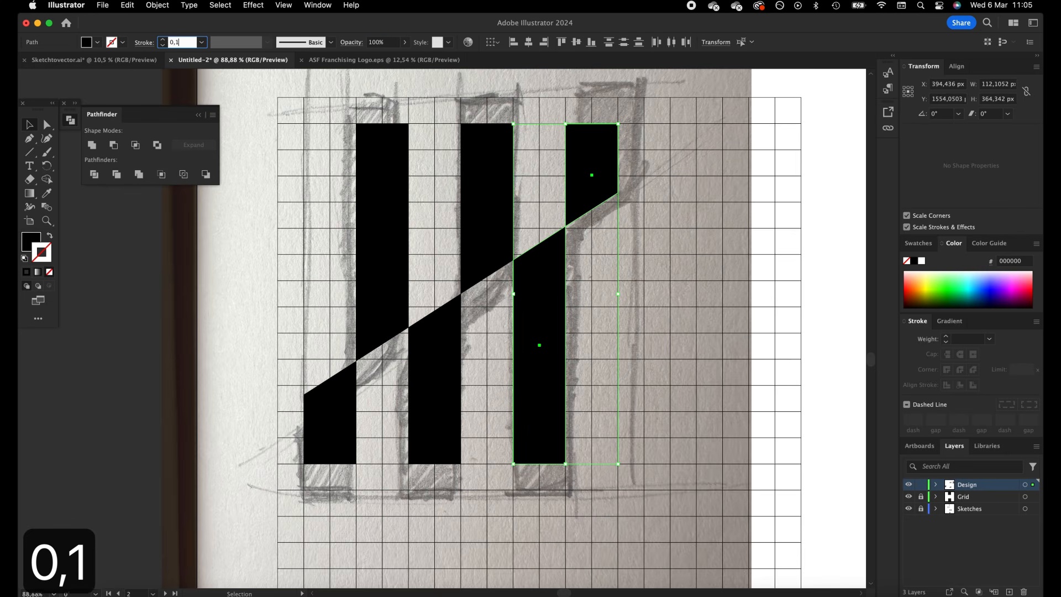
pyautogui.press('Tab')
# Try to give the four remaining left and middle bars a 0.1 pt stroke
pyautogui.click(467, 315)
pyautogui.moveTo(298, 283); pyautogui.dragTo(377, 413)
pyautogui.doubleClick(180, 43)
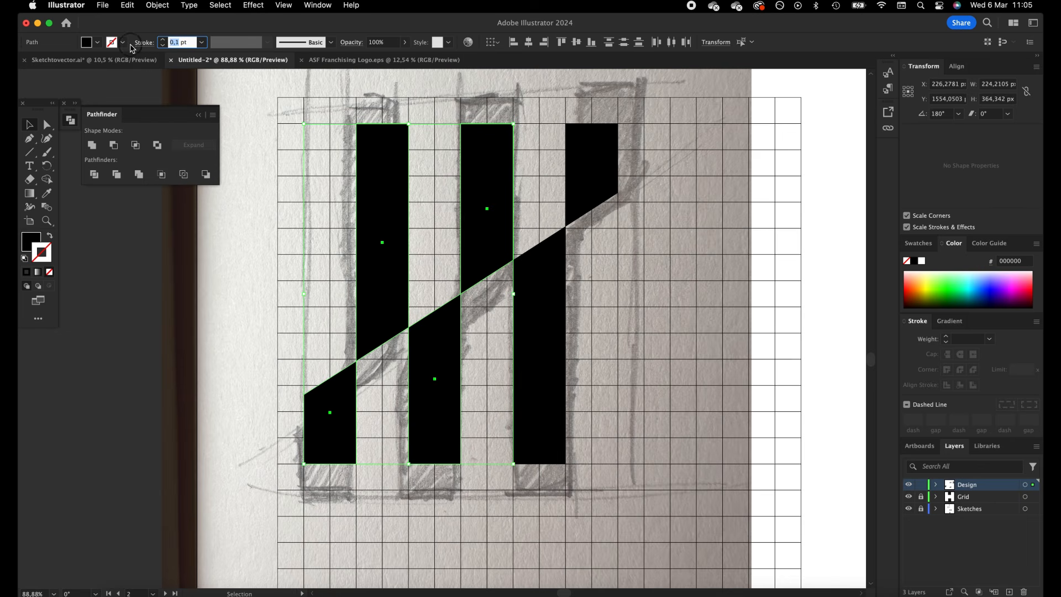
pyautogui.write('0,1')
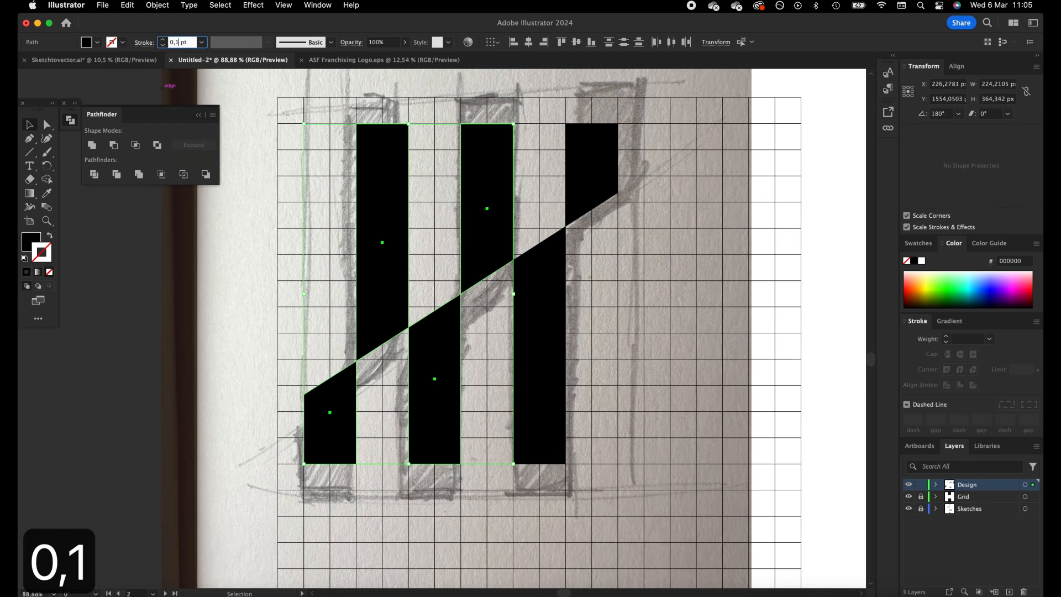
pyautogui.press('Return')
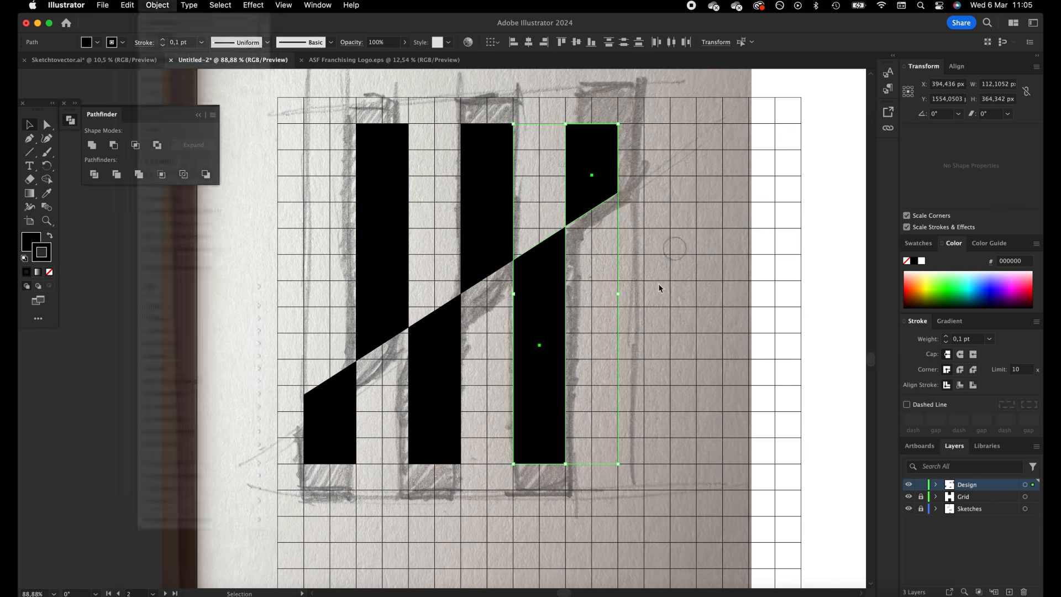
# Expand the fill and stroke of the right-hand upper and lower bars and unite them into one shape
pyautogui.moveTo(656, 287); pyautogui.dragTo(531, 167)
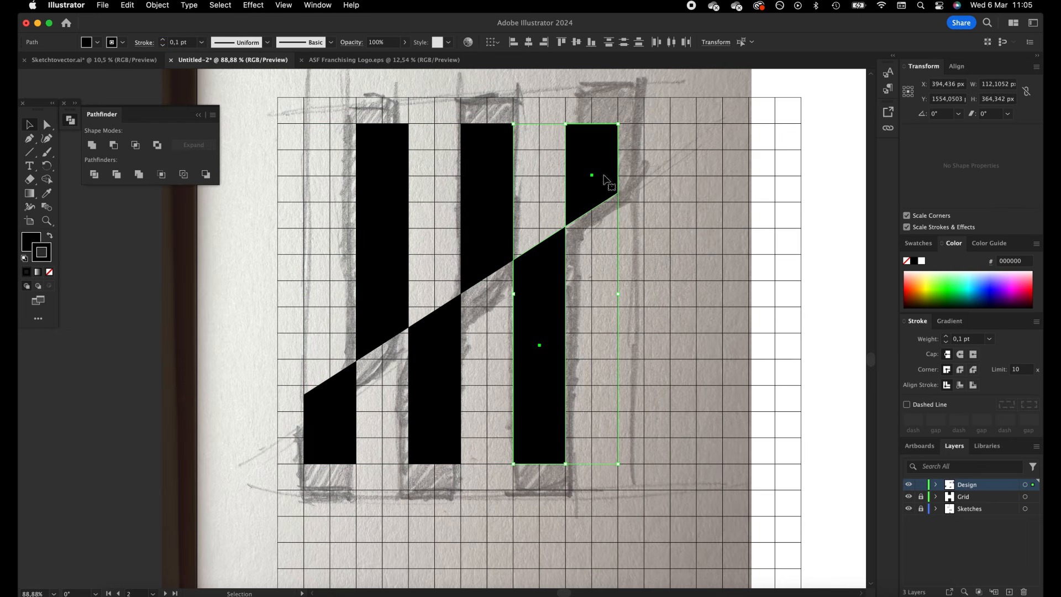
pyautogui.keyDown('shift'); pyautogui.click(470, 213); pyautogui.keyUp('shift')
pyautogui.keyDown('shift'); pyautogui.click(450, 210); pyautogui.keyUp('shift')
pyautogui.click(160, 5)
pyautogui.click(213, 161)
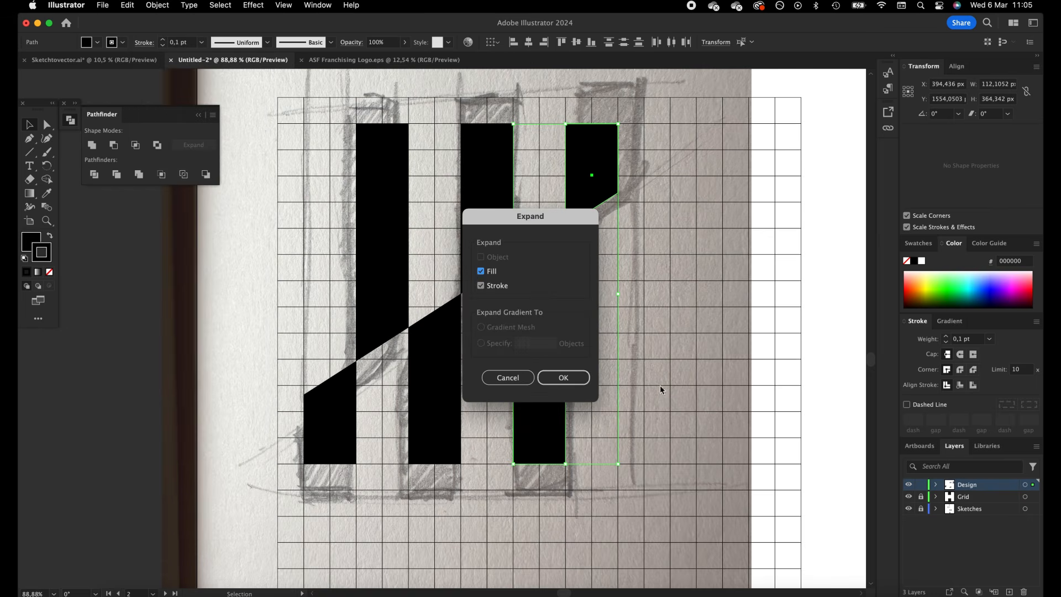
pyautogui.click(558, 384)
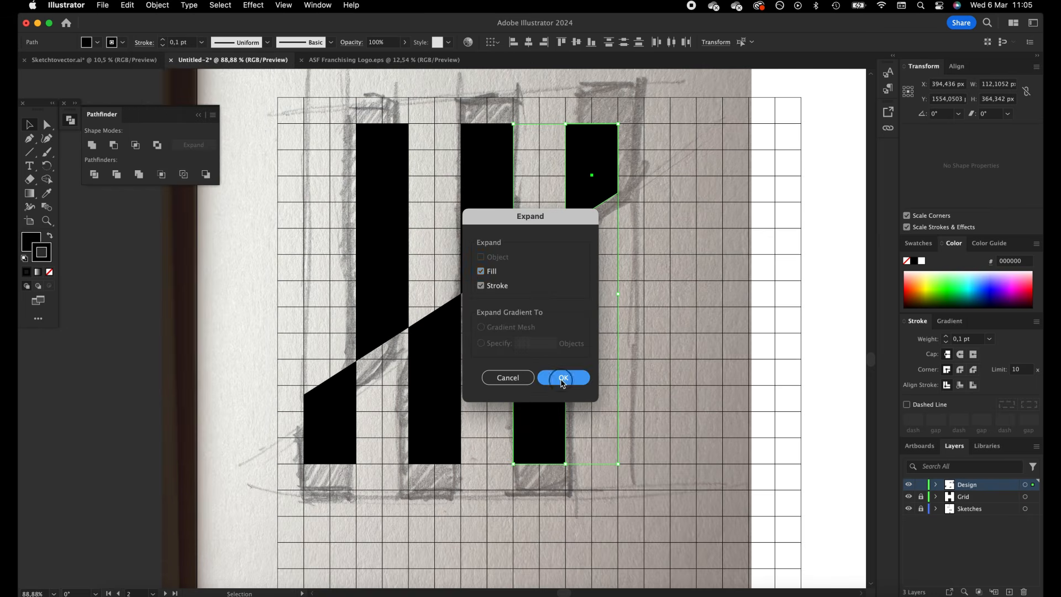
pyautogui.click(92, 145)
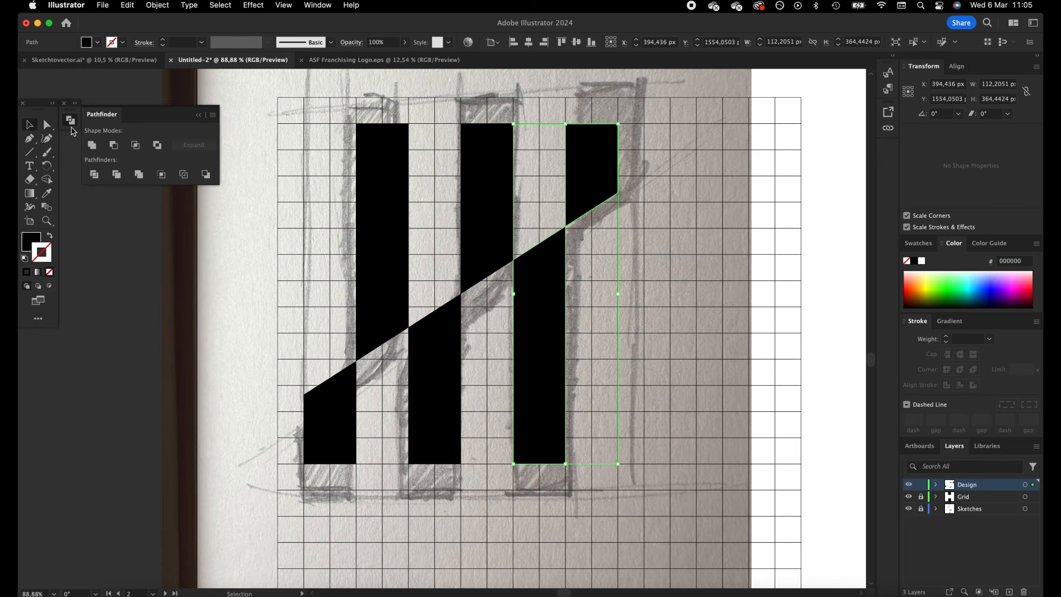
# Delete the surplus anchor points at the two outer slanted corners of the united right-hand shape
pyautogui.click(48, 125)
pyautogui.click(638, 217)
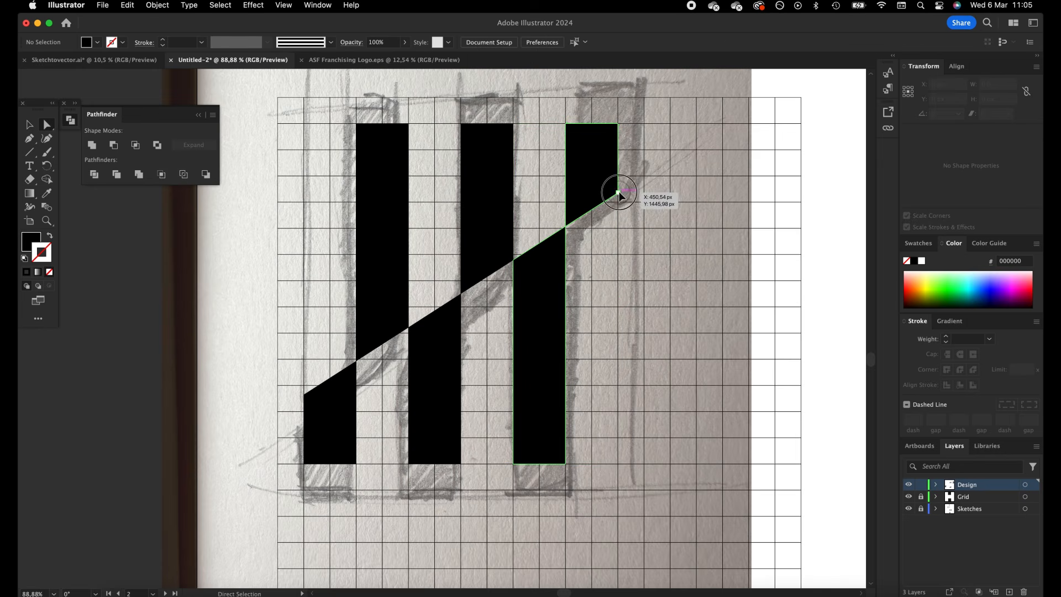
pyautogui.click(618, 193)
pyautogui.click(632, 204)
pyautogui.click(550, 237)
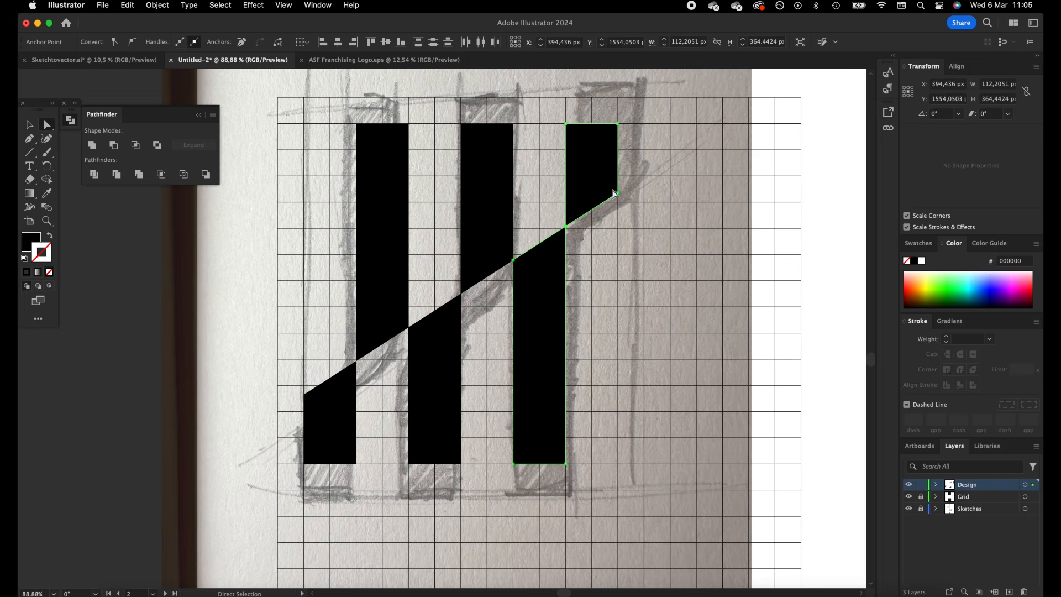
pyautogui.press('-')
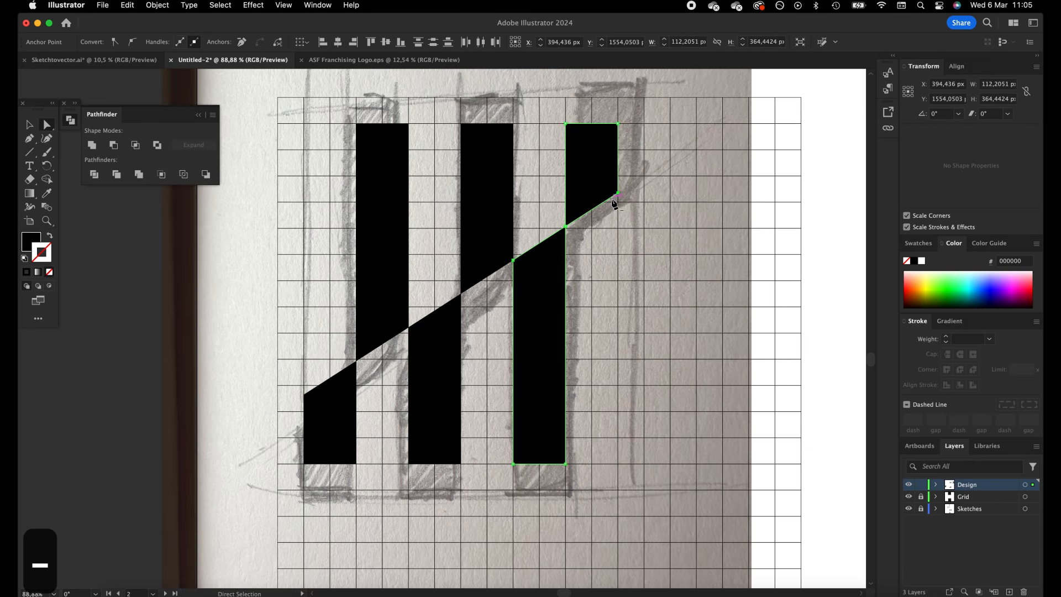
pyautogui.hscroll(1, 623, 195)
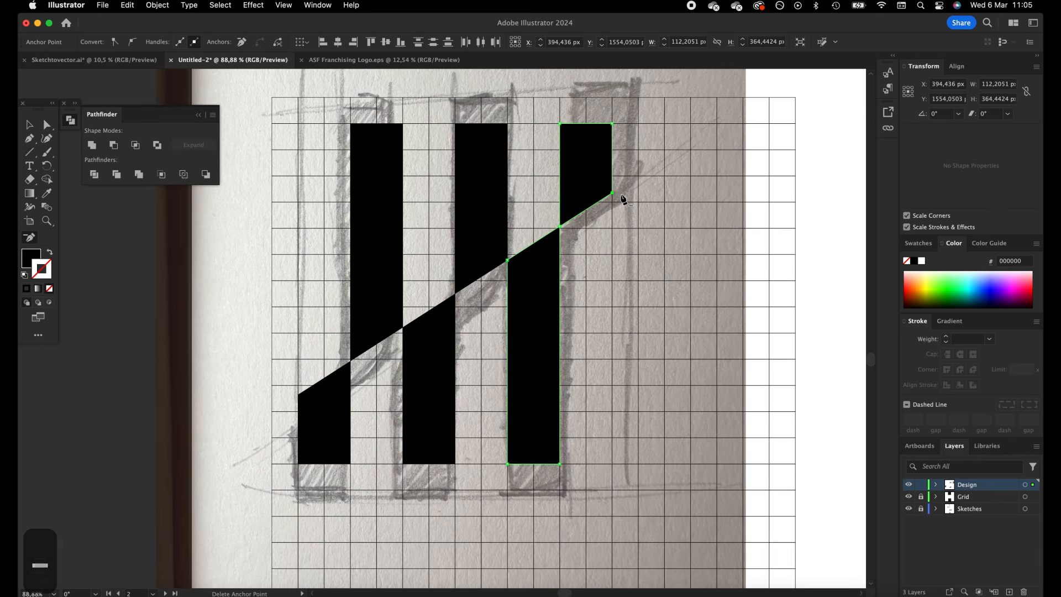
pyautogui.click(613, 194)
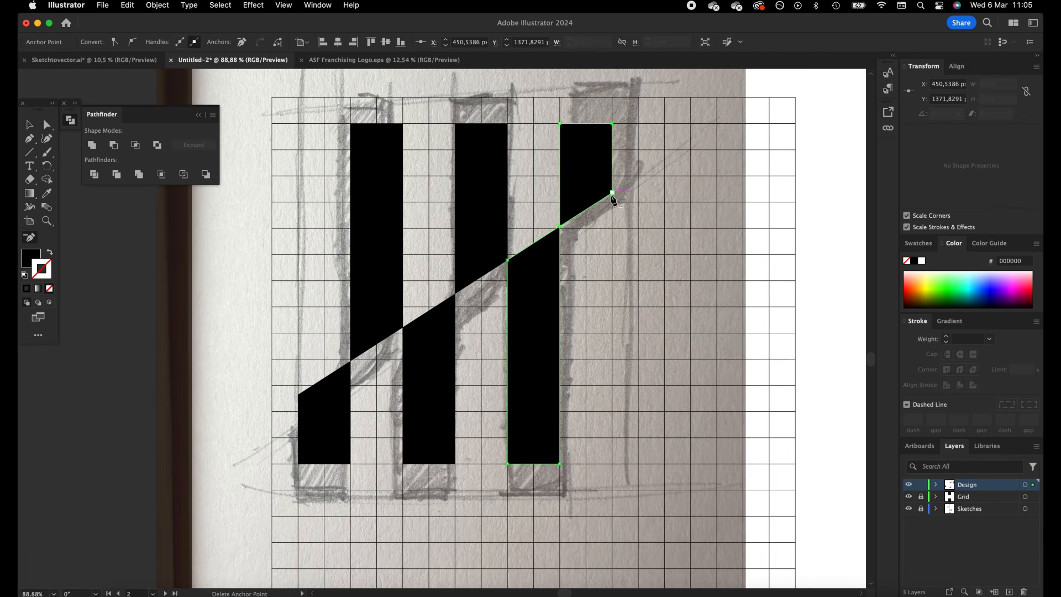
pyautogui.click(506, 262)
# Round the two outer slanted corners of the right-hand shape
pyautogui.click(47, 126)
pyautogui.click(612, 193)
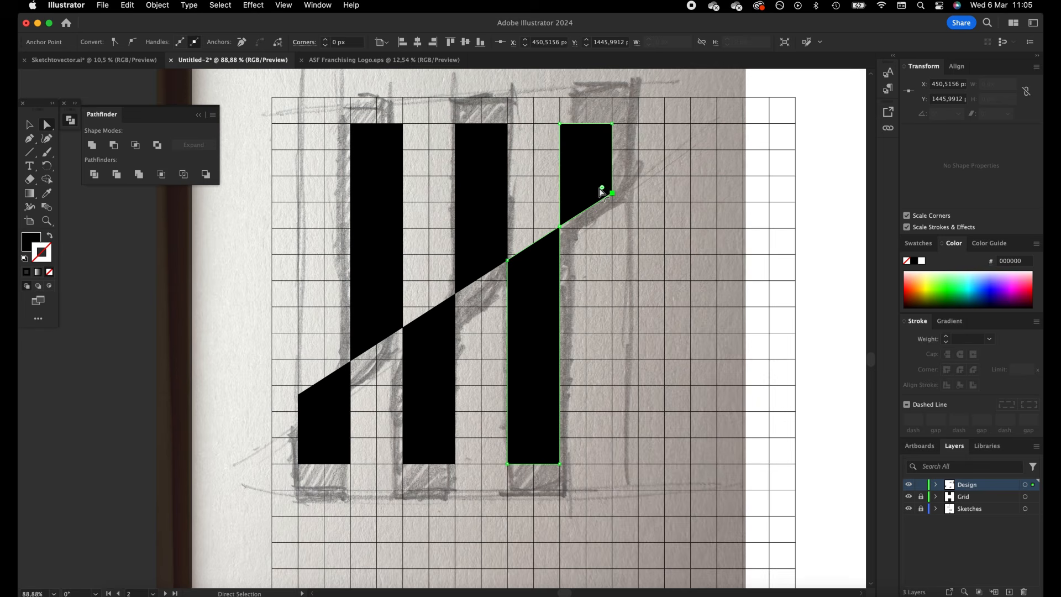
pyautogui.click(509, 260)
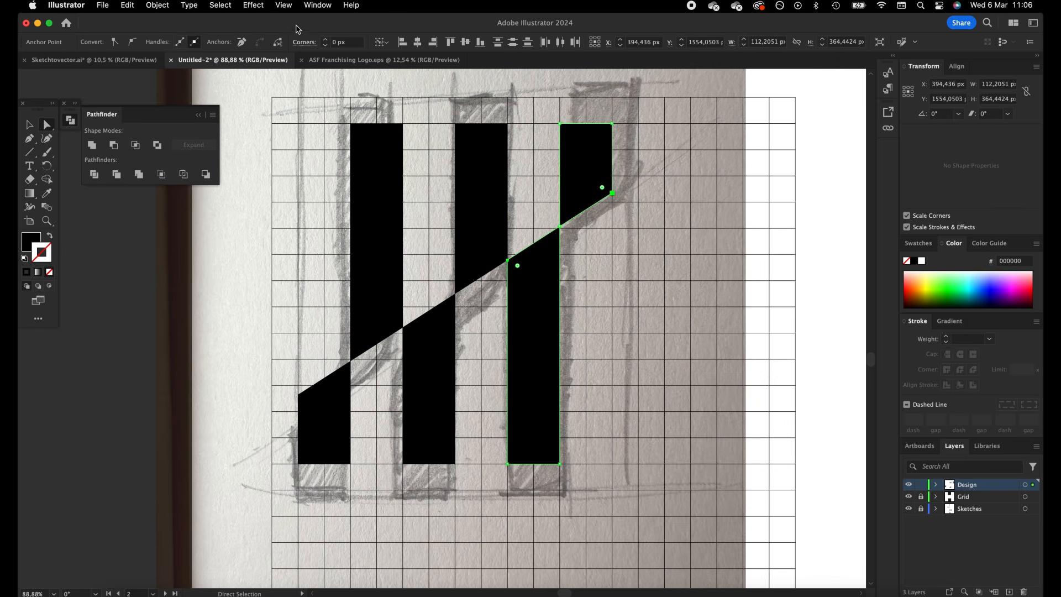
pyautogui.click(326, 40)
pyautogui.click(326, 40)
pyautogui.click(326, 40)
pyautogui.click(327, 40)
pyautogui.click(326, 40)
pyautogui.click(533, 206)
pyautogui.click(561, 235)
pyautogui.click(604, 189)
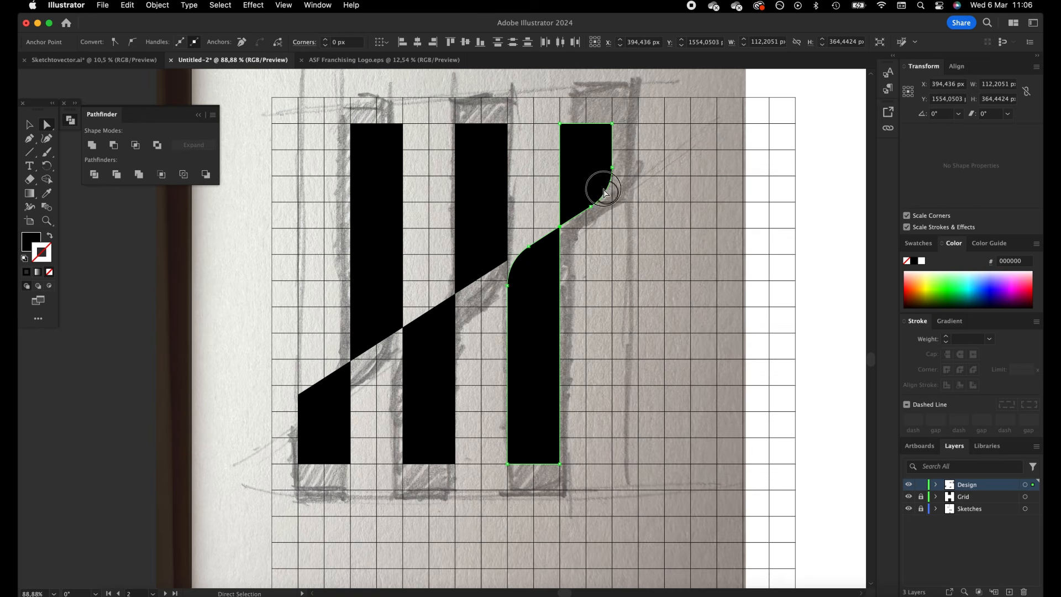
pyautogui.keyDown('shift'); pyautogui.click(528, 246); pyautogui.keyUp('shift')
pyautogui.click(325, 45)
# Round the inner corners where the two halves of the right-hand shape meet to 10 px
pyautogui.click(561, 228)
pyautogui.click(326, 44)
pyautogui.click(325, 41)
pyautogui.click(324, 41)
pyautogui.click(325, 41)
pyautogui.click(324, 41)
pyautogui.click(325, 41)
pyautogui.click(325, 41)
pyautogui.click(325, 41)
pyautogui.click(325, 40)
pyautogui.click(326, 41)
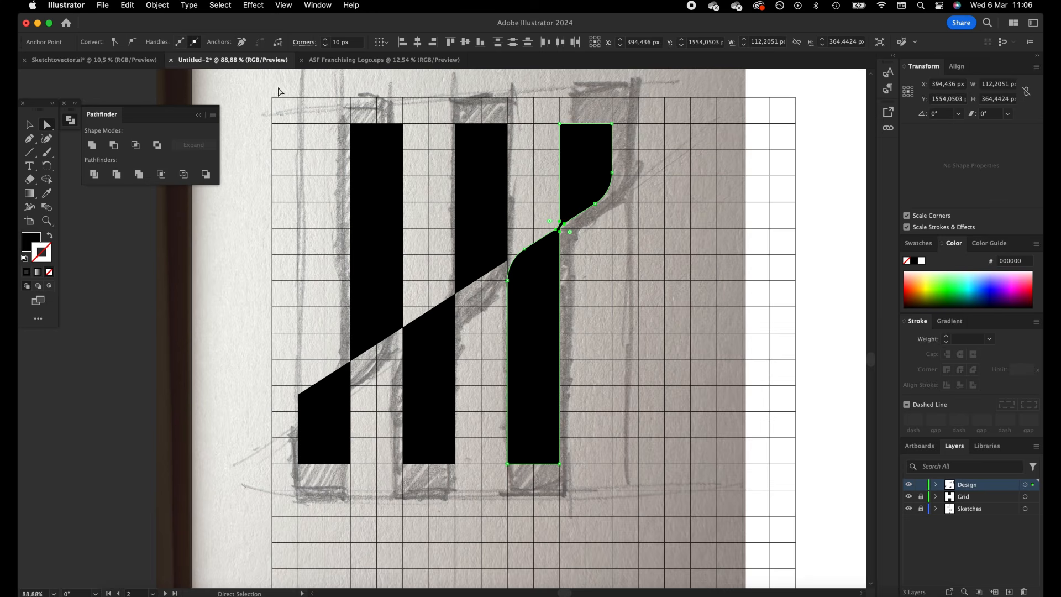
# Try to unite and expand the middle upper and lower bars without a stroke
pyautogui.click(485, 243)
pyautogui.keyDown('shift'); pyautogui.click(442, 335); pyautogui.keyUp('shift')
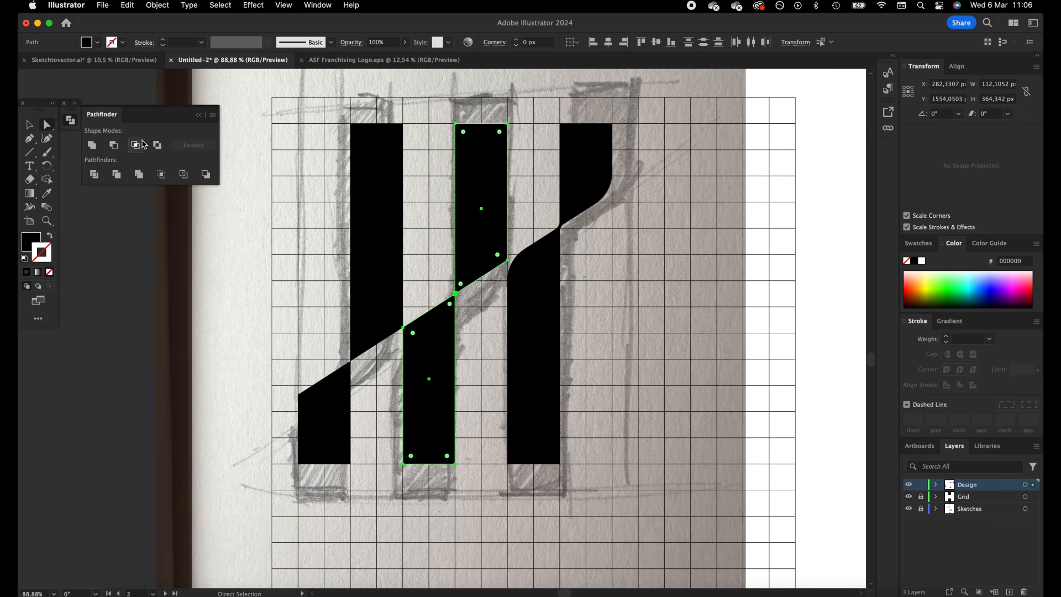
pyautogui.click(92, 145)
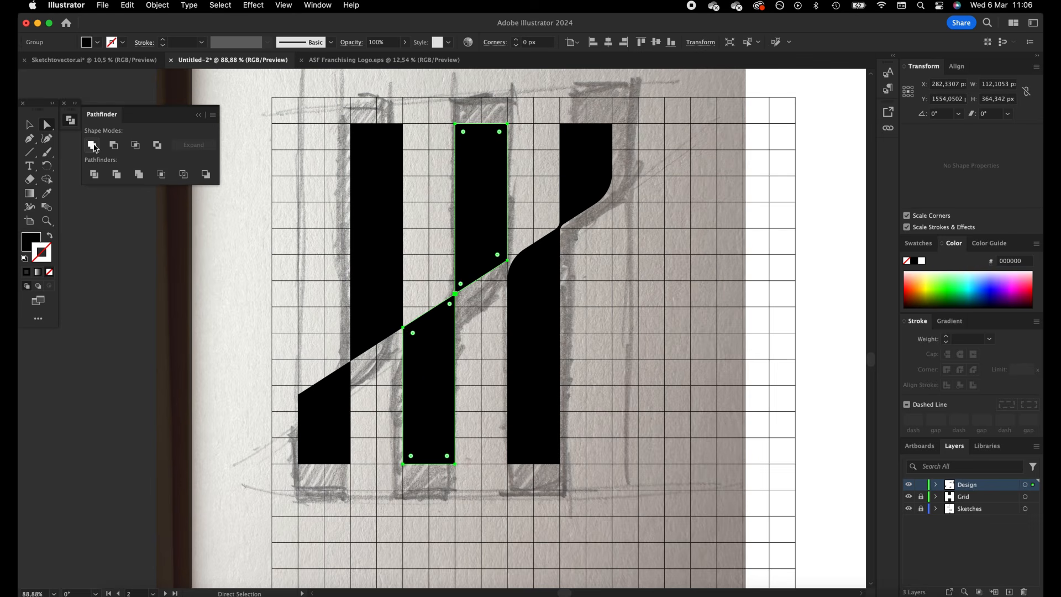
pyautogui.hotkey('ctrl', 'z')
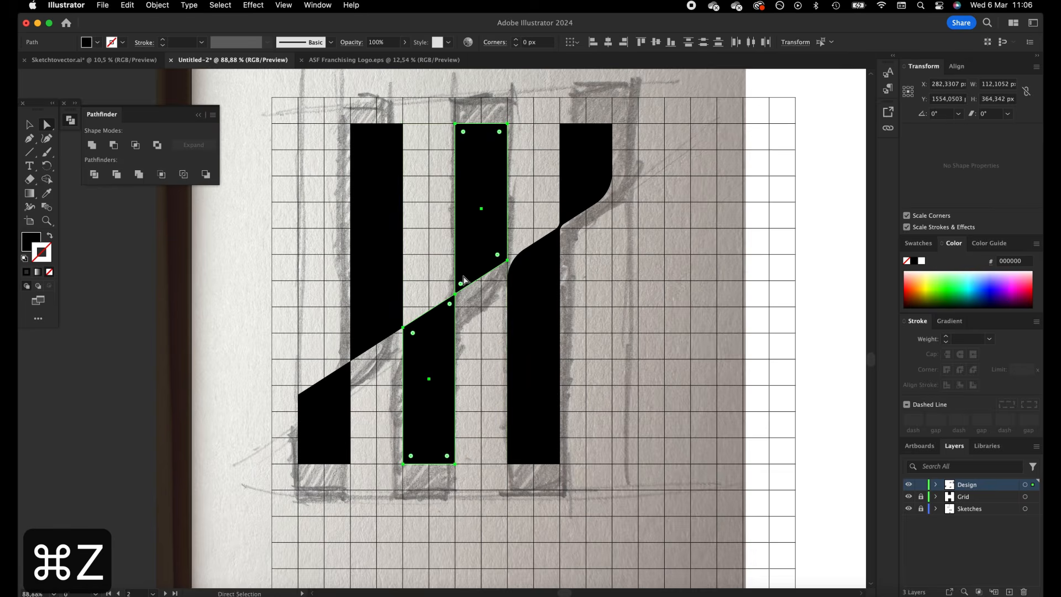
pyautogui.click(158, 5)
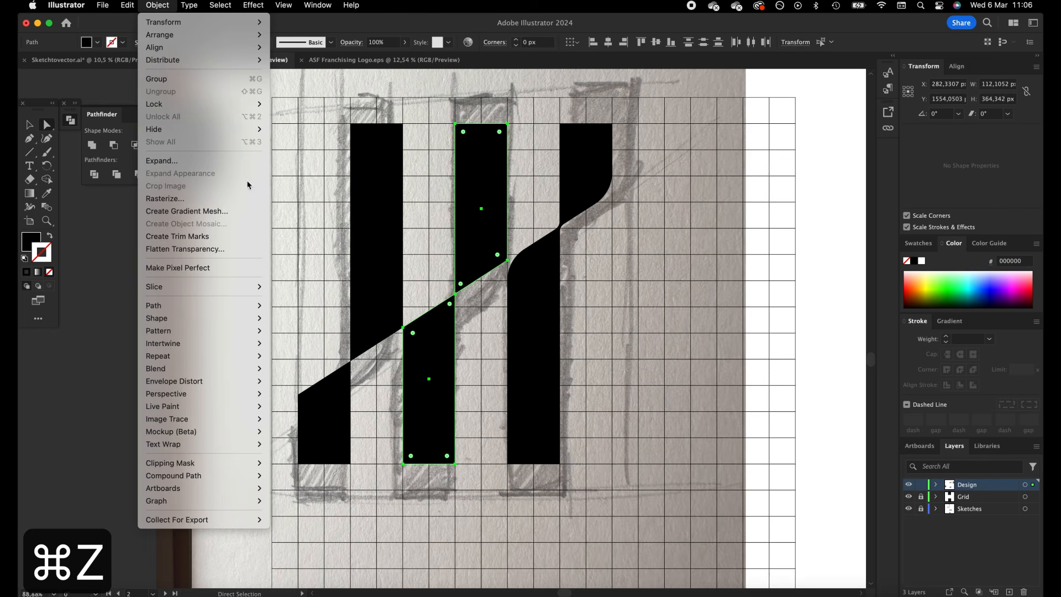
pyautogui.click(226, 158)
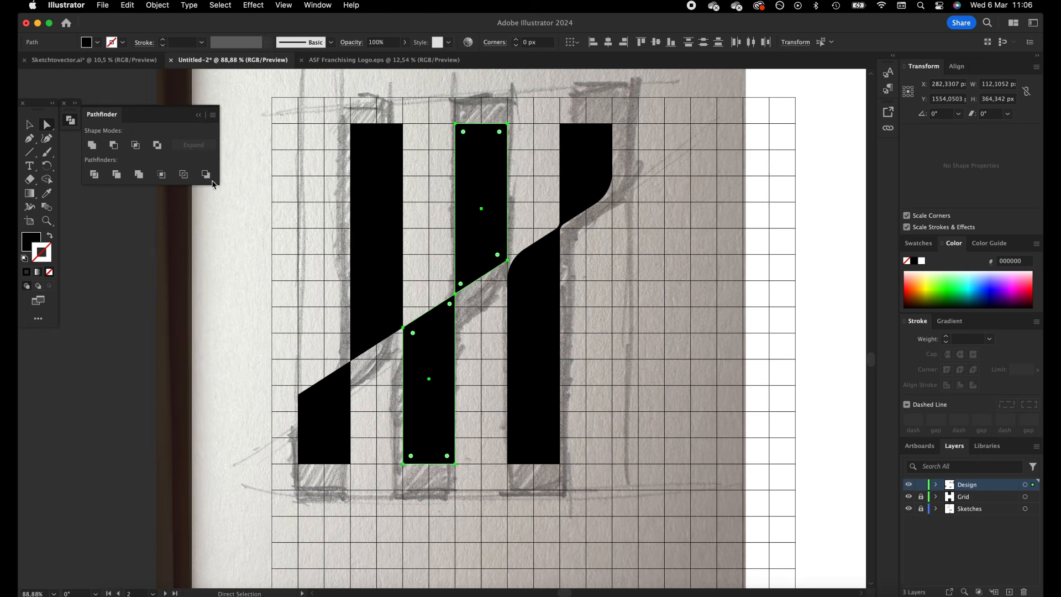
# Give the middle upper and lower bars a 0.1 pt stroke and expand their fill and stroke
pyautogui.click(29, 129)
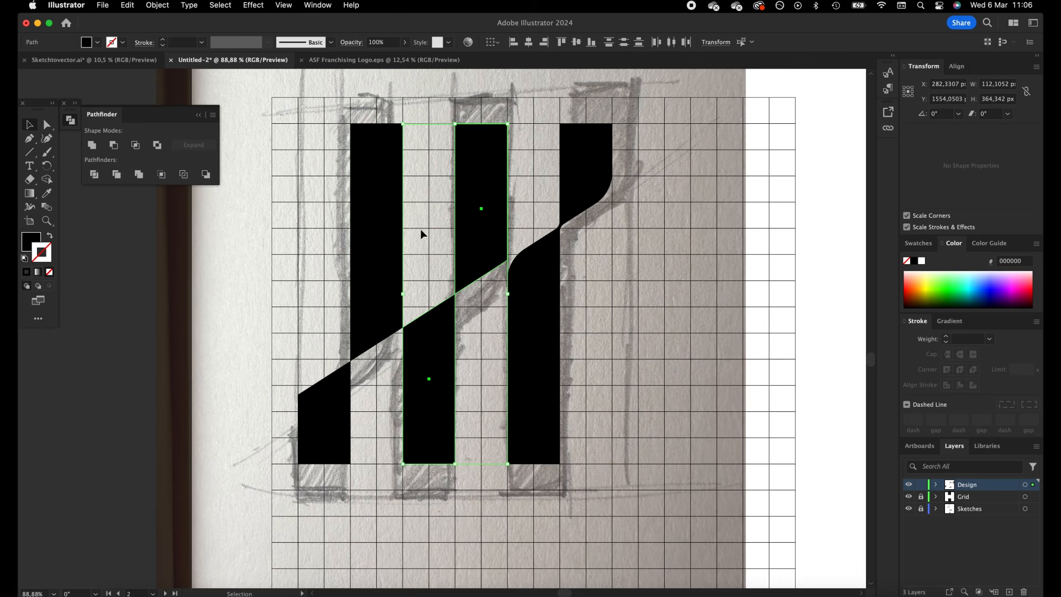
pyautogui.click(180, 43)
pyautogui.write('0,1')
pyautogui.press('Tab')
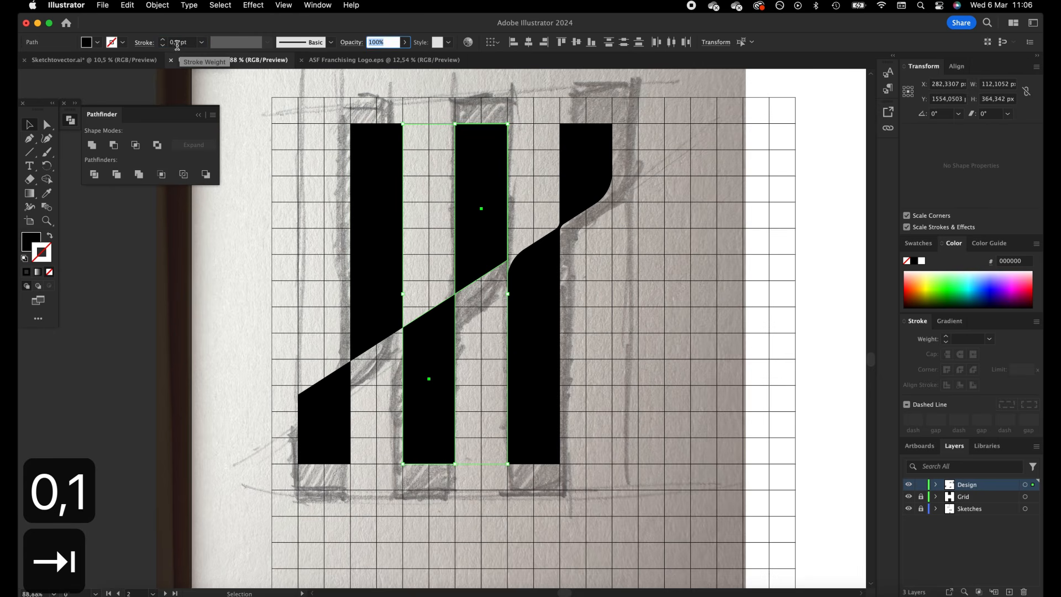
pyautogui.click(157, 5)
pyautogui.click(213, 161)
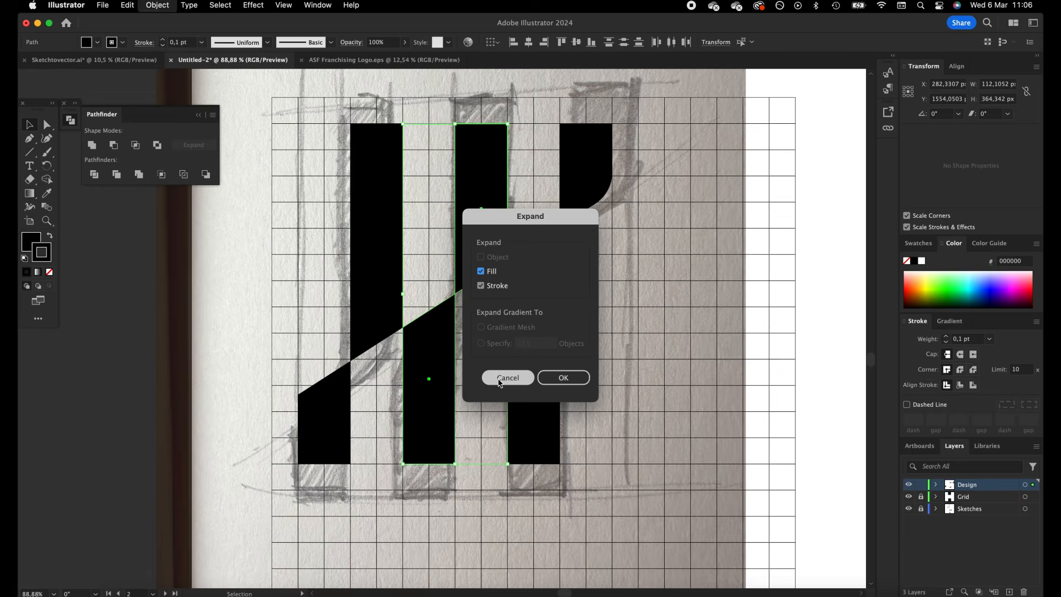
pyautogui.click(564, 375)
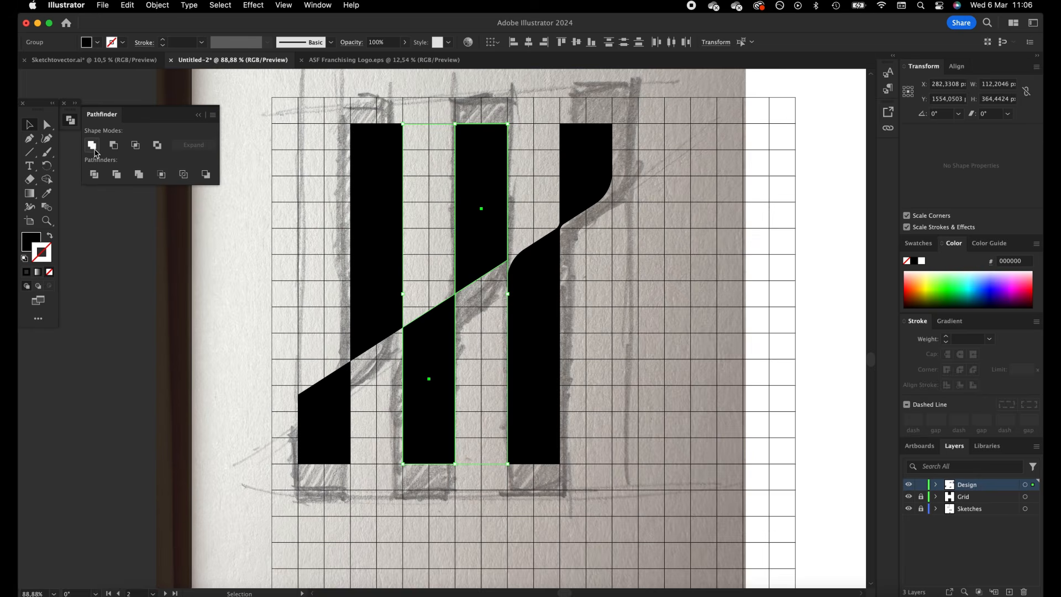
# Unite the middle upper and lower bars and delete the redundant anchor point at the upper bar's outer slanted corner
pyautogui.click(92, 147)
pyautogui.click(47, 125)
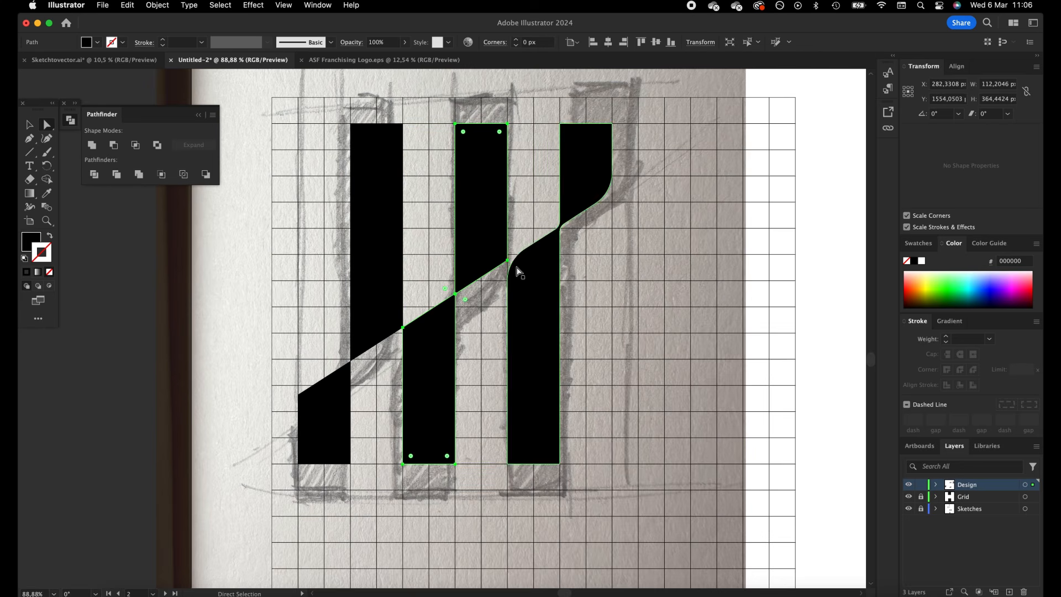
pyautogui.press('-')
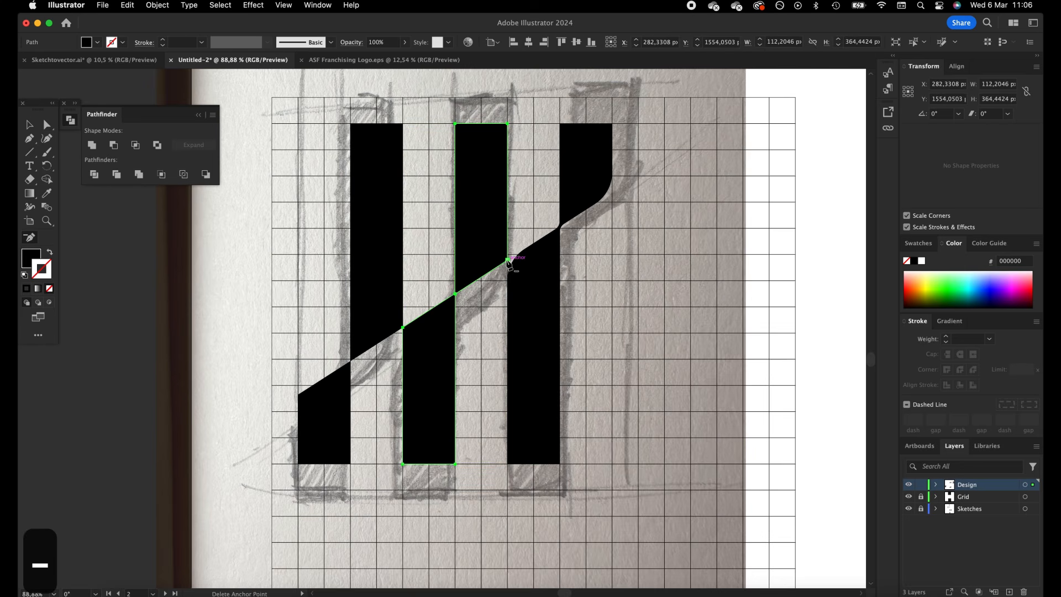
pyautogui.click(508, 260)
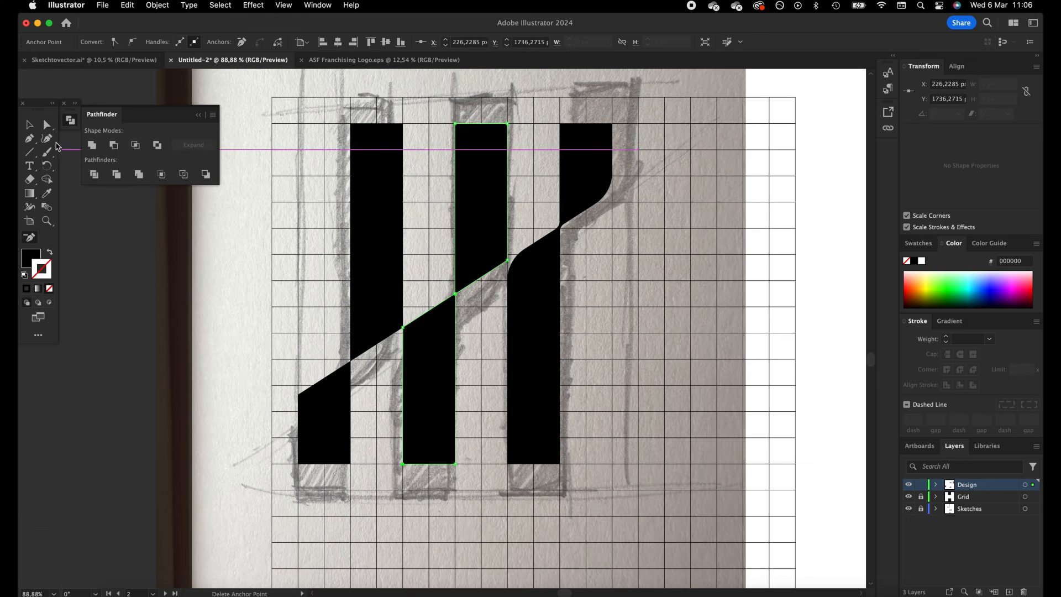
# Round the middle shape's two outer slanted corners, and round the inner corners where its halves meet to 10 px
pyautogui.click(47, 125)
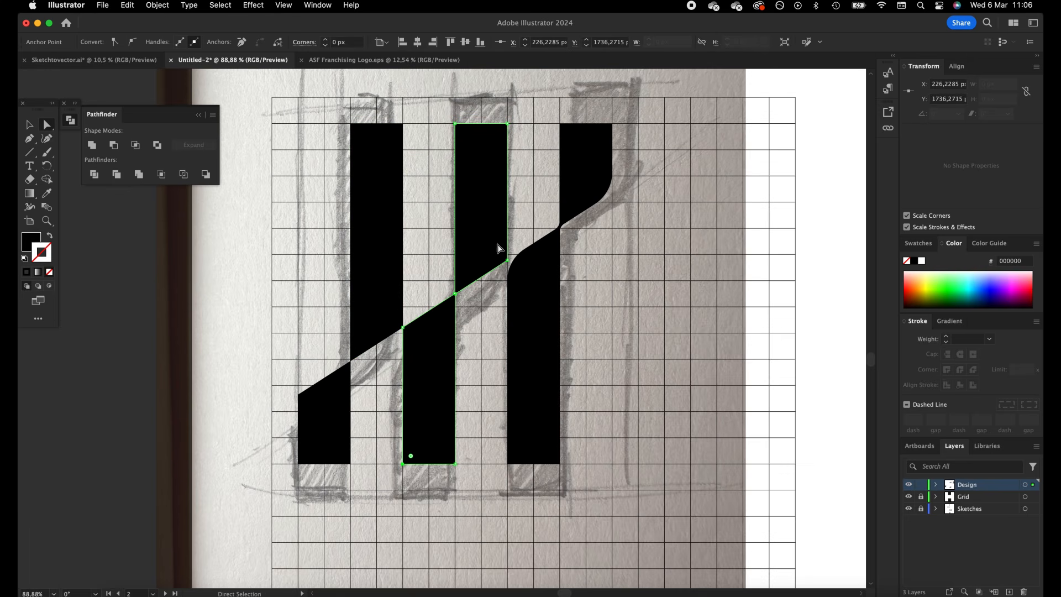
pyautogui.click(404, 331)
pyautogui.keyDown('shift'); pyautogui.click(324, 39); pyautogui.keyUp('shift')
pyautogui.keyDown('shift'); pyautogui.click(324, 39); pyautogui.keyUp('shift')
pyautogui.keyDown('shift'); pyautogui.click(324, 39); pyautogui.keyUp('shift')
pyautogui.keyDown('shift'); pyautogui.click(324, 40); pyautogui.keyUp('shift')
pyautogui.click(455, 294)
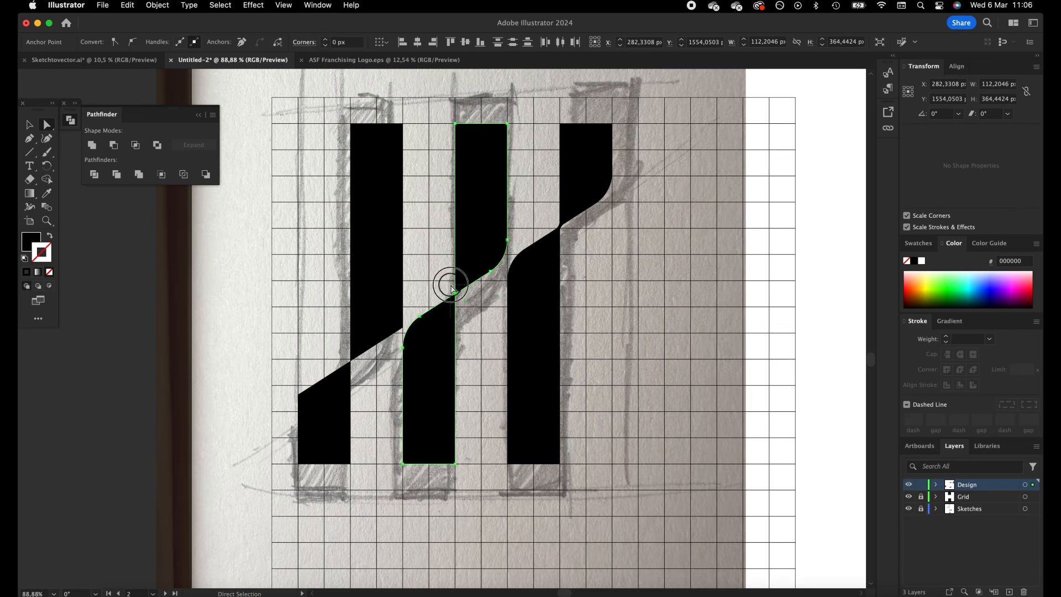
pyautogui.keyDown('shift'); pyautogui.click(324, 39); pyautogui.keyUp('shift')
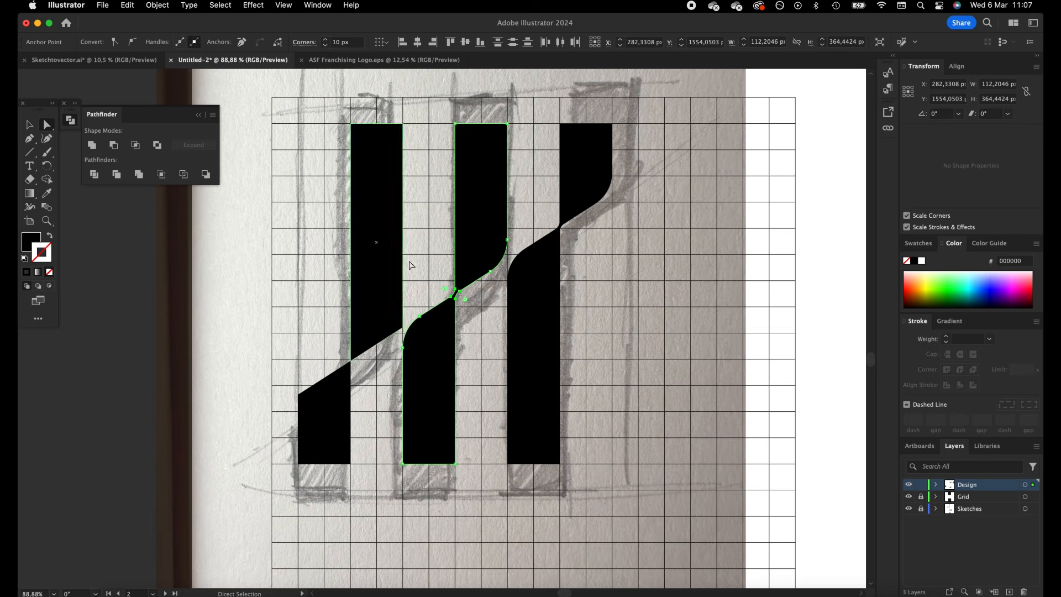
# Give the two leftmost bars a black 0.1 pt stroke
pyautogui.click(408, 288)
pyautogui.click(384, 292)
pyautogui.keyDown('shift'); pyautogui.click(312, 434); pyautogui.keyUp('shift')
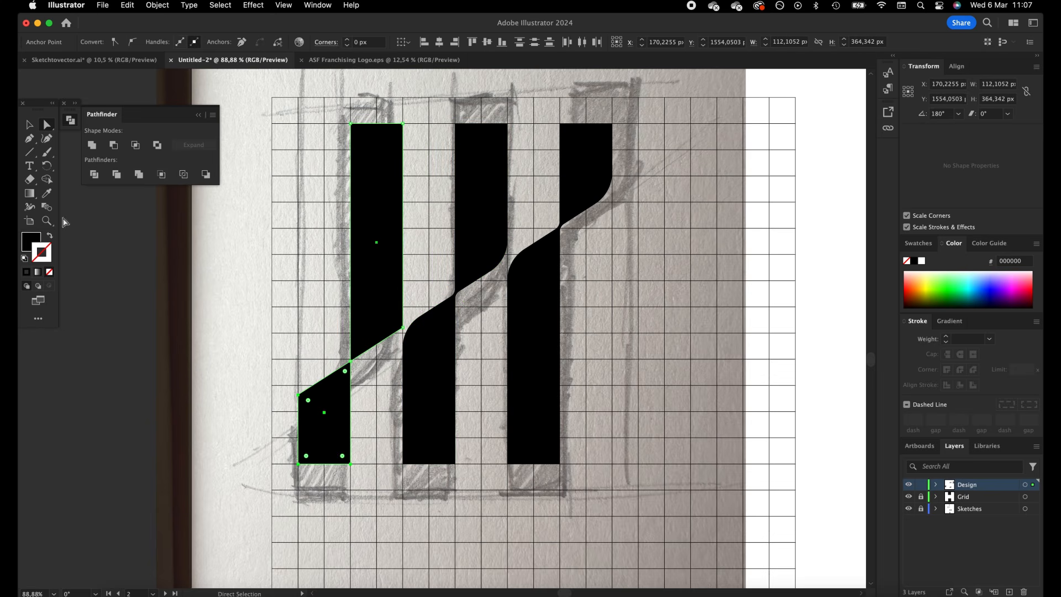
pyautogui.click(25, 273)
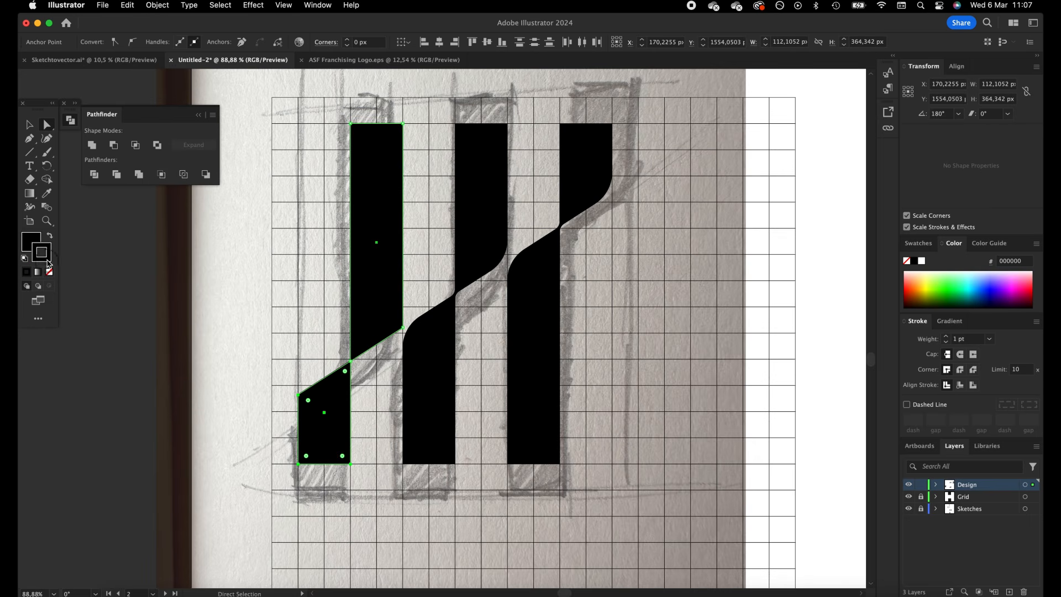
pyautogui.click(294, 309)
pyautogui.click(364, 331)
pyautogui.keyDown('shift'); pyautogui.click(336, 395); pyautogui.keyUp('shift')
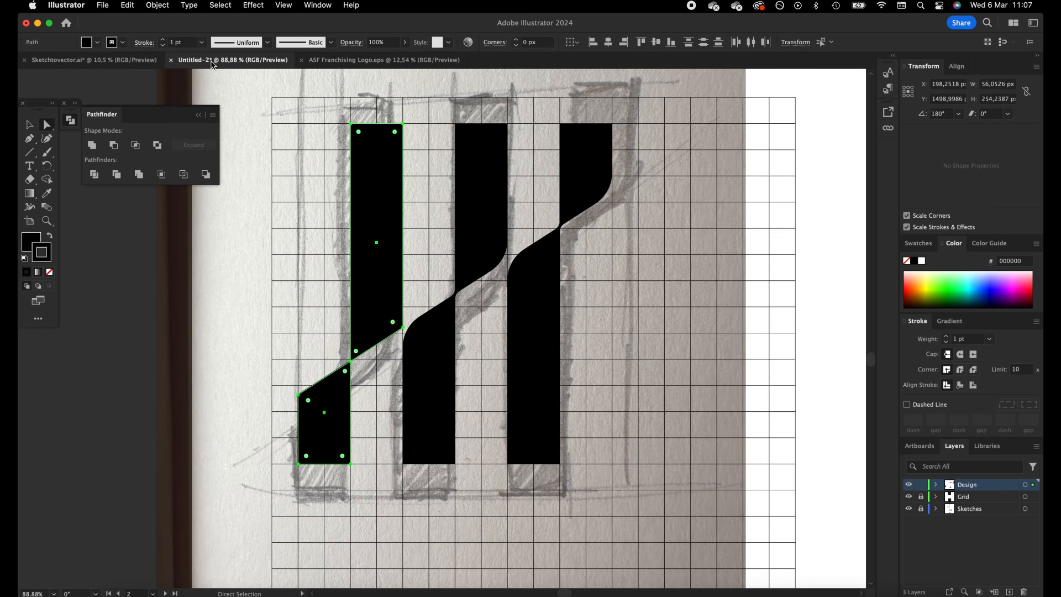
pyautogui.click(172, 42)
pyautogui.write('0,')
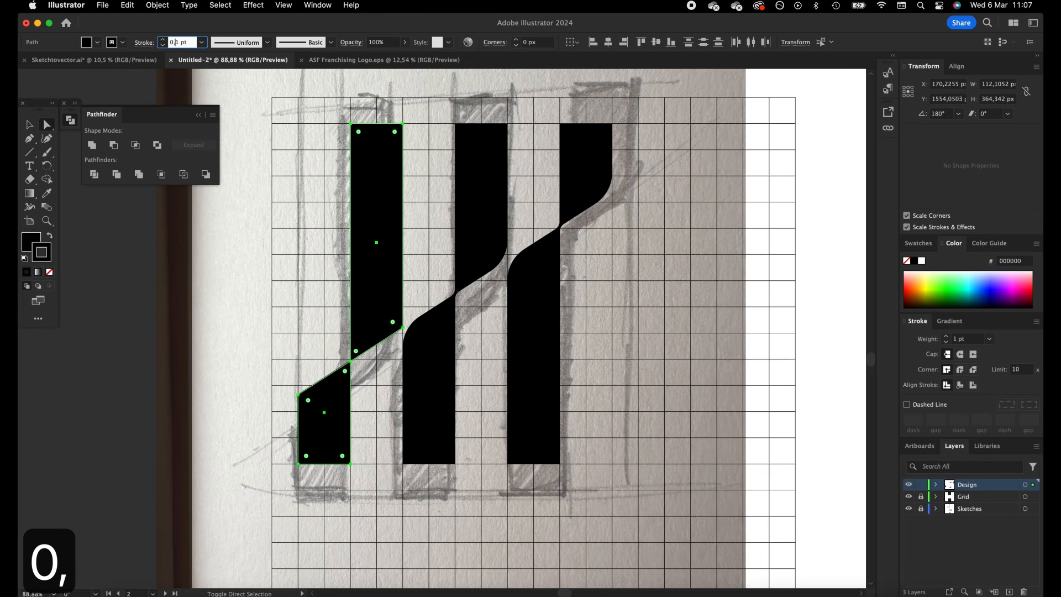
pyautogui.press('Tab')
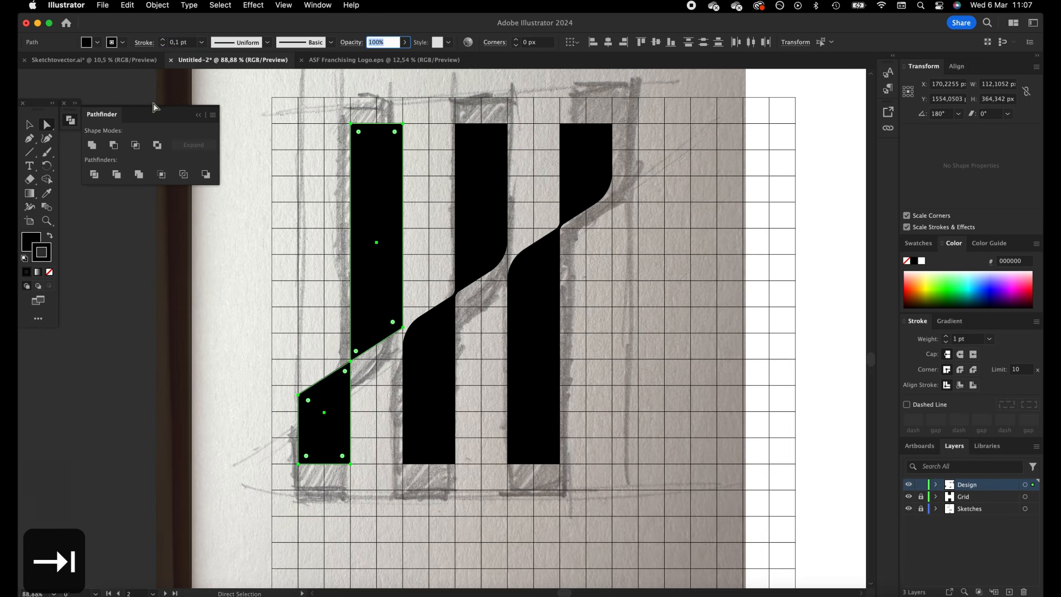
# Expand the fill and stroke of the two leftmost bars and unite them into one shape
pyautogui.click(150, 4)
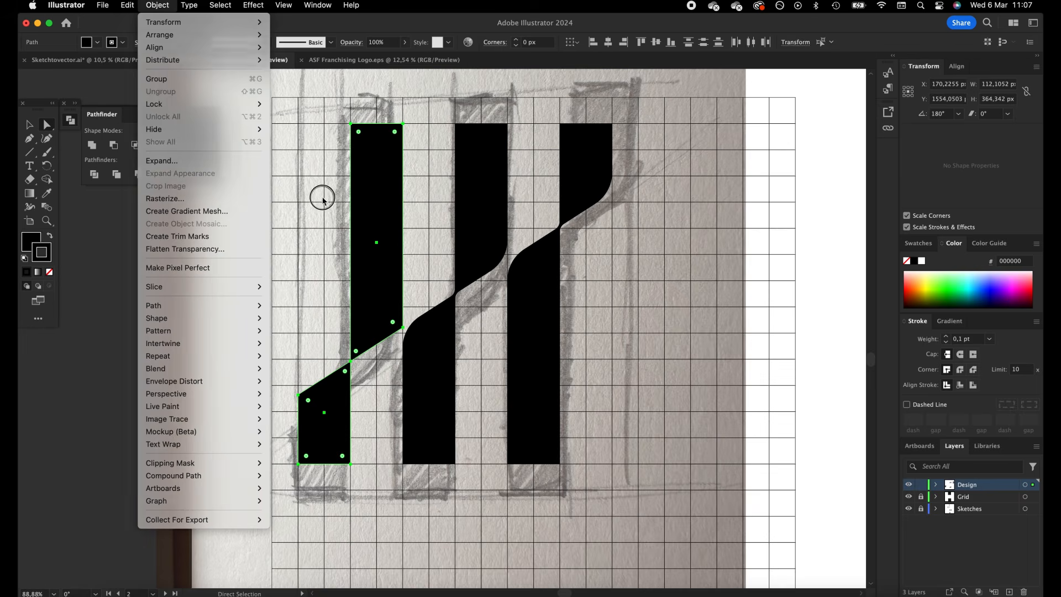
pyautogui.click(322, 193)
pyautogui.click(171, 6)
pyautogui.click(205, 160)
pyautogui.click(586, 378)
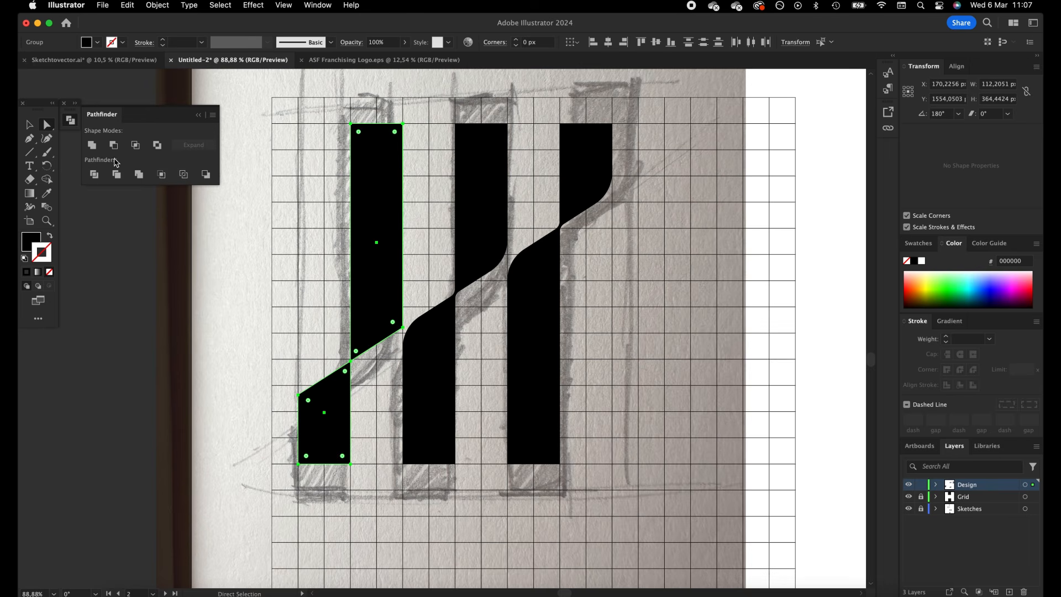
pyautogui.click(92, 145)
pyautogui.click(198, 116)
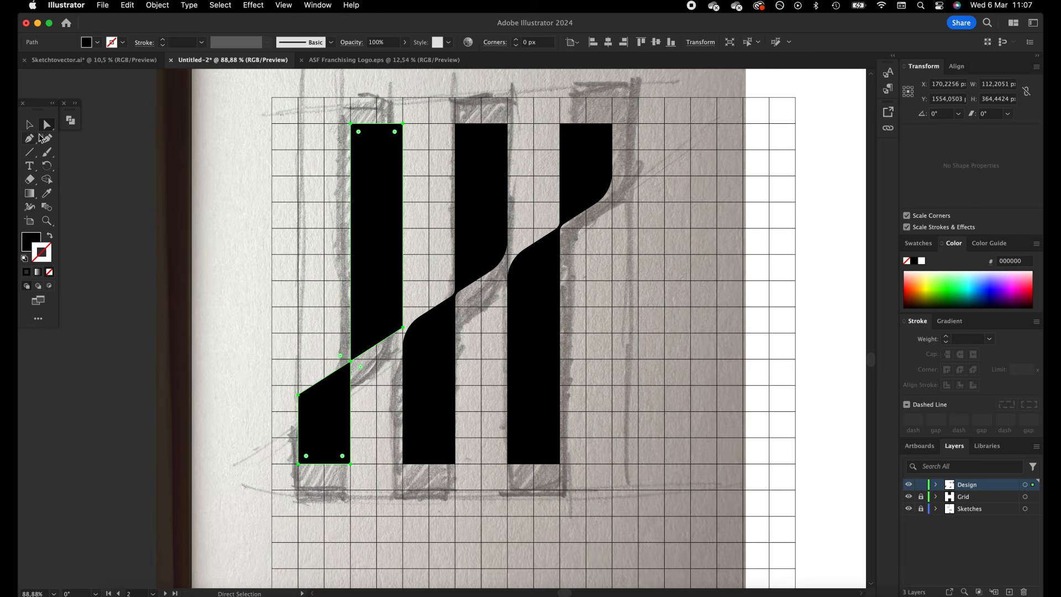
pyautogui.press('-')
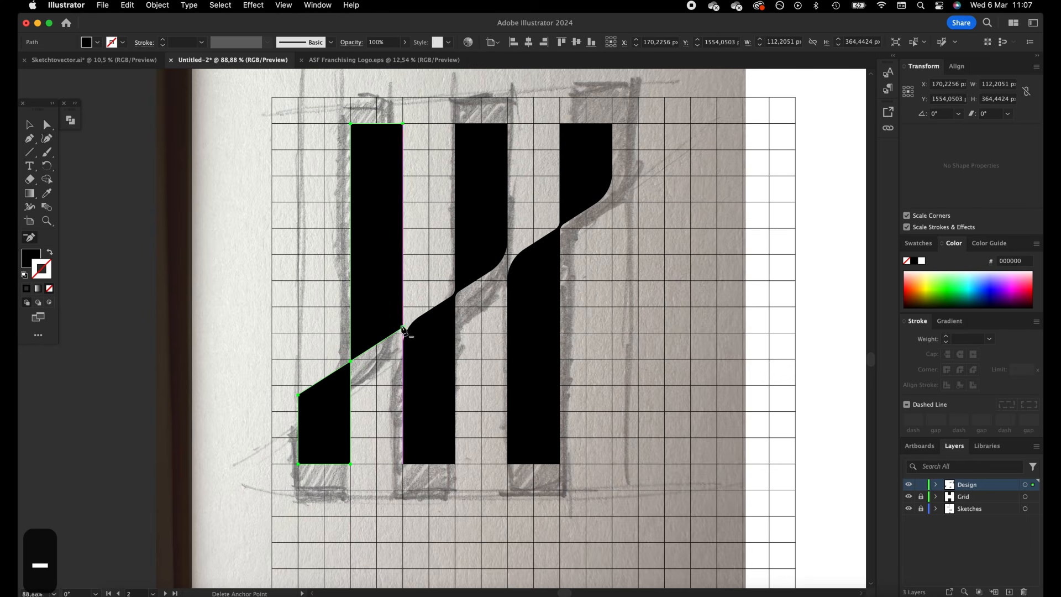
pyautogui.click(403, 328)
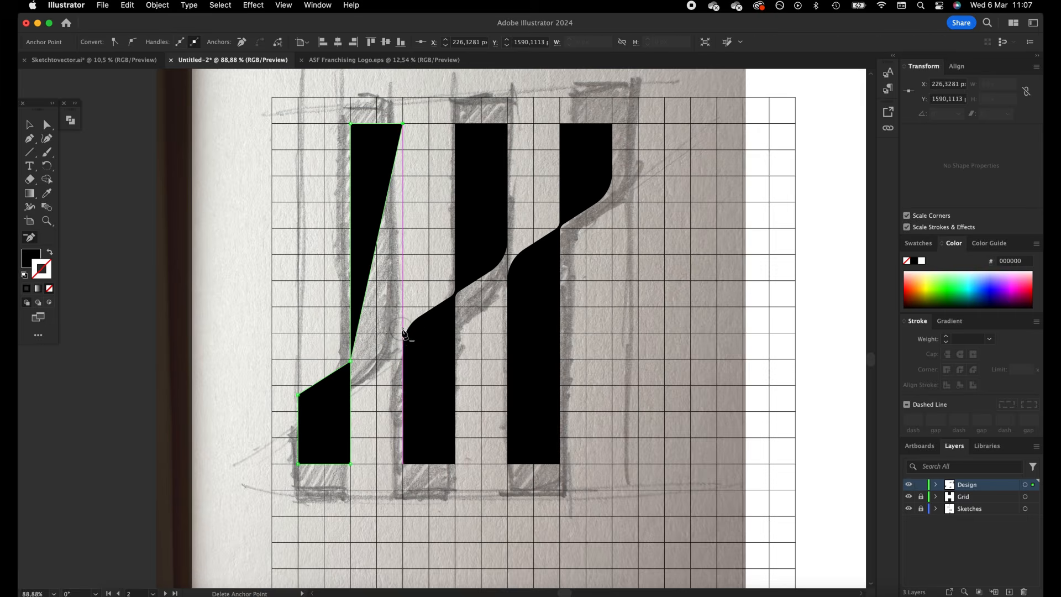
pyautogui.press('super+z')
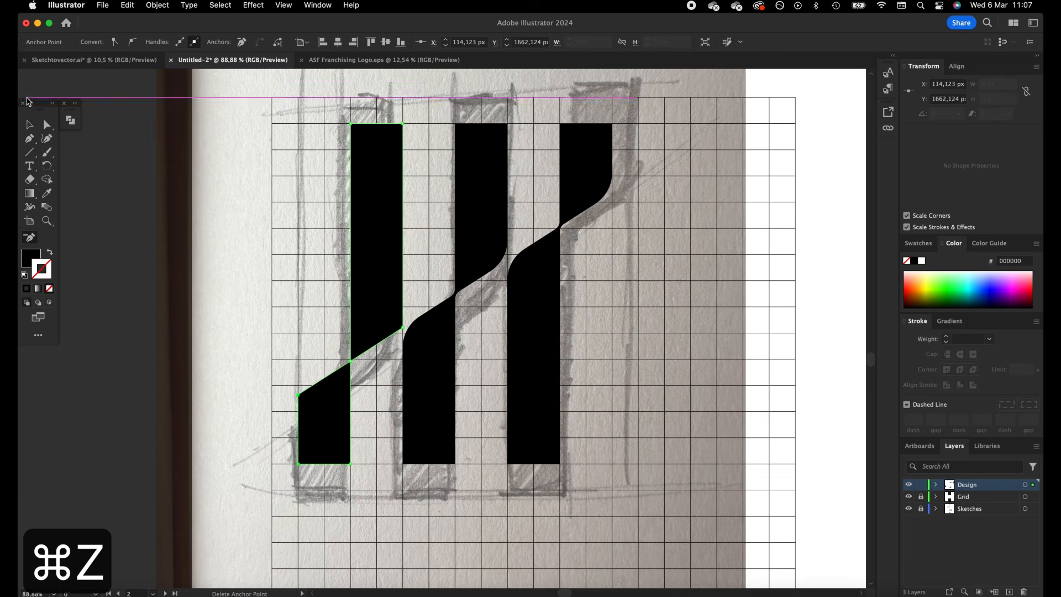
# Round the two outer slanted corners of the leftmost shape to 40 px
pyautogui.press('a')
pyautogui.moveTo(227, 288); pyautogui.dragTo(305, 419)
pyautogui.keyDown('shift'); pyautogui.click(403, 327); pyautogui.keyUp('shift')
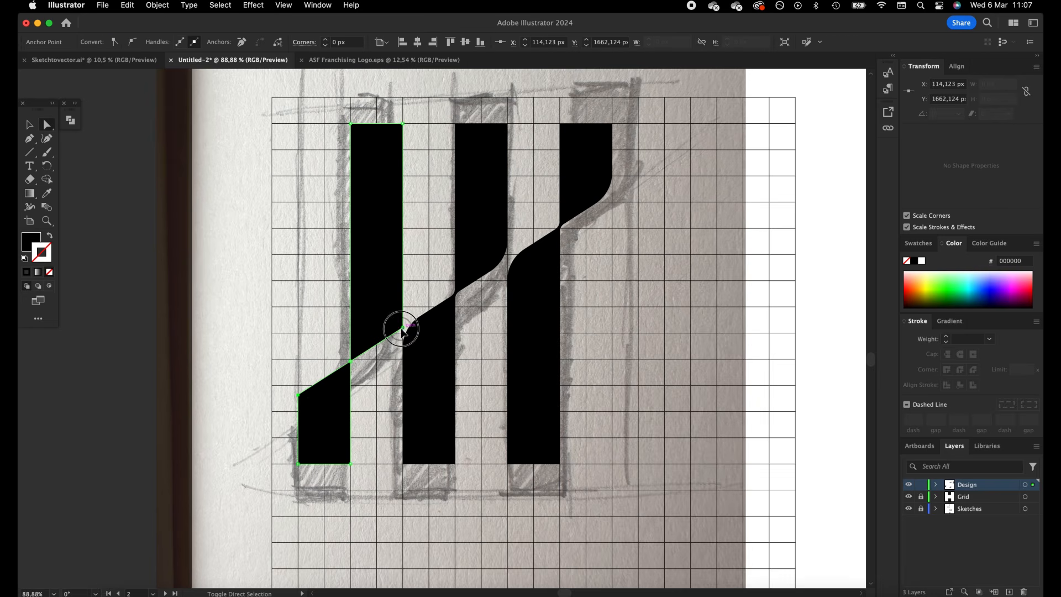
pyautogui.keyDown('shift'); pyautogui.click(327, 39); pyautogui.keyUp('shift')
pyautogui.keyDown('shift'); pyautogui.click(327, 39); pyautogui.keyUp('shift')
pyautogui.keyDown('shift'); pyautogui.click(328, 40); pyautogui.keyUp('shift')
pyautogui.keyDown('shift'); pyautogui.click(327, 39); pyautogui.keyUp('shift')
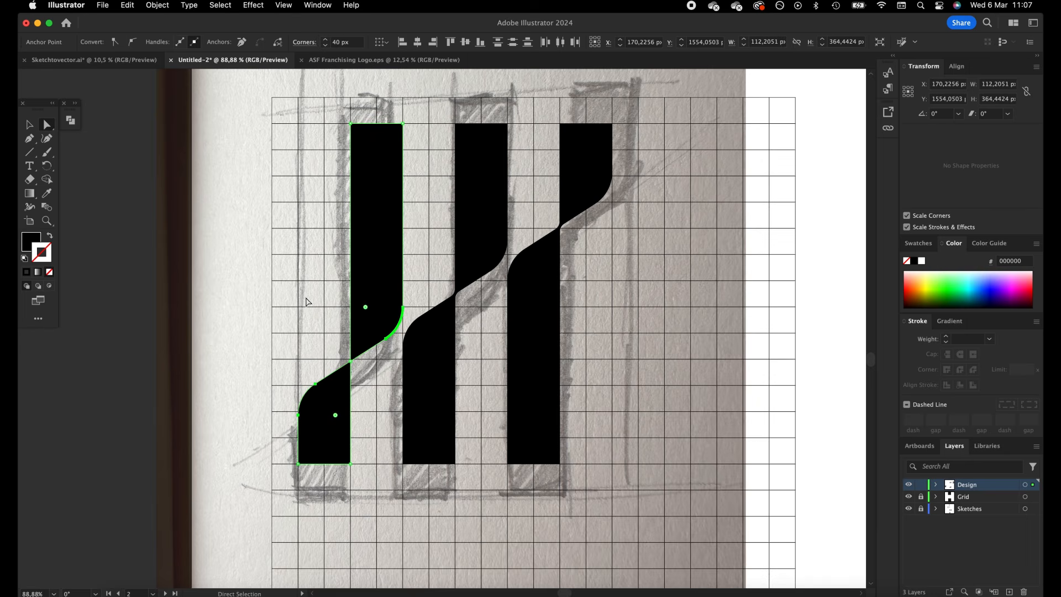
pyautogui.click(350, 360)
pyautogui.click(33, 127)
pyautogui.click(209, 238)
# Set the opacity of the two sketch photos beside the finished logos to 100%
pyautogui.press('z')
pyautogui.moveTo(418, 258); pyautogui.dragTo(348, 248)
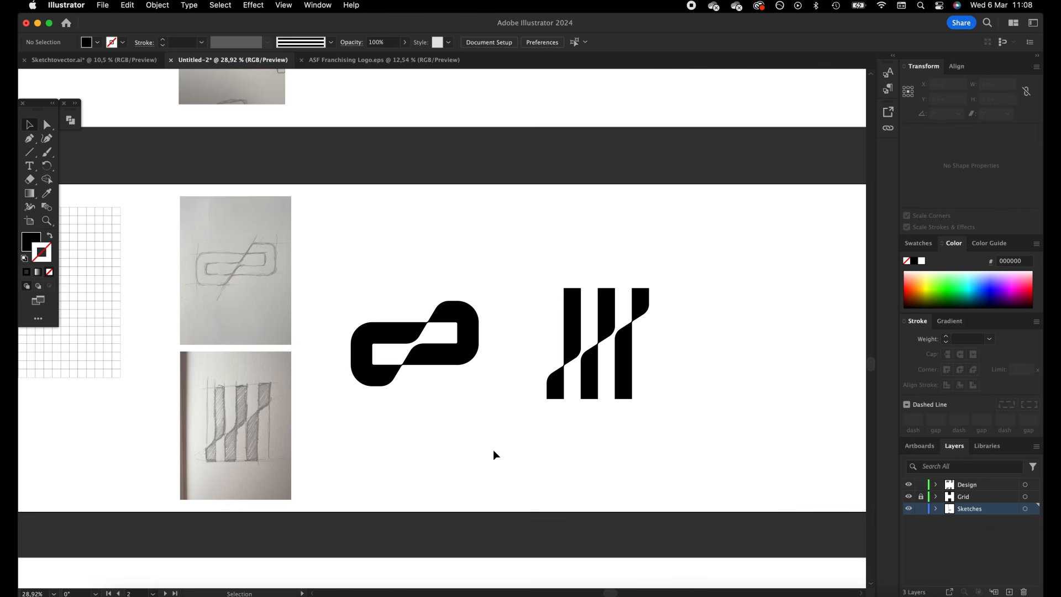
pyautogui.moveTo(317, 422); pyautogui.dragTo(265, 286)
pyautogui.moveTo(439, 42); pyautogui.dragTo(399, 43)
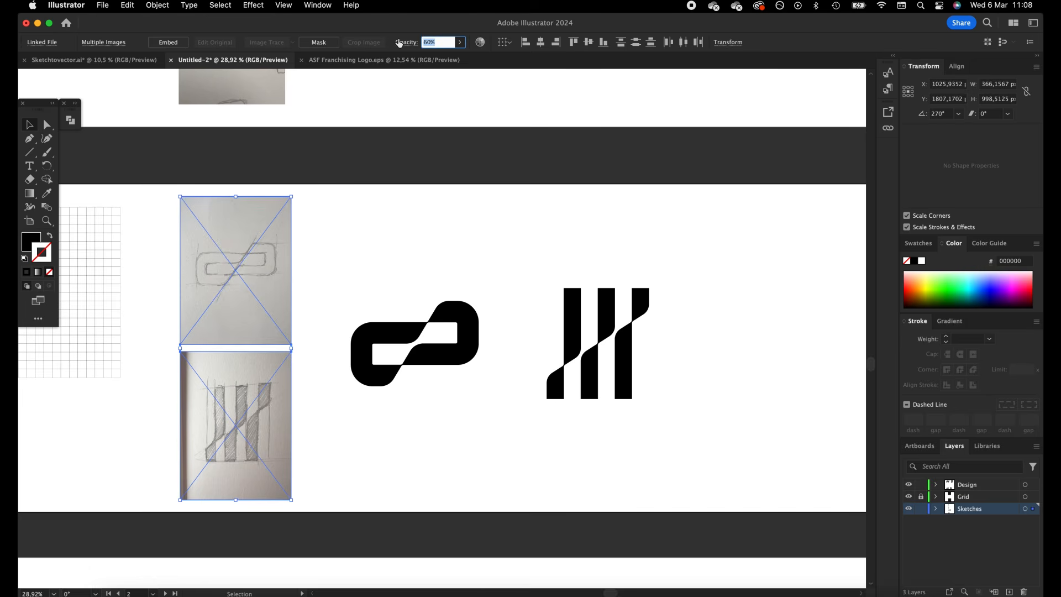
pyautogui.hotkey('shift', 'Up')
pyautogui.hotkey('shift', 'Up')
pyautogui.hotkey('shift', 'Up')
pyautogui.hotkey('shift', 'Up')
pyautogui.hotkey('shift', 'Up')
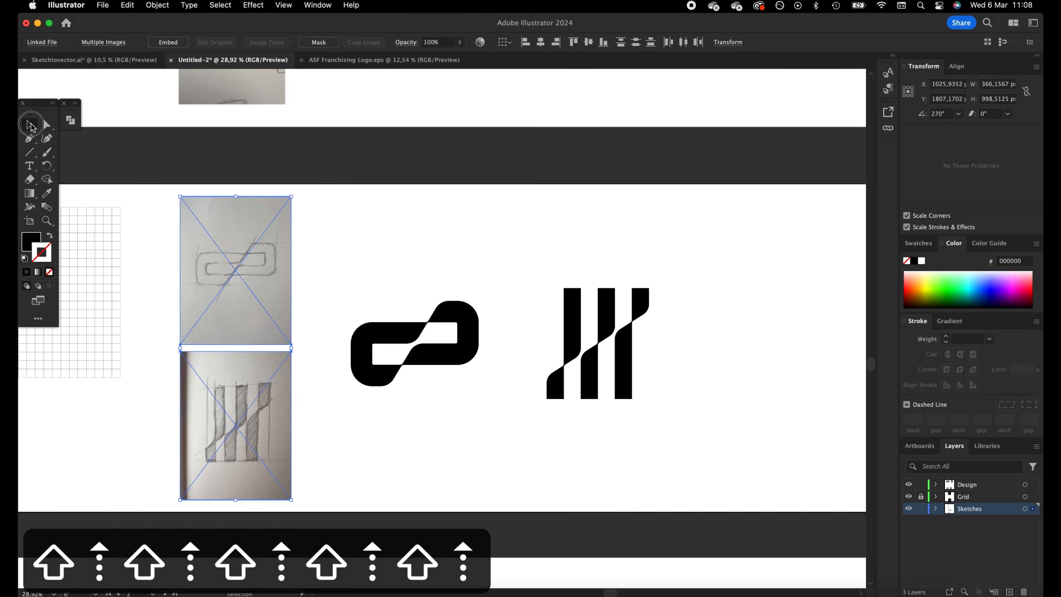
pyautogui.click(545, 310)
# Look over the C and S logo sketches on the next artboard
pyautogui.scroll(-10, 612, 372)
pyautogui.click(725, 336)
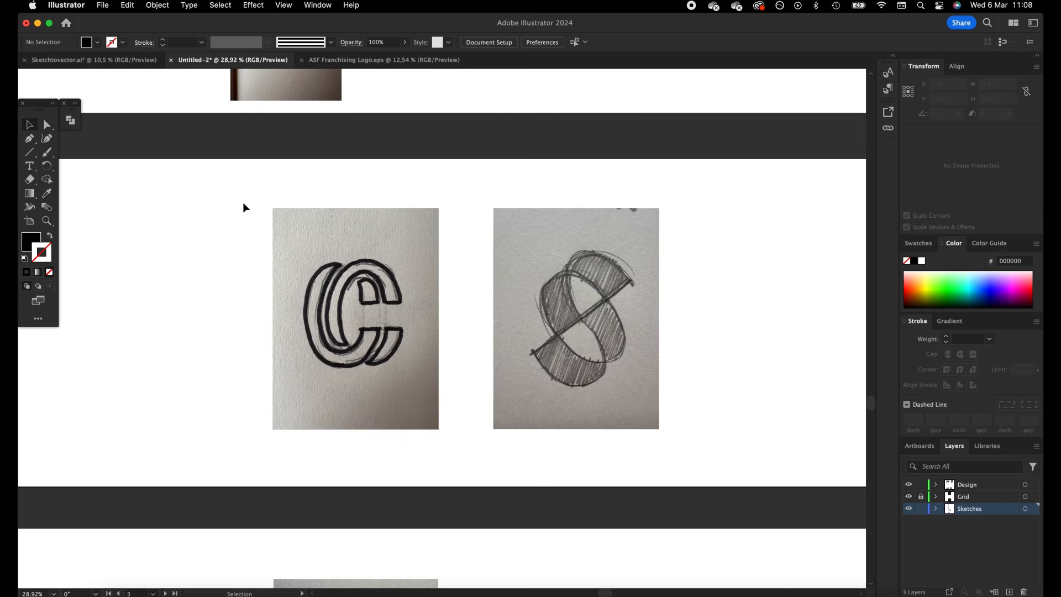
pyautogui.press('space')
pyautogui.moveTo(242, 205); pyautogui.dragTo(594, 329)
pyautogui.press('space')
pyautogui.moveTo(454, 220); pyautogui.dragTo(474, 378)
pyautogui.press('space')
pyautogui.moveTo(613, 383); pyautogui.dragTo(346, 90)
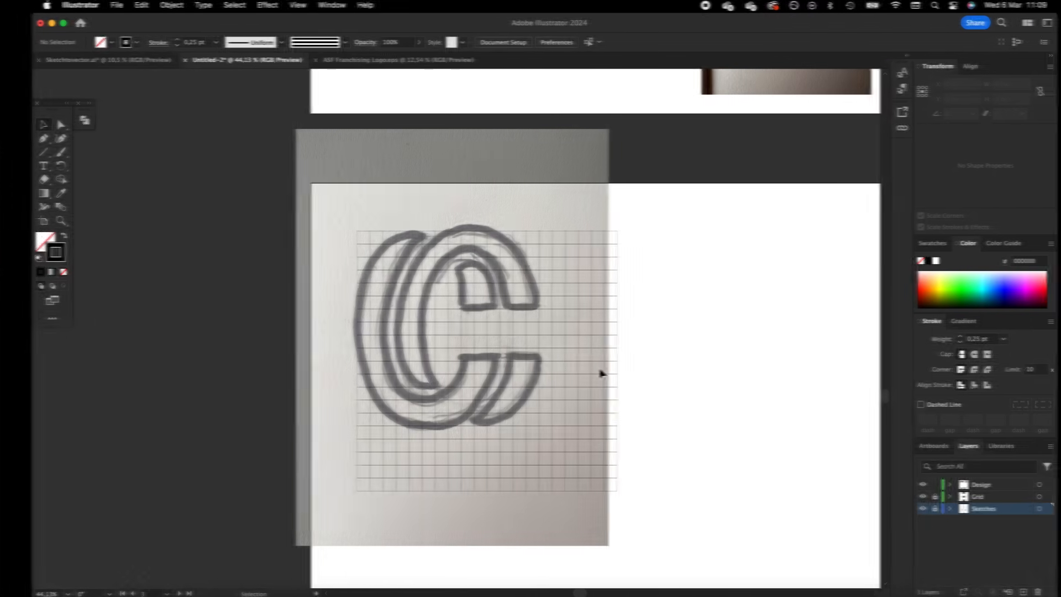
pyautogui.hscroll(1, 600, 372)
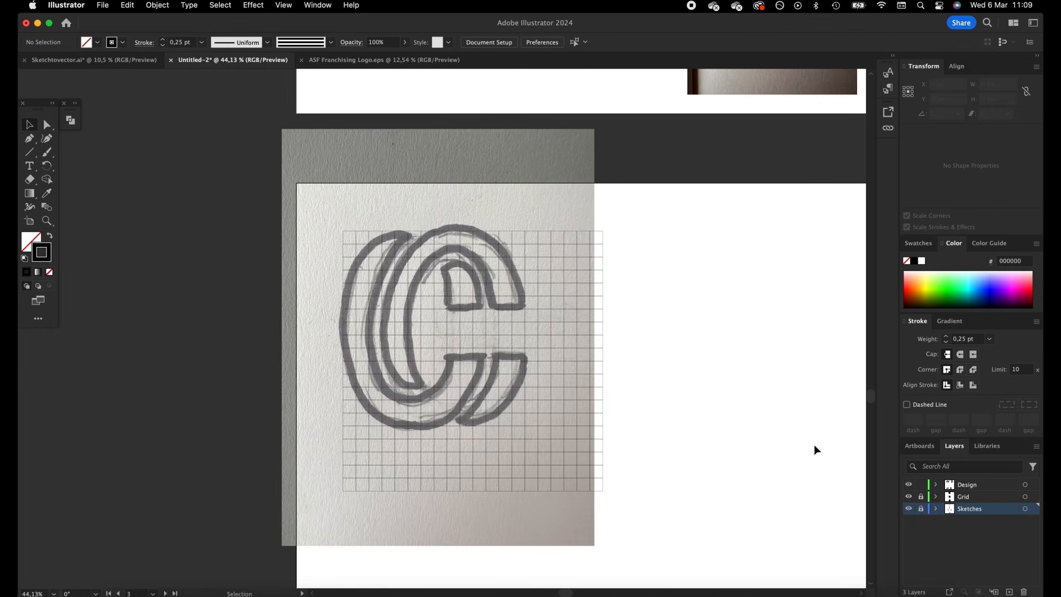
# Draw a grid-aligned ellipse about 308 by 420 px on the Design layer along the front C's outer contour
pyautogui.click(963, 487)
pyautogui.moveTo(35, 152); pyautogui.dragTo(71, 152)
pyautogui.click(29, 152)
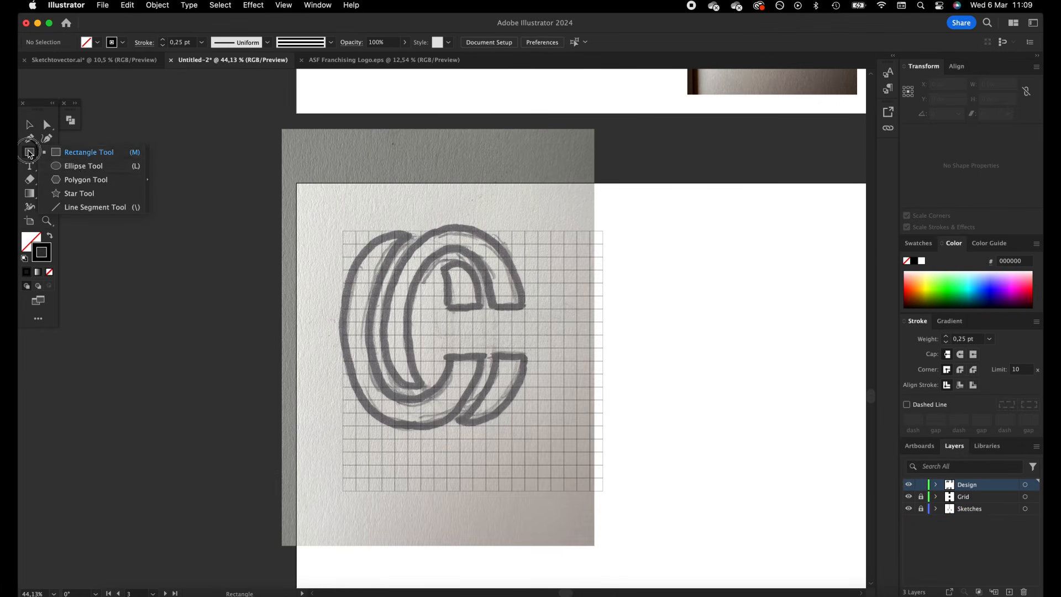
pyautogui.click(83, 165)
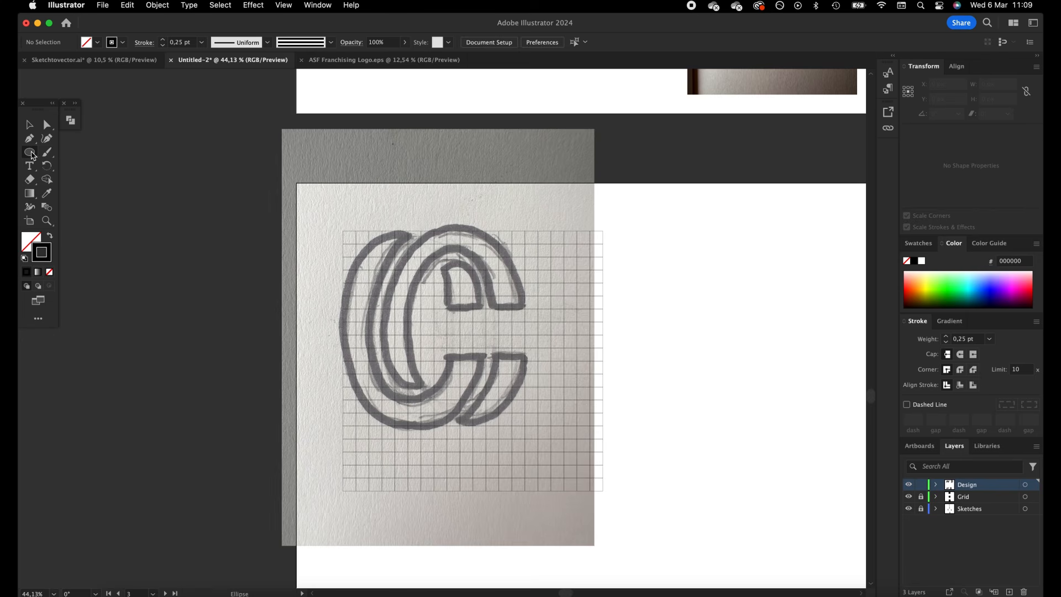
pyautogui.moveTo(525, 231); pyautogui.dragTo(383, 425)
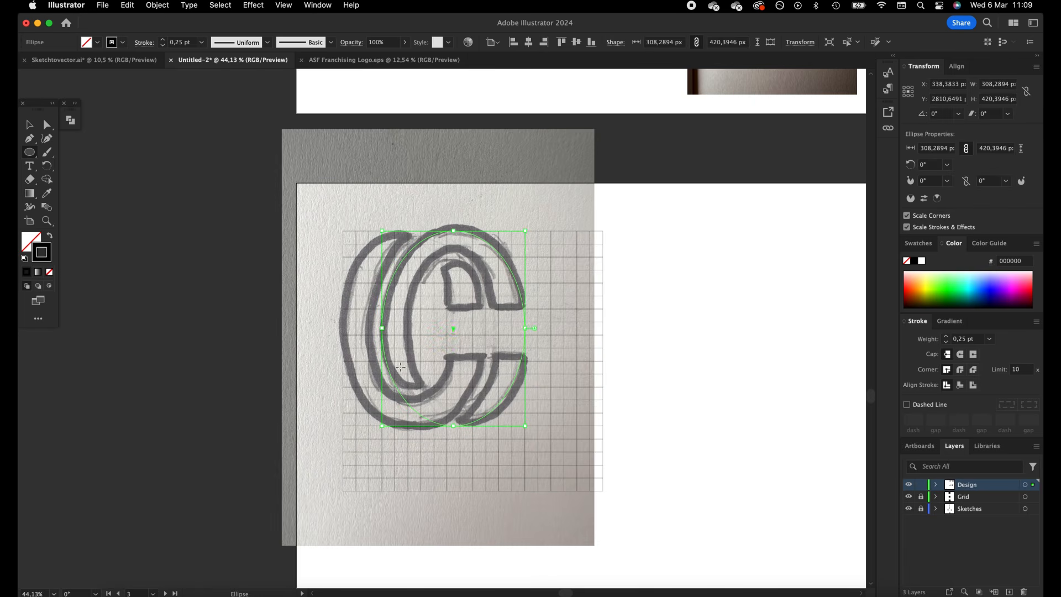
# Set the ellipse's stroke weight to 5 pt
pyautogui.click(163, 40)
pyautogui.click(163, 40)
pyautogui.click(163, 40)
pyautogui.click(163, 40)
pyautogui.click(163, 39)
pyautogui.click(29, 125)
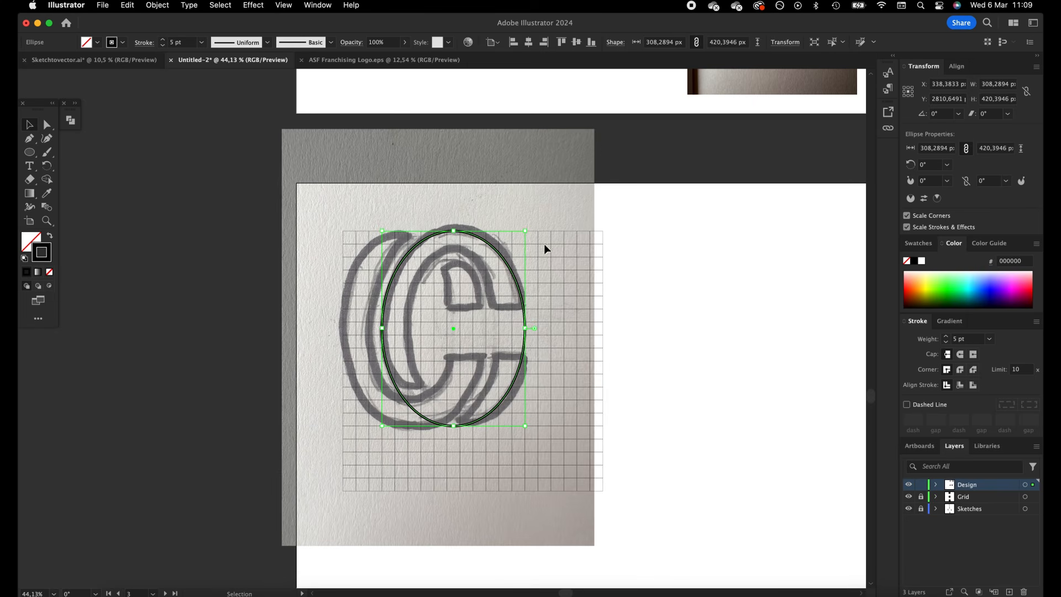
pyautogui.click(525, 273)
pyautogui.click(521, 296)
pyautogui.press('super+c')
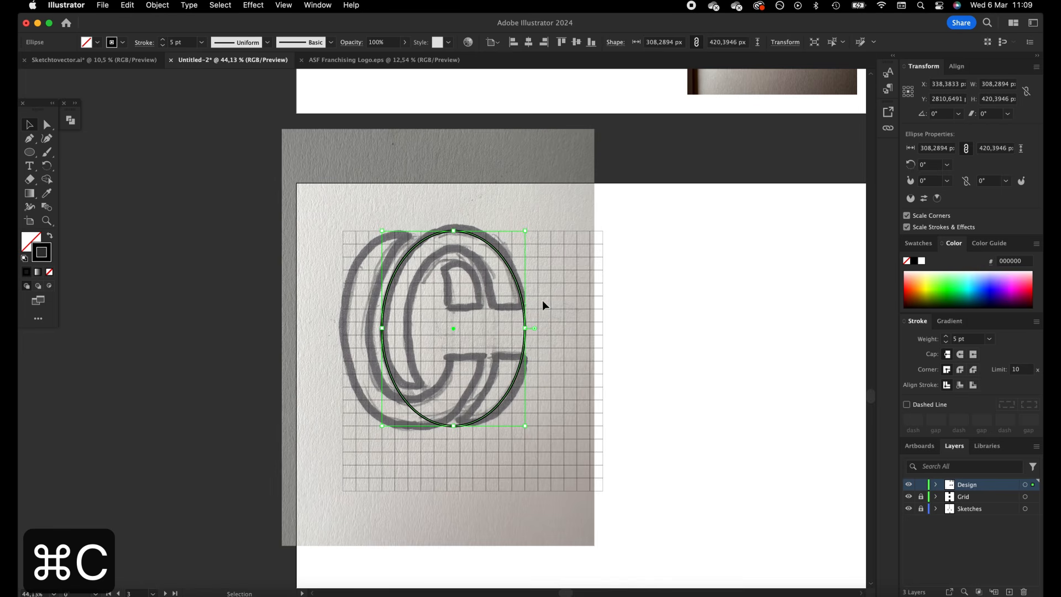
pyautogui.press('super')
pyautogui.press('a')
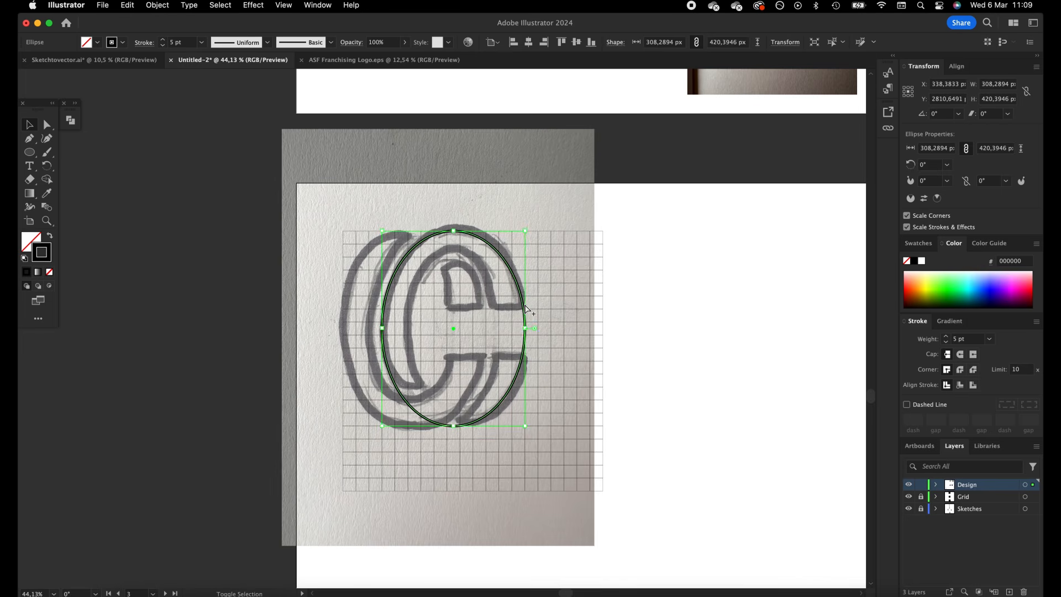
pyautogui.press('alt+shift+super+v')
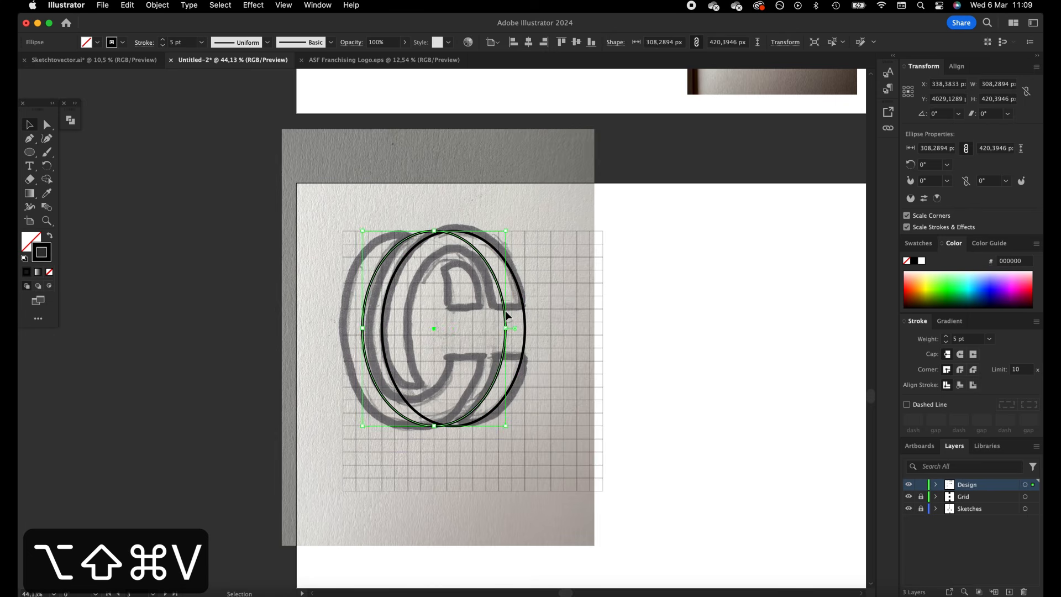
pyautogui.press('super+z')
# Scale a concentric copy of the ellipse to about 196 px wide and stretch its height to the C's inner contour
pyautogui.moveTo(525, 311); pyautogui.dragTo(498, 330)
pyautogui.press('super+z')
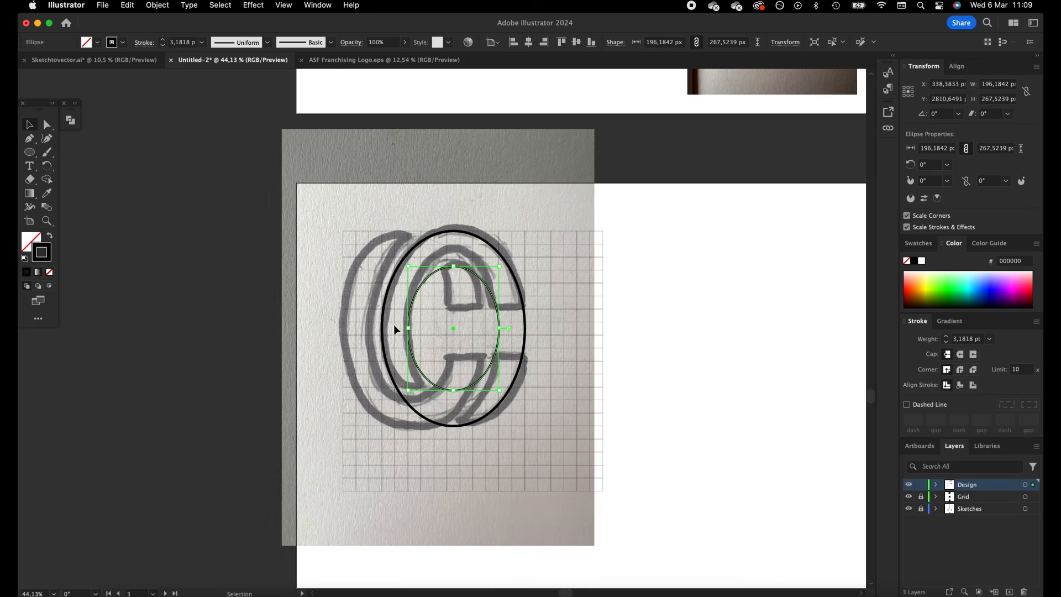
pyautogui.moveTo(453, 266); pyautogui.dragTo(367, 122)
# Set the stroke weight of both concentric ellipses to 5 pt
pyautogui.click(177, 42)
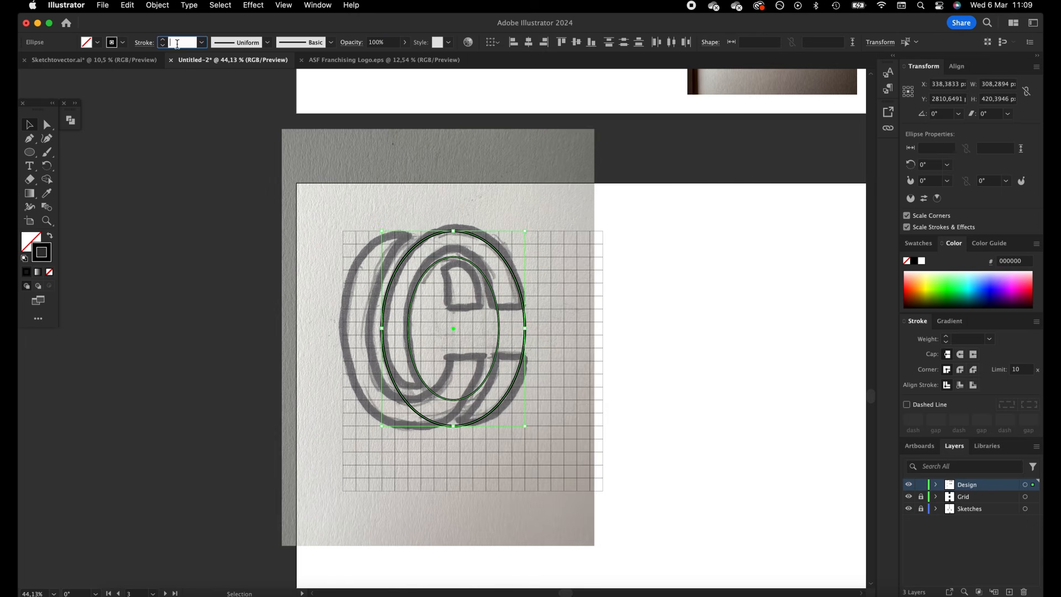
pyautogui.write('5')
pyautogui.press('Tab')
pyautogui.click(602, 277)
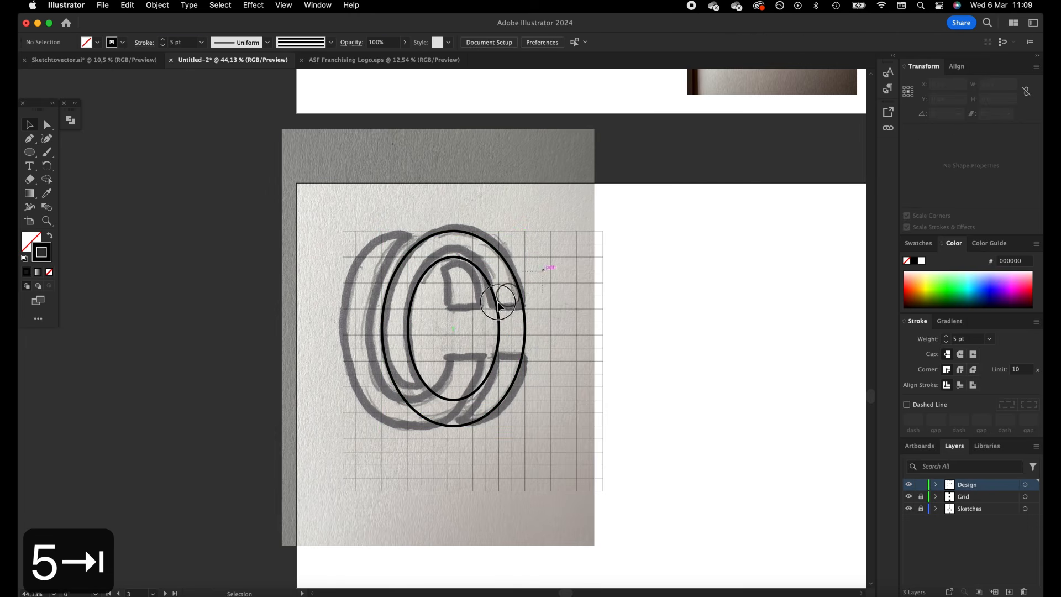
# Duplicate both concentric ellipses horizontally along the grid onto the sketched back C's contours
pyautogui.moveTo(498, 302); pyautogui.dragTo(490, 309)
pyautogui.click(580, 281)
pyautogui.moveTo(546, 278); pyautogui.dragTo(463, 328)
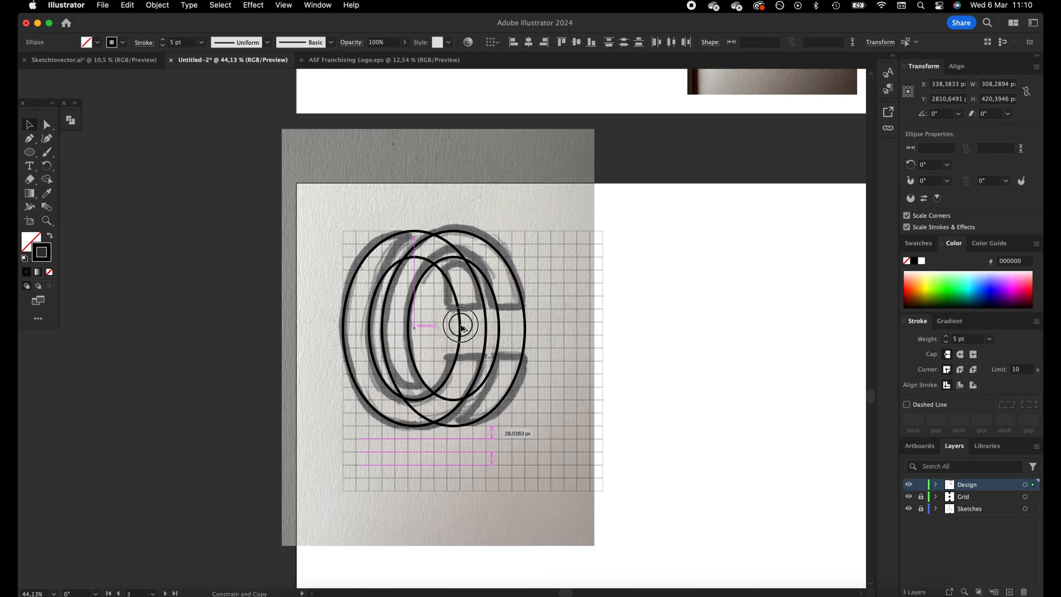
pyautogui.moveTo(463, 328); pyautogui.dragTo(463, 328)
pyautogui.click(593, 313)
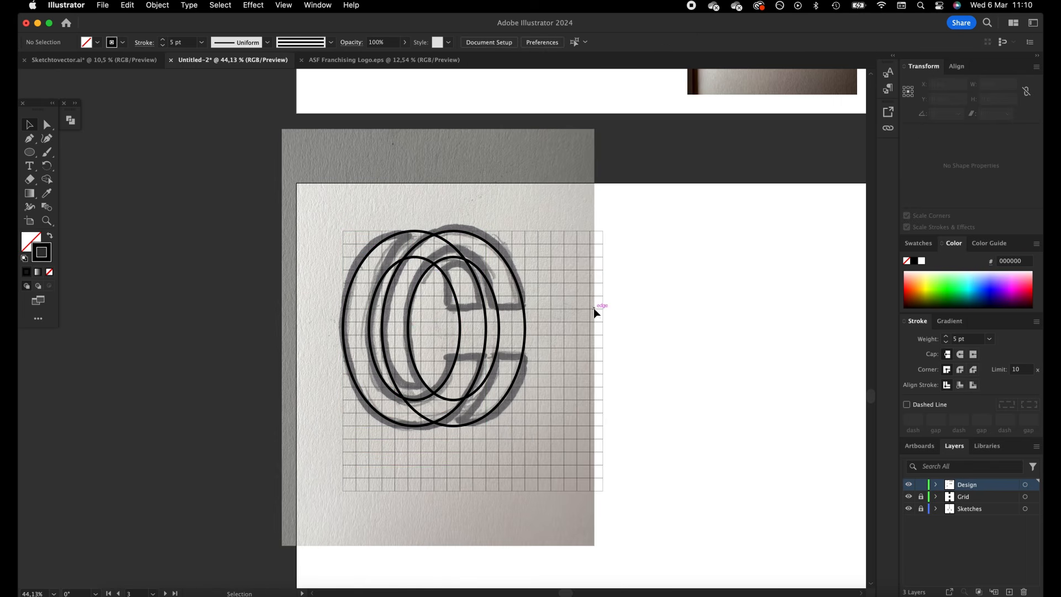
pyautogui.moveTo(28, 155); pyautogui.dragTo(67, 153)
pyautogui.click(34, 125)
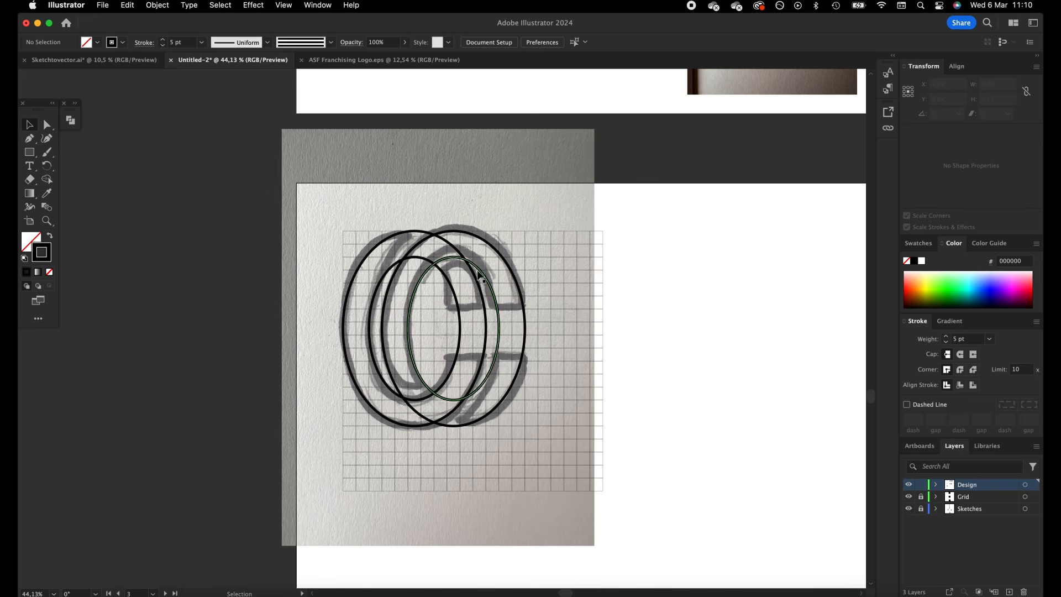
pyautogui.moveTo(534, 231); pyautogui.dragTo(303, 440)
pyautogui.press('super+x')
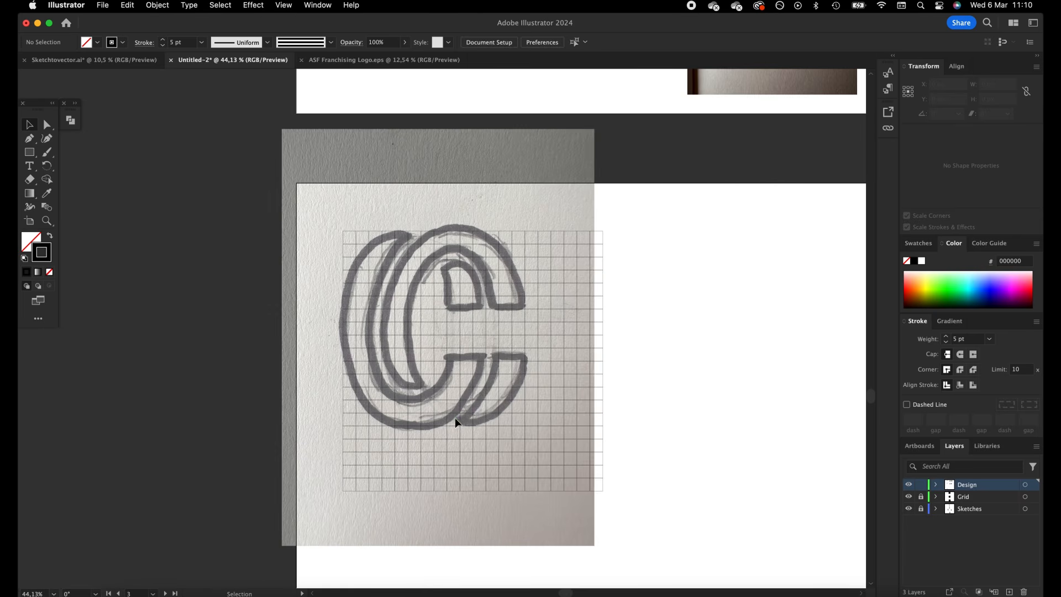
pyautogui.press('super+z')
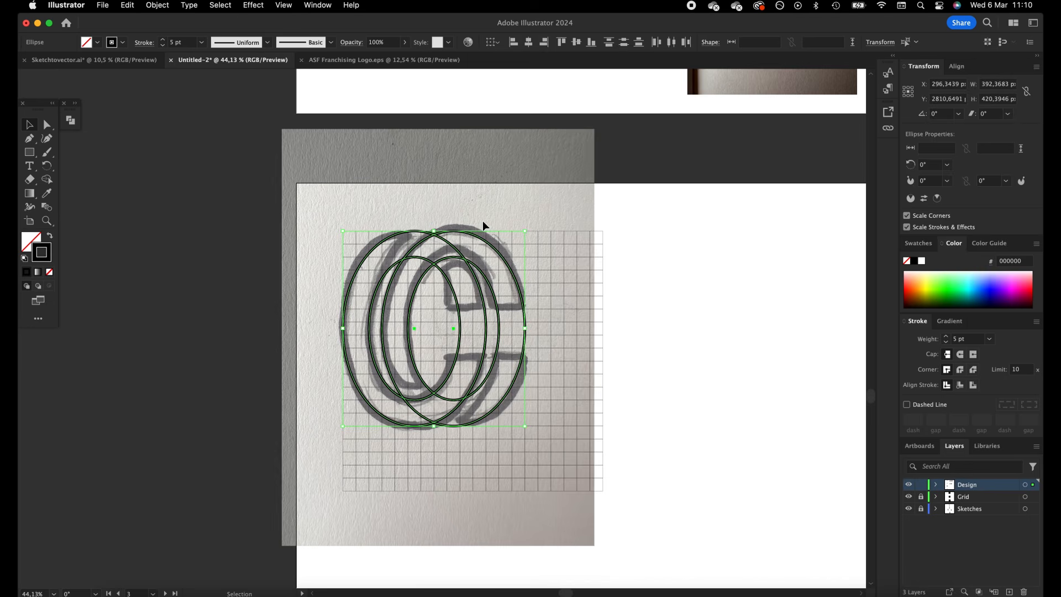
pyautogui.click(354, 185)
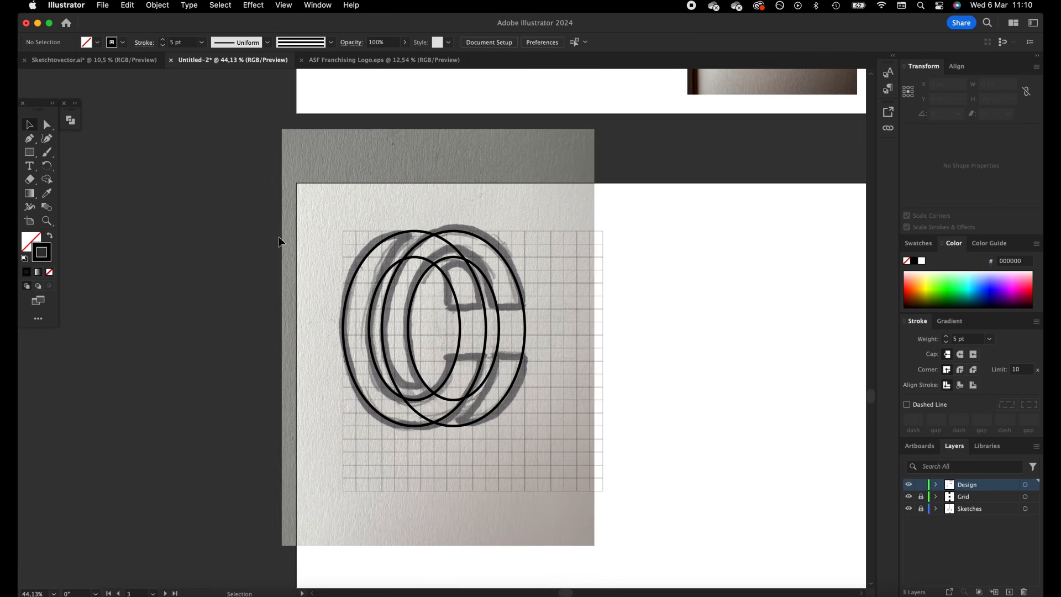
# Draw a grid-aligned rectangle about 210 by 84 px across the C's opening and set its stroke color to ff0000
pyautogui.moveTo(36, 156); pyautogui.dragTo(82, 146)
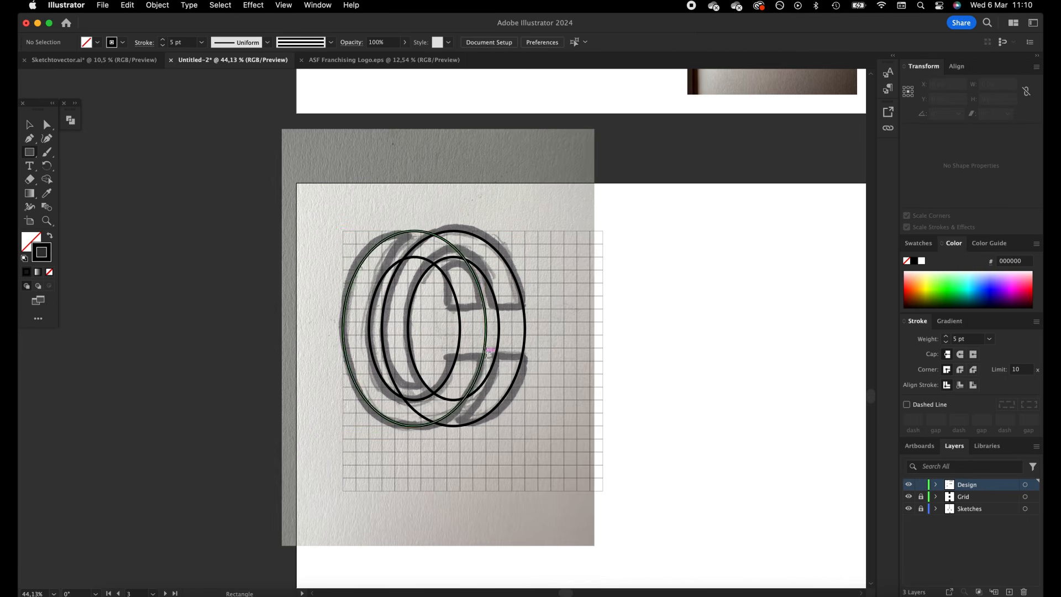
pyautogui.moveTo(538, 308); pyautogui.dragTo(440, 348)
pyautogui.doubleClick(49, 248)
pyautogui.moveTo(508, 271); pyautogui.dragTo(536, 220)
pyautogui.moveTo(543, 313); pyautogui.dragTo(544, 381)
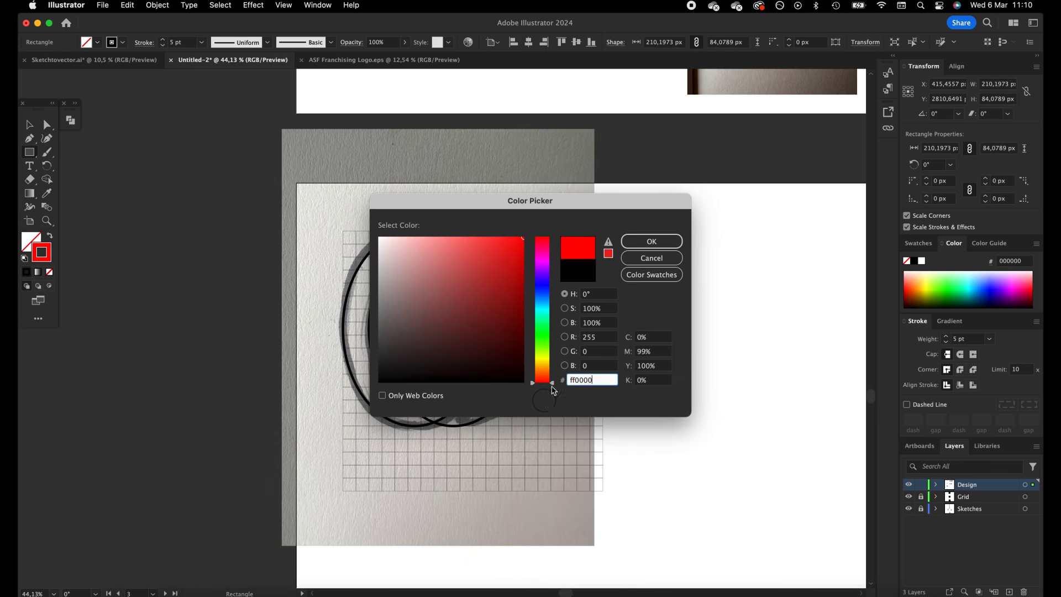
pyautogui.click(663, 241)
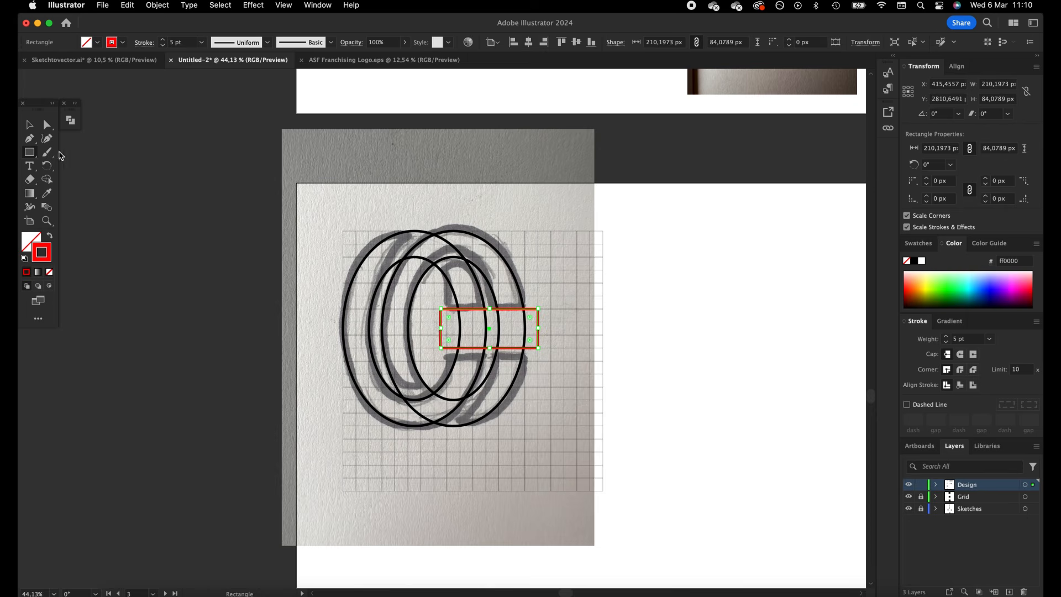
# Remove the two short vertical sides of the red rectangle, keeping only the horizontal lines across the C's opening
pyautogui.press('z')
pyautogui.click(429, 307)
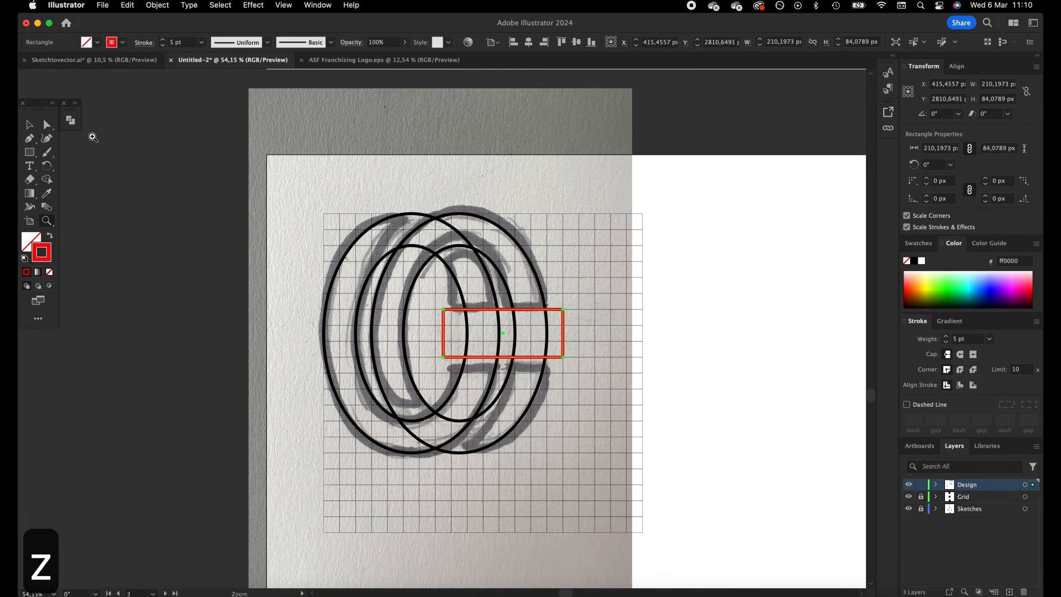
pyautogui.click(47, 124)
pyautogui.click(563, 334)
pyautogui.press('BackSpace')
pyautogui.click(605, 336)
pyautogui.press('v')
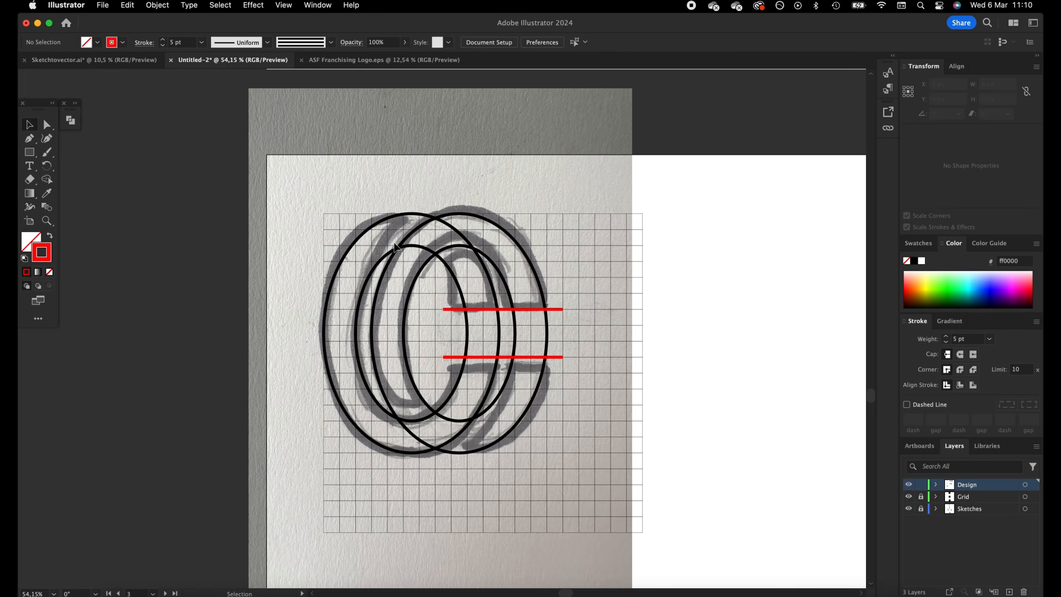
# Duplicate the back C's outer ellipse about 56 px to the right and cut the copy down to its upper-left quarter arc
pyautogui.click(397, 220)
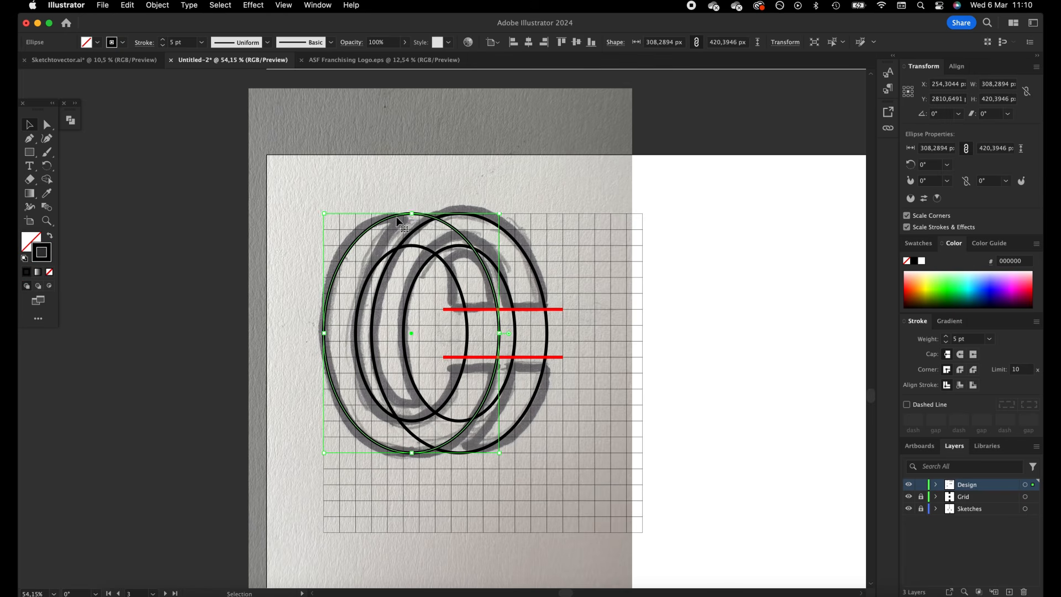
pyautogui.moveTo(382, 222); pyautogui.dragTo(416, 222)
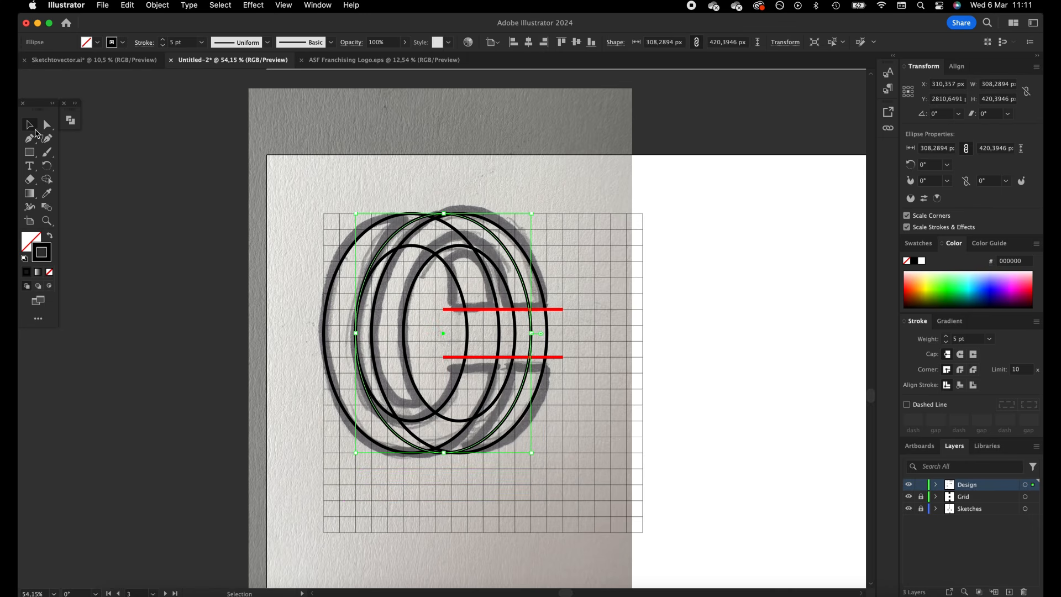
pyautogui.click(49, 128)
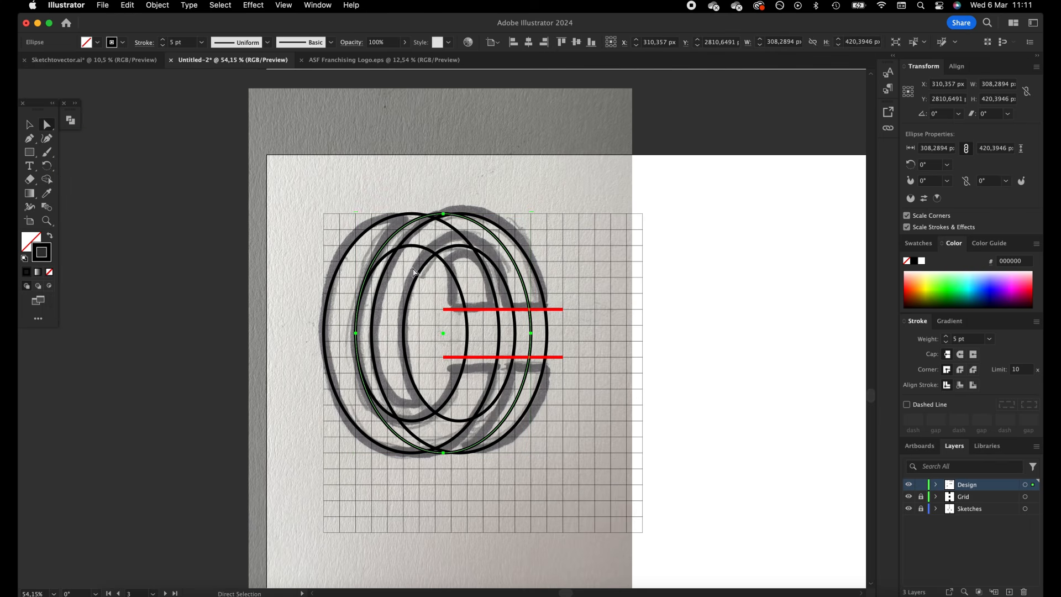
pyautogui.click(531, 334)
pyautogui.press('BackSpace')
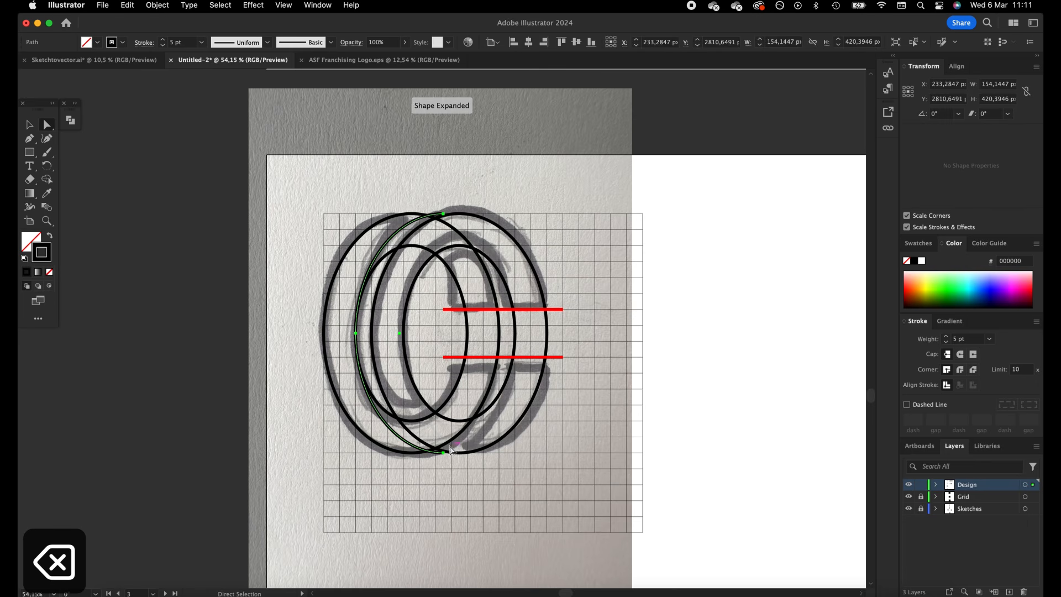
pyautogui.click(444, 457)
pyautogui.press('BackSpace')
# Match the quarter arc's stroke to the red horizontal lines by sampling one of them
pyautogui.press('v')
pyautogui.press('i')
pyautogui.click(509, 306)
pyautogui.click(29, 124)
pyautogui.click(197, 135)
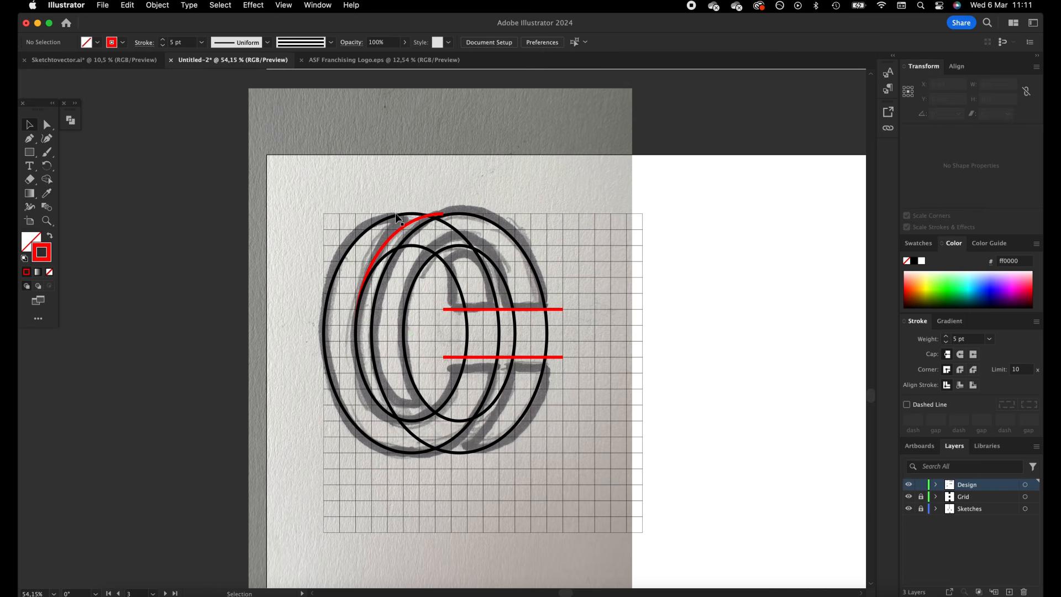
# Copy the red arc rotated 180° onto the sketched curve at the C's lower right, meeting the front inner ellipse
pyautogui.moveTo(400, 236); pyautogui.dragTo(396, 315)
pyautogui.moveTo(467, 288); pyautogui.dragTo(502, 399)
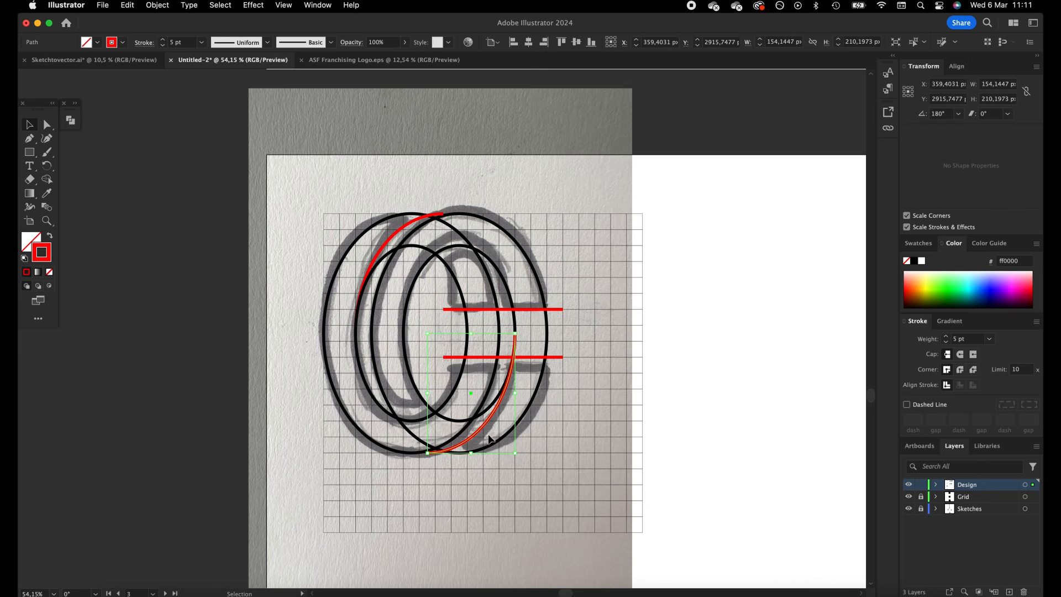
pyautogui.click(504, 460)
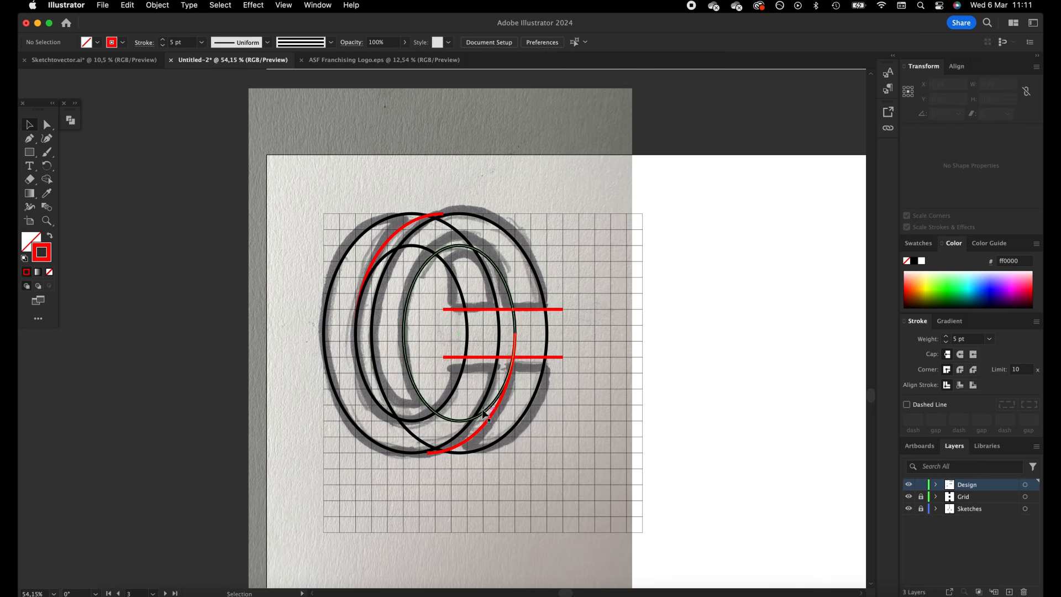
# Copy the front C's inner ellipse and paste it in place on all artboards
pyautogui.click(458, 247)
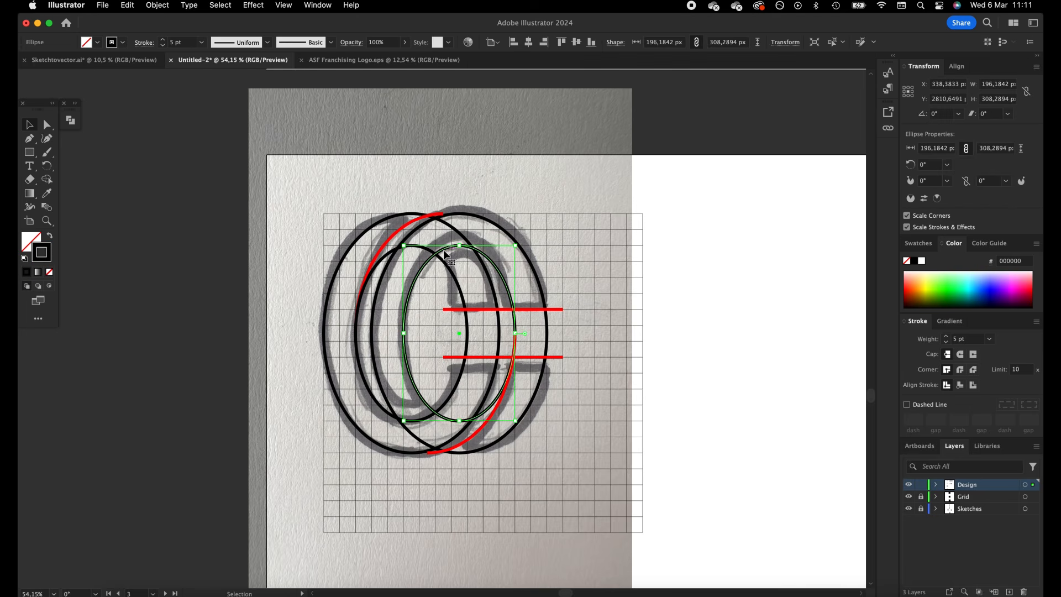
pyautogui.press('super+c')
pyautogui.press('alt+shift+super+v')
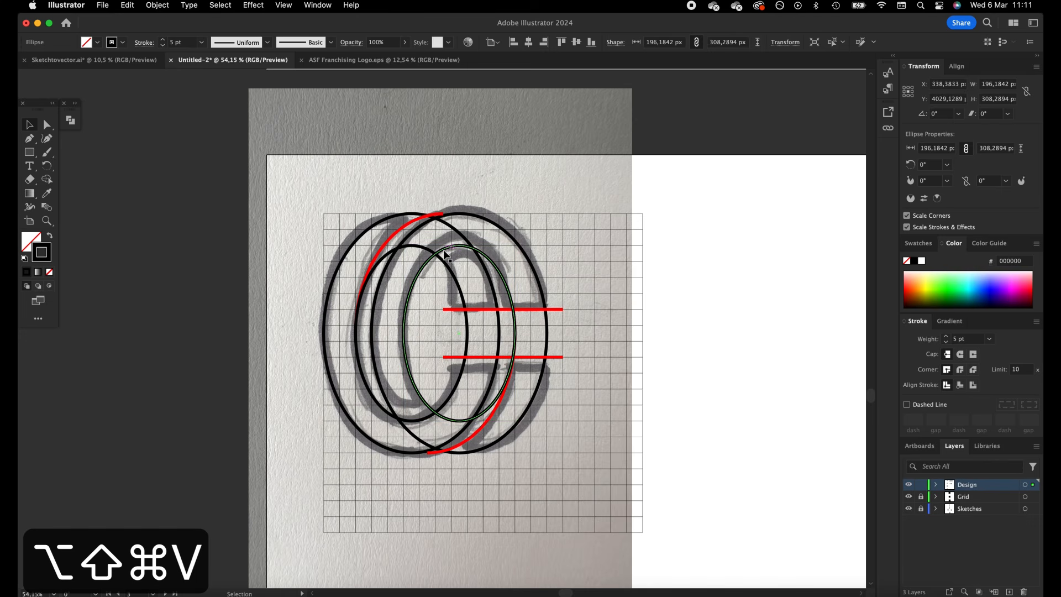
pyautogui.click(474, 247)
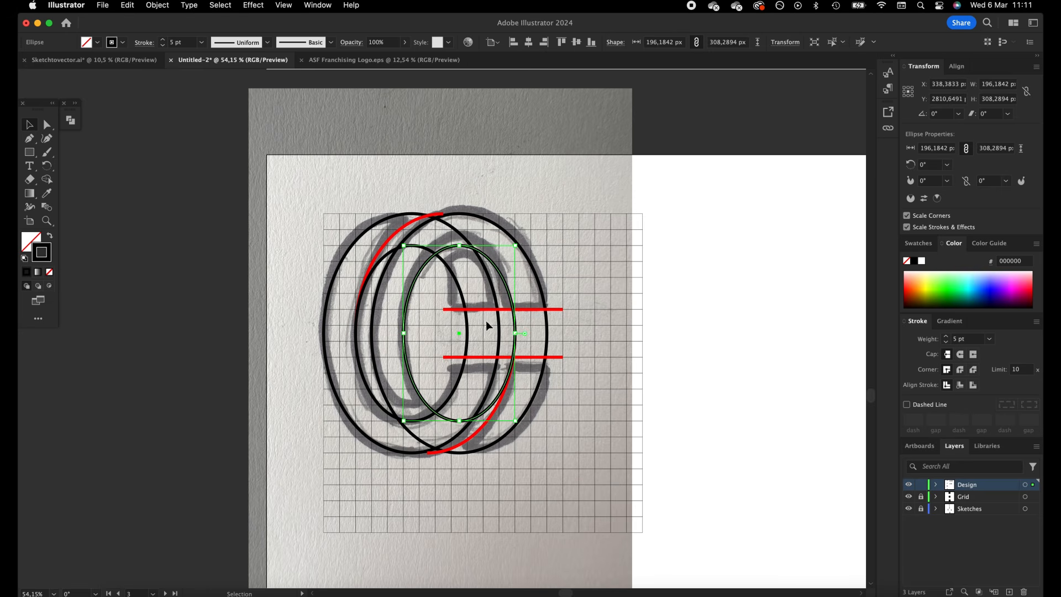
# Scale the pasted ellipse concentrically to about 162 by 270 px inside the front C's inner ellipse
pyautogui.moveTo(516, 335); pyautogui.dragTo(503, 335)
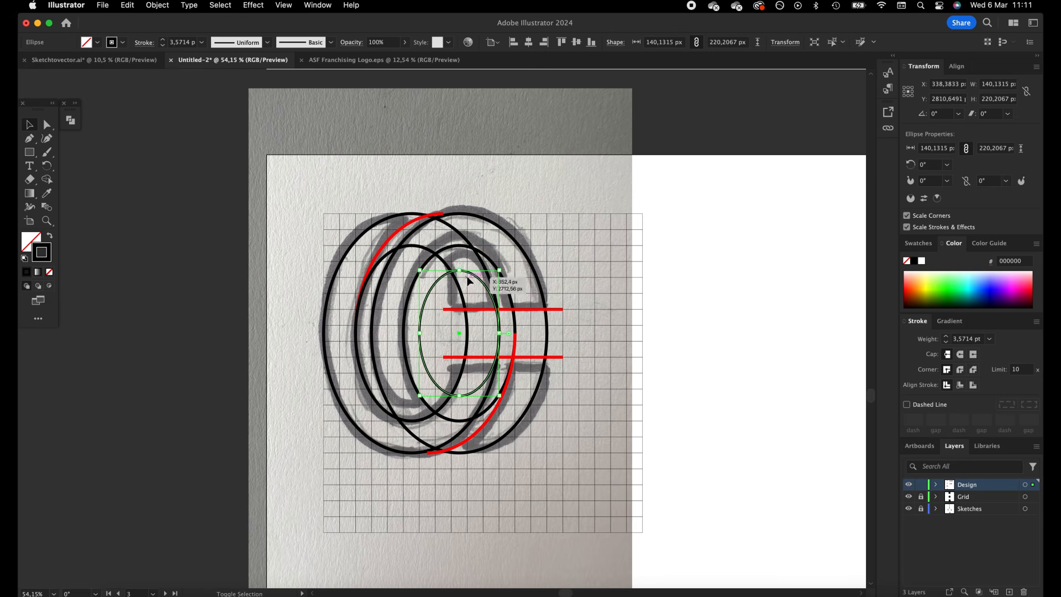
pyautogui.moveTo(459, 271); pyautogui.dragTo(460, 253)
pyautogui.moveTo(501, 334); pyautogui.dragTo(508, 335)
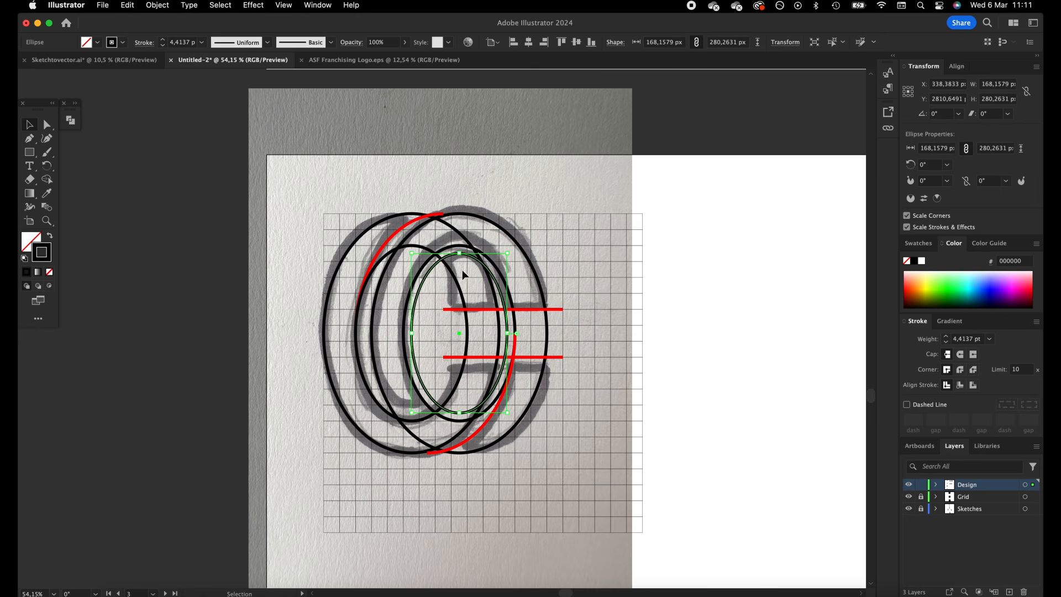
pyautogui.press('super+equal')
pyautogui.press('super+equal')
pyautogui.moveTo(442, 181); pyautogui.dragTo(443, 186)
pyautogui.click(673, 215)
# Duplicate the smallest front ellipse horizontally onto the center of the back C's ellipses
pyautogui.press('z')
pyautogui.moveTo(666, 219); pyautogui.dragTo(98, 136)
pyautogui.click(29, 129)
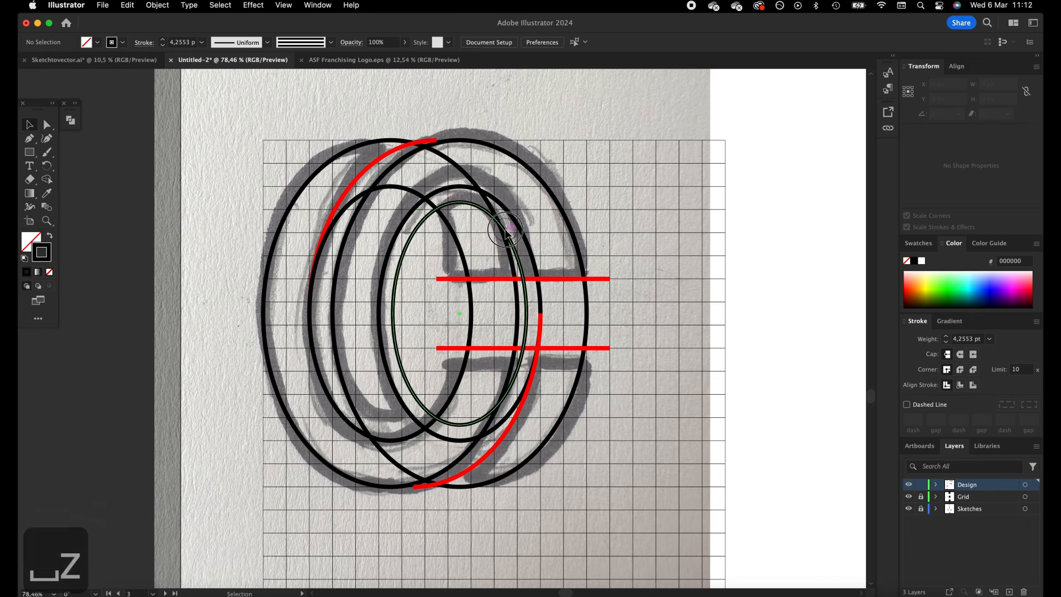
pyautogui.click(506, 237)
pyautogui.moveTo(479, 427); pyautogui.dragTo(407, 419)
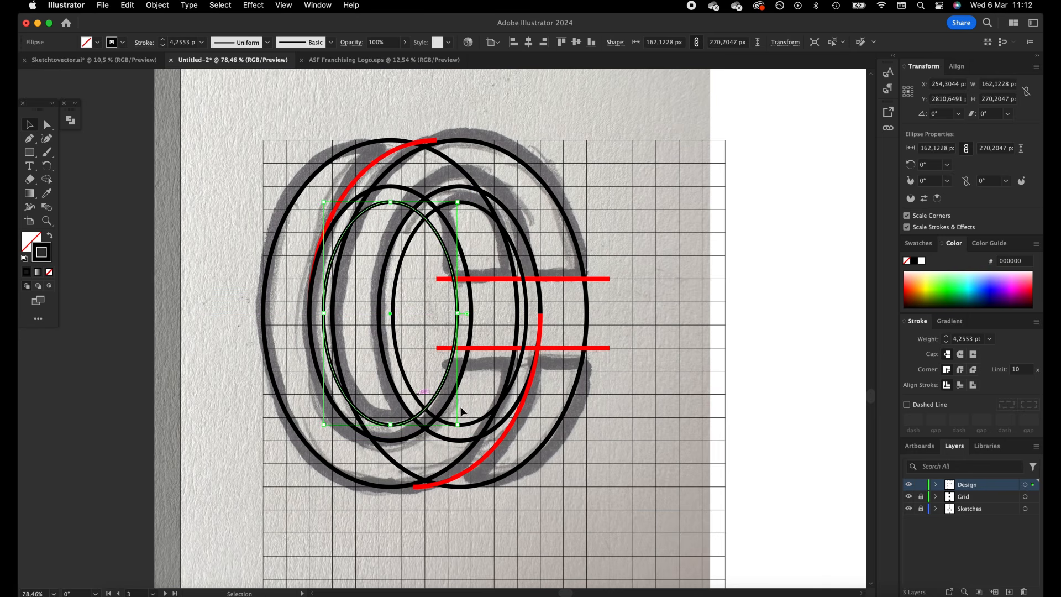
pyautogui.click(702, 394)
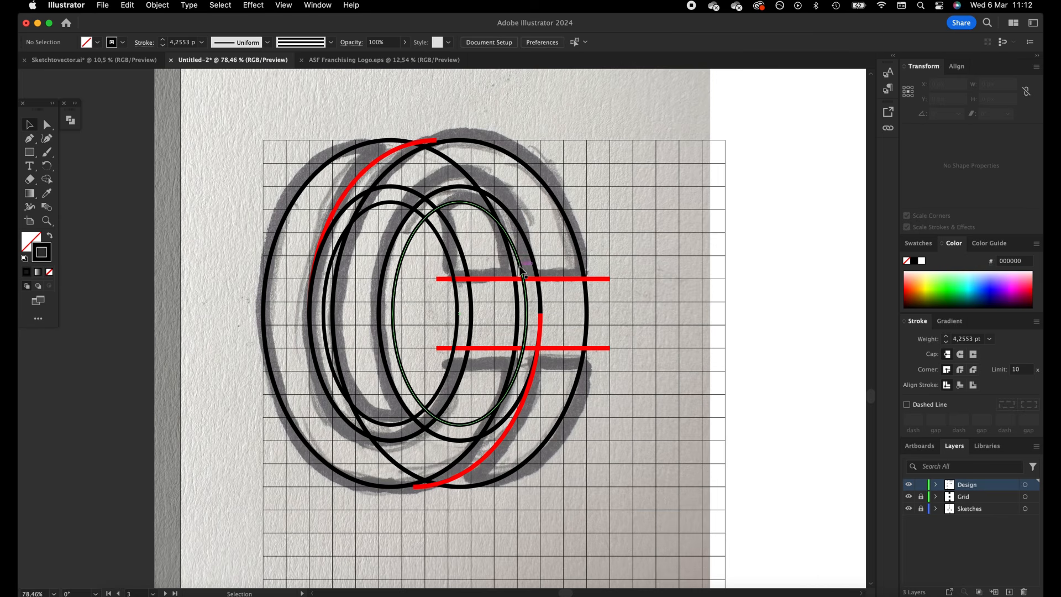
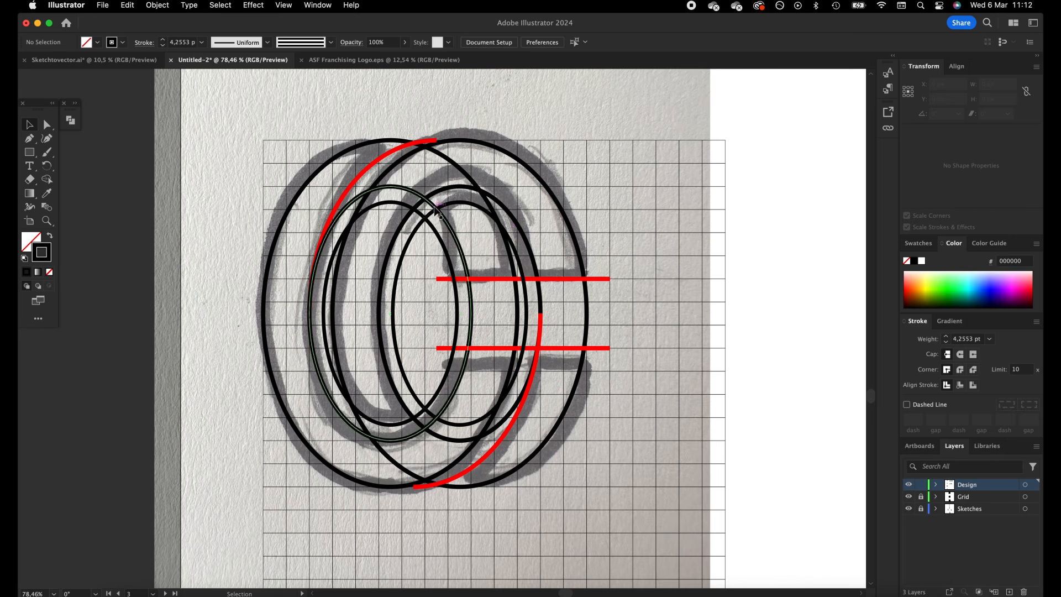
# Trim the back C's smallest ellipse to its upper arc by adding end anchors, deleting the rest, and matching the red 5 pt stroke
pyautogui.click(475, 206)
pyautogui.press('=')
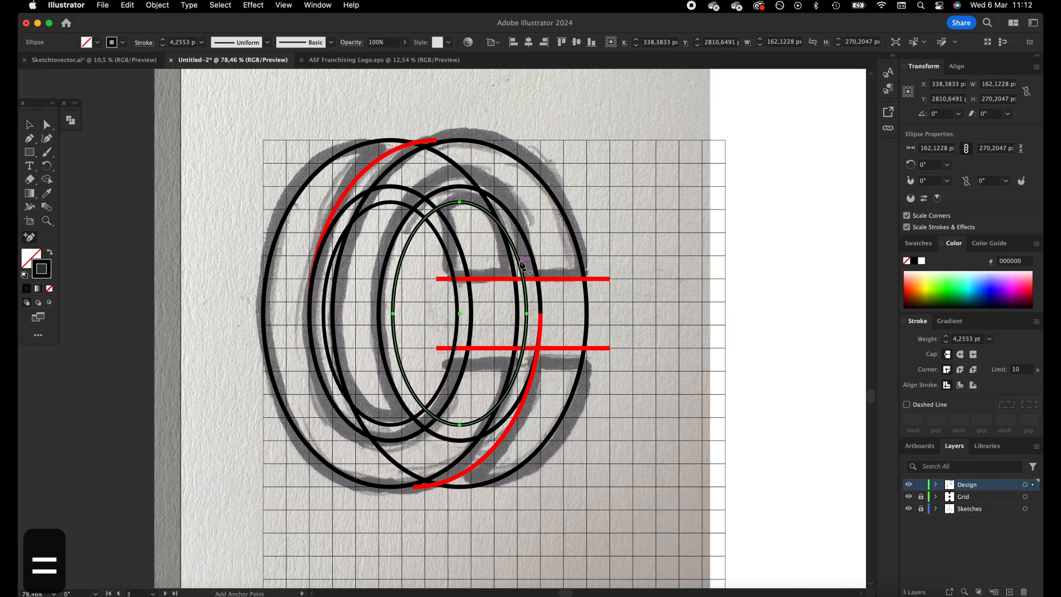
pyautogui.click(521, 264)
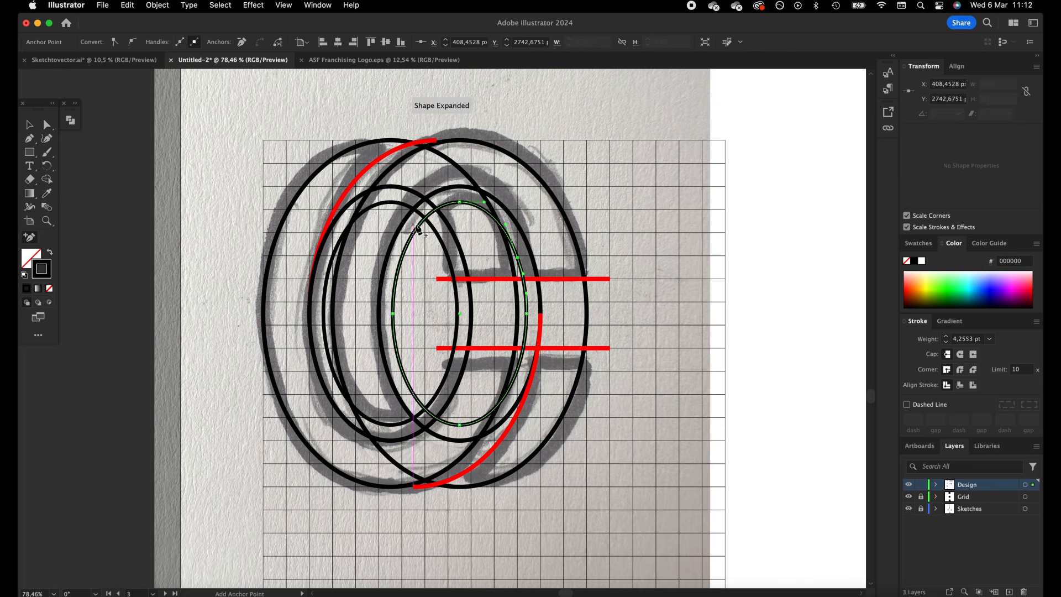
pyautogui.click(422, 220)
pyautogui.click(49, 124)
pyautogui.click(393, 313)
pyautogui.keyDown('shift'); pyautogui.click(467, 425); pyautogui.keyUp('shift')
pyautogui.keyDown('shift'); pyautogui.click(527, 313); pyautogui.keyUp('shift')
pyautogui.press('BackSpace')
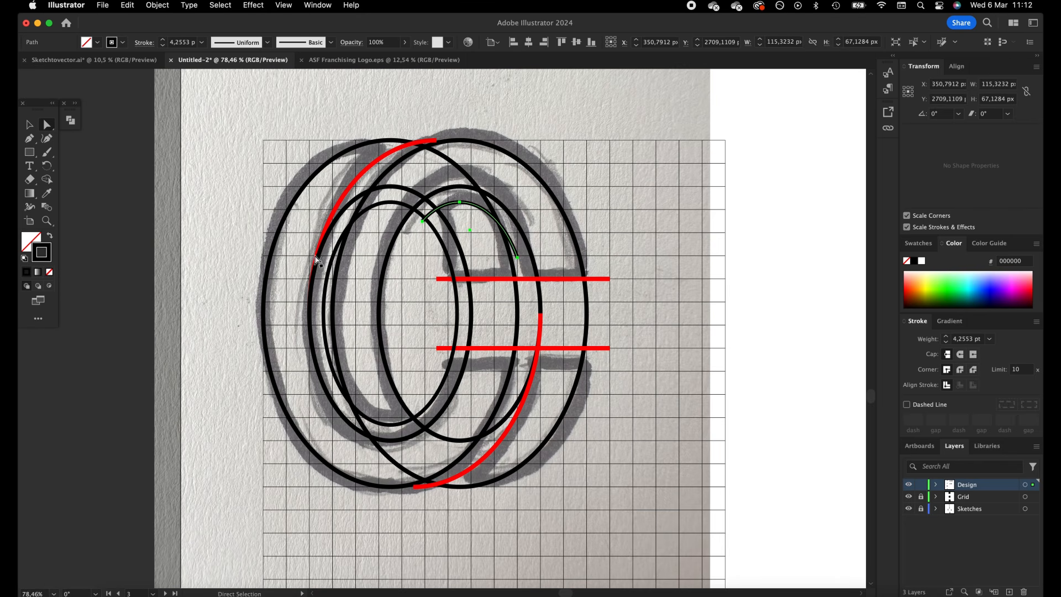
pyautogui.press('i')
pyautogui.click(544, 320)
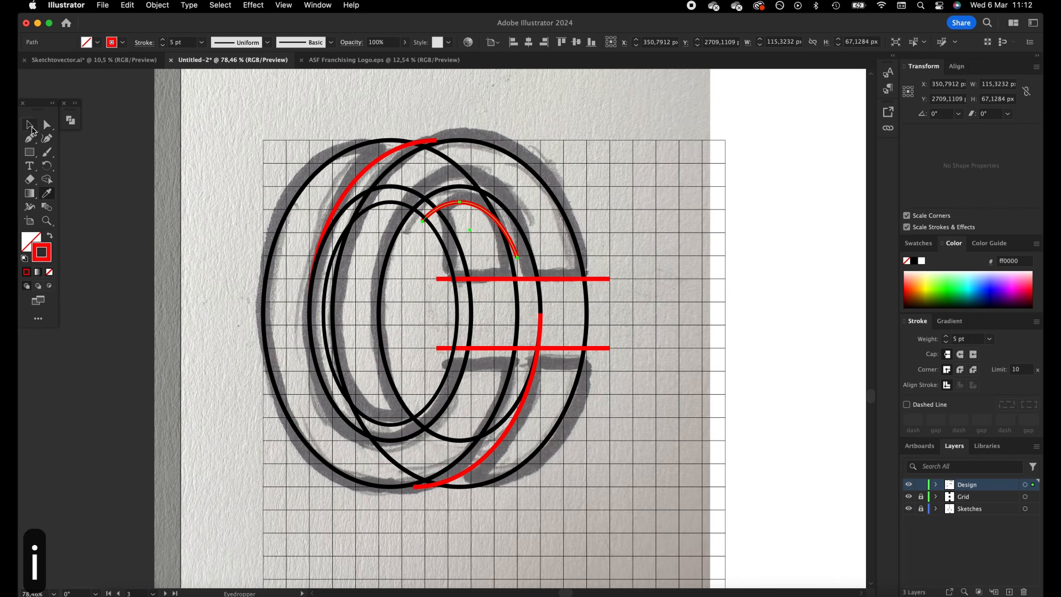
pyautogui.click(30, 127)
pyautogui.click(668, 243)
# Trim the front C's smallest ellipse to its lower arc using two added anchors, and give it the same red 5 pt stroke
pyautogui.click(458, 328)
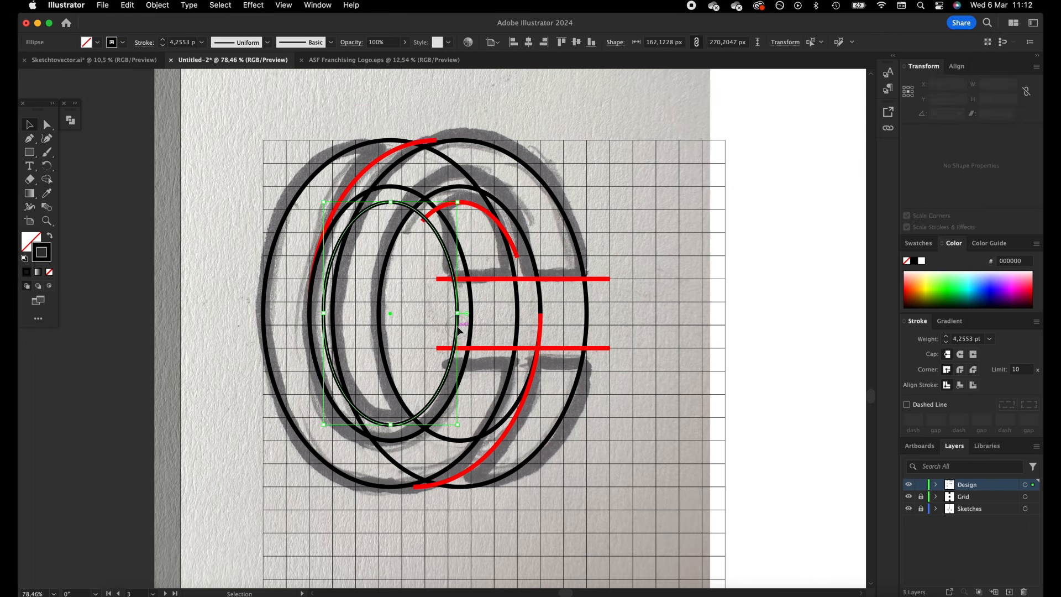
pyautogui.press('-')
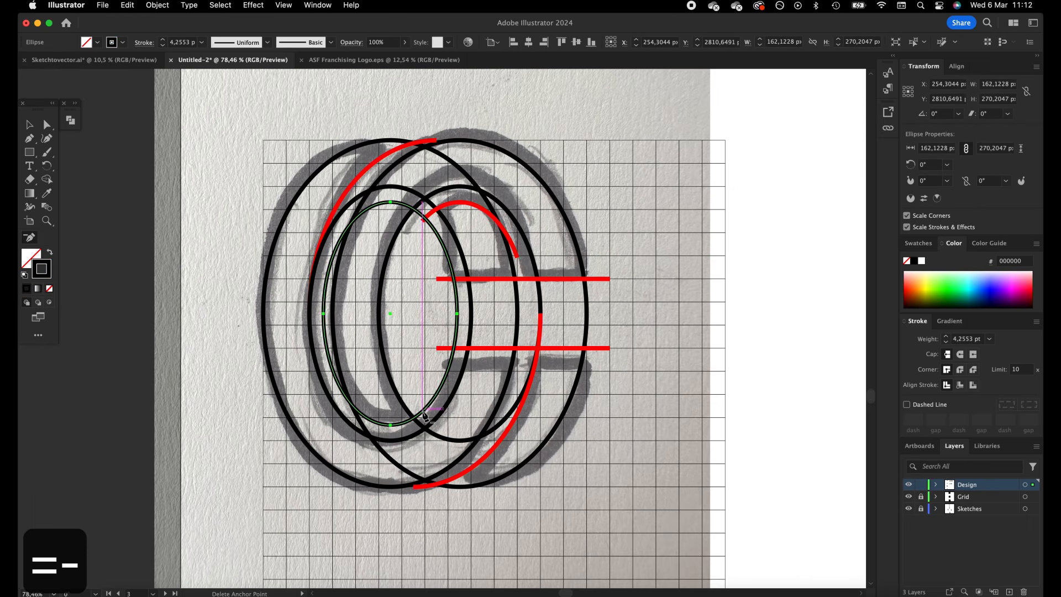
pyautogui.press('=')
pyautogui.click(425, 409)
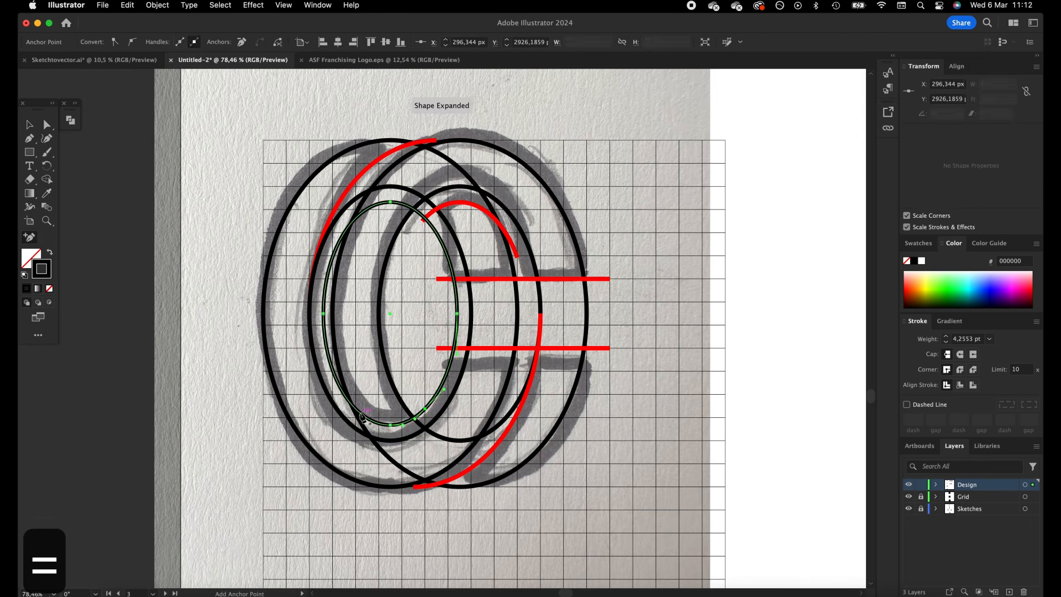
pyautogui.click(338, 382)
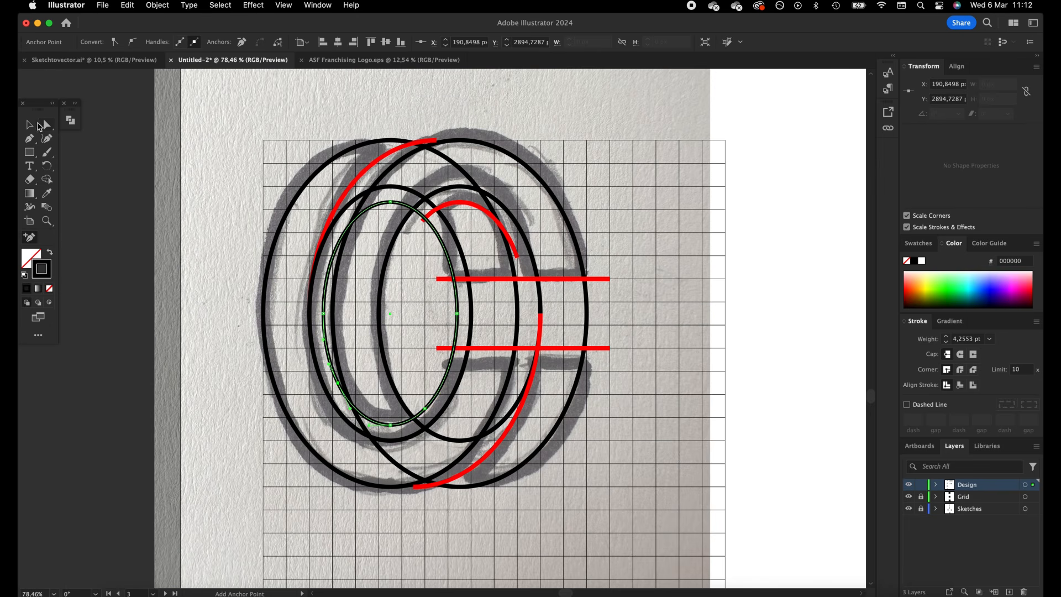
pyautogui.press('a')
pyautogui.click(390, 203)
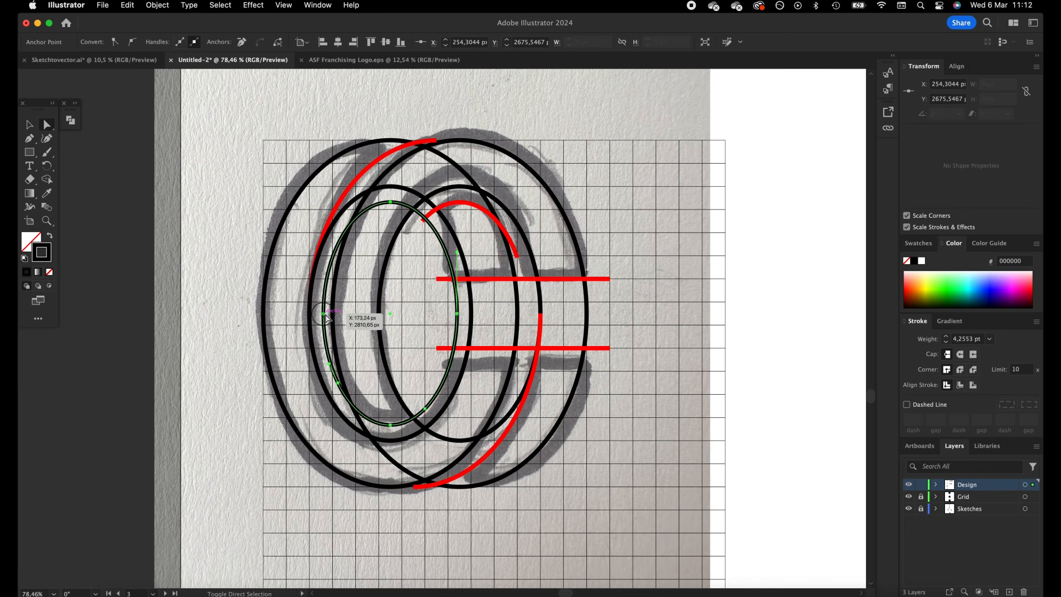
pyautogui.keyDown('shift'); pyautogui.click(323, 314); pyautogui.keyUp('shift')
pyautogui.keyDown('shift'); pyautogui.click(457, 314); pyautogui.keyUp('shift')
pyautogui.press('BackSpace')
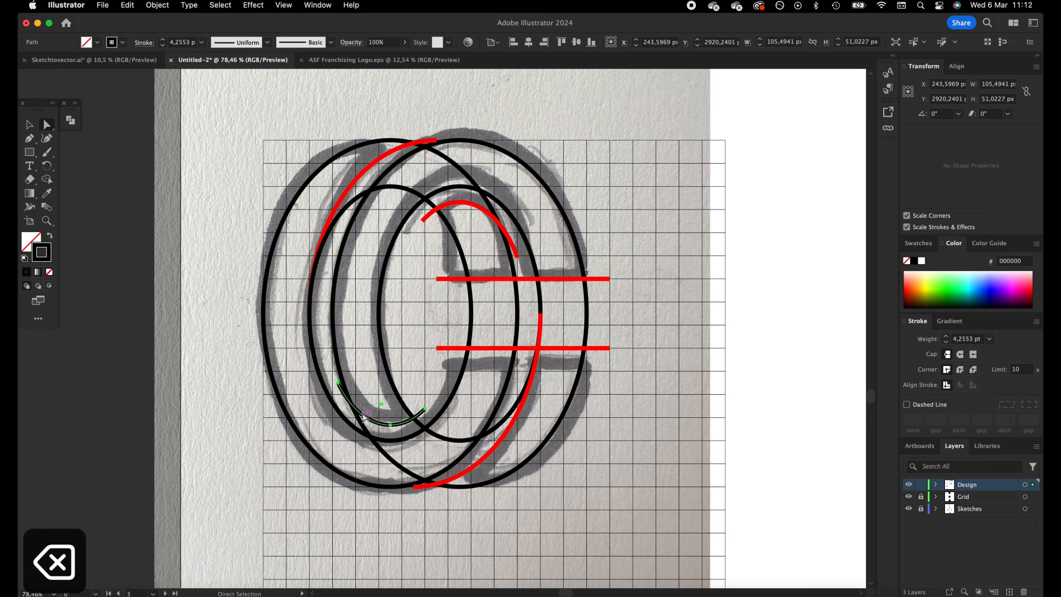
pyautogui.click(470, 205)
pyautogui.press('v')
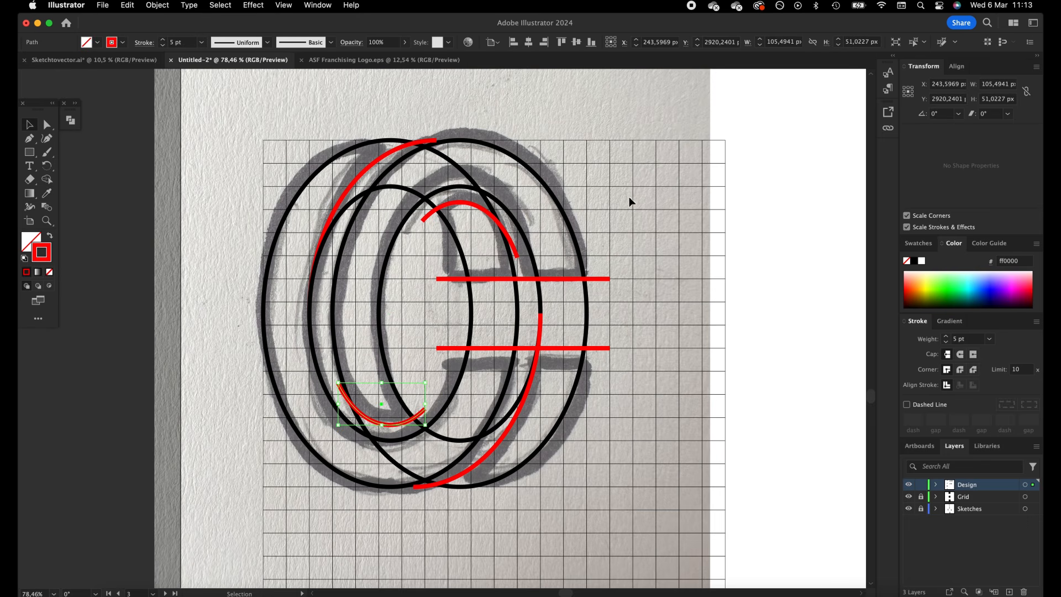
# Select all the construction linework and merge its regions with Shape Builder into the front C and the three back C pieces
pyautogui.click(652, 139)
pyautogui.moveTo(652, 138); pyautogui.dragTo(259, 502)
pyautogui.press('z')
pyautogui.moveTo(670, 392); pyautogui.dragTo(623, 378)
pyautogui.press('space')
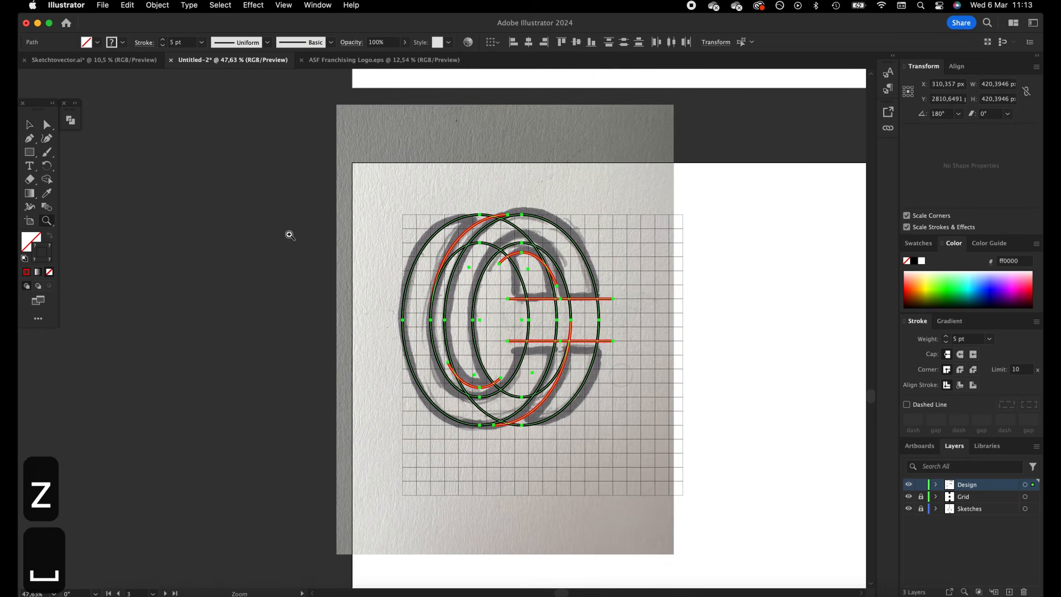
pyautogui.click(31, 125)
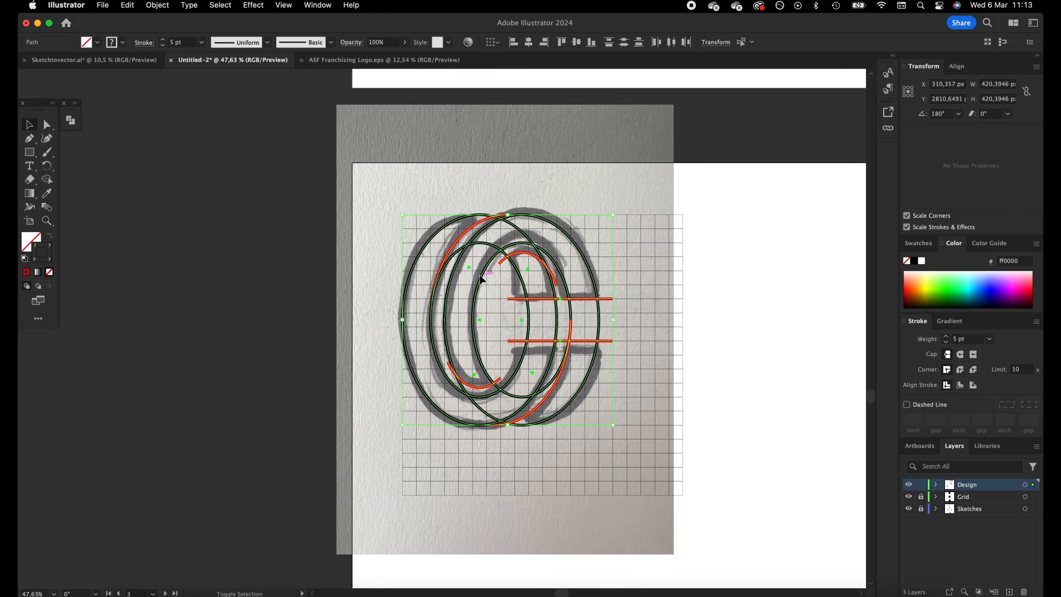
pyautogui.hotkey('shift', 'm')
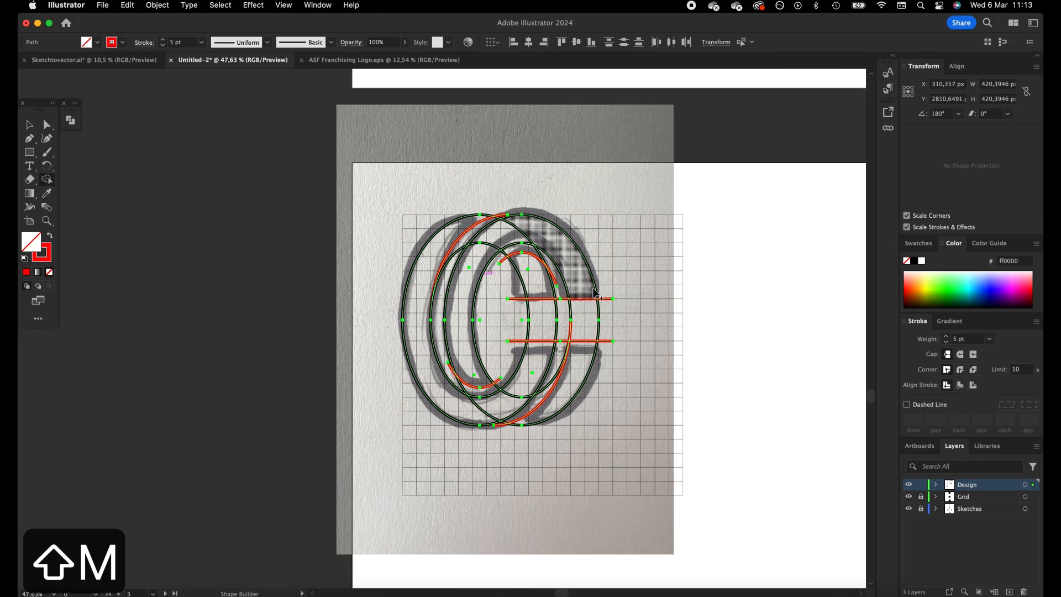
pyautogui.moveTo(581, 274)
pyautogui.mouseDown()
pyautogui.moveTo(552, 237)
pyautogui.moveTo(525, 231)
pyautogui.moveTo(476, 256)
pyautogui.moveTo(471, 283)
pyautogui.mouseUp()
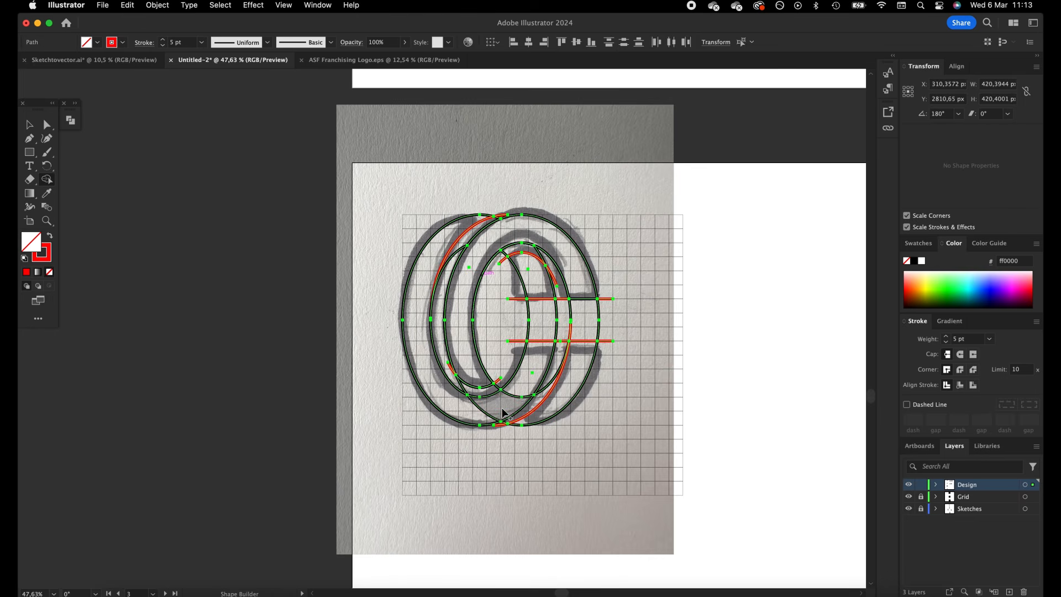
pyautogui.moveTo(535, 372)
pyautogui.mouseDown()
pyautogui.moveTo(500, 406)
pyautogui.moveTo(456, 410)
pyautogui.mouseUp()
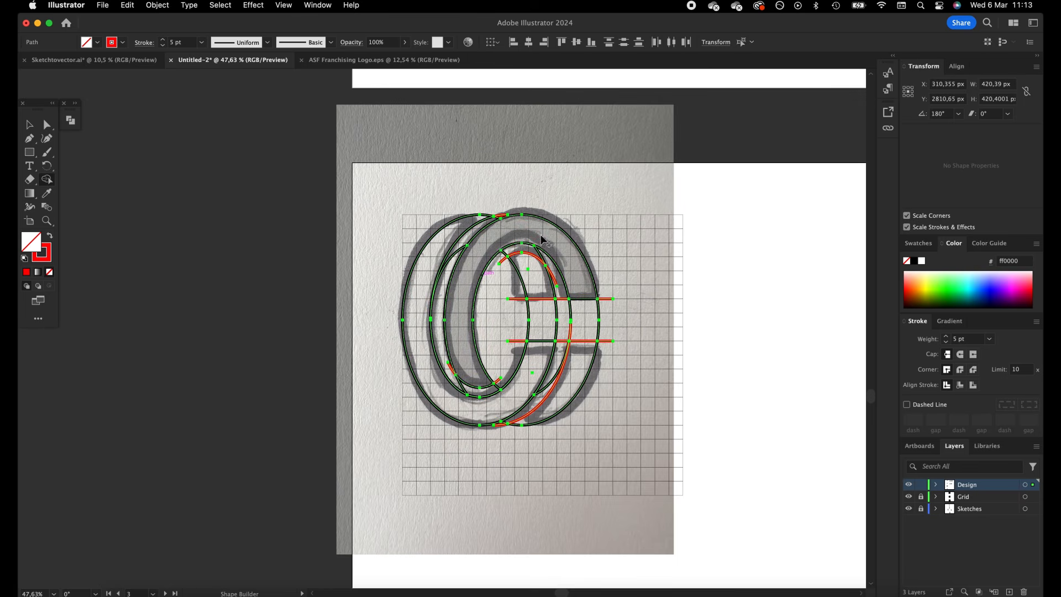
pyautogui.click(532, 277)
pyautogui.click(575, 367)
# Erase the regions in the C's opening and leftover arc segments with Shape Builder
pyautogui.moveTo(628, 321); pyautogui.dragTo(491, 329)
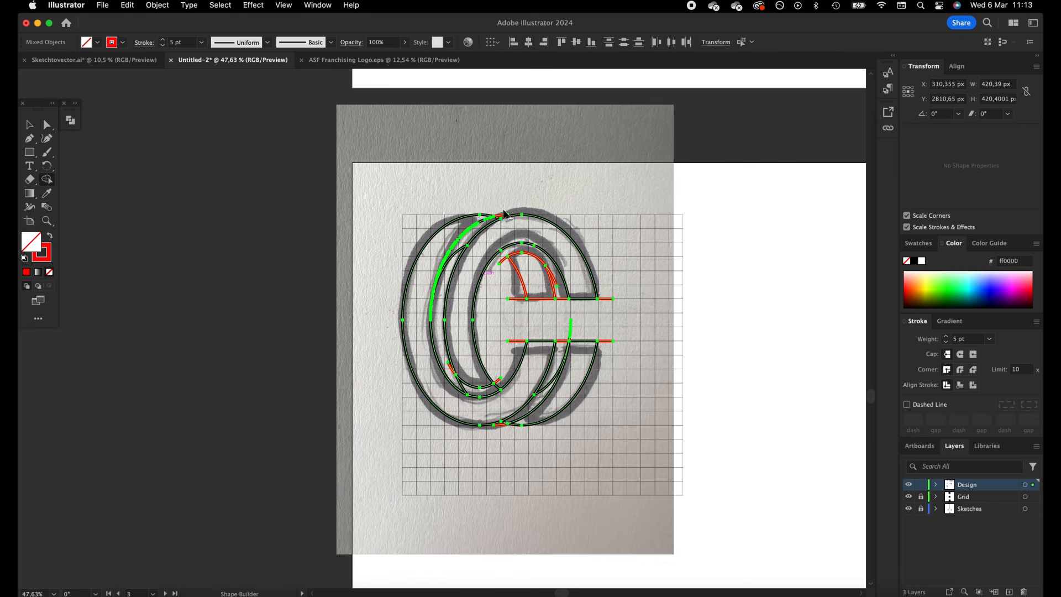
pyautogui.click(460, 250)
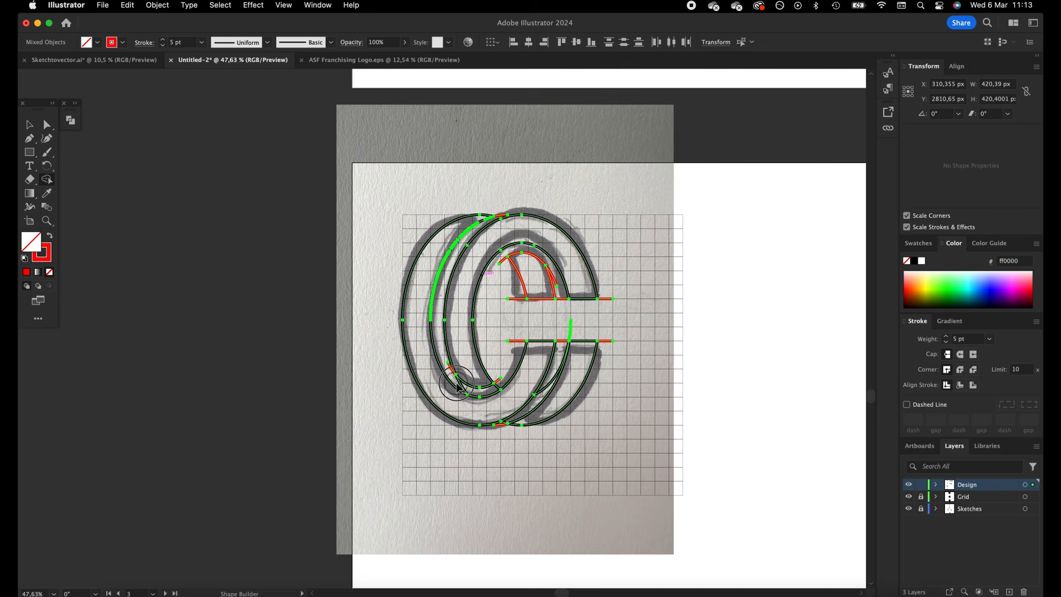
pyautogui.click(535, 393)
pyautogui.click(508, 426)
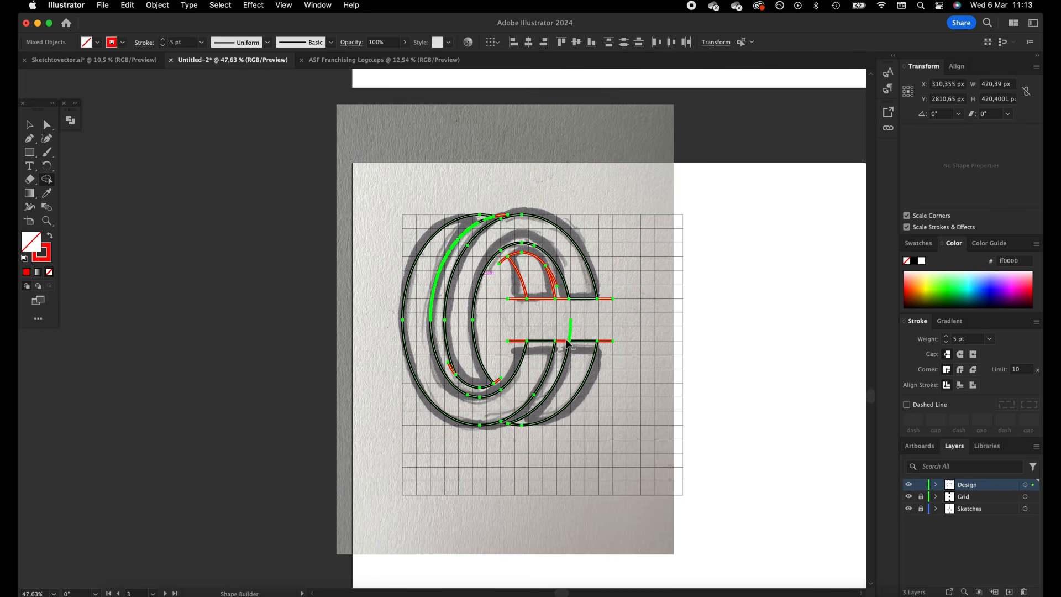
pyautogui.click(581, 340)
pyautogui.click(30, 127)
pyautogui.click(382, 195)
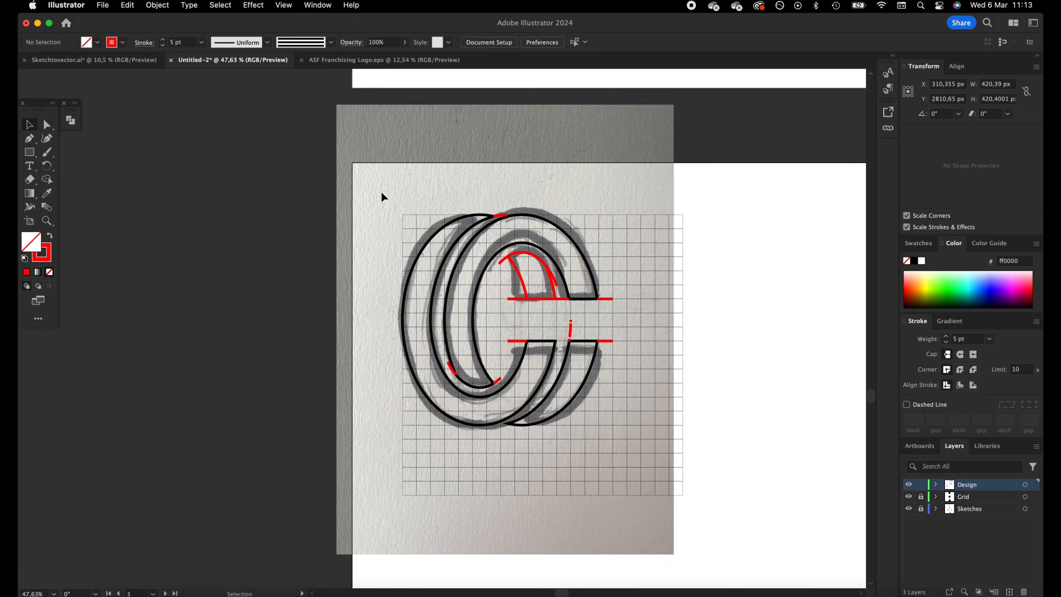
# Copy the four finished double C shapes and place the pasted copy on the white area beside the sketch
pyautogui.press('z')
pyautogui.moveTo(476, 339); pyautogui.dragTo(493, 333)
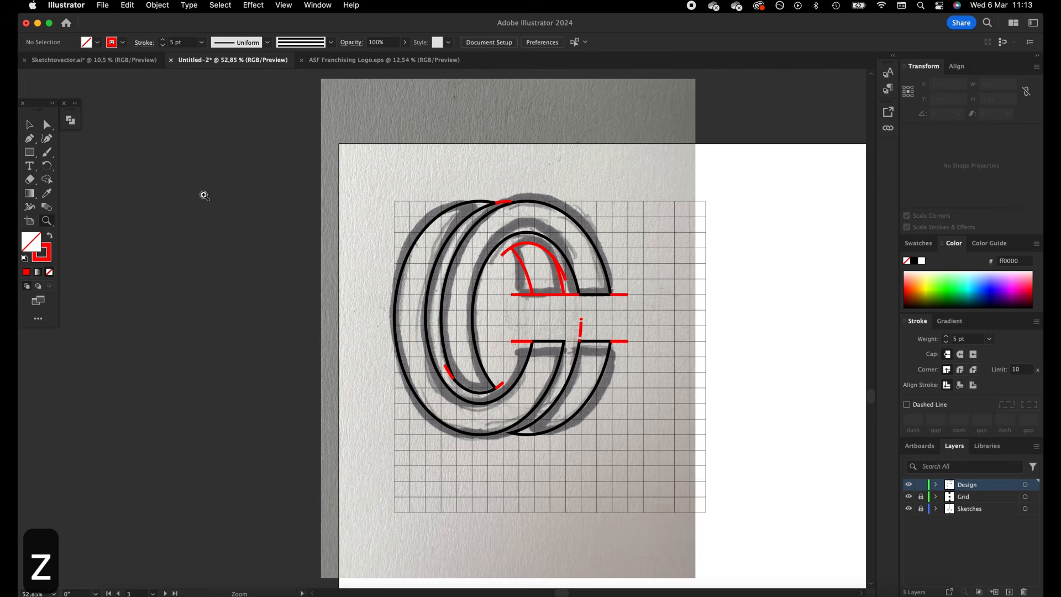
pyautogui.click(32, 124)
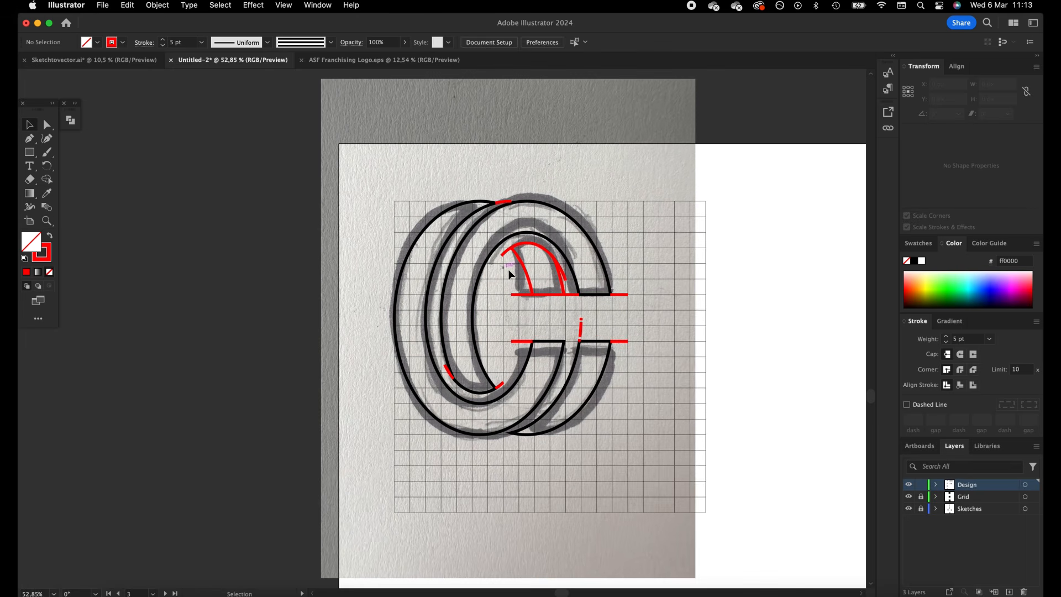
pyautogui.click(529, 282)
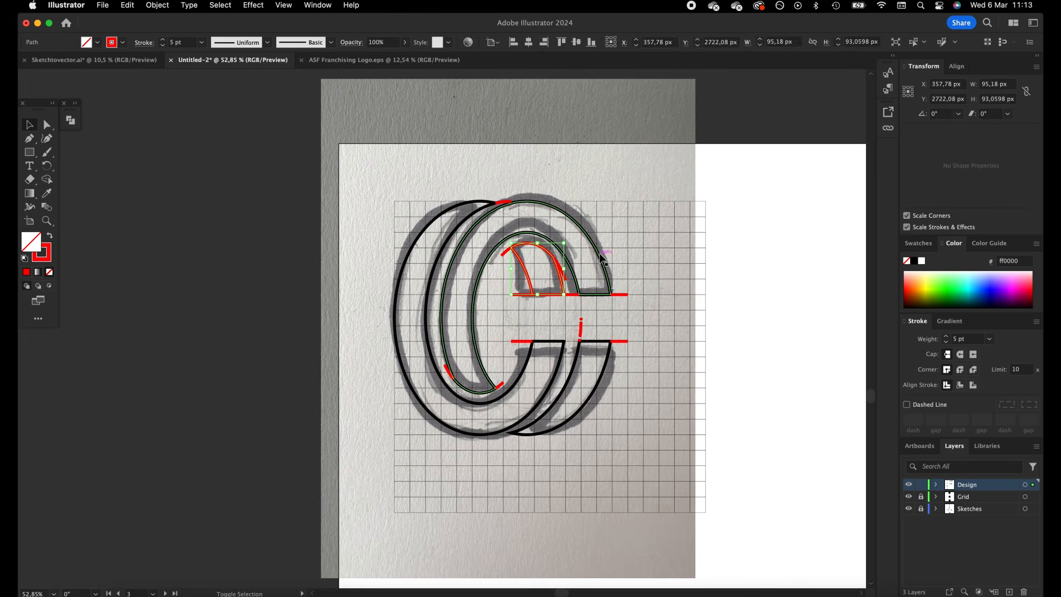
pyautogui.keyDown('shift'); pyautogui.click(419, 242); pyautogui.keyUp('shift')
pyautogui.keyDown('shift'); pyautogui.click(419, 242); pyautogui.keyUp('shift')
pyautogui.keyDown('shift'); pyautogui.click(605, 382); pyautogui.keyUp('shift')
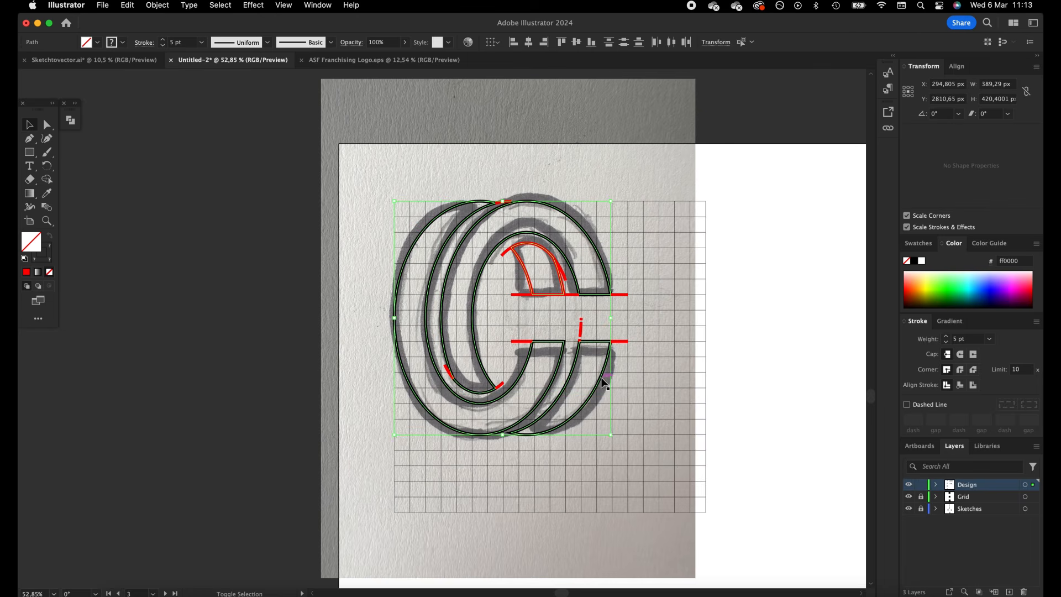
pyautogui.press('space')
pyautogui.moveTo(620, 379); pyautogui.dragTo(415, 360)
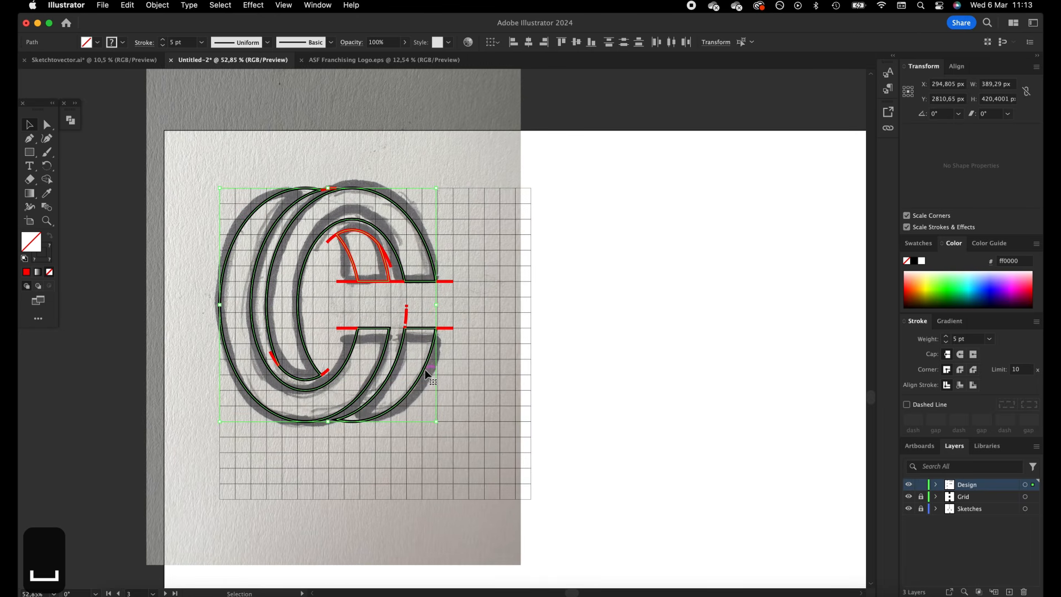
pyautogui.press('super+c')
pyautogui.press('super+v')
pyautogui.moveTo(519, 302); pyautogui.dragTo(752, 304)
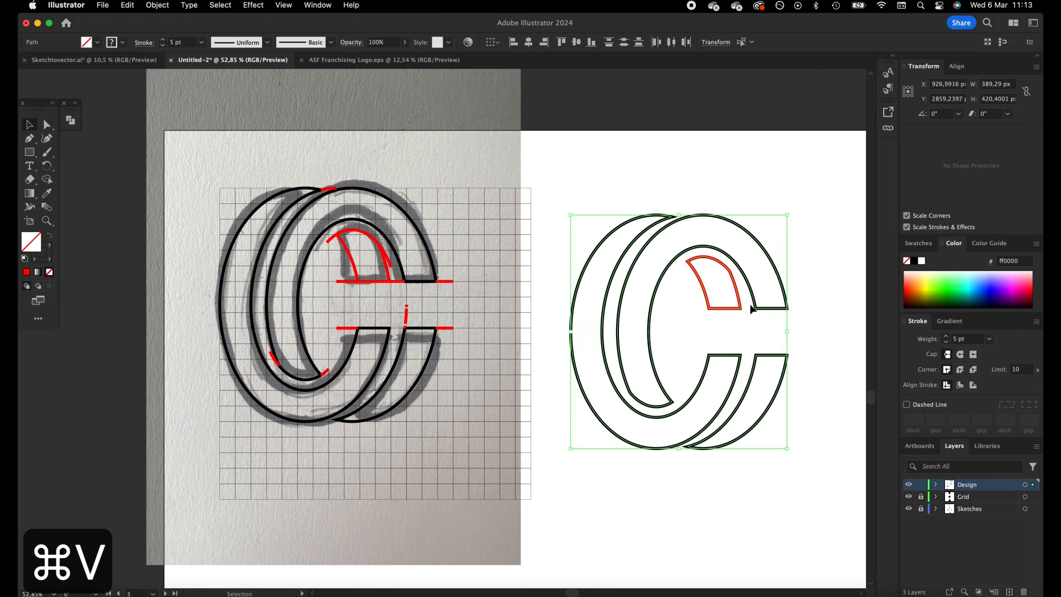
# Fill the copied double C black with no stroke, and delete the construction linework over the sketch
pyautogui.click(916, 263)
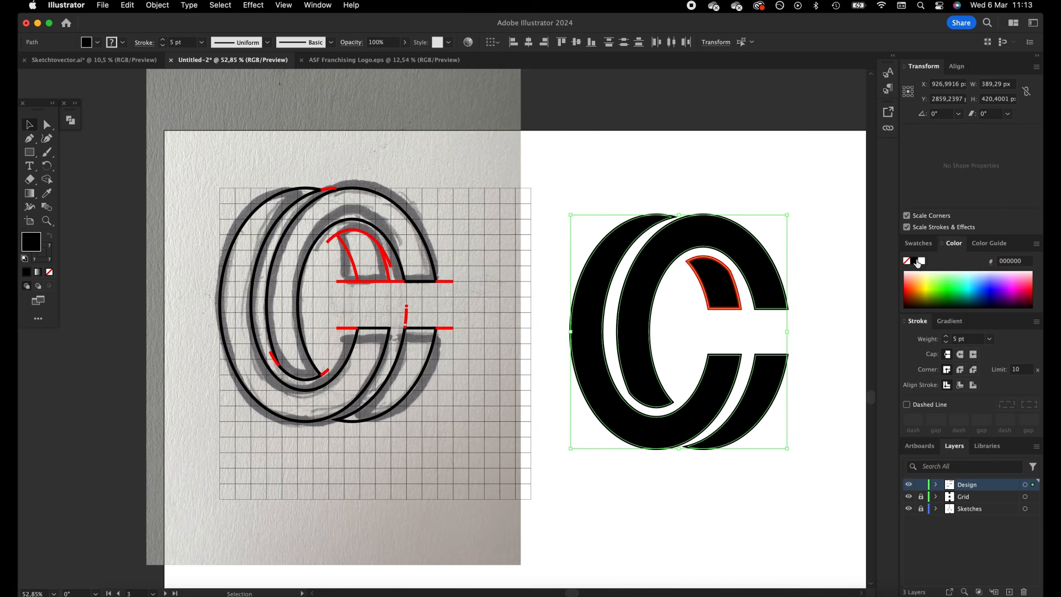
pyautogui.click(50, 277)
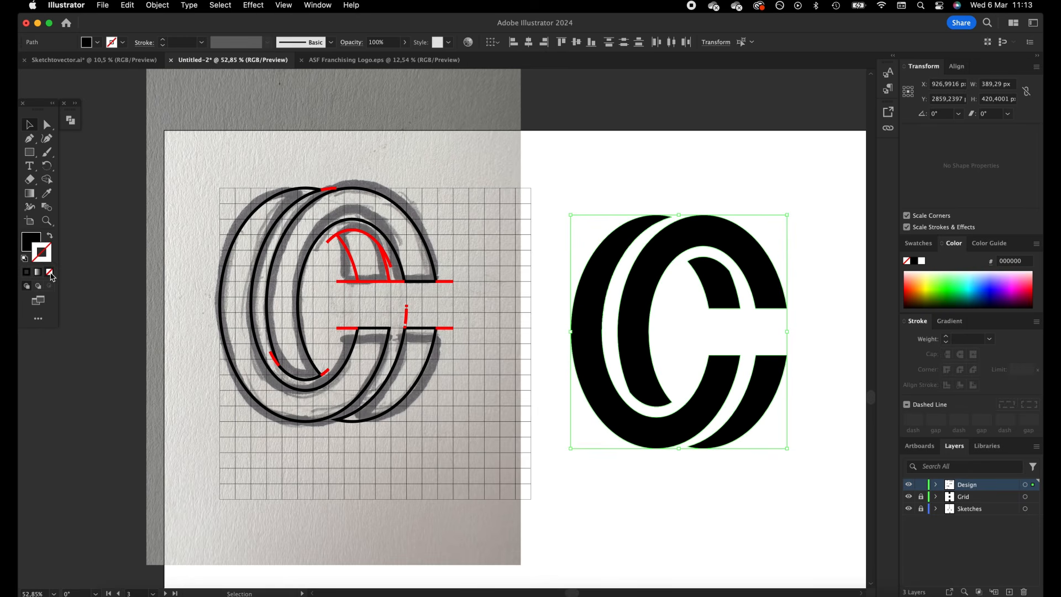
pyautogui.moveTo(219, 146)
pyautogui.mouseDown()
pyautogui.moveTo(509, 485)
pyautogui.moveTo(465, 448)
pyautogui.moveTo(247, 359)
pyautogui.mouseUp()
pyautogui.press('BackSpace')
# Move the black double C logo to the empty space between its sketch and the S sketch
pyautogui.press('z')
pyautogui.press('space')
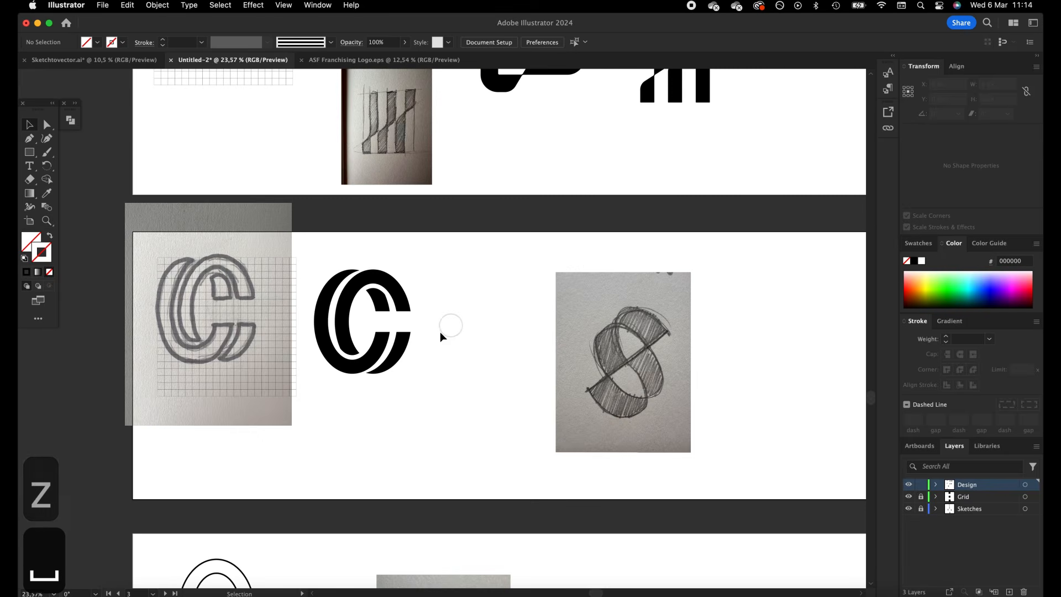
pyautogui.press('z')
pyautogui.click(441, 332)
pyautogui.moveTo(504, 381); pyautogui.dragTo(323, 245)
pyautogui.moveTo(319, 284); pyautogui.dragTo(432, 341)
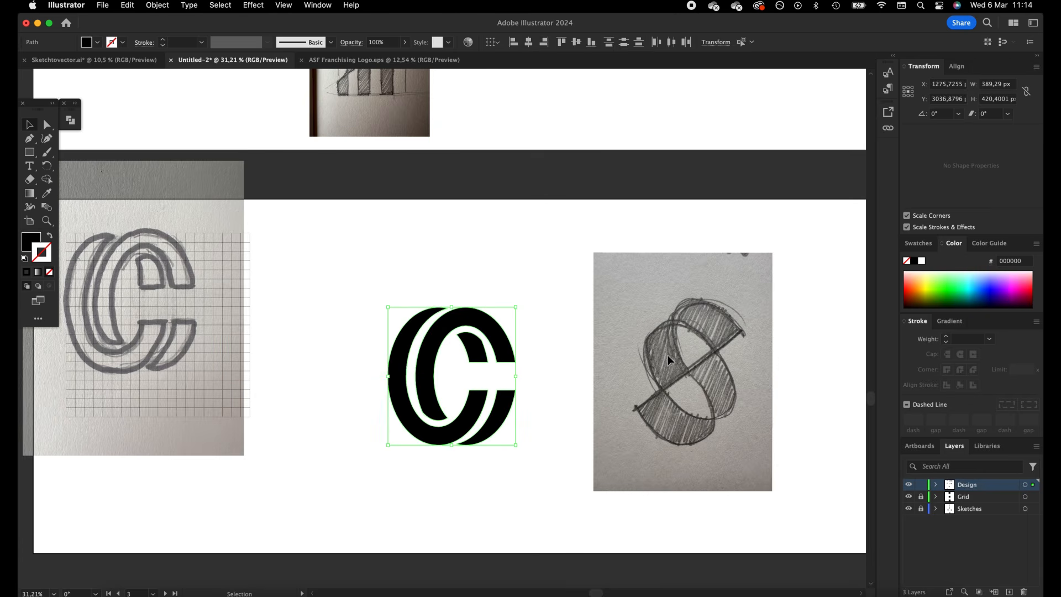
# Draw an ellipse about 224 by 364 px over the lower-left loop of the rotated S sketch, unfilled with a 1 pt black stroke
pyautogui.click(667, 355)
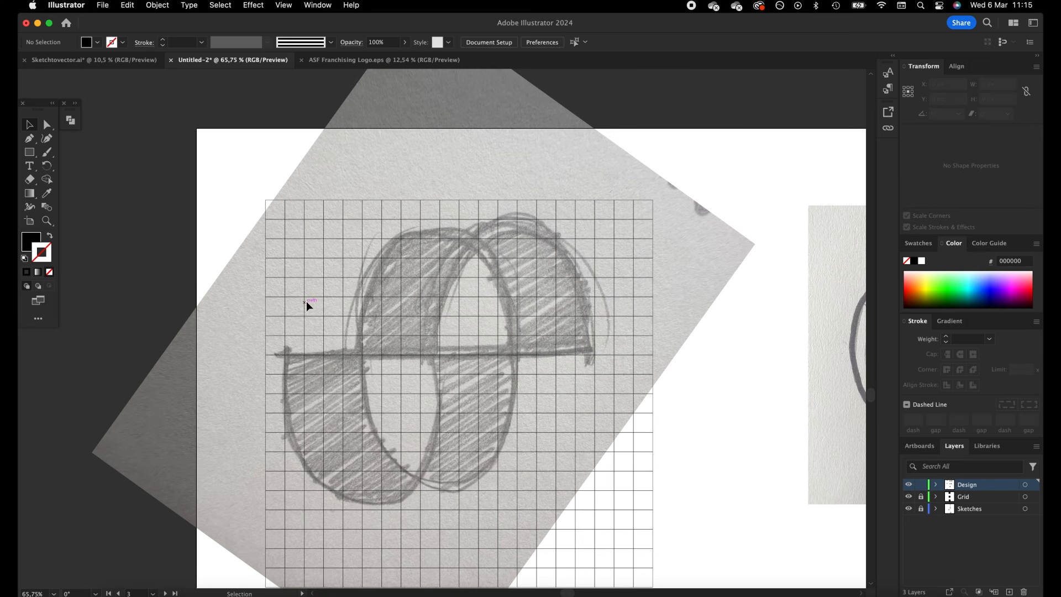
pyautogui.moveTo(34, 155); pyautogui.dragTo(78, 164)
pyautogui.moveTo(285, 238)
pyautogui.mouseDown()
pyautogui.moveTo(387, 426)
pyautogui.moveTo(457, 490)
pyautogui.moveTo(440, 488)
pyautogui.mouseUp()
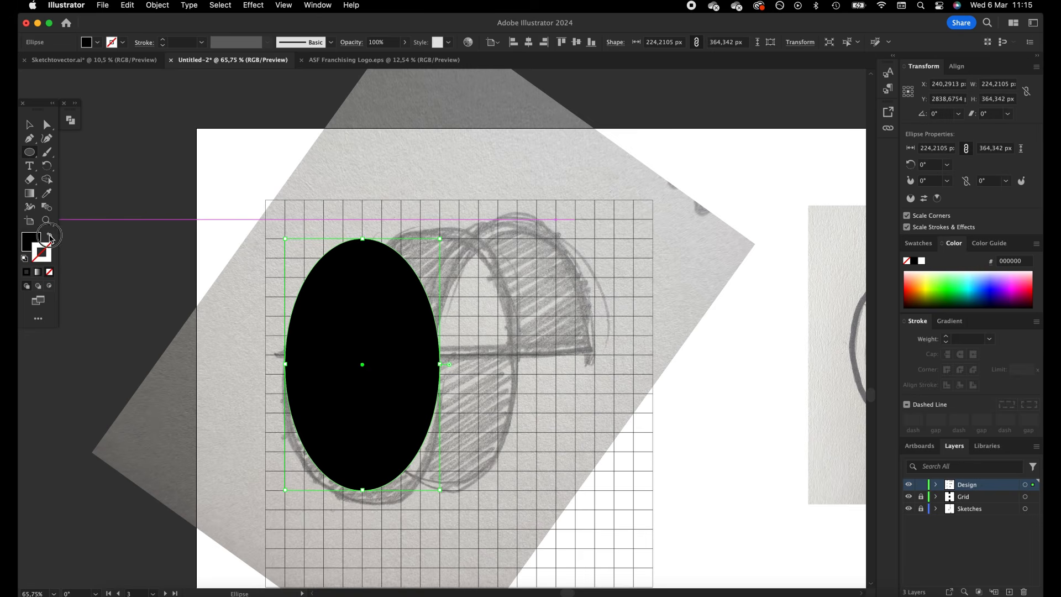
pyautogui.click(50, 236)
pyautogui.click(29, 125)
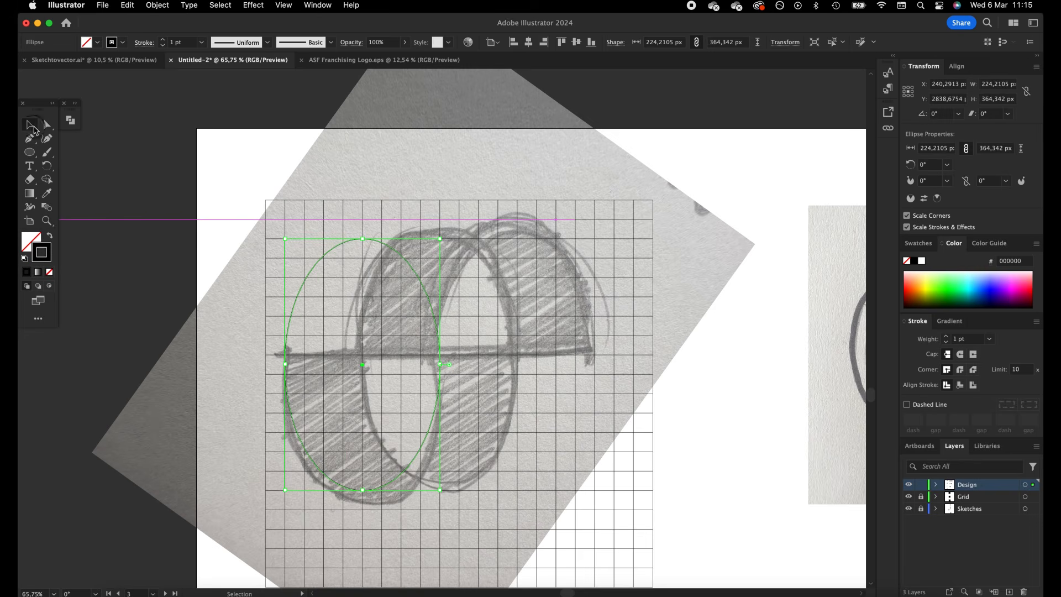
# Duplicate the ellipse horizontally by half its width, and stretch both ellipses upward to about 392 px tall
pyautogui.moveTo(416, 274); pyautogui.dragTo(492, 275)
pyautogui.moveTo(226, 246); pyautogui.dragTo(533, 450)
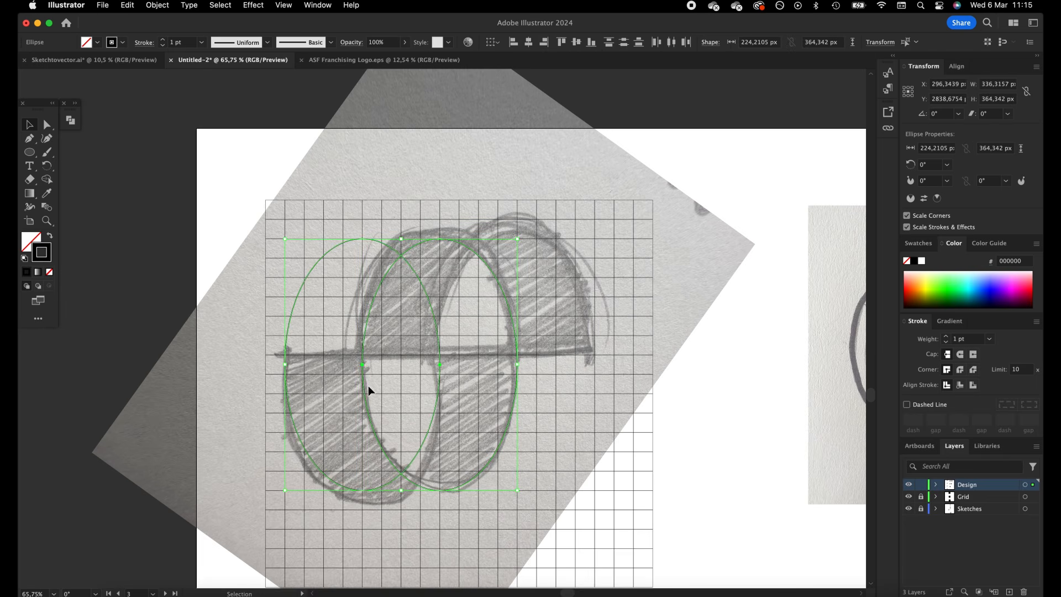
pyautogui.moveTo(363, 385); pyautogui.dragTo(363, 380)
pyautogui.moveTo(401, 482); pyautogui.dragTo(401, 490)
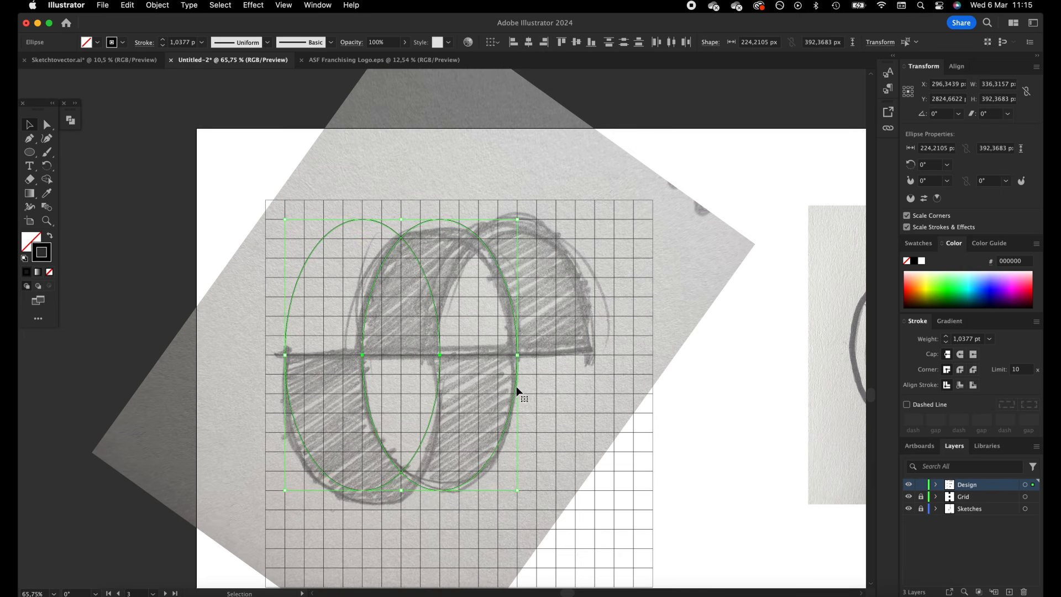
# Duplicate the second ellipse horizontally by half its width, and draw a horizontal line through the centres of all three ellipses
pyautogui.moveTo(517, 387); pyautogui.dragTo(593, 386)
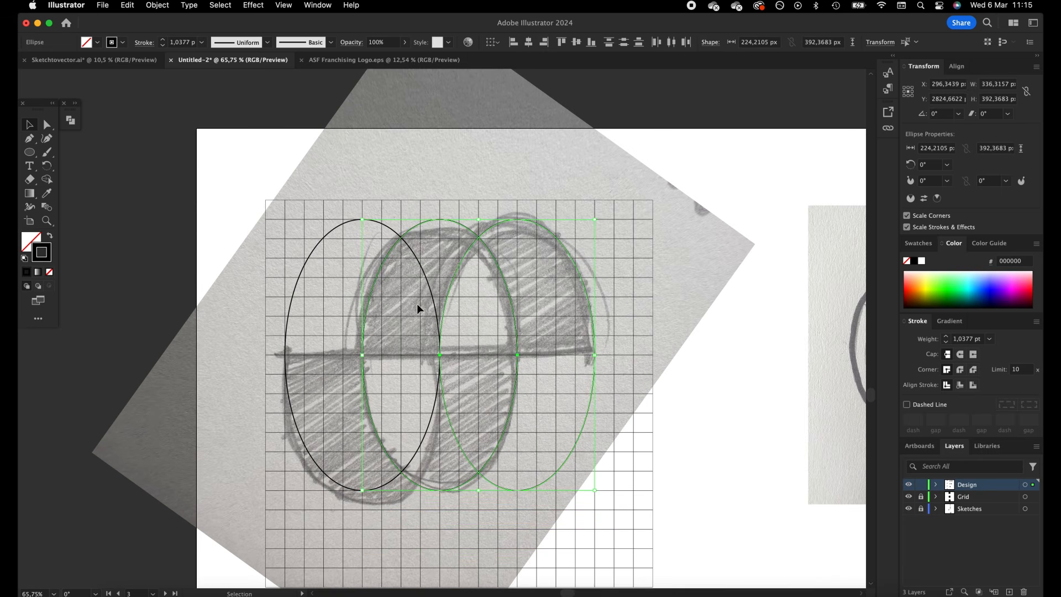
pyautogui.click(168, 197)
pyautogui.moveTo(29, 151); pyautogui.dragTo(93, 207)
pyautogui.moveTo(266, 355); pyautogui.dragTo(615, 355)
# With Shape Builder, divide the ellipses along the line and remove the leftmost ellipse's upper half and the rightmost ellipse's lower half
pyautogui.press('v')
pyautogui.press('super+a')
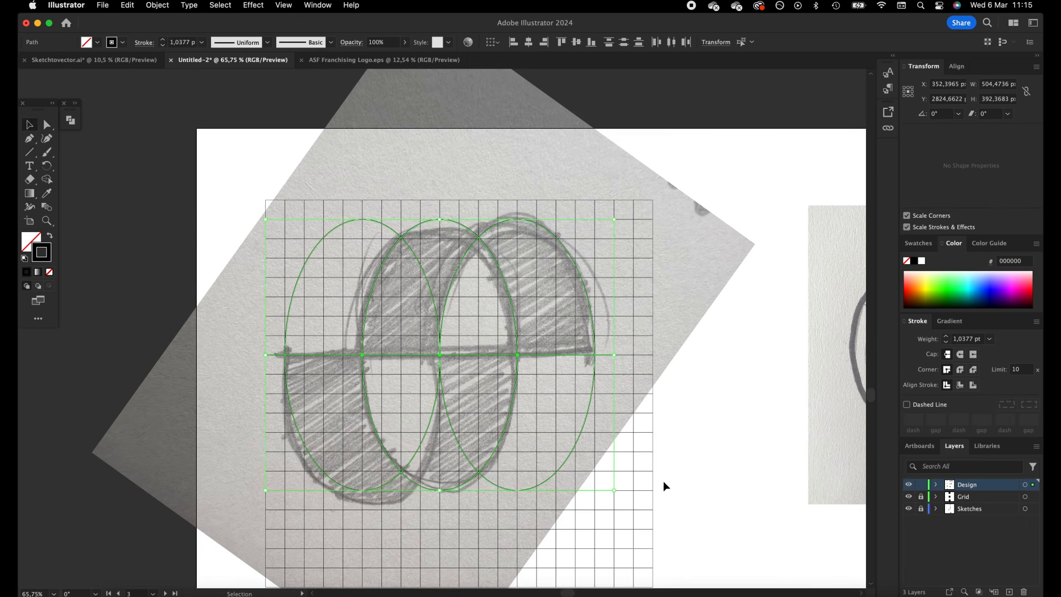
pyautogui.hotkey('shift', 'm')
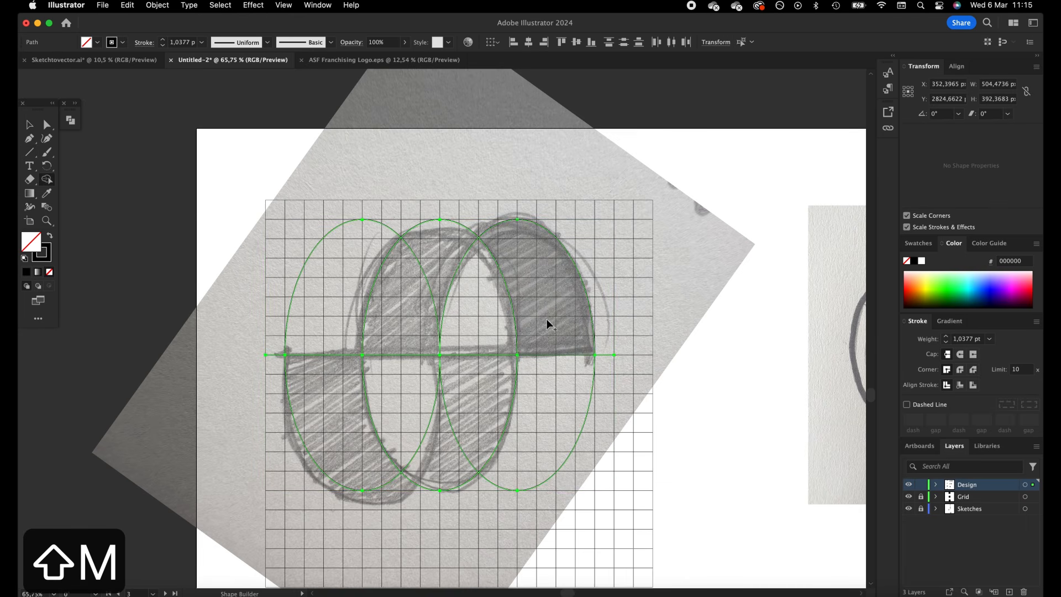
pyautogui.moveTo(550, 324); pyautogui.dragTo(538, 276)
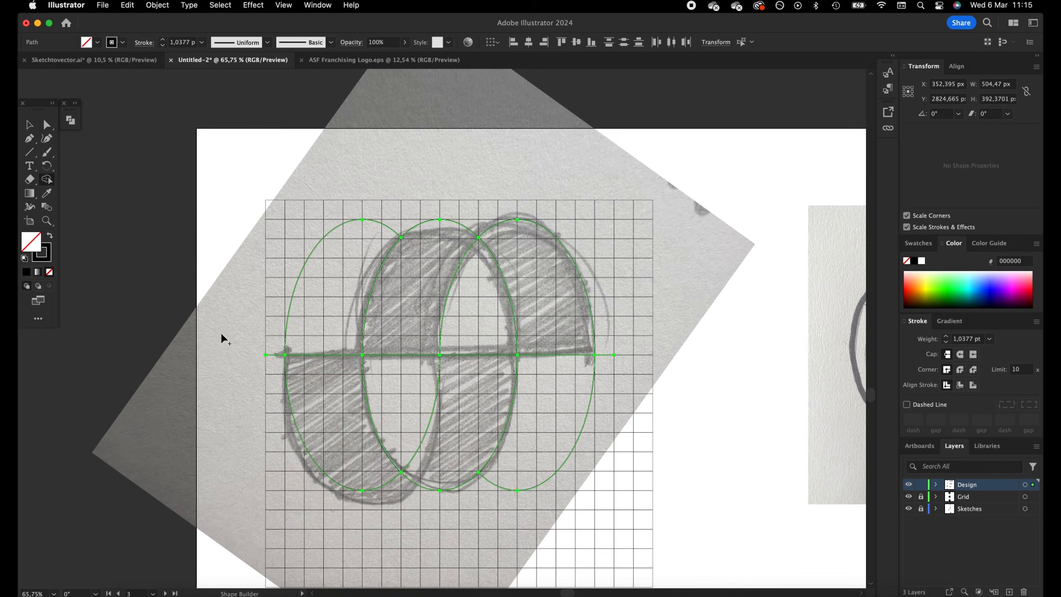
pyautogui.keyDown('alt'); pyautogui.click(304, 297); pyautogui.keyUp('alt')
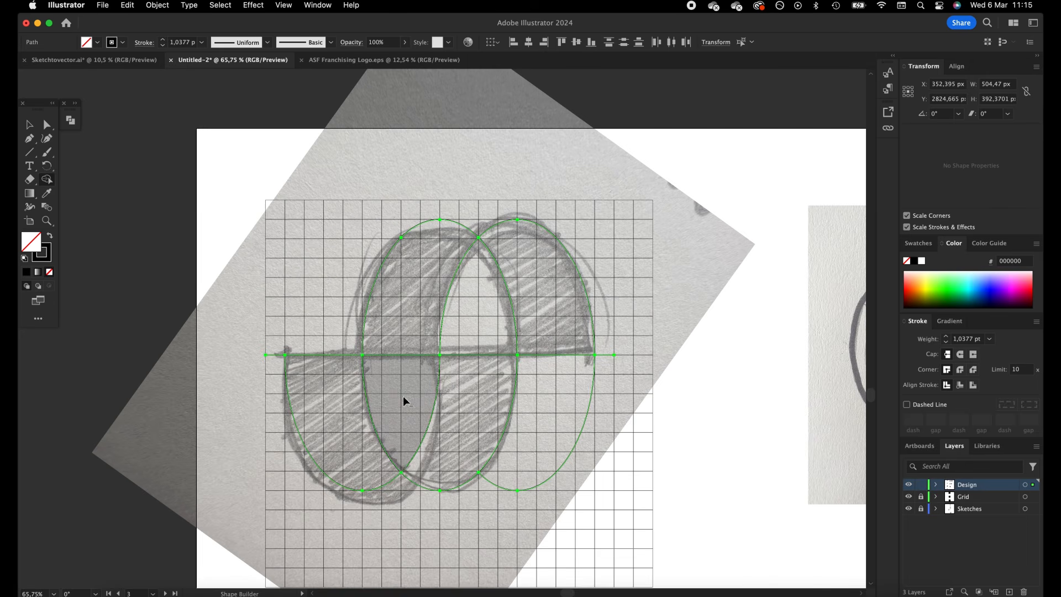
pyautogui.keyDown('alt'); pyautogui.click(524, 449); pyautogui.keyUp('alt')
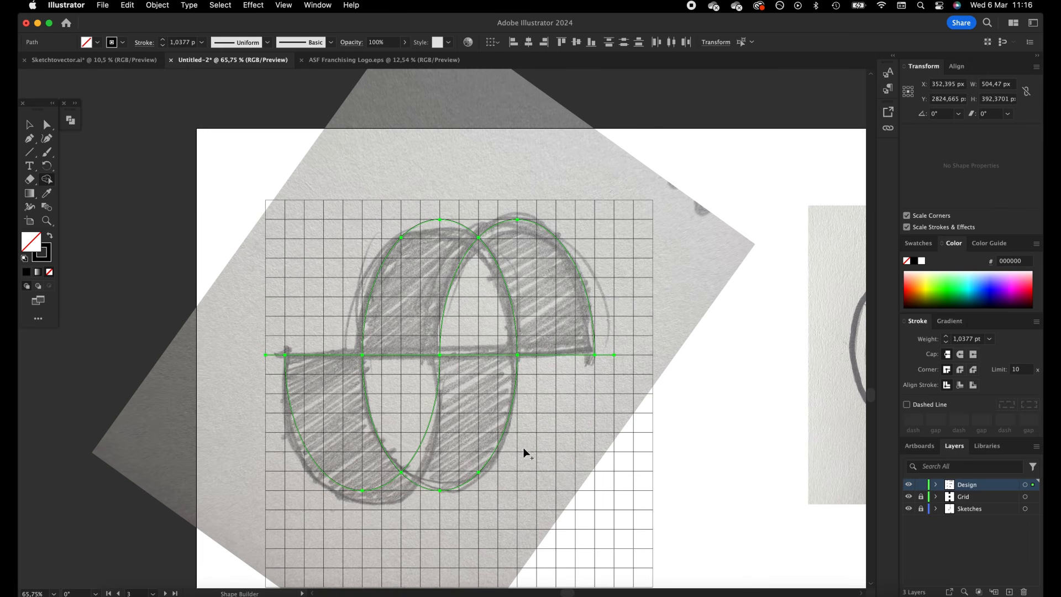
# Cut the upper and lower arch shapes of the S to the clipboard, and delete the leftover horizontal line over the sketch
pyautogui.press('v')
pyautogui.click(359, 230)
pyautogui.click(400, 238)
pyautogui.keyDown('shift'); pyautogui.click(567, 246); pyautogui.keyUp('shift')
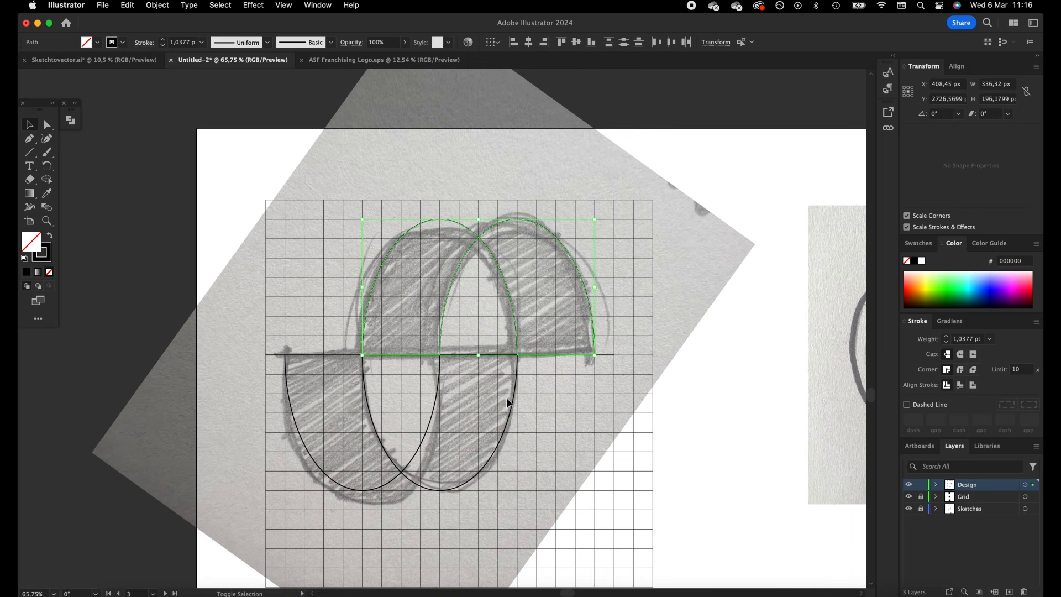
pyautogui.keyDown('shift'); pyautogui.click(515, 390); pyautogui.keyUp('shift')
pyautogui.keyDown('shift'); pyautogui.click(321, 456); pyautogui.keyUp('shift')
pyautogui.press('super+x')
pyautogui.moveTo(203, 485); pyautogui.dragTo(707, 210)
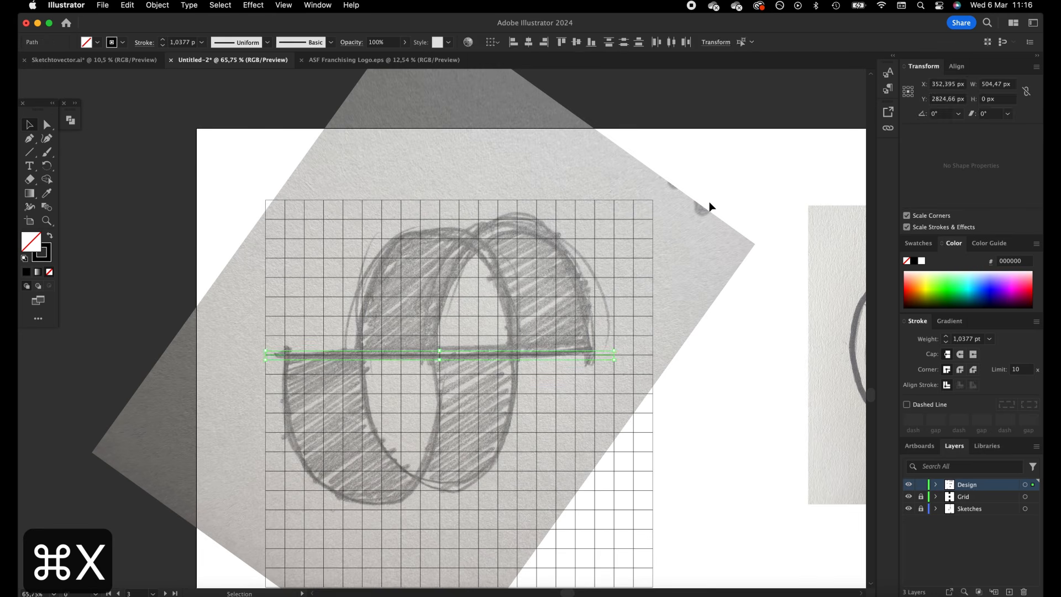
pyautogui.press('BackSpace')
# Paste the S outlines and place them in the empty space beside the black double C logo
pyautogui.press('z')
pyautogui.click(708, 219)
pyautogui.press('z')
pyautogui.moveTo(641, 301); pyautogui.dragTo(457, 365)
pyautogui.press('space')
pyautogui.moveTo(637, 400); pyautogui.dragTo(238, 293)
pyautogui.press('super+v')
pyautogui.click(31, 126)
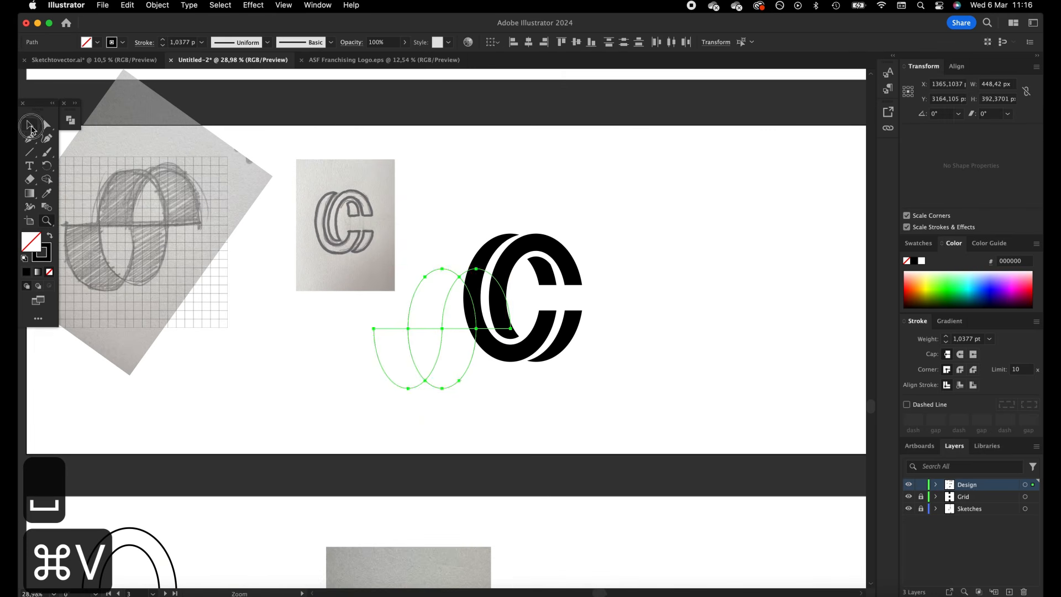
pyautogui.moveTo(442, 328); pyautogui.dragTo(688, 301)
# Fill the S black with no stroke, rotate it 45°, and shift it slightly farther from the double C
pyautogui.click(50, 236)
pyautogui.moveTo(759, 237); pyautogui.dragTo(709, 215)
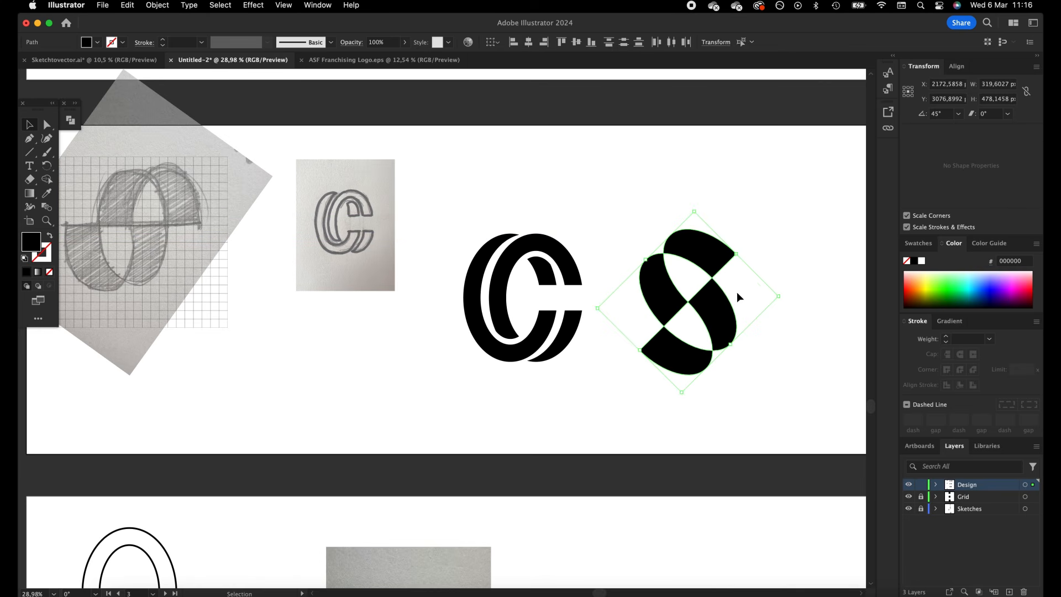
pyautogui.moveTo(714, 261); pyautogui.dragTo(731, 261)
pyautogui.click(209, 235)
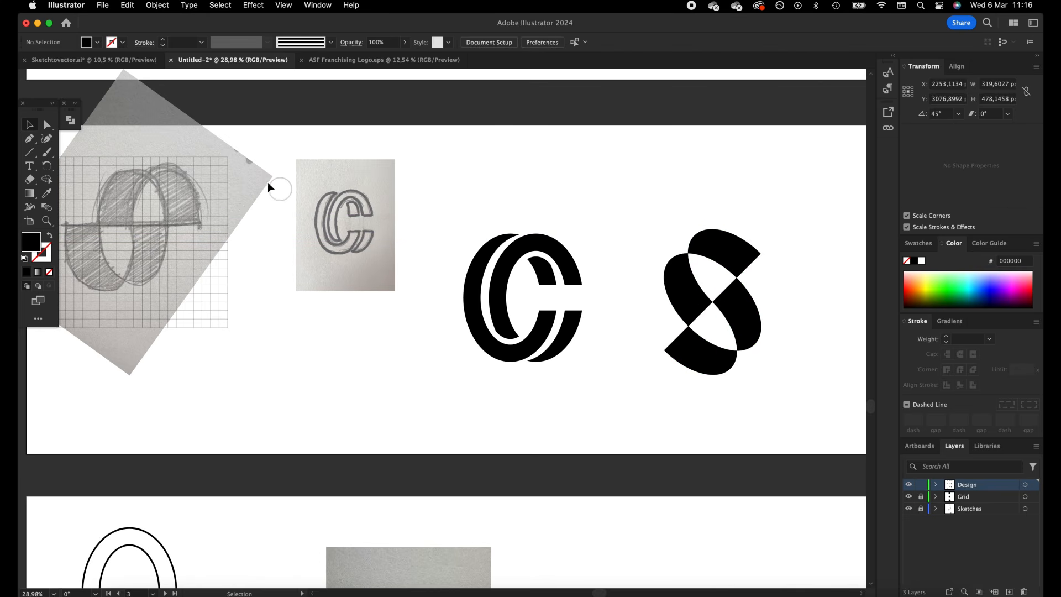
# Unlock the Sketches layer, then turn the S sketch upright, shrink it and place it below the double C sketch
pyautogui.click(920, 508)
pyautogui.click(253, 178)
pyautogui.moveTo(275, 165)
pyautogui.mouseDown()
pyautogui.moveTo(260, 111)
pyautogui.moveTo(218, 99)
pyautogui.moveTo(244, 137)
pyautogui.mouseUp()
pyautogui.moveTo(264, 242); pyautogui.dragTo(221, 239)
pyautogui.moveTo(157, 230); pyautogui.dragTo(333, 357)
# Enlarge the connected-dots F sketch on its artboard, fade it to 60% opacity, and align it beneath a square grid
pyautogui.moveTo(396, 366); pyautogui.dragTo(395, 367)
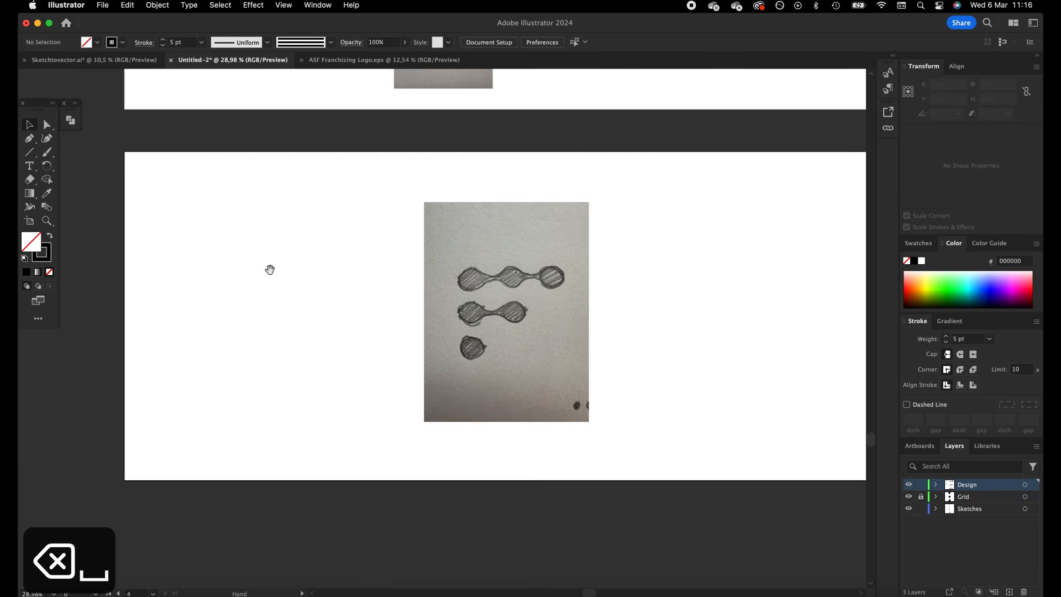
pyautogui.moveTo(269, 269); pyautogui.dragTo(176, 311)
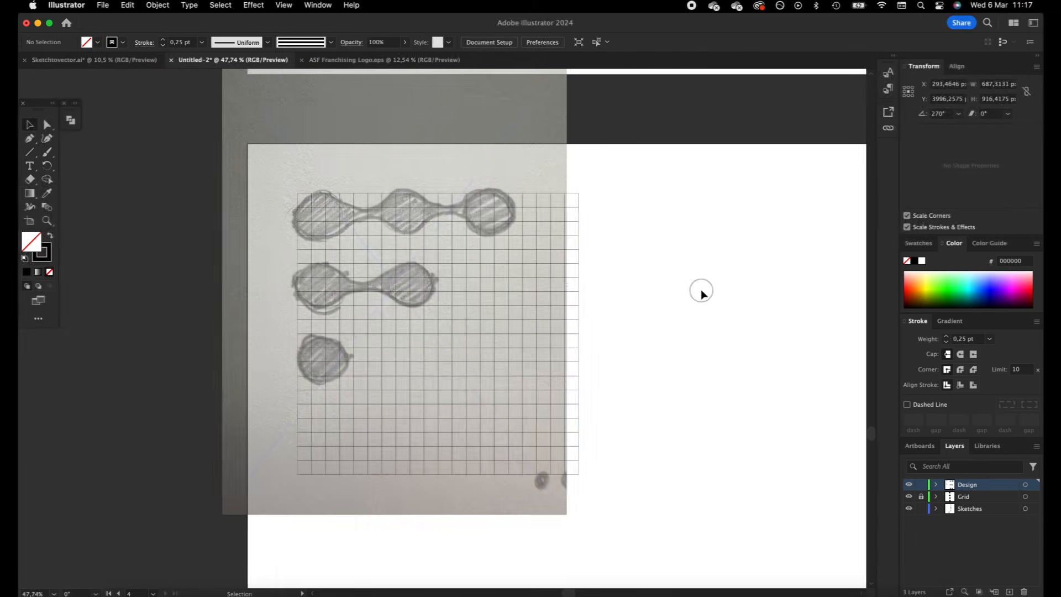
pyautogui.press('space')
# Draw a circle about 85 px across over the F sketch's upper-left dot, and fill it black with no stroke
pyautogui.click(42, 158)
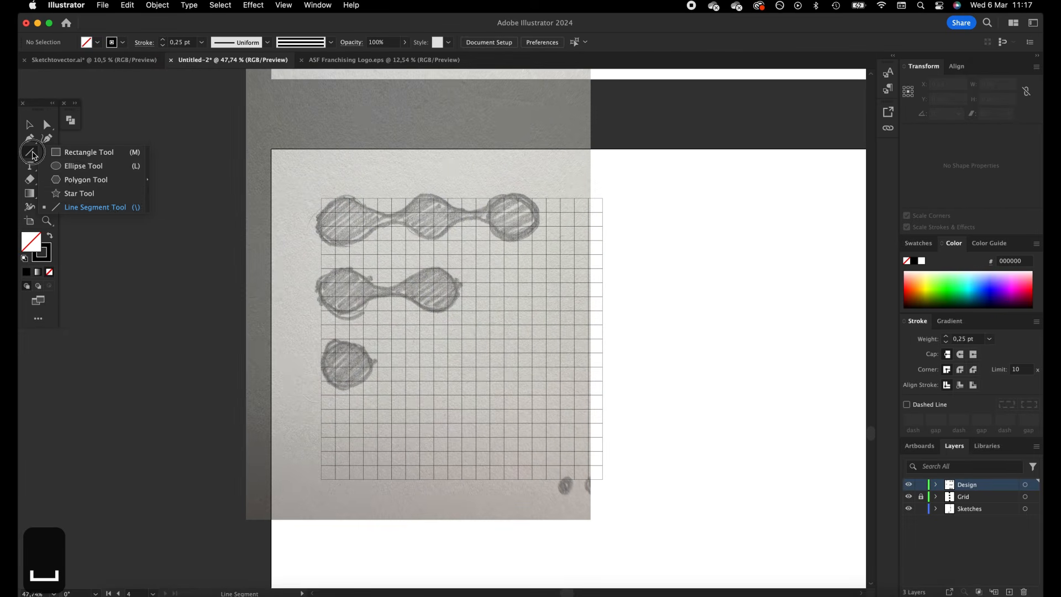
pyautogui.click(95, 163)
pyautogui.moveTo(320, 199); pyautogui.dragTo(363, 238)
pyautogui.click(32, 125)
pyautogui.click(326, 204)
pyautogui.click(343, 217)
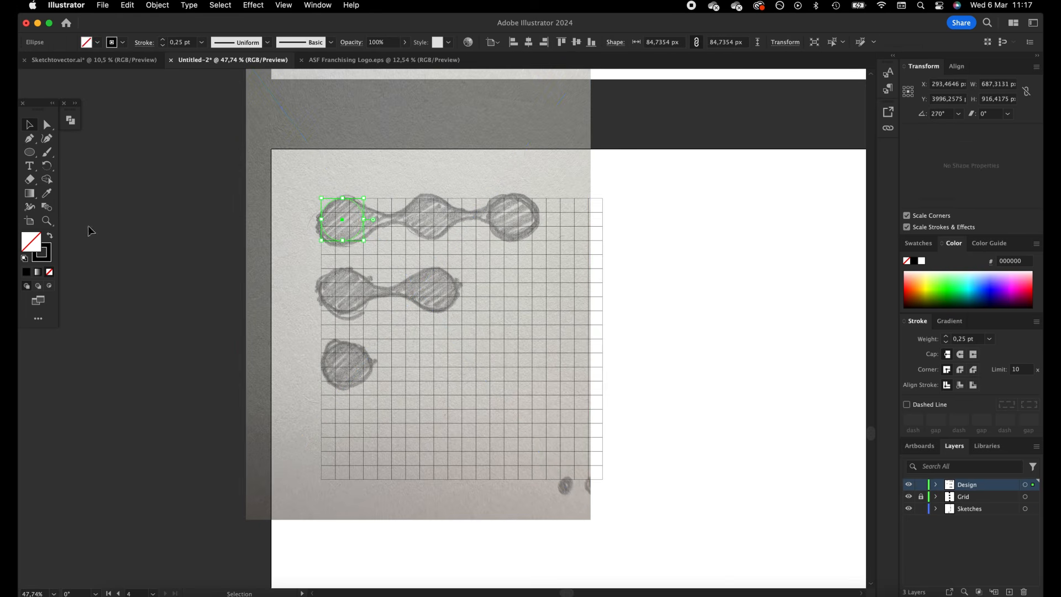
pyautogui.click(50, 238)
pyautogui.click(167, 219)
# Duplicate the black circle about 140 px apart to form rows of three, two and one over the F sketch
pyautogui.moveTo(354, 228); pyautogui.dragTo(482, 229)
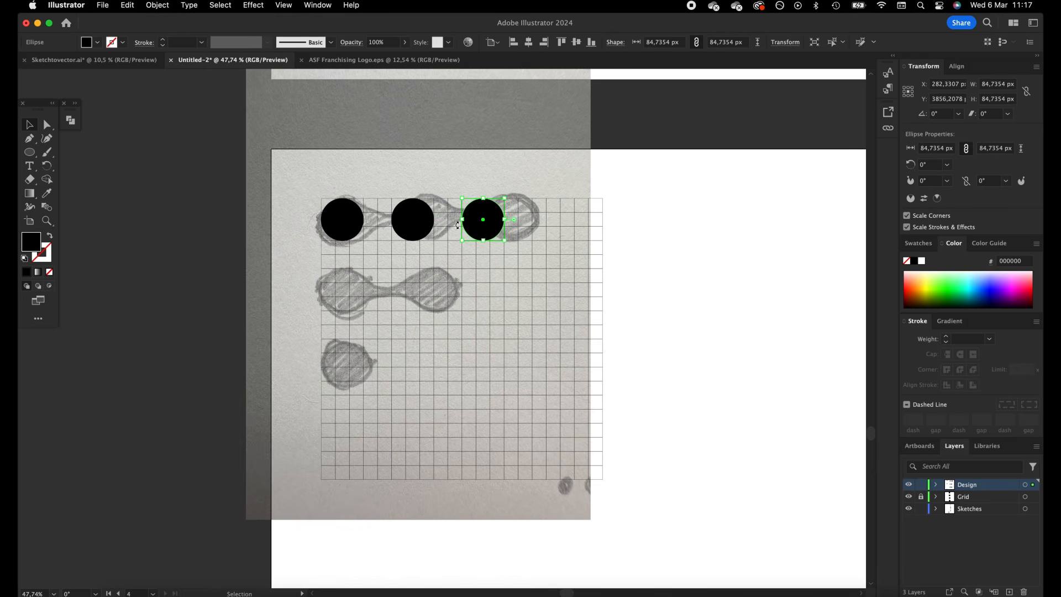
pyautogui.keyDown('shift'); pyautogui.click(422, 228); pyautogui.keyUp('shift')
pyautogui.click(661, 243)
pyautogui.click(417, 225)
pyautogui.keyDown('shift'); pyautogui.click(354, 220); pyautogui.keyUp('shift')
pyautogui.moveTo(356, 220); pyautogui.dragTo(352, 365)
pyautogui.click(675, 279)
pyautogui.click(670, 294)
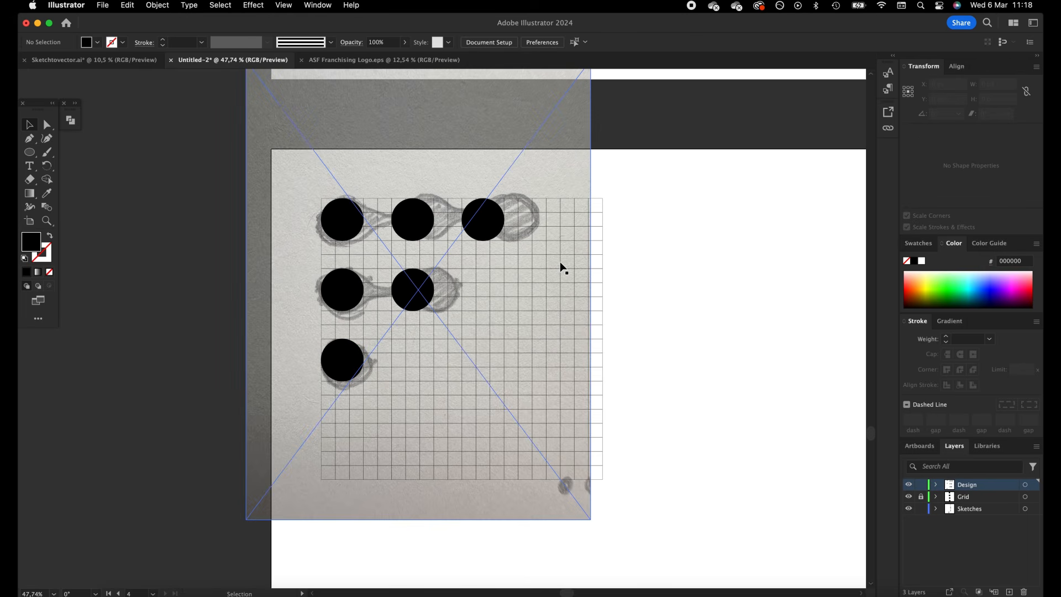
pyautogui.click(677, 265)
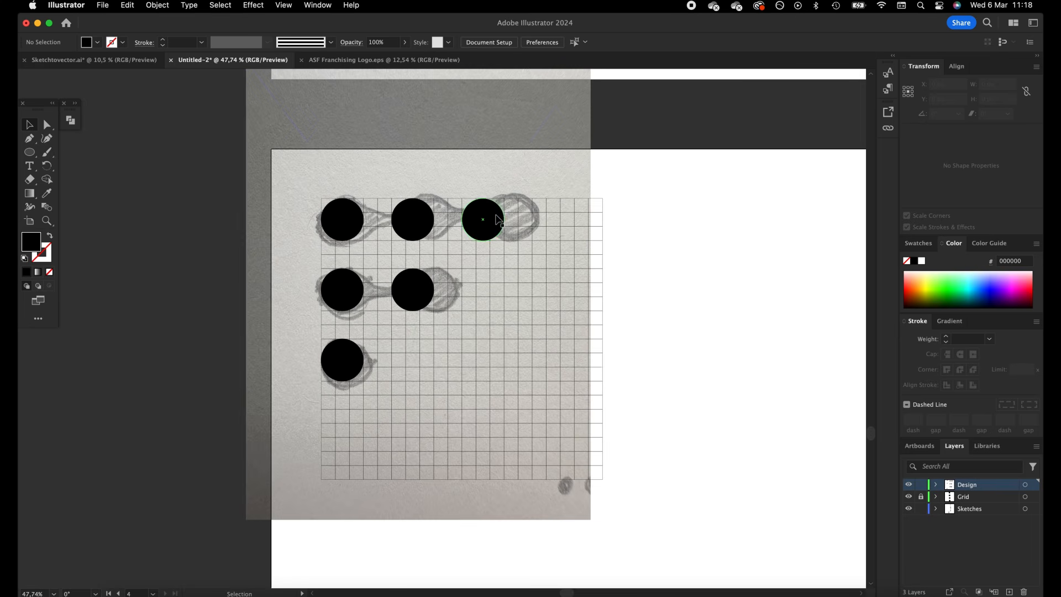
# Move the F sketch aside, and connect the centres of the top row's circles with a black 10 pt line about 281 px long
pyautogui.moveTo(558, 277); pyautogui.dragTo(810, 270)
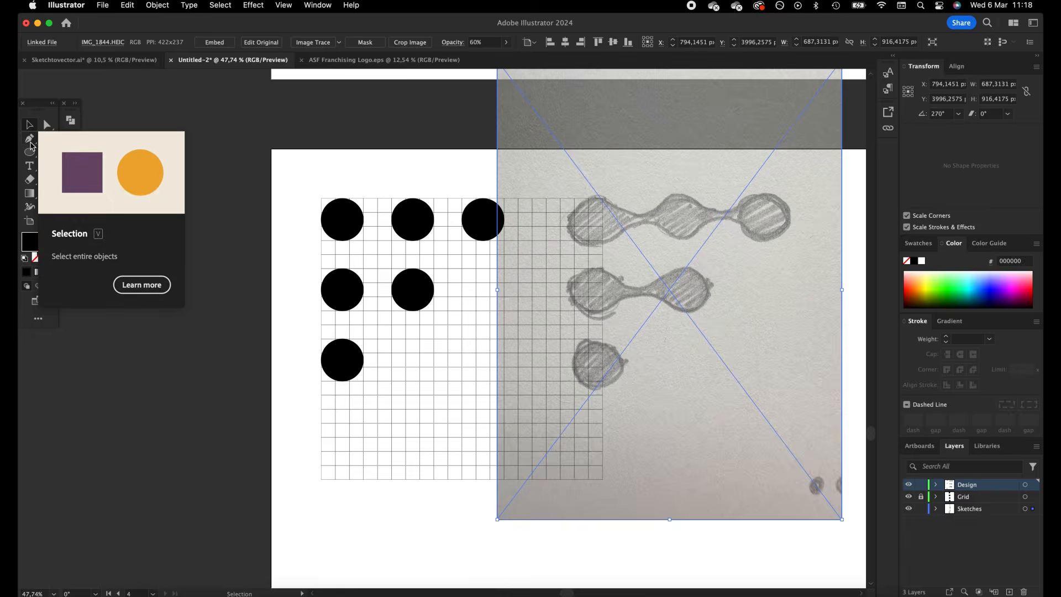
pyautogui.moveTo(29, 152); pyautogui.dragTo(123, 212)
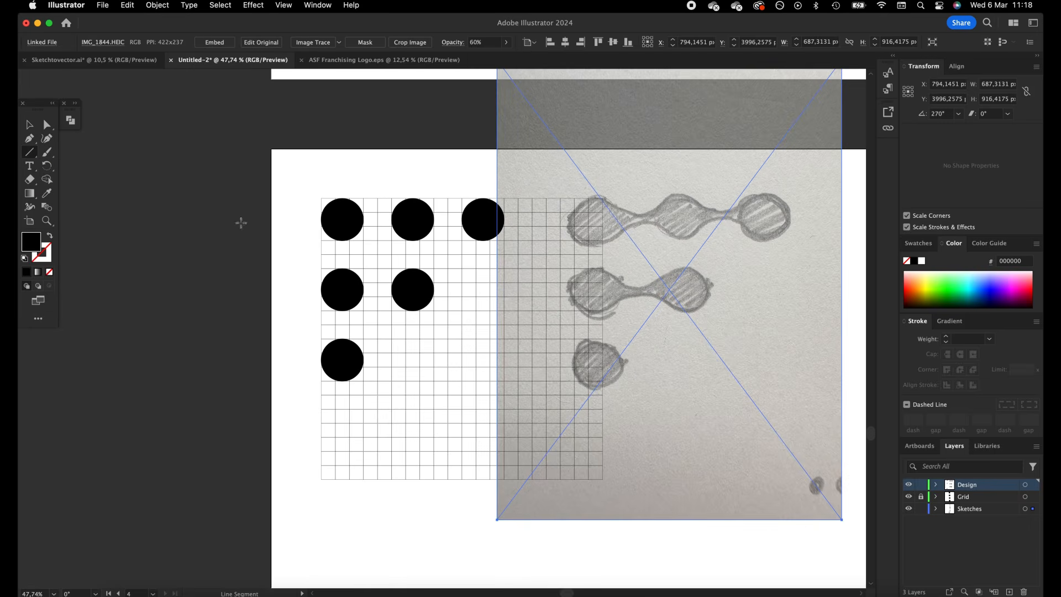
pyautogui.moveTo(342, 219); pyautogui.dragTo(483, 220)
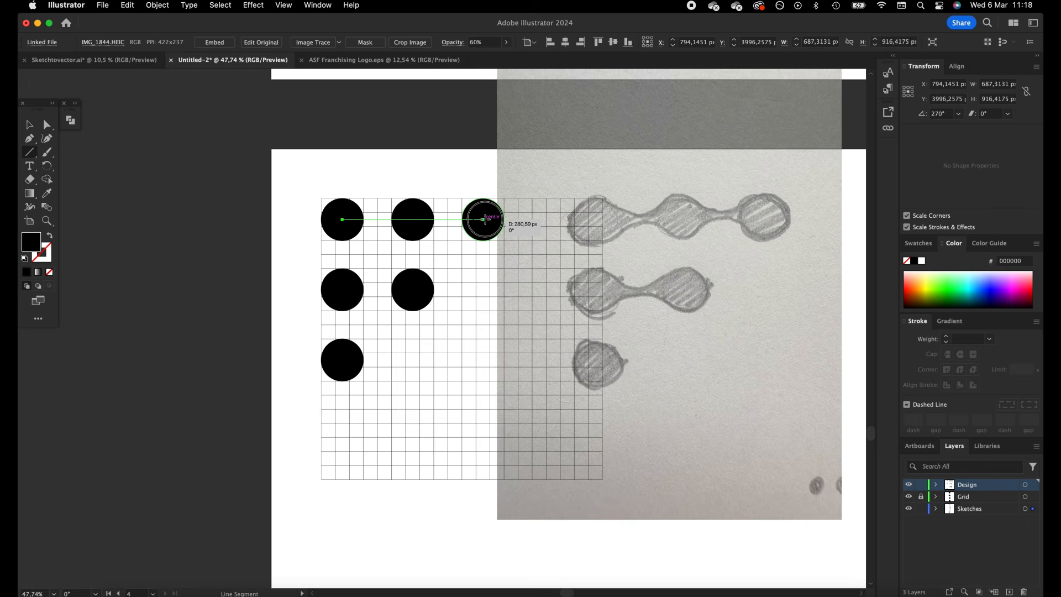
pyautogui.moveTo(483, 220); pyautogui.dragTo(483, 219)
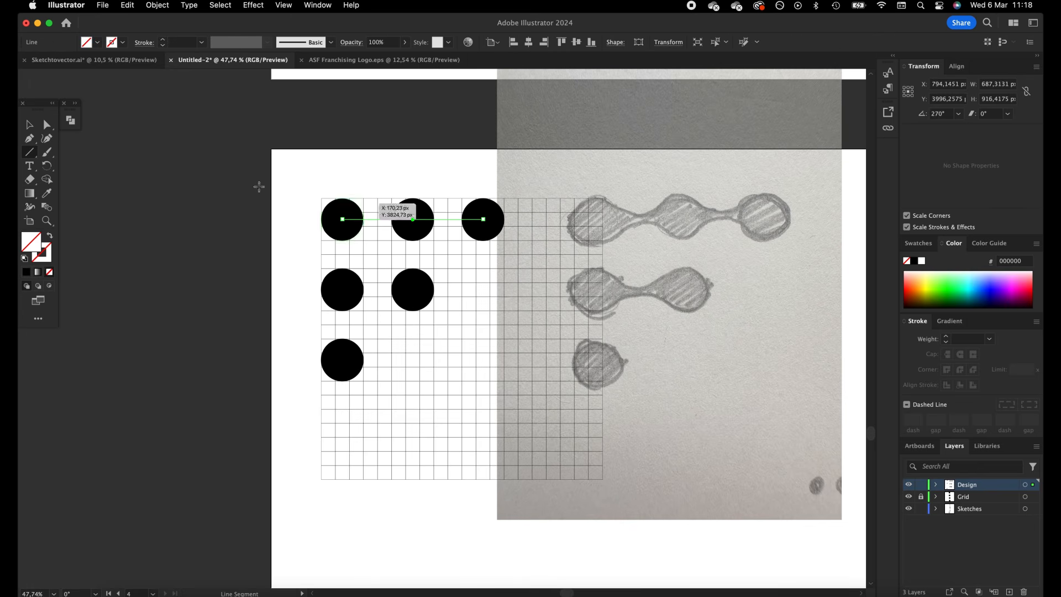
pyautogui.click(26, 273)
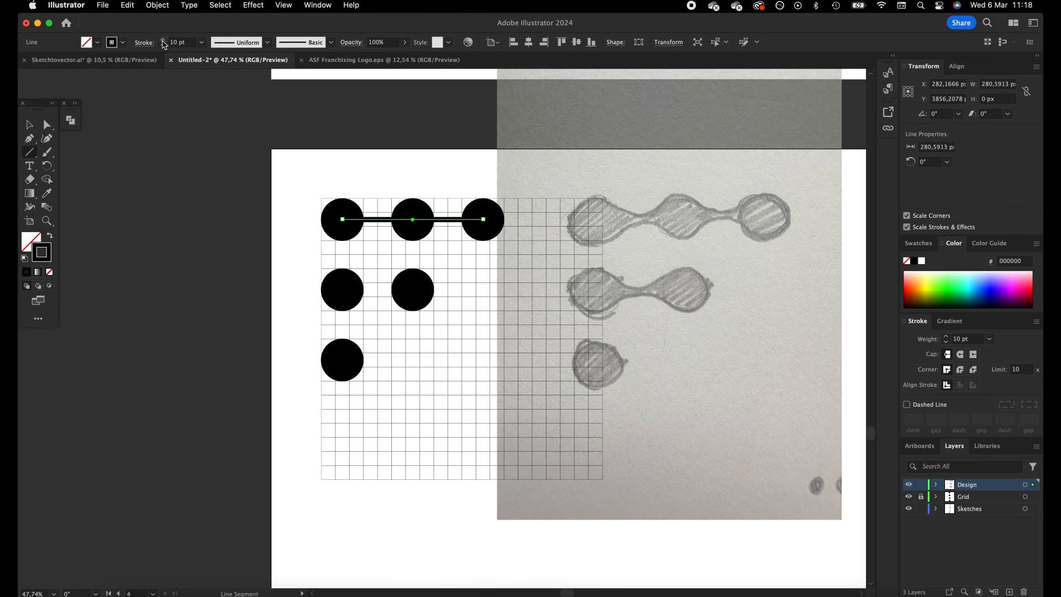
pyautogui.click(29, 124)
pyautogui.click(308, 199)
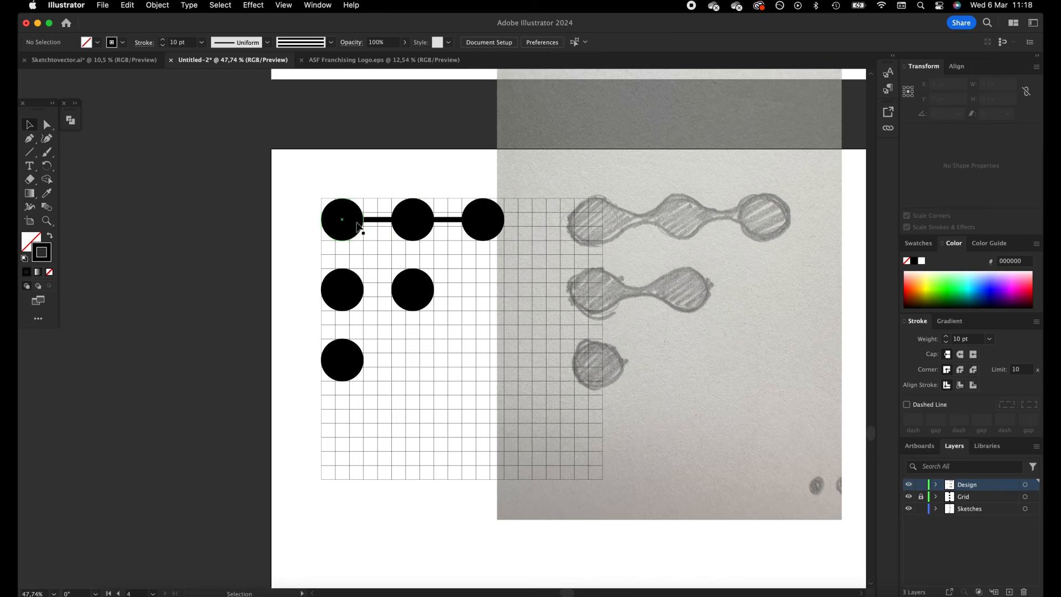
# Copy the connecting line to the two-circle row, shorten it to about 140 px, and set both lines' stroke to 14 pt
pyautogui.moveTo(383, 223); pyautogui.dragTo(375, 293)
pyautogui.moveTo(485, 293); pyautogui.dragTo(414, 293)
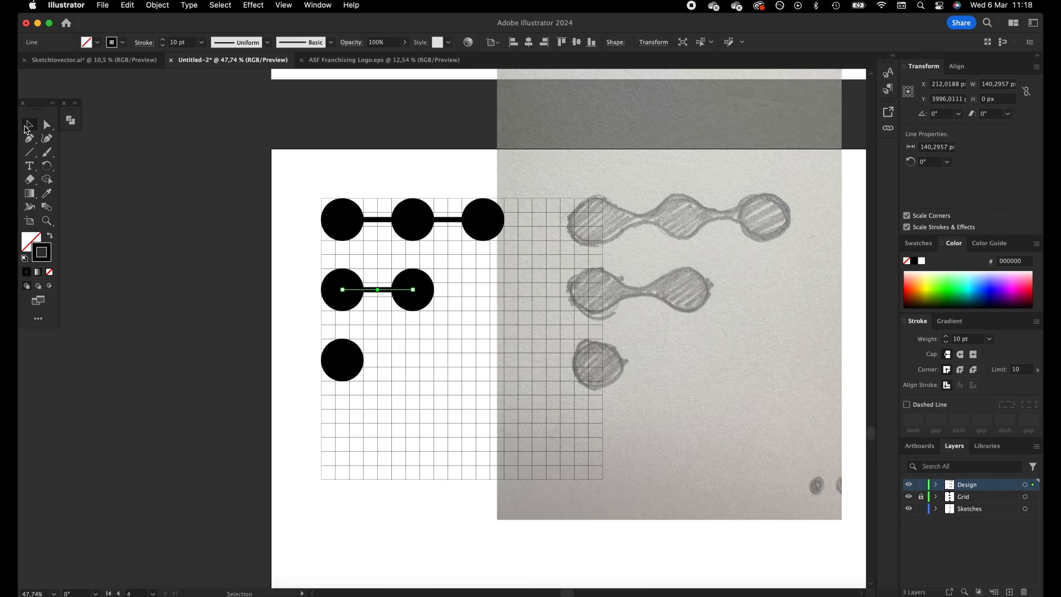
pyautogui.click(264, 315)
pyautogui.moveTo(375, 192); pyautogui.dragTo(382, 183)
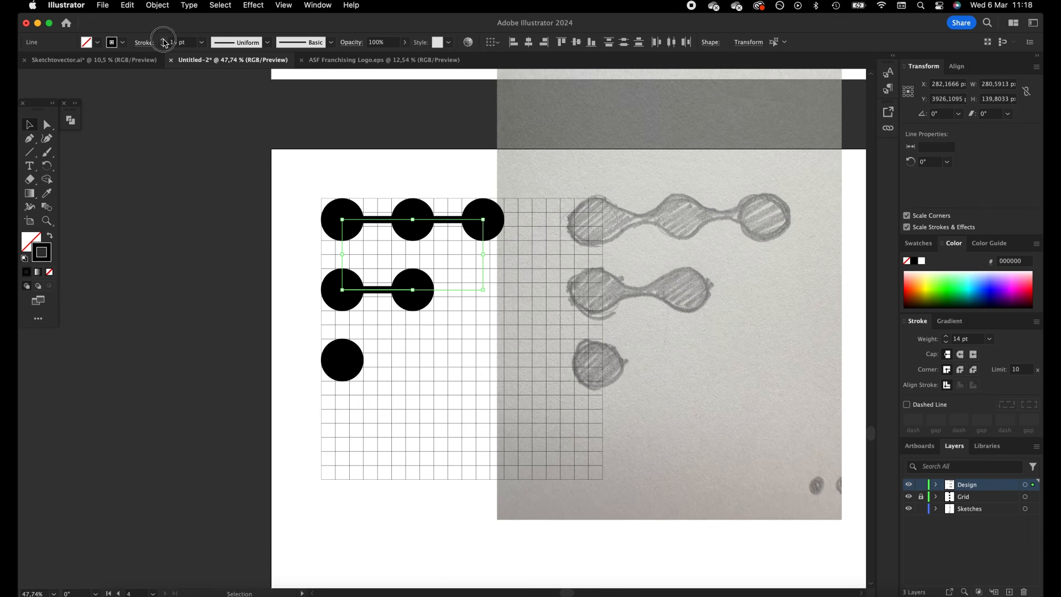
# Expand the fill and stroke of all circles and connecting lines, and unite the overlapping shapes
pyautogui.moveTo(254, 181); pyautogui.dragTo(481, 381)
pyautogui.click(169, 5)
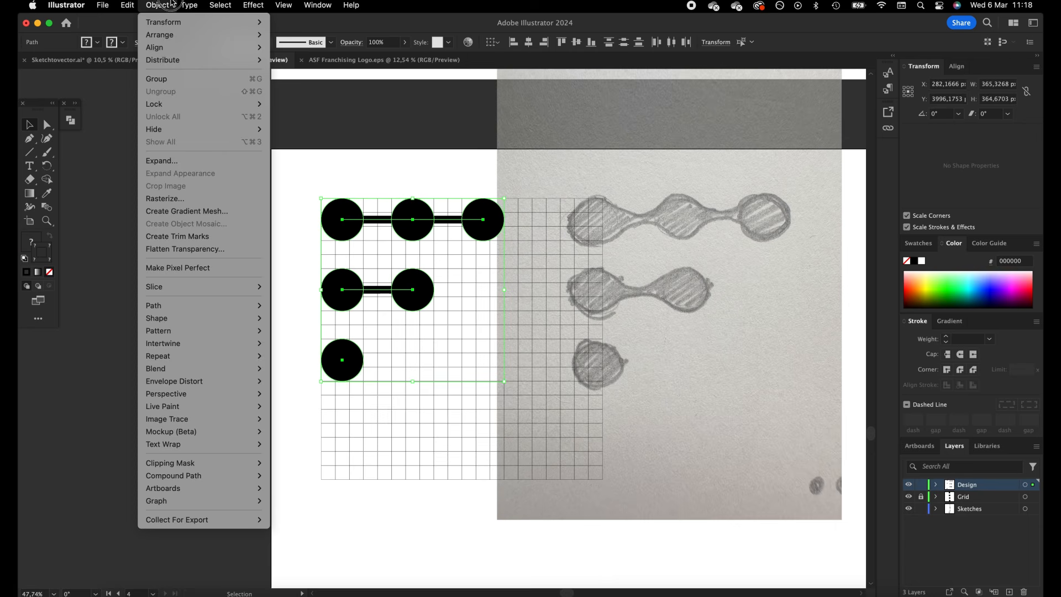
pyautogui.click(200, 160)
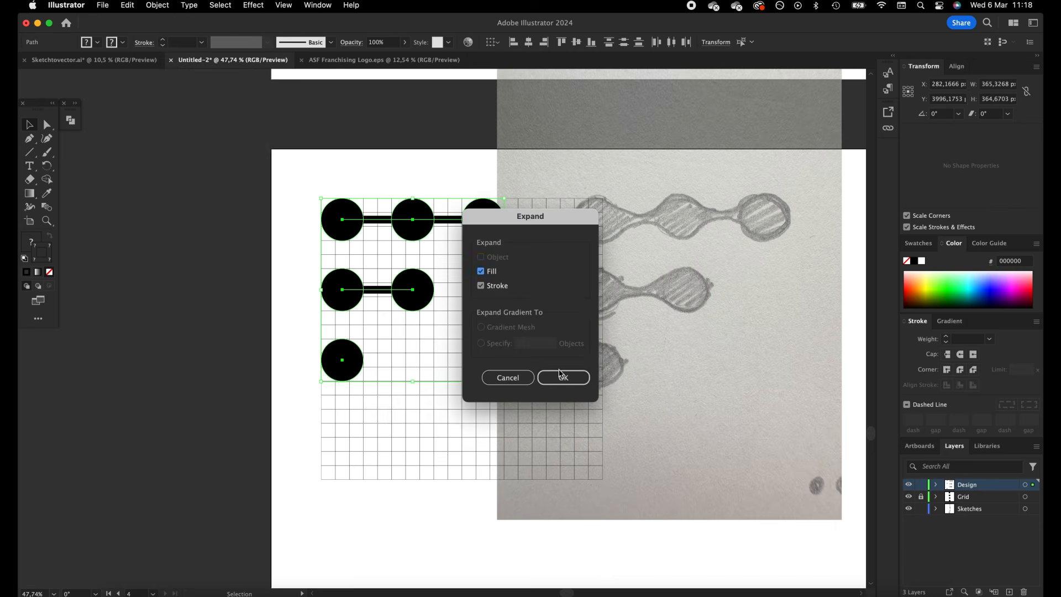
pyautogui.click(563, 378)
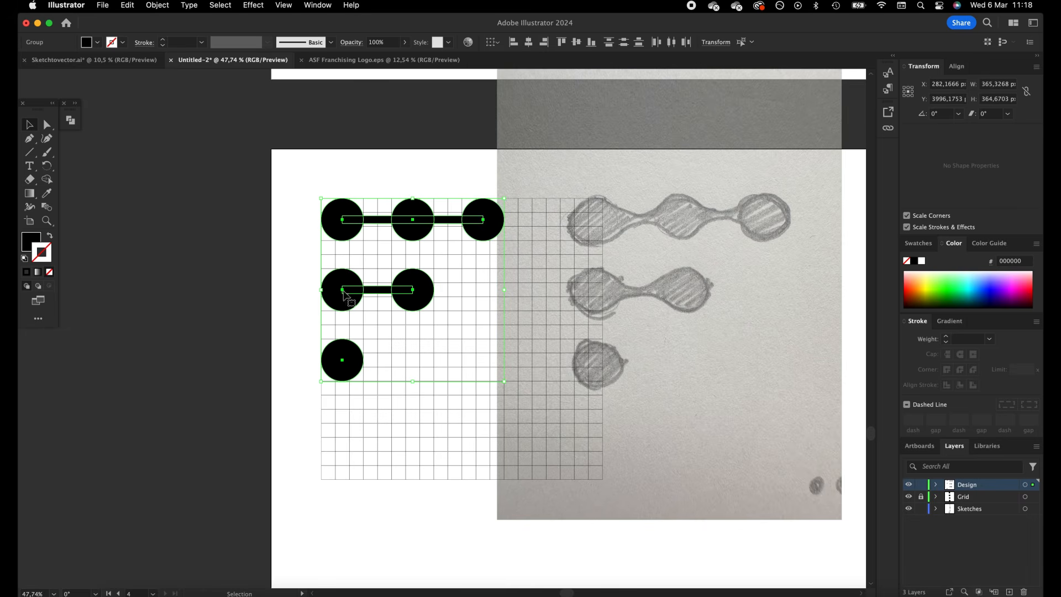
pyautogui.click(72, 120)
pyautogui.click(97, 148)
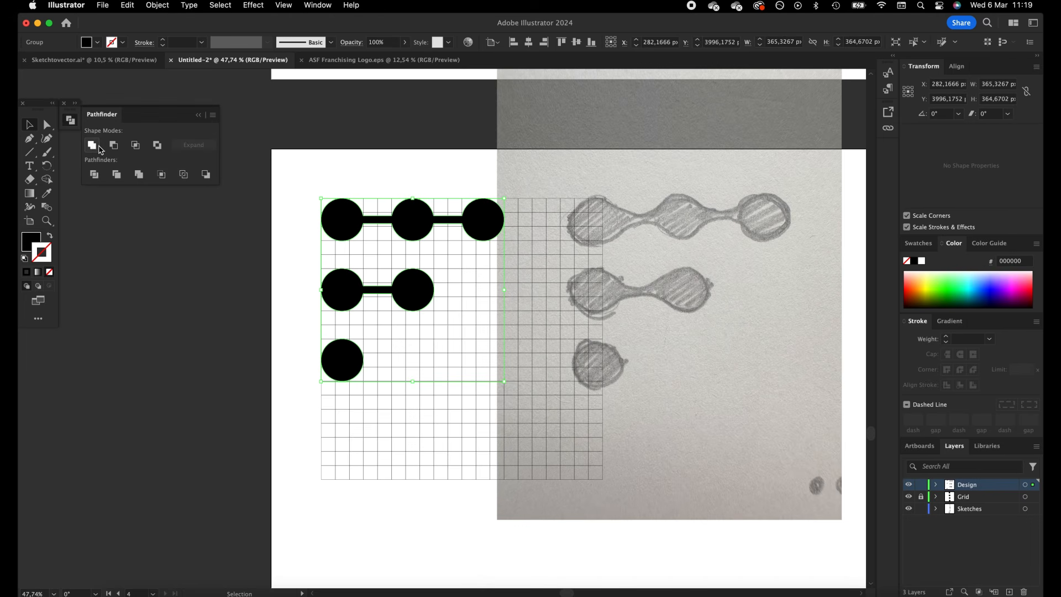
# Round the inner corners where the connecting bars meet the circles in both joined rows into smooth, liquid-like curves
pyautogui.click(43, 126)
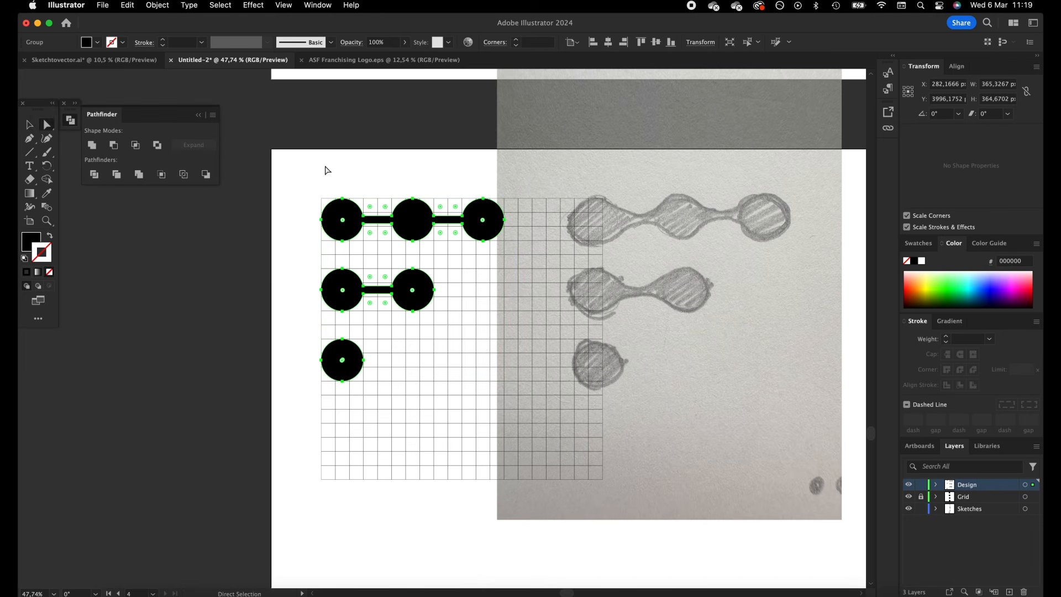
pyautogui.click(357, 235)
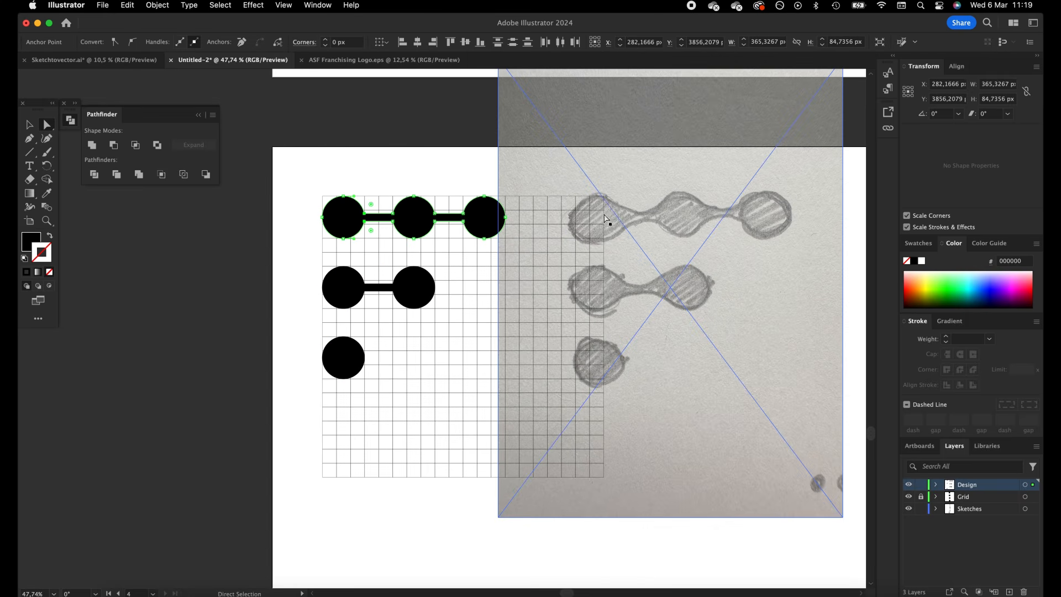
pyautogui.moveTo(384, 187); pyautogui.dragTo(398, 255)
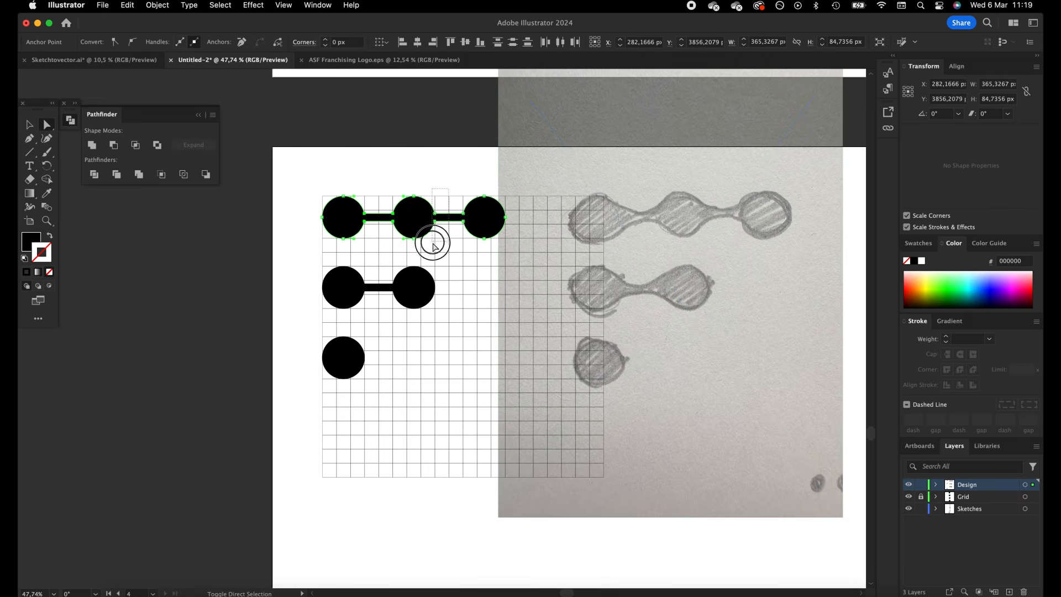
pyautogui.moveTo(468, 247); pyautogui.dragTo(456, 209)
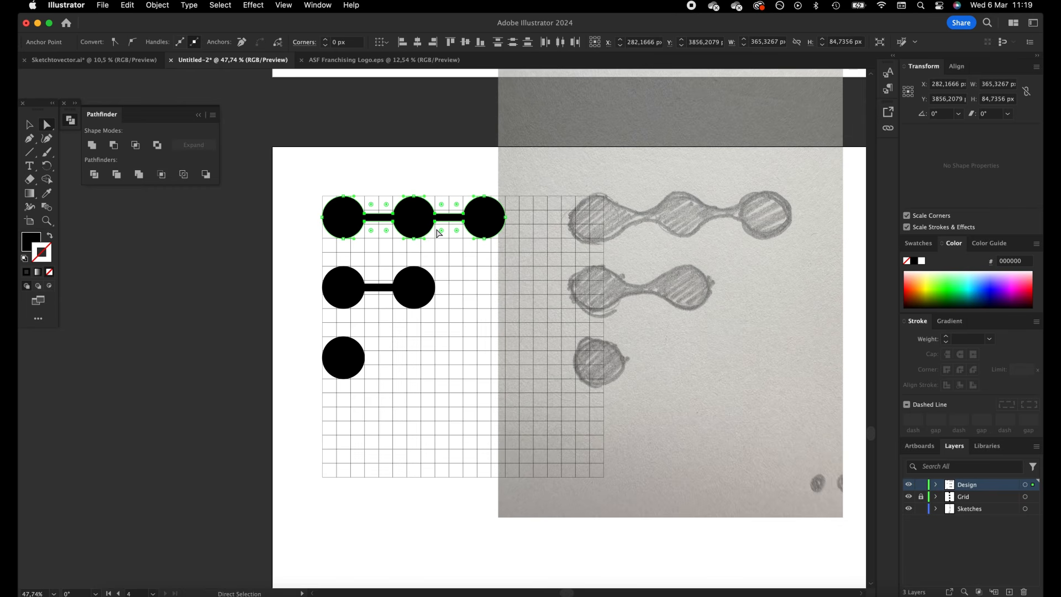
pyautogui.moveTo(380, 276); pyautogui.dragTo(409, 228)
pyautogui.click(31, 126)
pyautogui.click(393, 147)
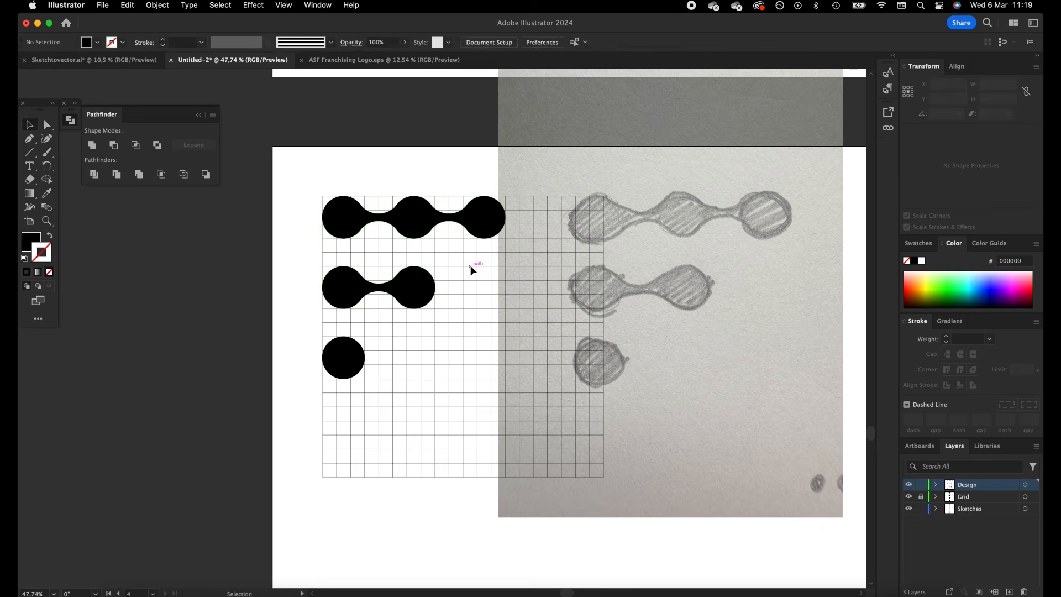
# Move the two-dot row up about 28 px and the single dot up two grid squares to tighten the row spacing
pyautogui.click(424, 290)
pyautogui.click(449, 250)
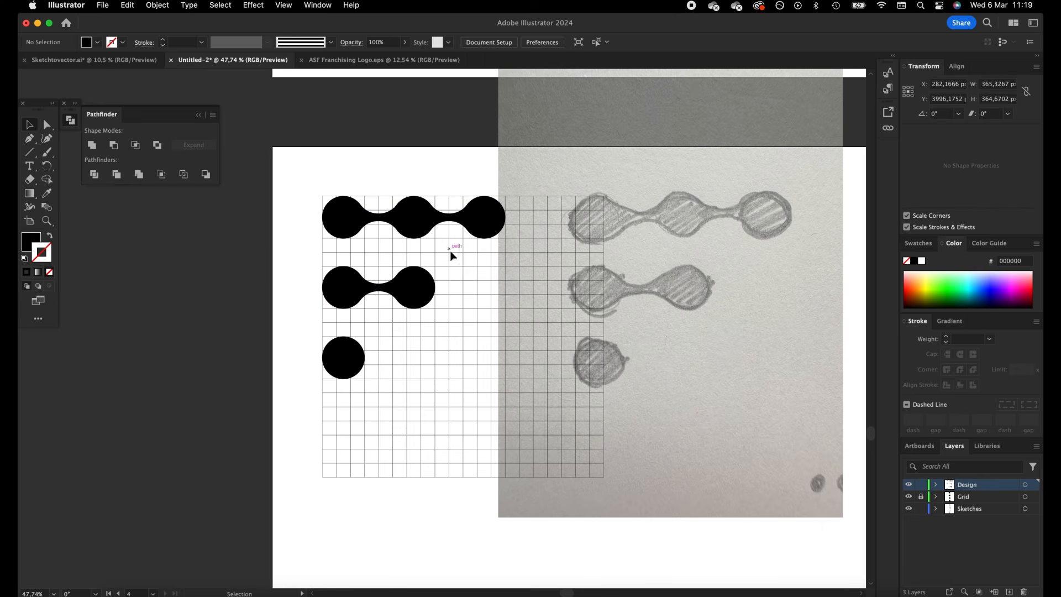
pyautogui.click(47, 125)
pyautogui.moveTo(345, 293)
pyautogui.mouseDown()
pyautogui.moveTo(346, 277)
pyautogui.moveTo(330, 280)
pyautogui.mouseUp()
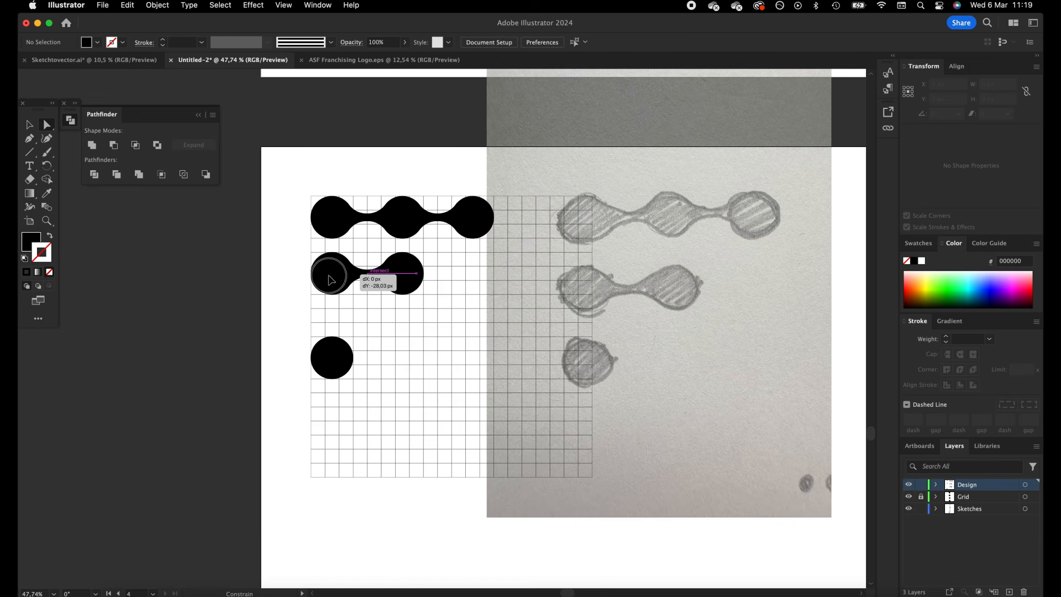
pyautogui.moveTo(335, 348); pyautogui.dragTo(338, 327)
pyautogui.click(390, 327)
pyautogui.click(409, 238)
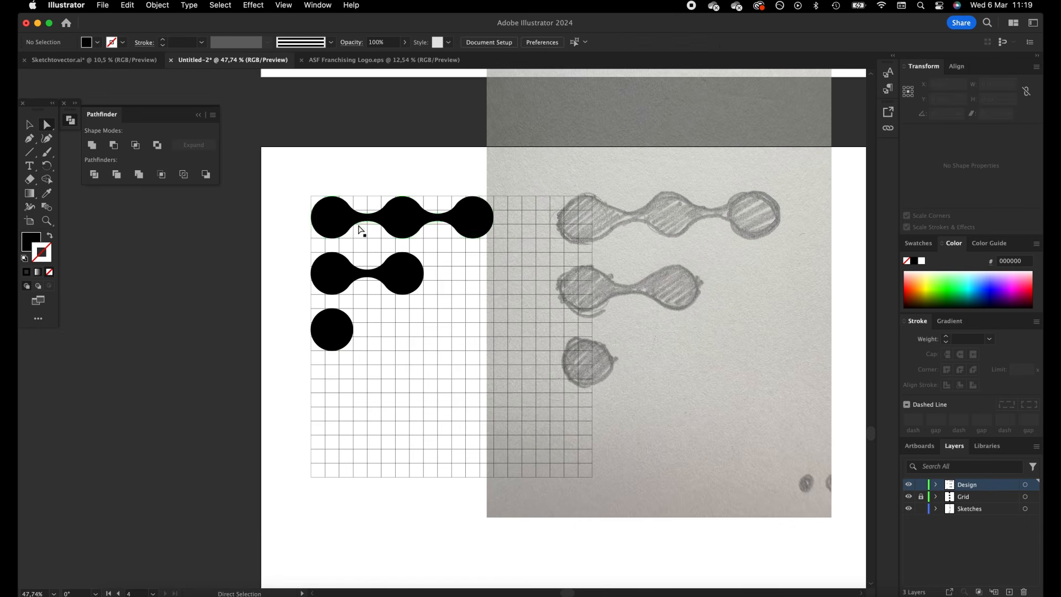
# Move the F sketch farther off the grid, and move the black F mark to the empty area of the artboard beyond it
pyautogui.moveTo(586, 282); pyautogui.dragTo(665, 283)
pyautogui.click(519, 293)
pyautogui.press('z')
pyautogui.moveTo(508, 285); pyautogui.dragTo(366, 343)
pyautogui.press('space')
pyautogui.moveTo(333, 305); pyautogui.dragTo(253, 300)
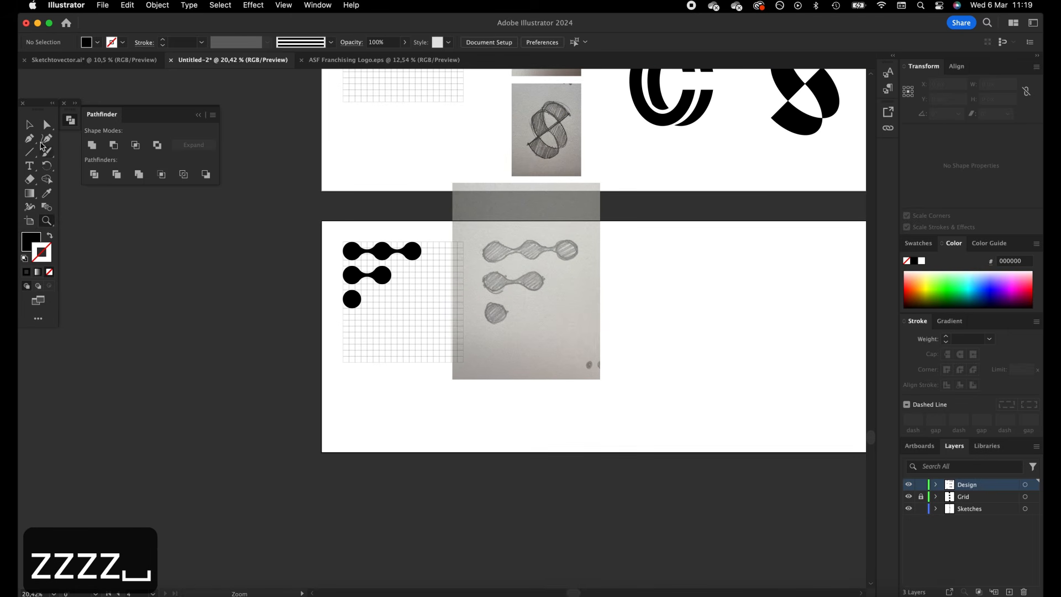
pyautogui.moveTo(409, 253)
pyautogui.mouseDown()
pyautogui.moveTo(658, 279)
pyautogui.moveTo(731, 322)
pyautogui.moveTo(760, 325)
pyautogui.mouseUp()
pyautogui.moveTo(705, 290); pyautogui.dragTo(761, 289)
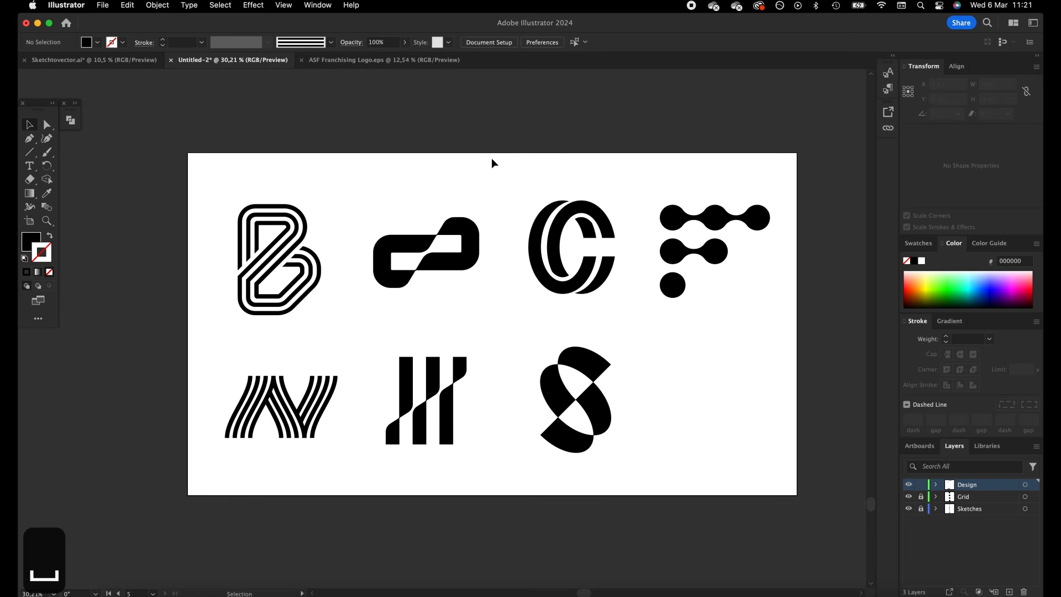